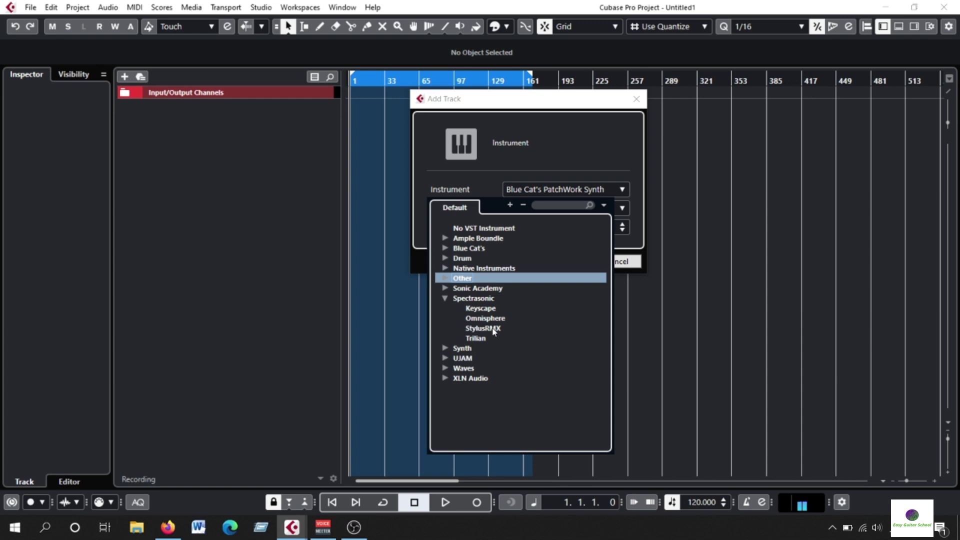
- Add an instrument track using StylusRMX and reposition its plug-in window over the project area
{"action": "left_click", "coordinate": [574, 261]}
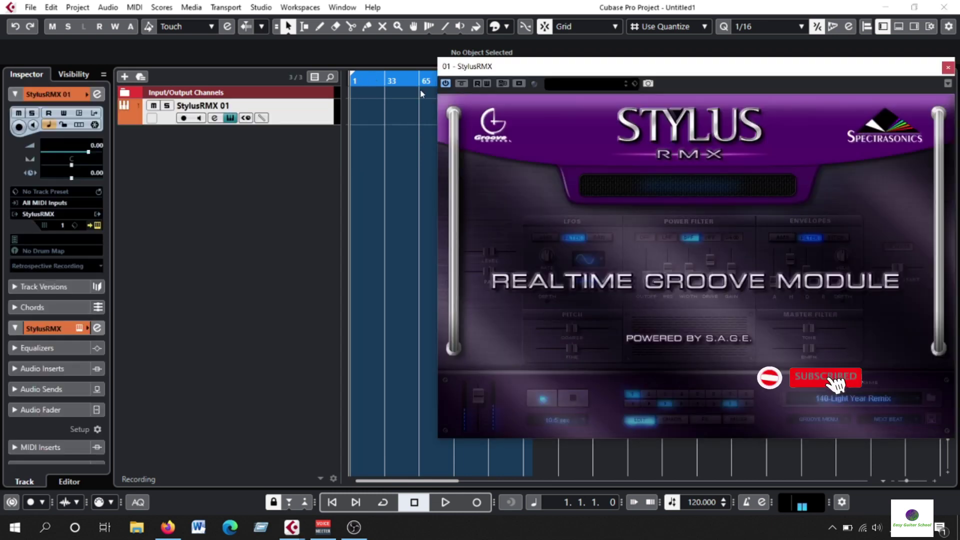
{"action": "left_click_drag", "start_coordinate": [575, 70], "coordinate": [453, 69]}
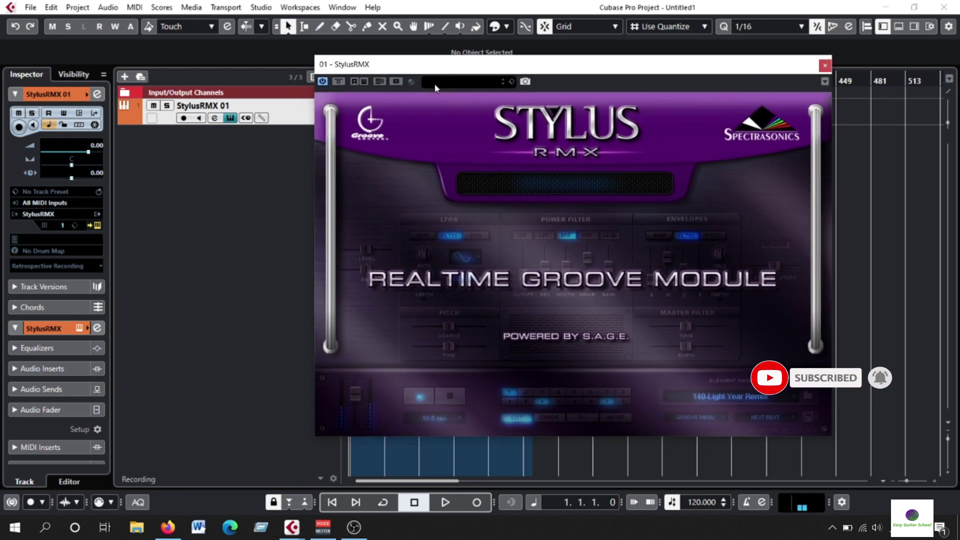
{"action": "left_click_drag", "start_coordinate": [558, 69], "coordinate": [531, 67]}
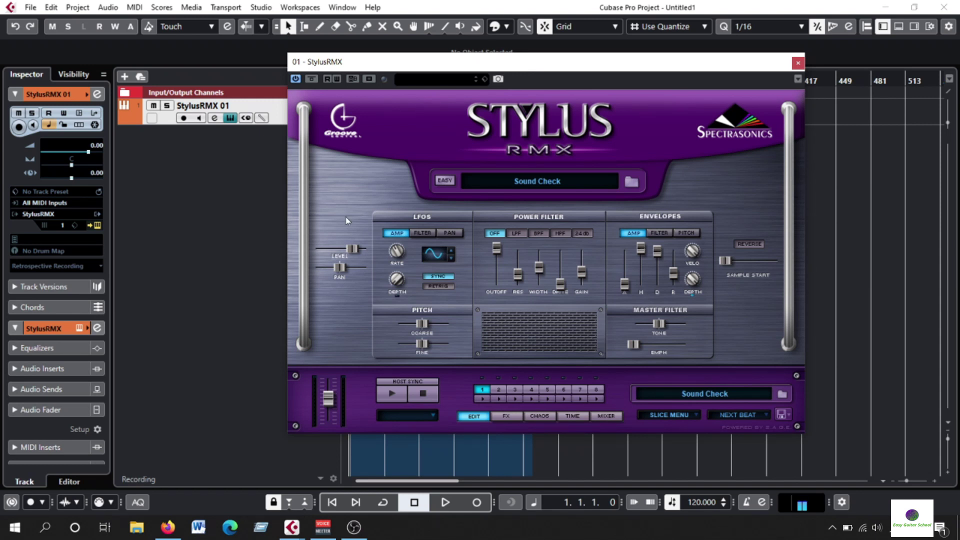
- Open the StylusRMX element browser, switch the directory to EXP Libraries and review its available libraries
{"action": "left_click", "coordinate": [548, 183]}
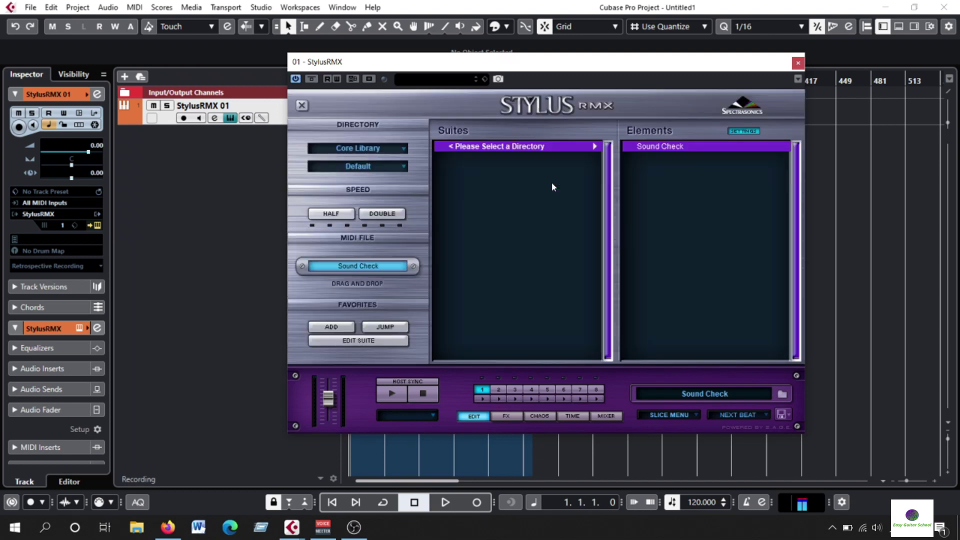
{"action": "left_click", "coordinate": [396, 150]}
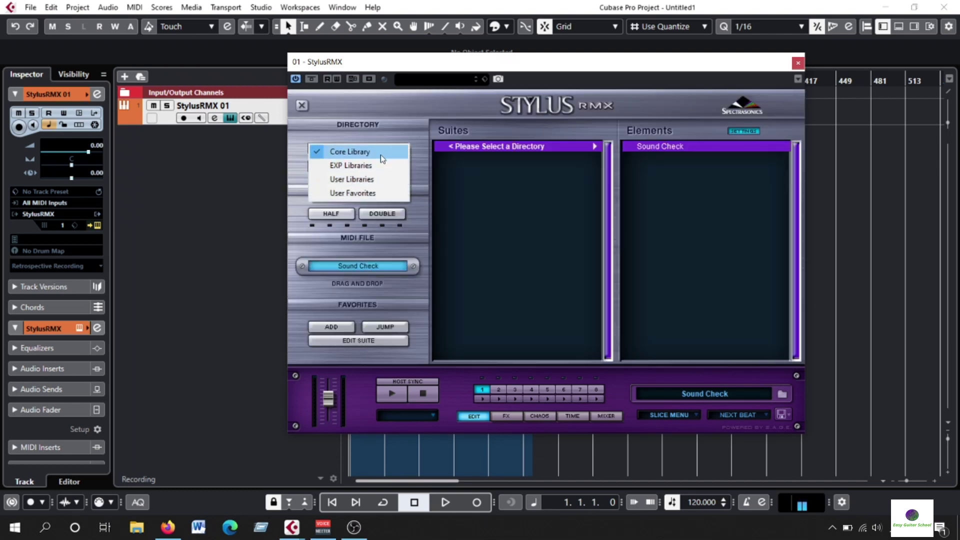
{"action": "left_click", "coordinate": [382, 152]}
{"action": "left_click", "coordinate": [384, 150]}
{"action": "left_click", "coordinate": [381, 168]}
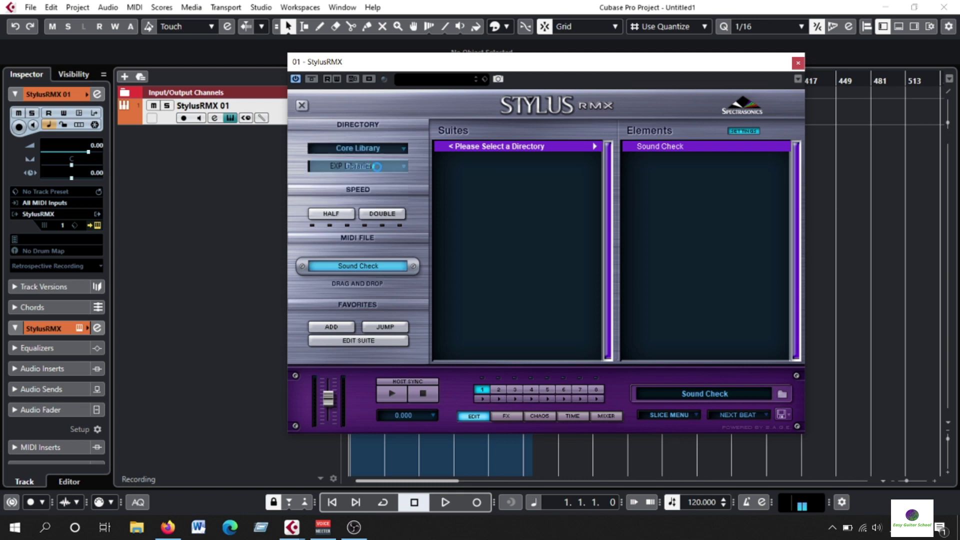
{"action": "left_click", "coordinate": [386, 168]}
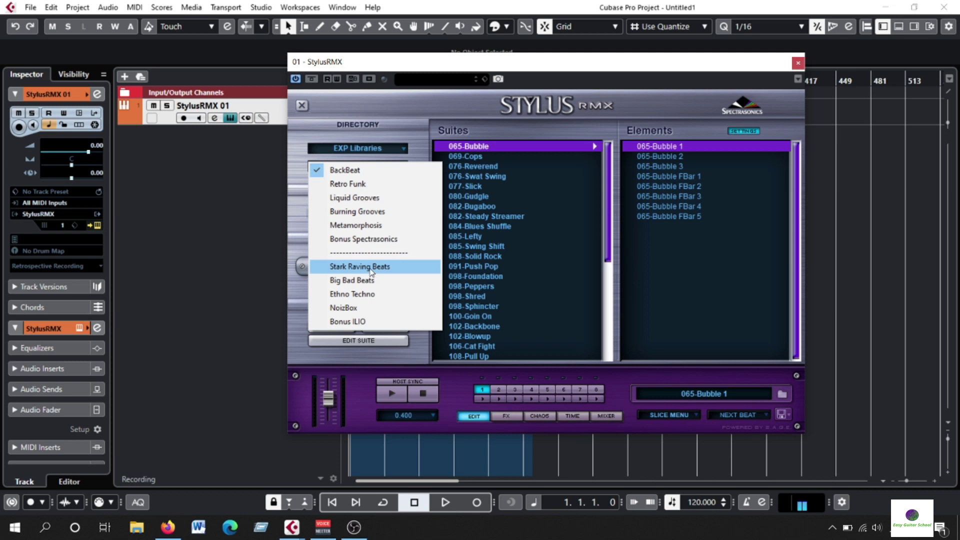
{"action": "left_click", "coordinate": [378, 131]}
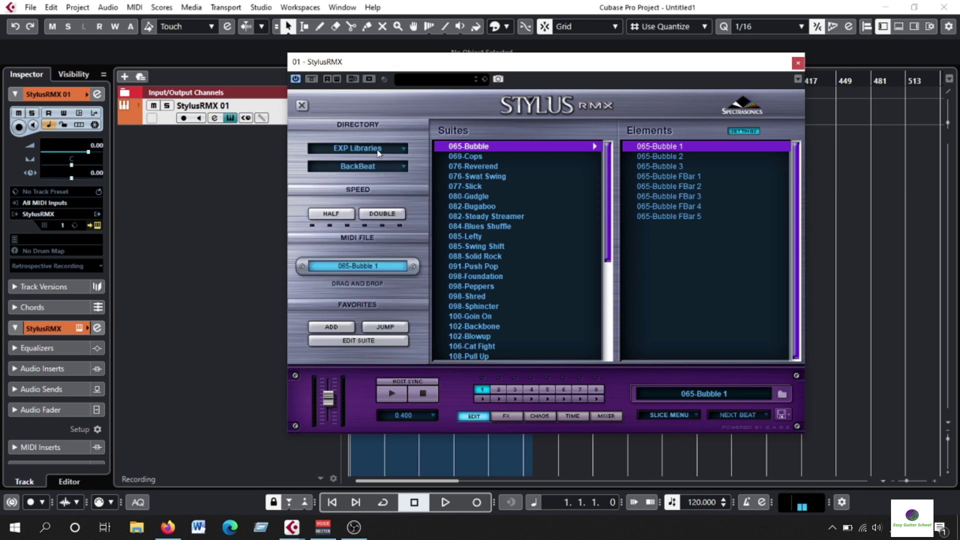
- Switch the StylusRMX directory to User Libraries and review the installed libraries, keeping Big Fish Audio Cinematic Percussion-Rmx
{"action": "left_click", "coordinate": [377, 150]}
{"action": "left_click", "coordinate": [384, 166]}
{"action": "left_click", "coordinate": [386, 167]}
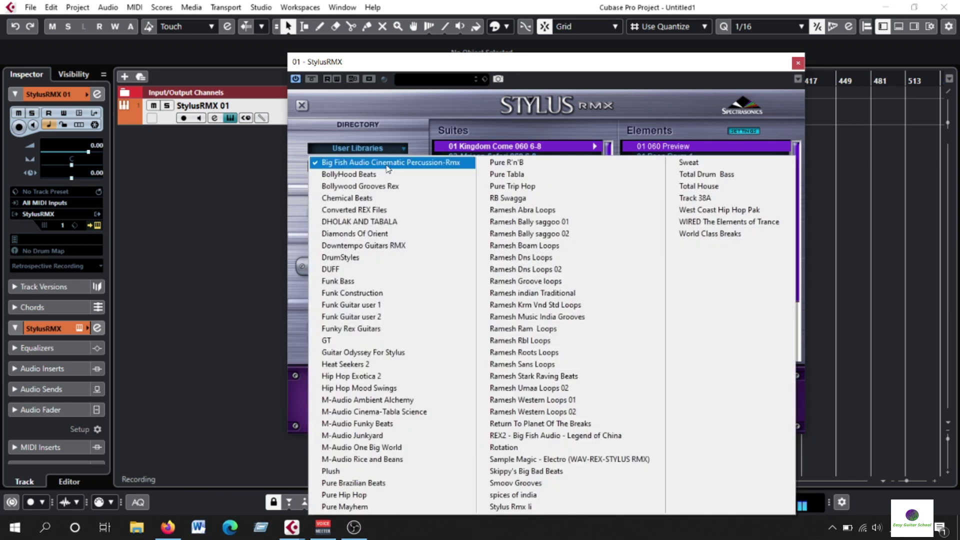
{"action": "left_click", "coordinate": [455, 65]}
{"action": "left_click_drag", "start_coordinate": [455, 65], "coordinate": [452, 20]}
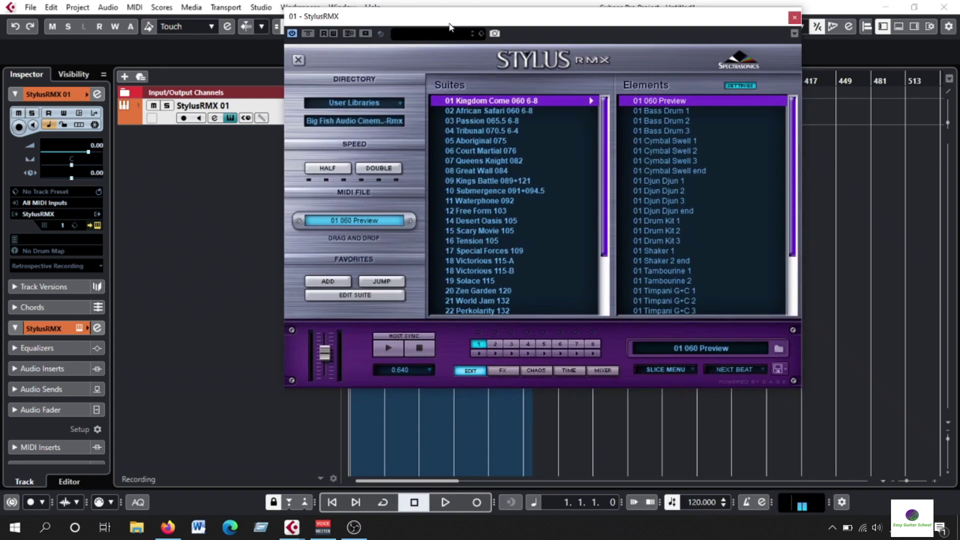
{"action": "left_click", "coordinate": [391, 121]}
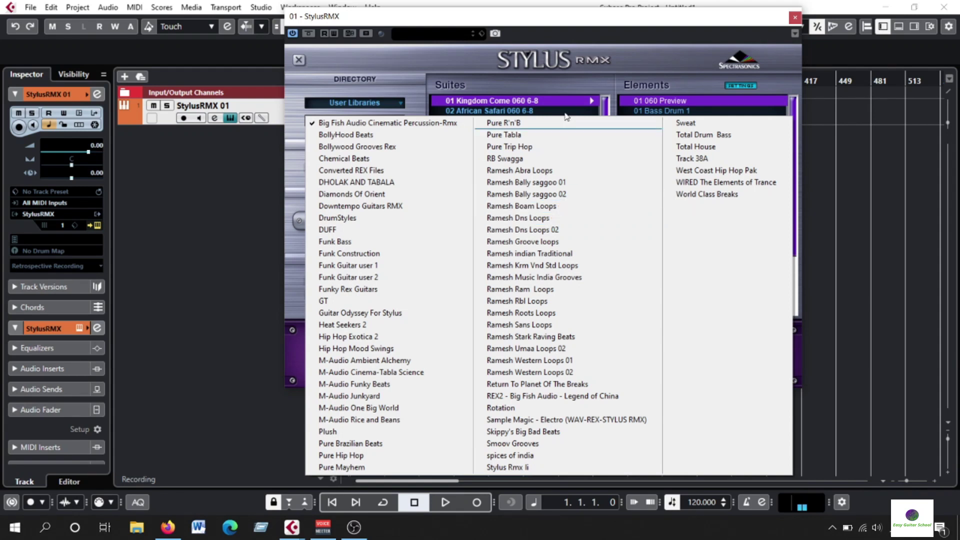
{"action": "left_click_drag", "start_coordinate": [540, 26], "coordinate": [564, 36]}
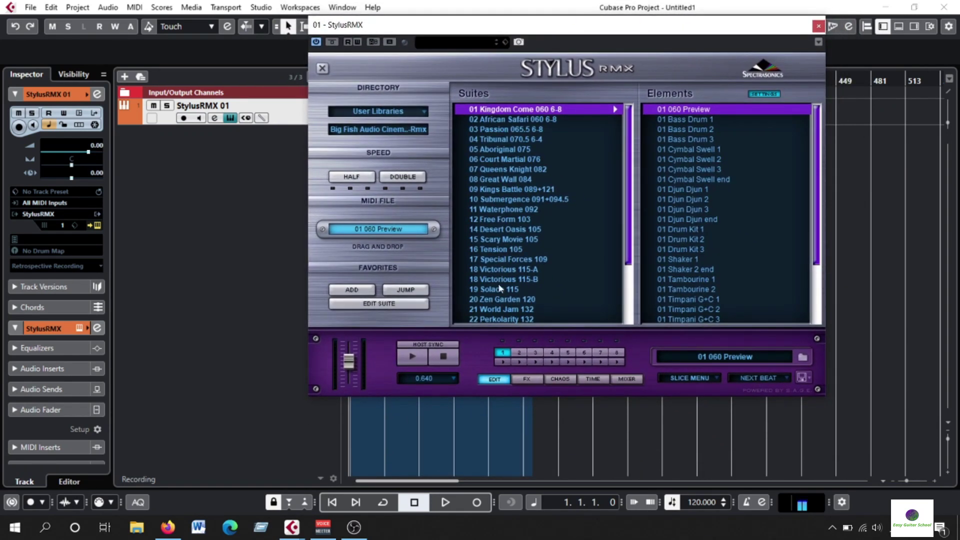
- Show the eight-part mixer page in StylusRMX and shift the plug-in window slightly
{"action": "left_click", "coordinate": [628, 380]}
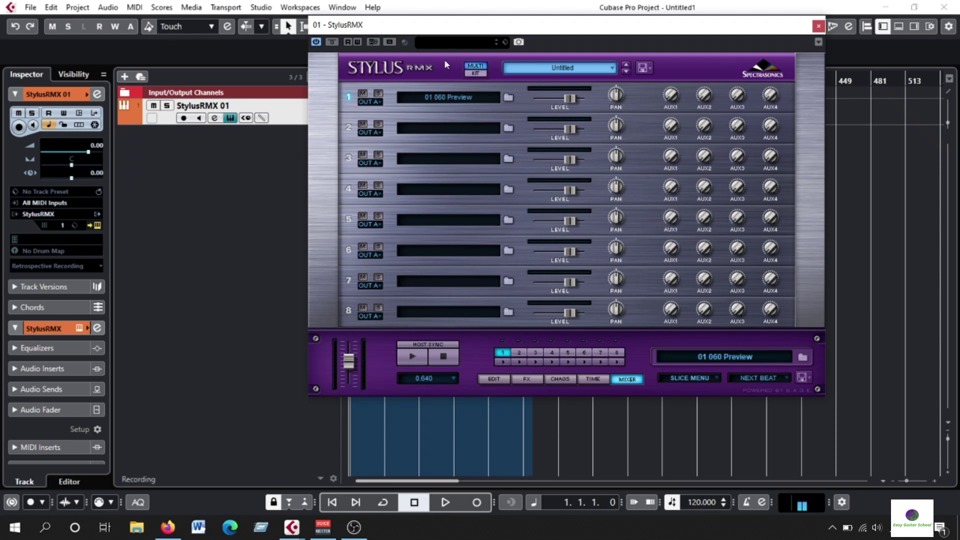
{"action": "left_click_drag", "start_coordinate": [427, 29], "coordinate": [440, 28]}
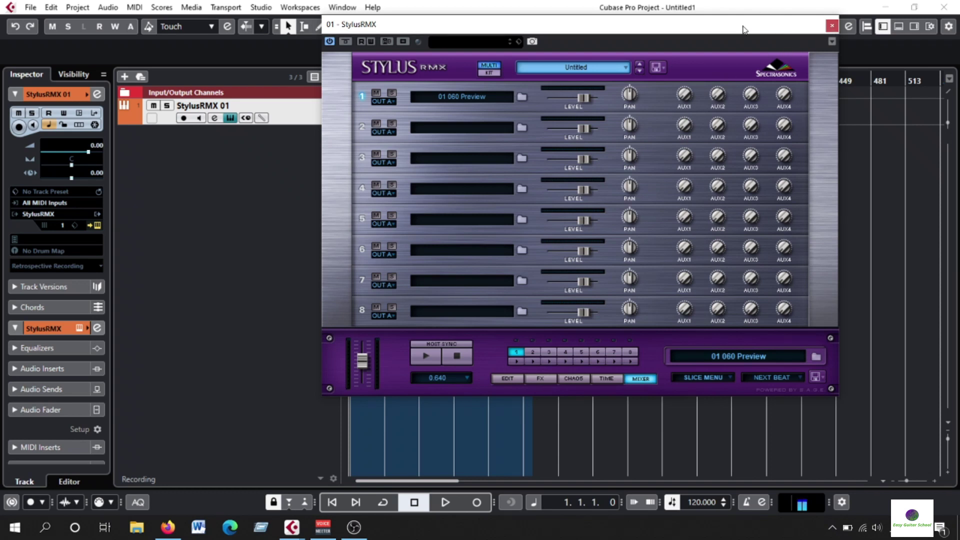
{"action": "left_click", "coordinate": [516, 27]}
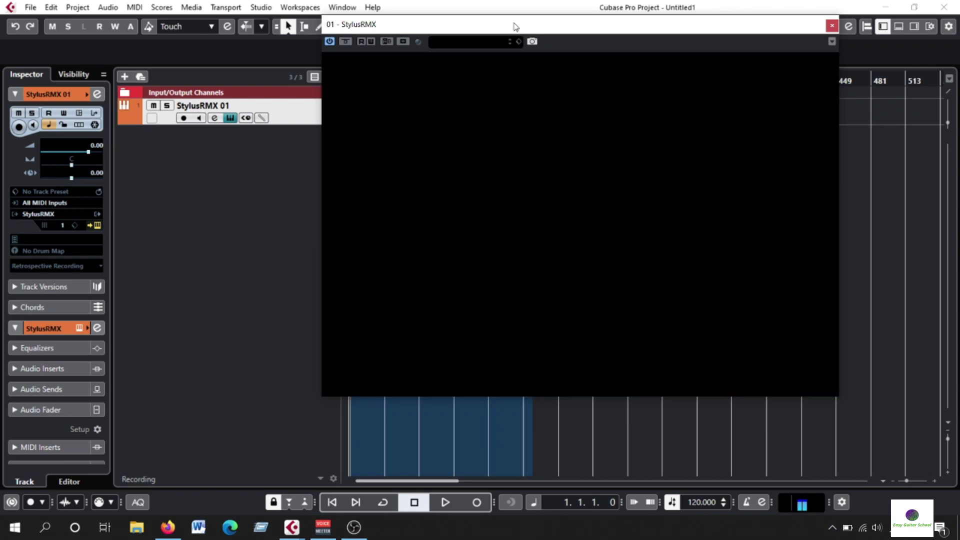
- Reopen the StylusRMX 01 instrument window from its track twice, closing it each time
{"action": "right_click", "coordinate": [172, 148]}
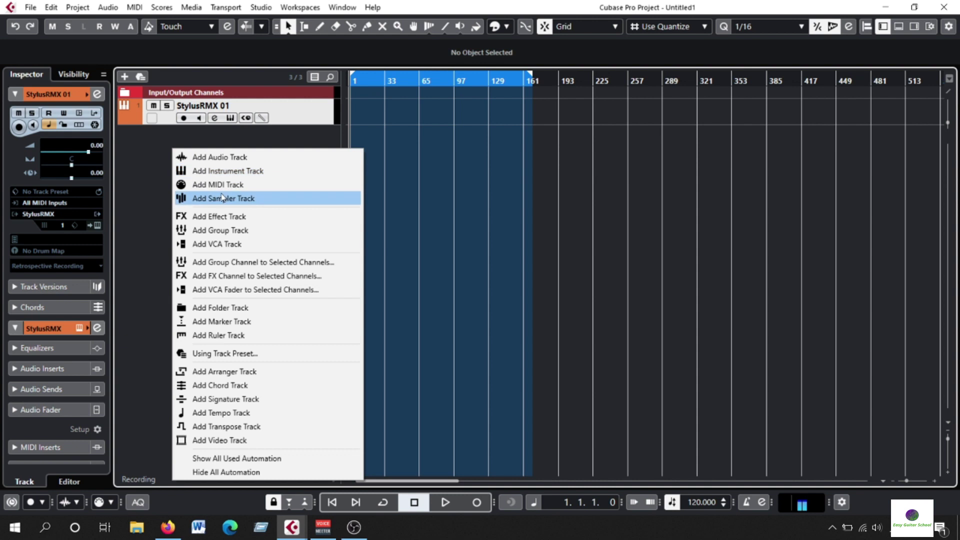
{"action": "left_click", "coordinate": [149, 150]}
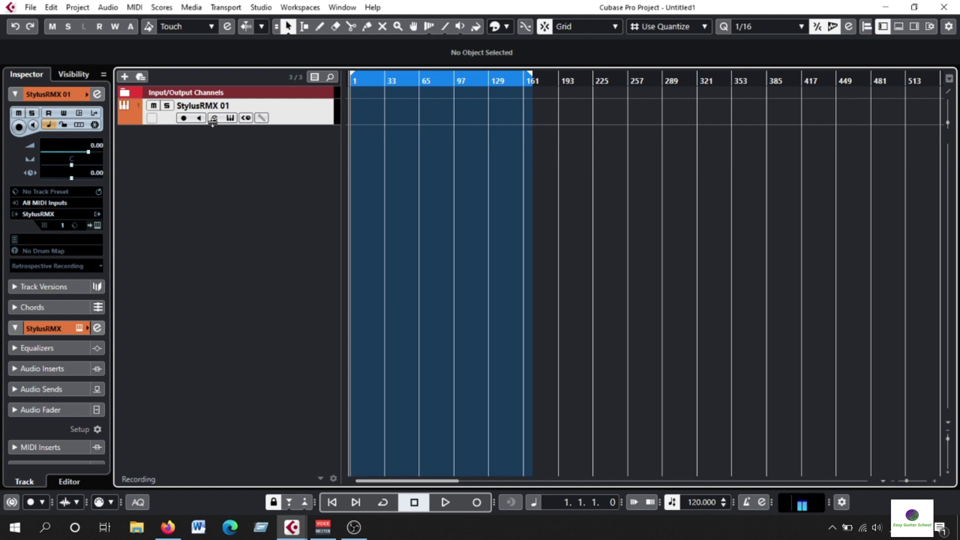
{"action": "left_click", "coordinate": [231, 118]}
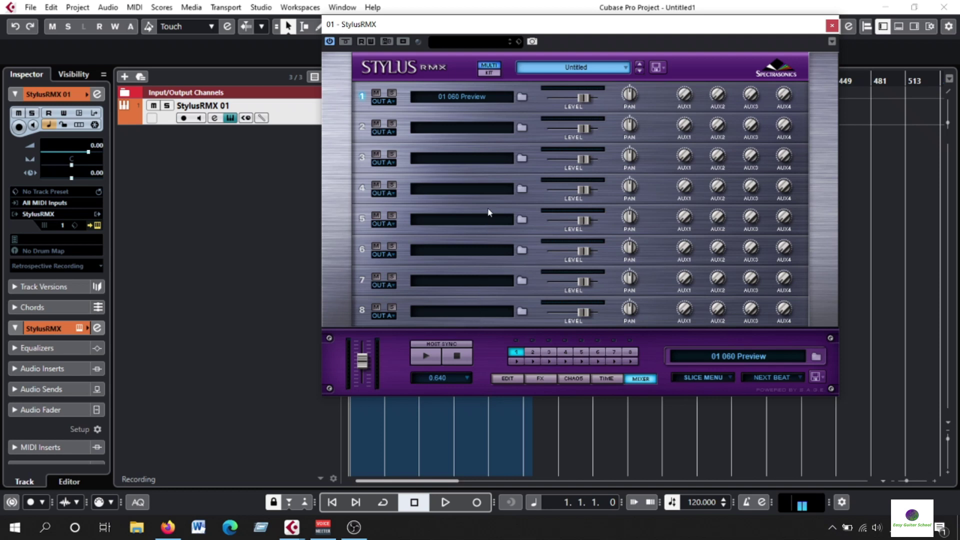
{"action": "left_click_drag", "start_coordinate": [525, 25], "coordinate": [542, 19]}
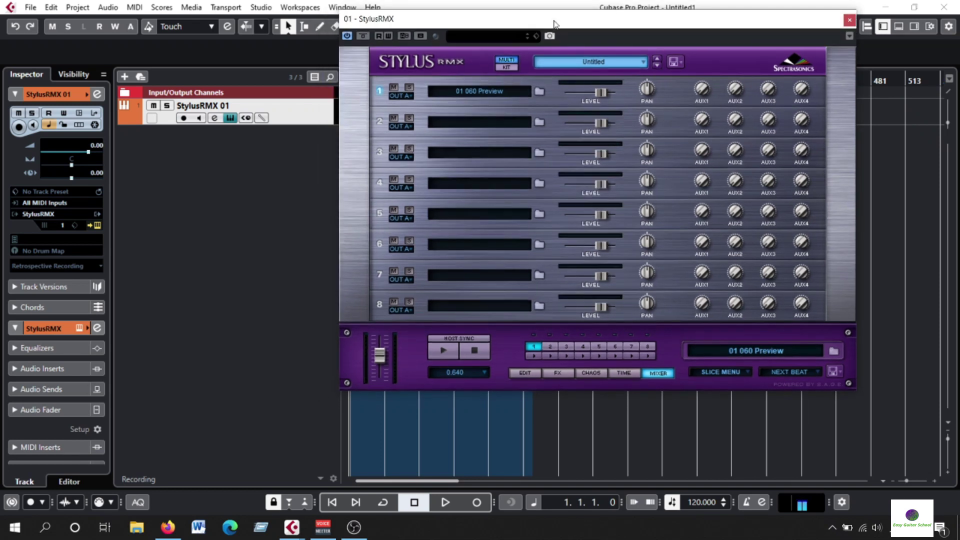
{"action": "left_click", "coordinate": [849, 20]}
{"action": "left_click", "coordinate": [230, 119]}
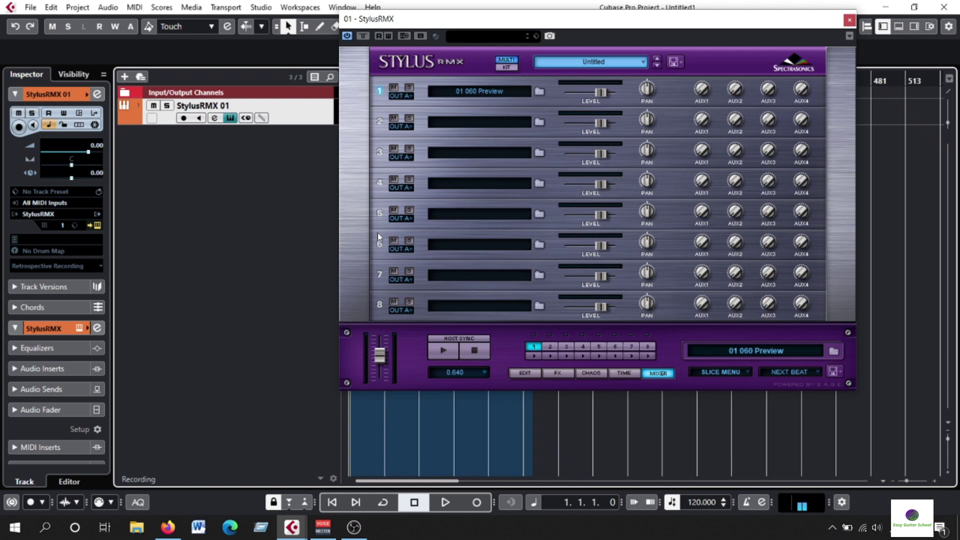
{"action": "left_click", "coordinate": [850, 20]}
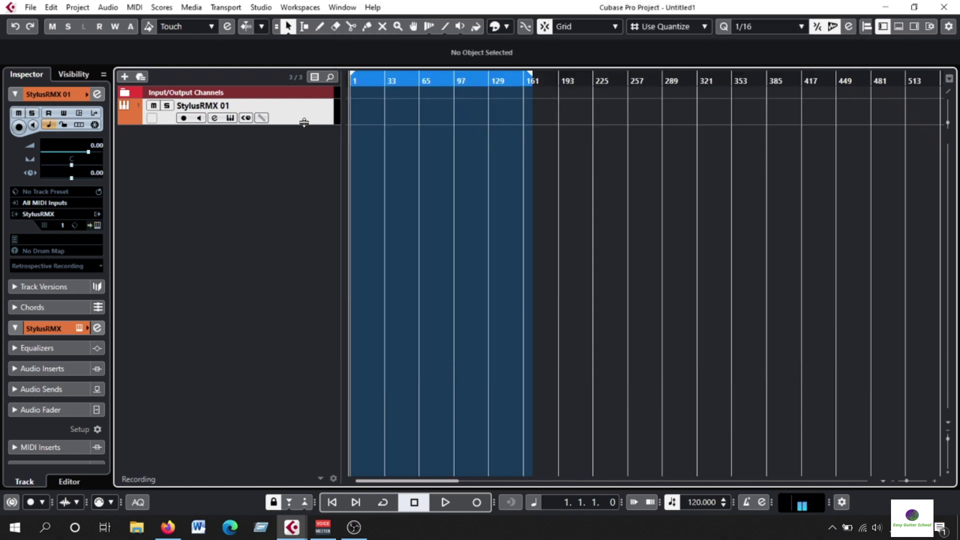
- Add seven unnamed MIDI tracks below the StylusRMX 01 track
{"action": "right_click", "coordinate": [216, 146]}
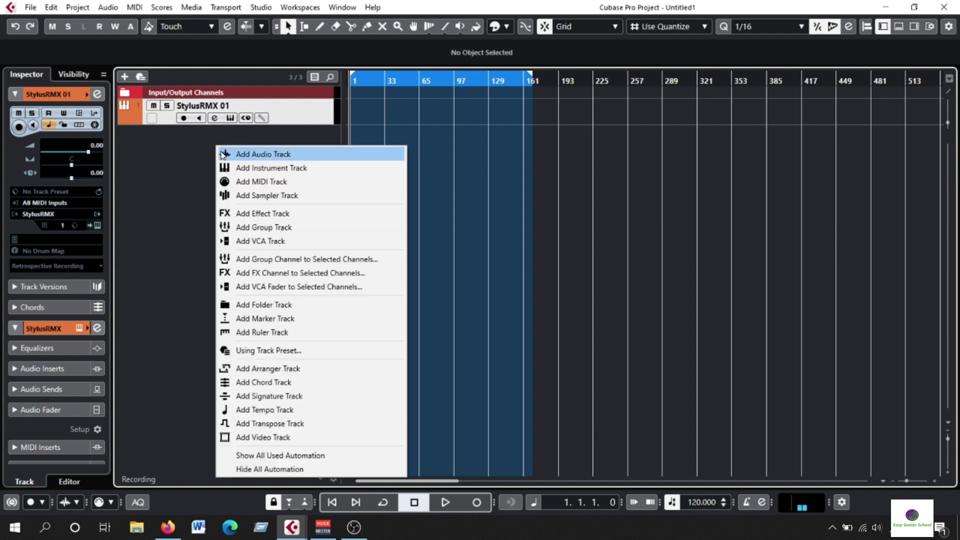
{"action": "left_click", "coordinate": [298, 182]}
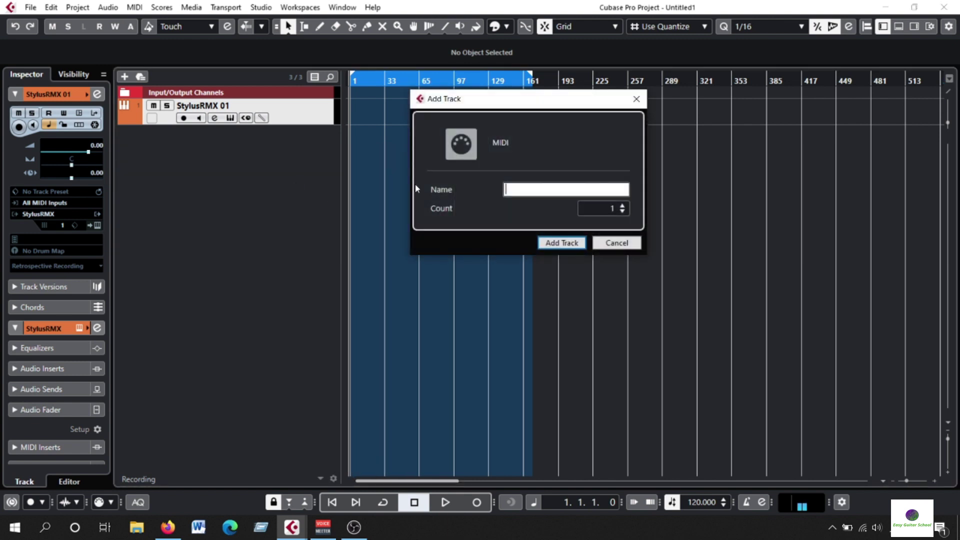
{"action": "left_click", "coordinate": [603, 204]}
{"action": "left_click", "coordinate": [603, 204]}
{"action": "left_click", "coordinate": [603, 204]}
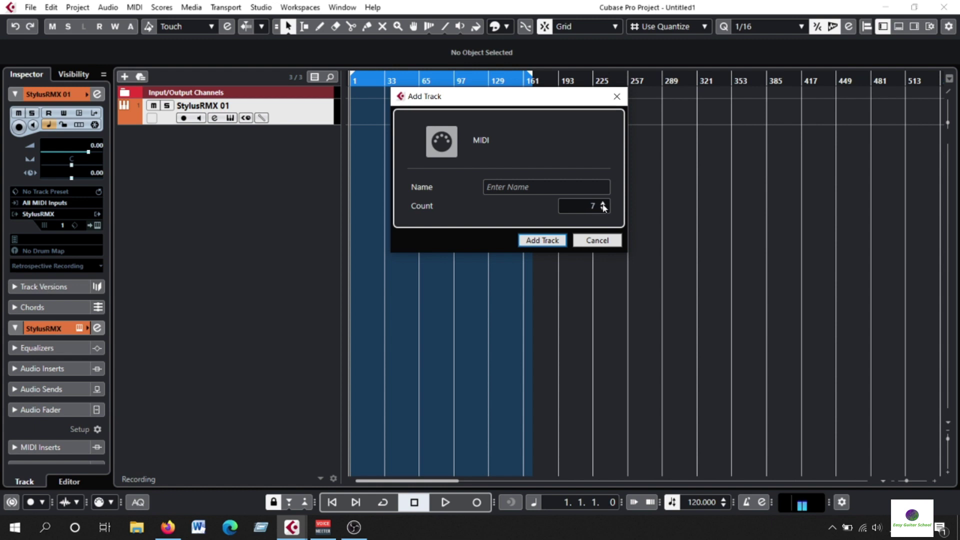
{"action": "left_click", "coordinate": [547, 241]}
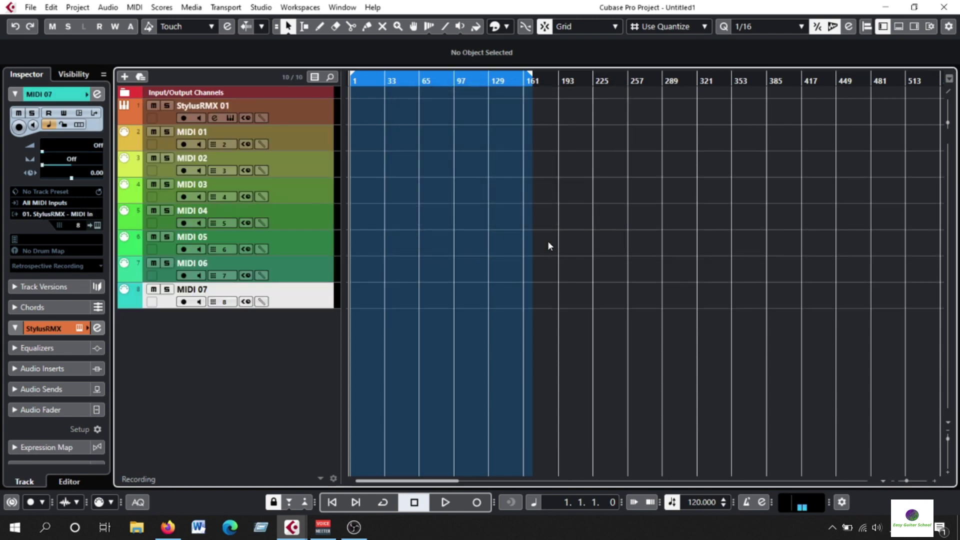
- Select StylusRMX 01 and MIDI 01 through MIDI 07 in turn to examine each track's routing and MIDI channel
{"action": "left_click", "coordinate": [316, 113]}
{"action": "left_click", "coordinate": [316, 139]}
{"action": "left_click", "coordinate": [320, 166]}
{"action": "left_click", "coordinate": [319, 198]}
{"action": "left_click", "coordinate": [317, 215]}
{"action": "left_click", "coordinate": [314, 243]}
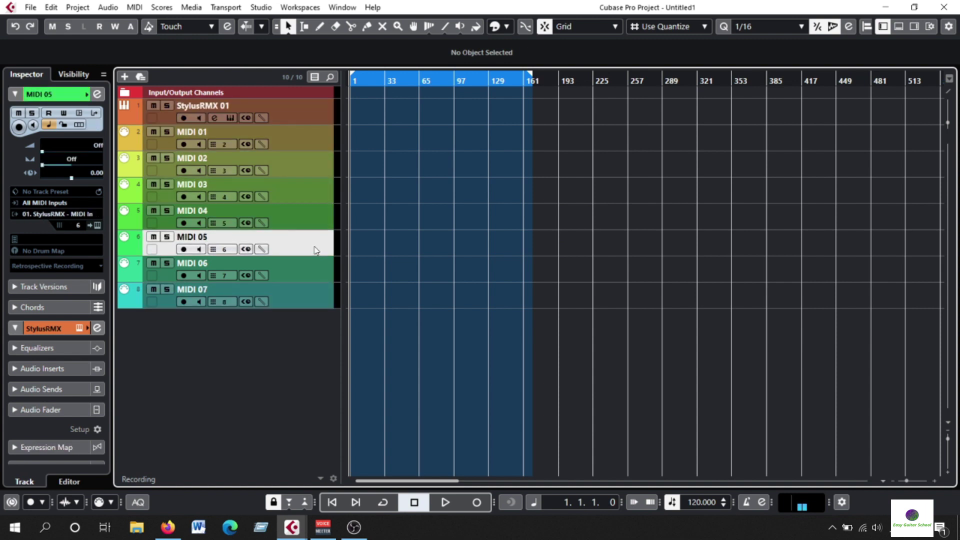
{"action": "left_click", "coordinate": [311, 270]}
{"action": "left_click", "coordinate": [310, 301]}
{"action": "left_click", "coordinate": [306, 116]}
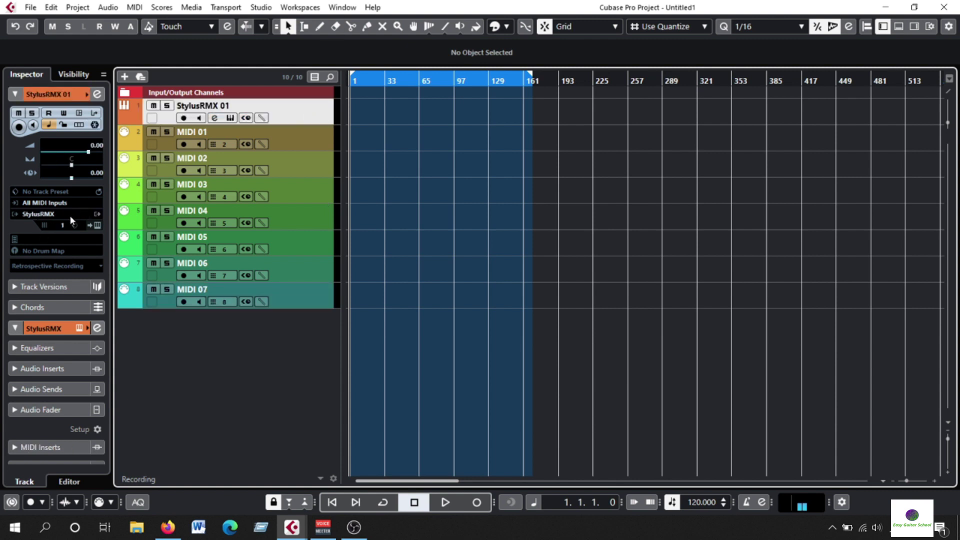
- Examine the output routing choices for MIDI 01, and select MIDI 02 to check its routing
{"action": "left_click", "coordinate": [309, 136]}
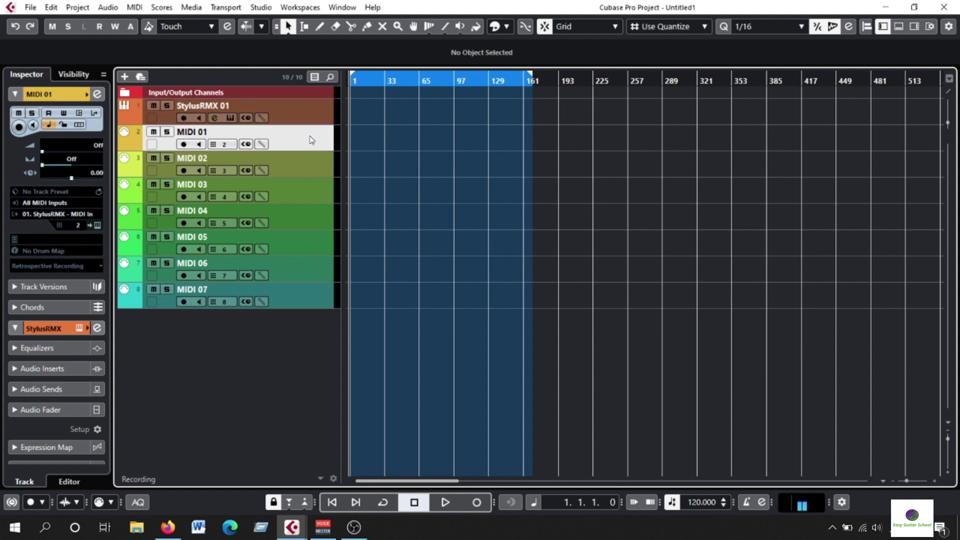
{"action": "left_click", "coordinate": [79, 217]}
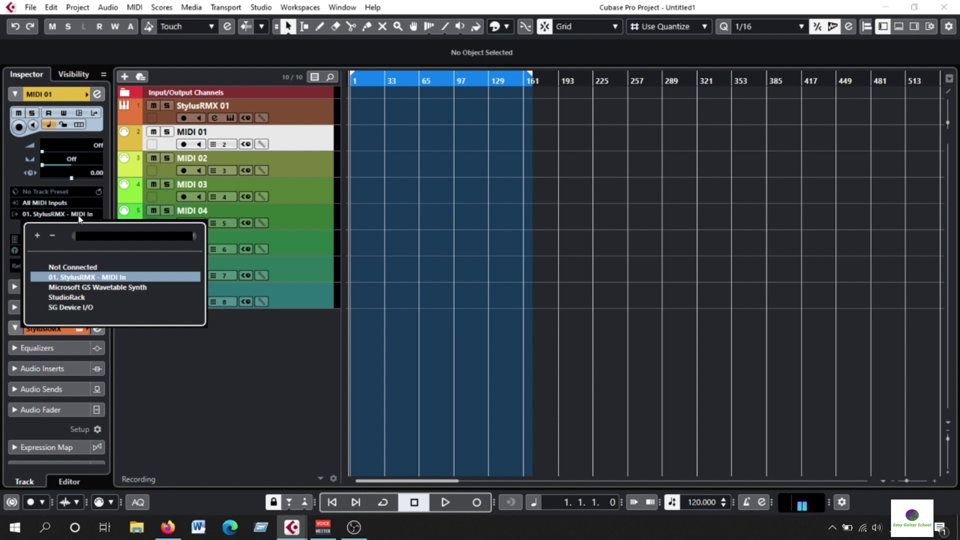
{"action": "left_click", "coordinate": [315, 140]}
{"action": "left_click", "coordinate": [305, 160]}
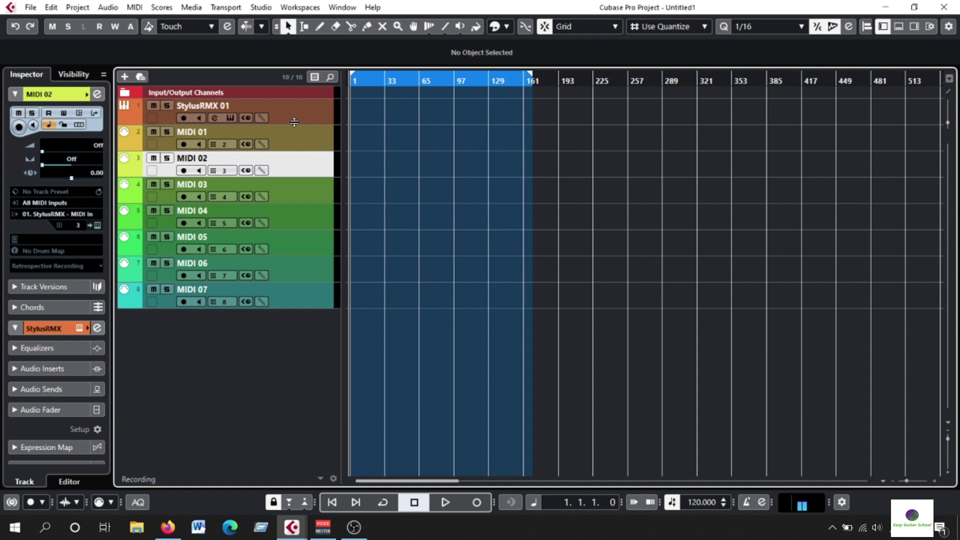
- Compare the instrument assigned to StylusRMX 01 with the output routing choices for MIDI 01
{"action": "left_click", "coordinate": [312, 108]}
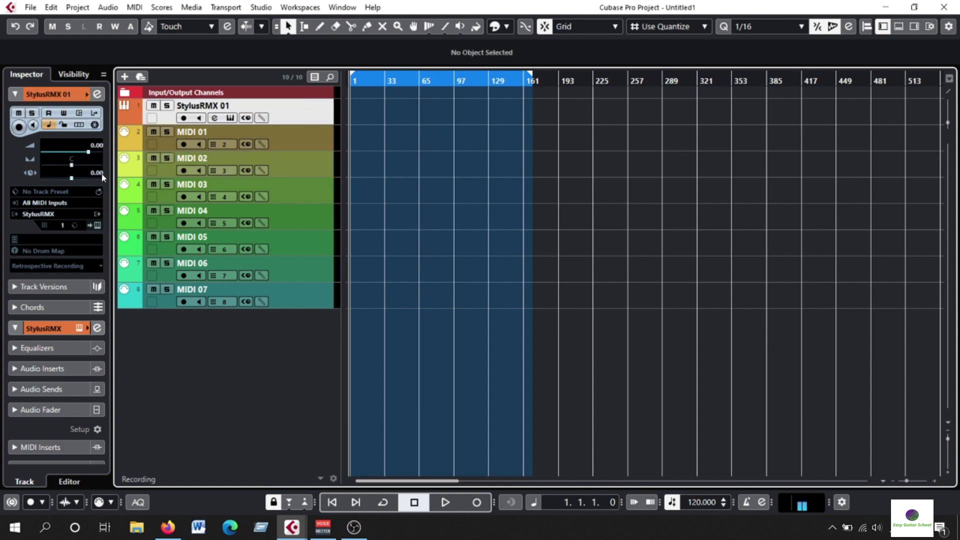
{"action": "left_click", "coordinate": [57, 215]}
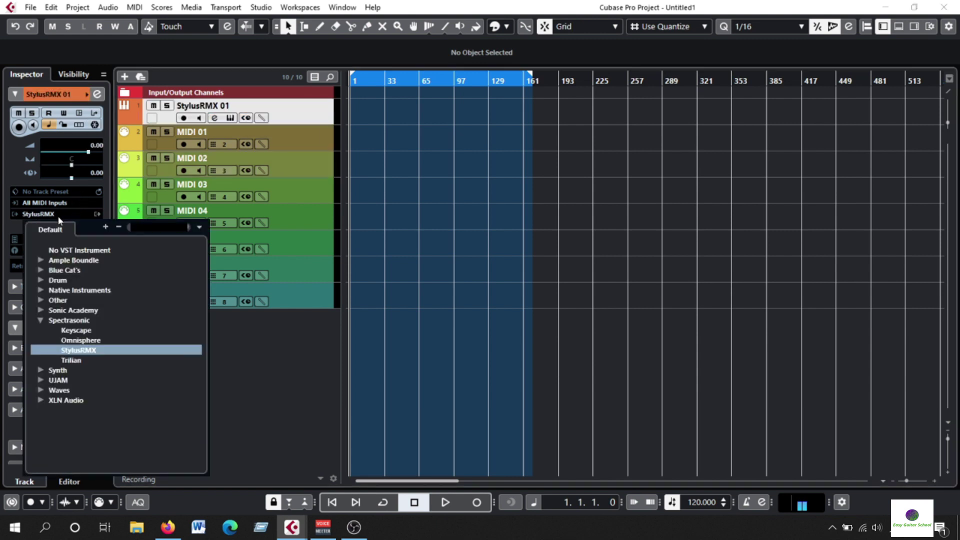
{"action": "left_click", "coordinate": [58, 216]}
{"action": "left_click", "coordinate": [310, 131]}
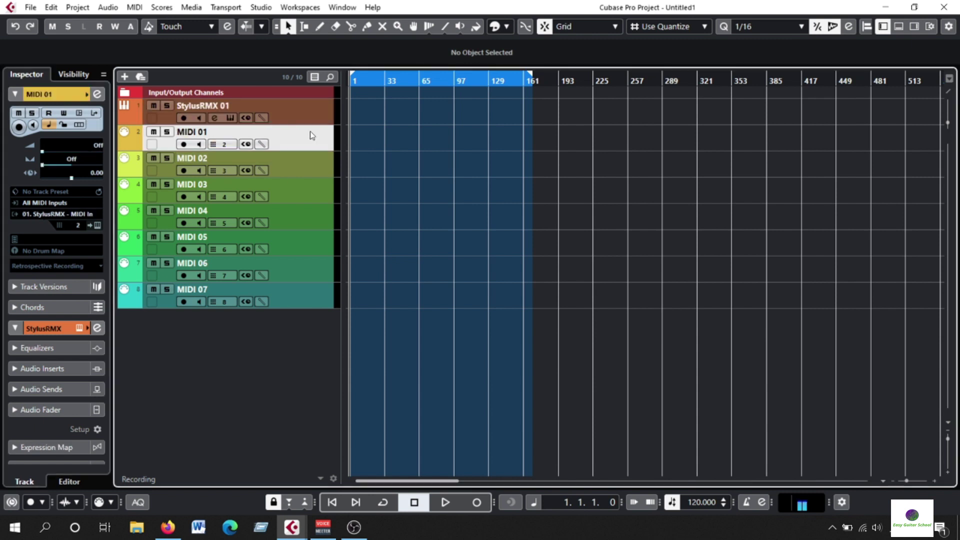
{"action": "left_click", "coordinate": [68, 214]}
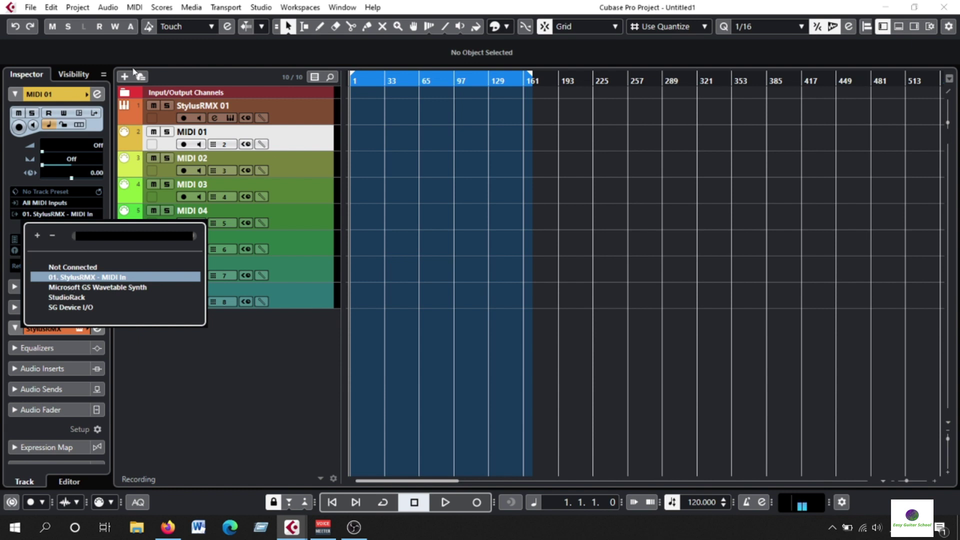
{"action": "left_click", "coordinate": [395, 4]}
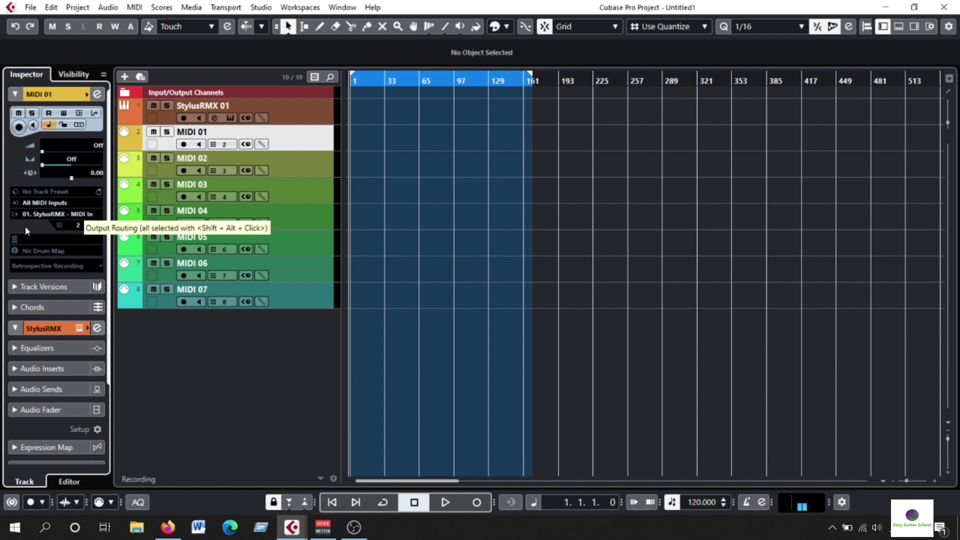
- Examine the MIDI channel assignments of MIDI 02, MIDI 03 and MIDI 04, and compare them with the StylusRMX 01 track
{"action": "left_click", "coordinate": [278, 170]}
{"action": "left_click", "coordinate": [82, 226]}
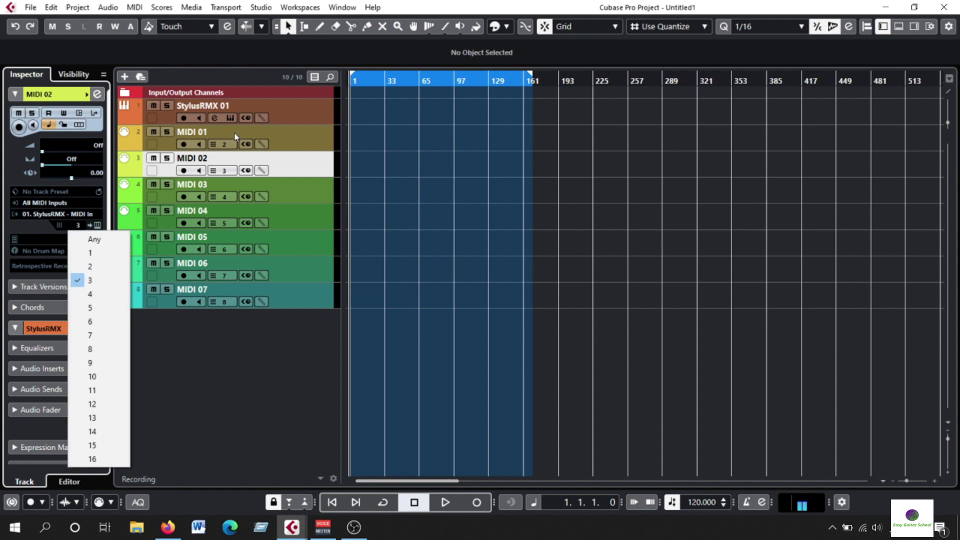
{"action": "left_click", "coordinate": [263, 59]}
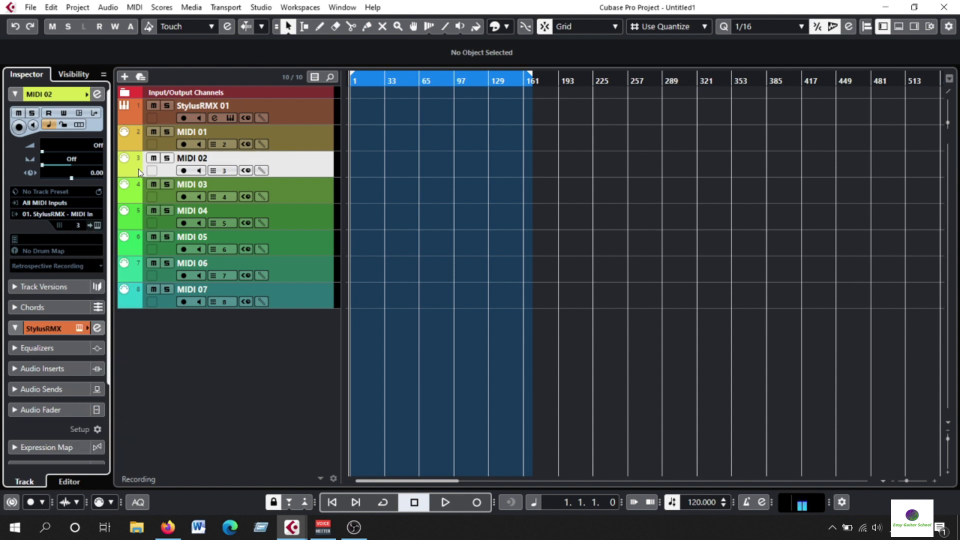
{"action": "left_click", "coordinate": [301, 195]}
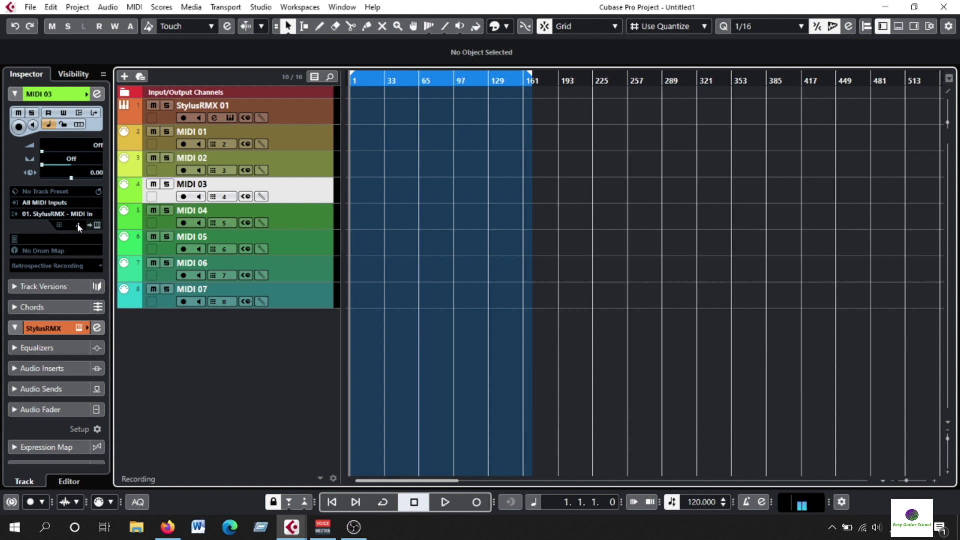
{"action": "left_click", "coordinate": [79, 226]}
{"action": "left_click", "coordinate": [265, 335]}
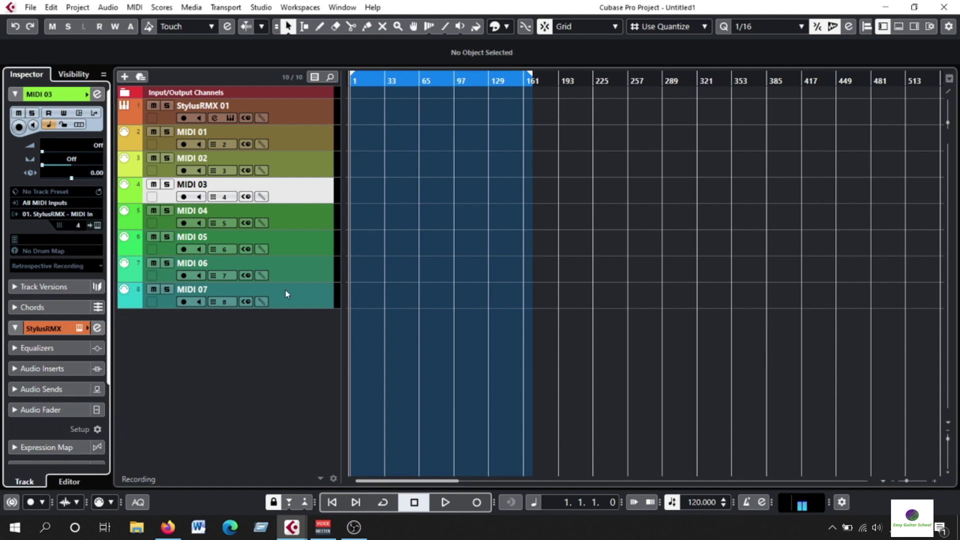
{"action": "left_click", "coordinate": [322, 212]}
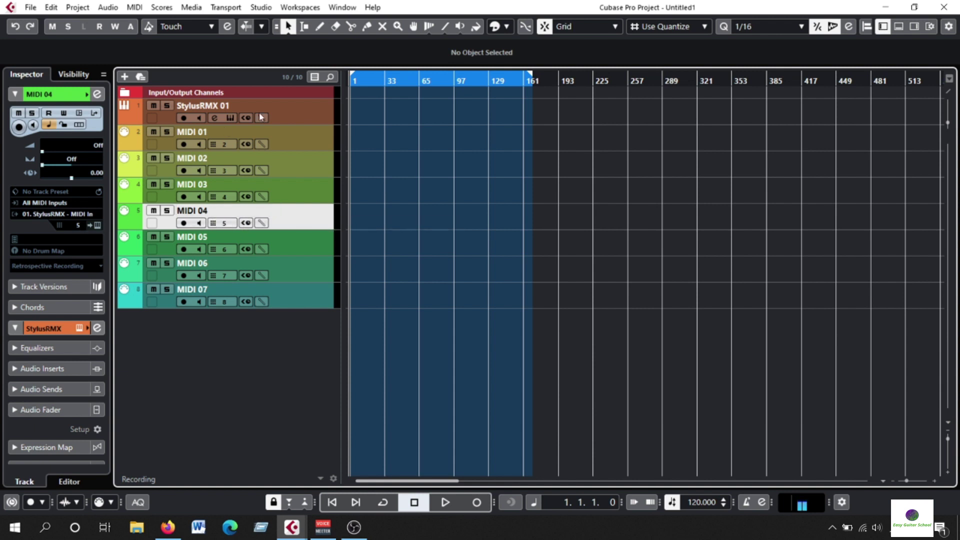
{"action": "left_click", "coordinate": [309, 117]}
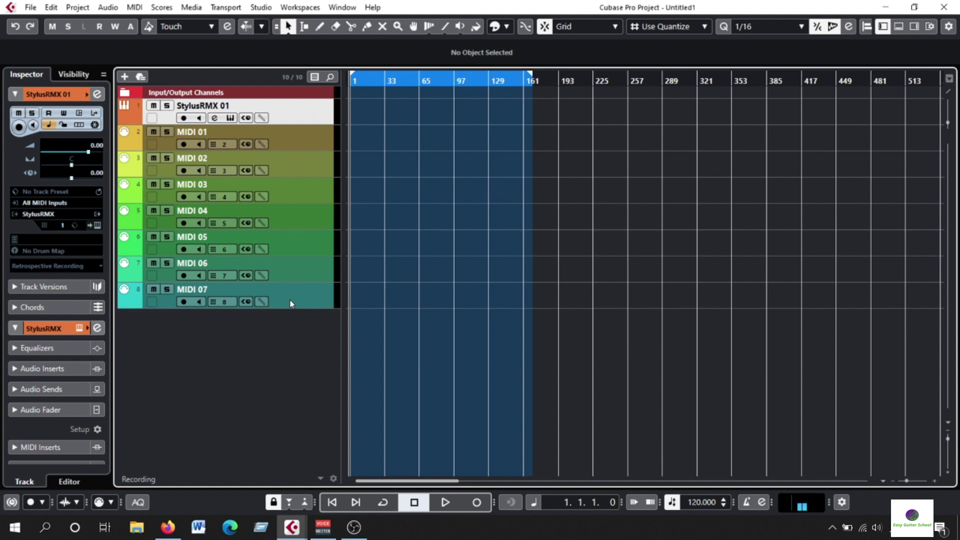
- Rename the seven MIDI tracks as MIDI 02 through MIDI 08 so each name matches its MIDI channel
{"action": "double_click", "coordinate": [193, 132]}
{"action": "left_click", "coordinate": [207, 131]}
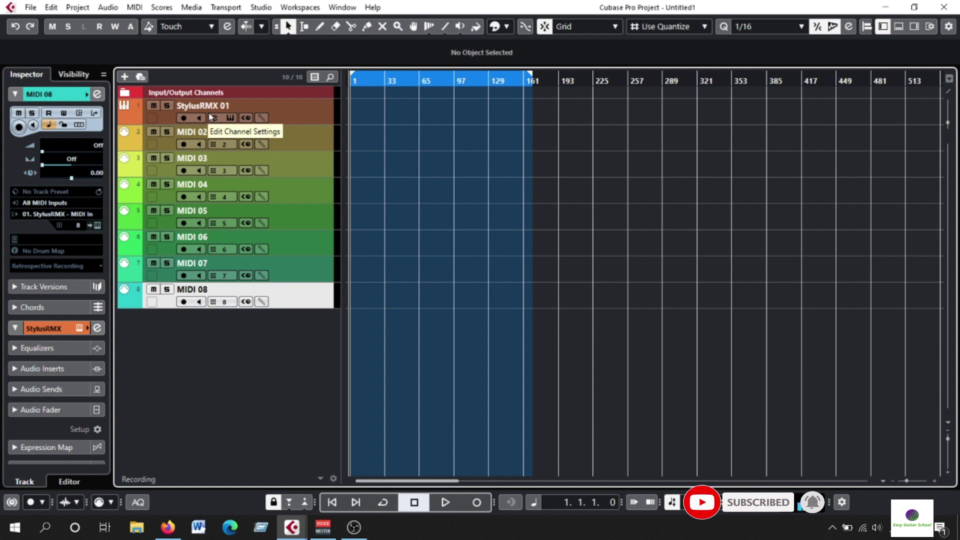
- Select several of the renamed MIDI tracks and StylusRMX 01 to check that each track number matches its MIDI channel
{"action": "left_click", "coordinate": [311, 268]}
{"action": "left_click", "coordinate": [322, 249]}
{"action": "left_click", "coordinate": [324, 212]}
{"action": "left_click", "coordinate": [314, 110]}
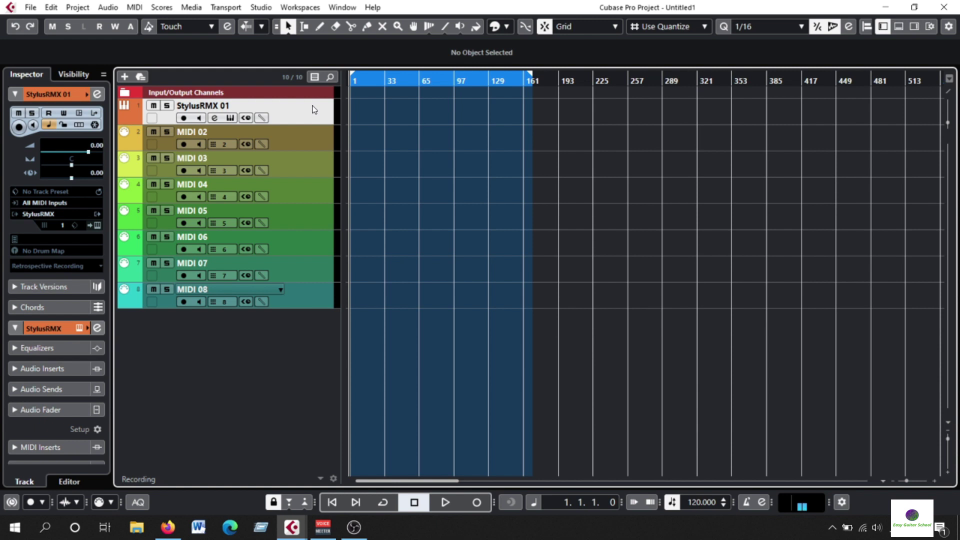
{"action": "left_click", "coordinate": [316, 142]}
{"action": "left_click", "coordinate": [318, 163]}
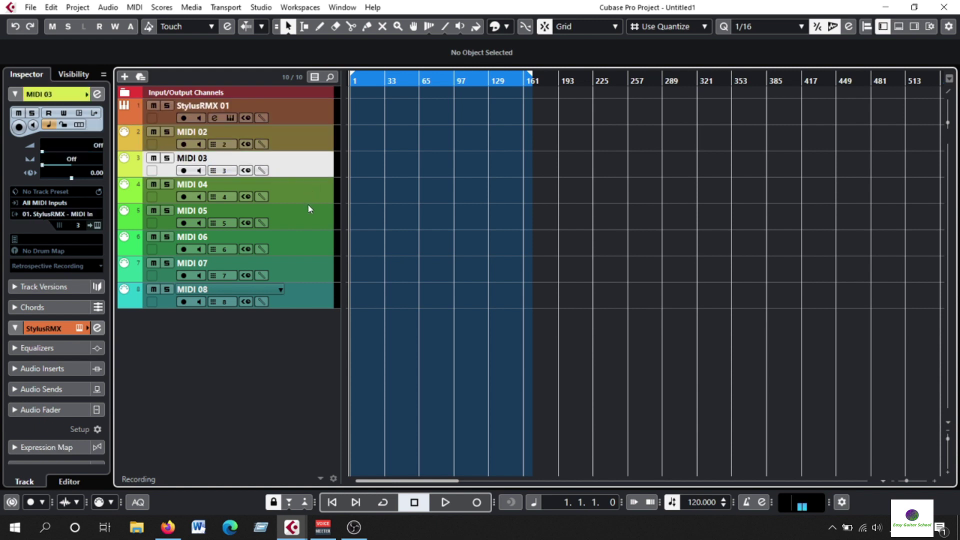
{"action": "left_click", "coordinate": [304, 142]}
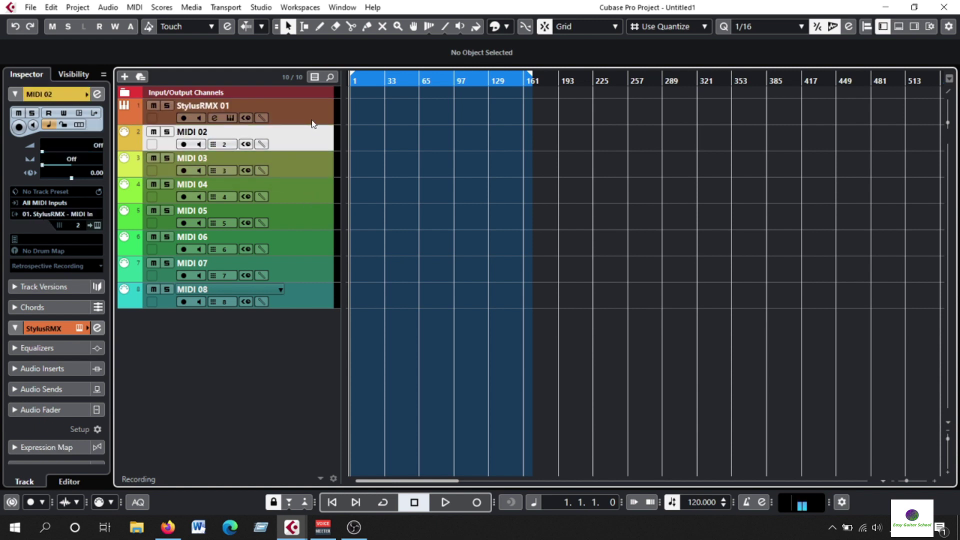
{"action": "left_click", "coordinate": [314, 123]}
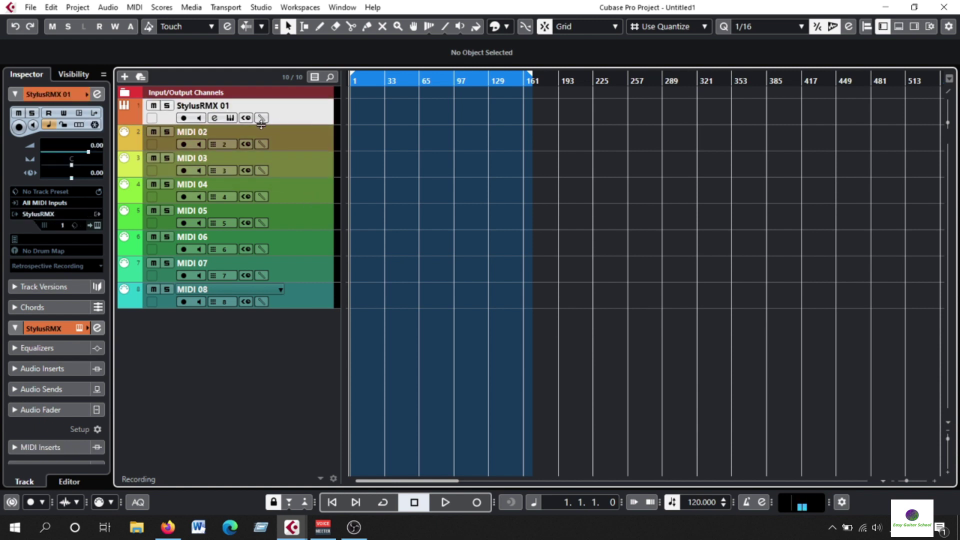
- Open the StylusRMX instrument and load dimri 87 into part 1 from the ind rhy 87 suite of the Ramesh Rbl Loops library
{"action": "left_click", "coordinate": [231, 118]}
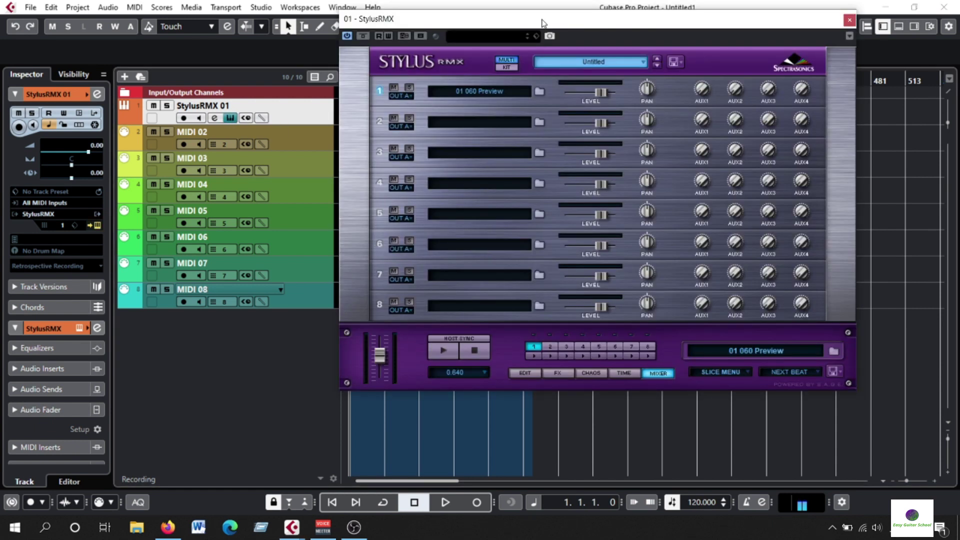
{"action": "left_click_drag", "start_coordinate": [544, 24], "coordinate": [516, 39]}
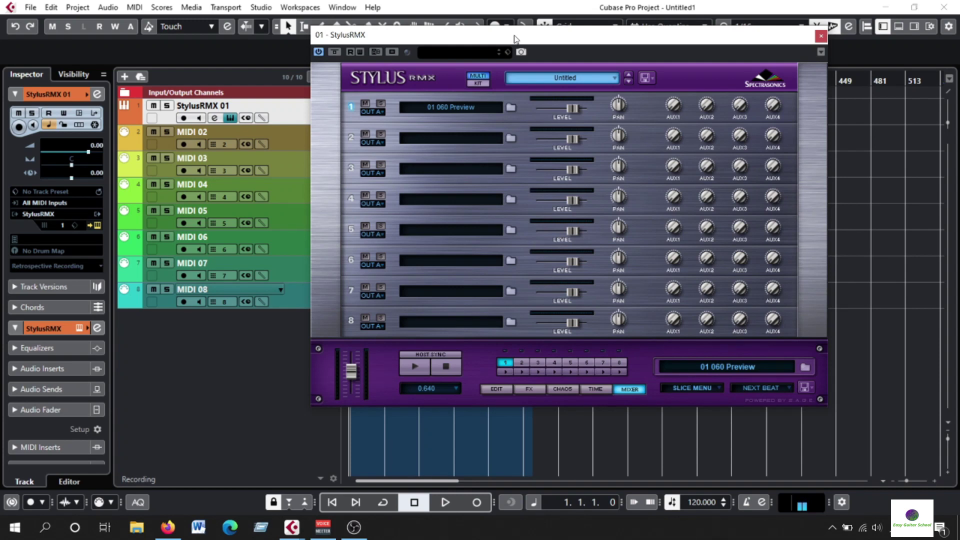
{"action": "left_click", "coordinate": [479, 106]}
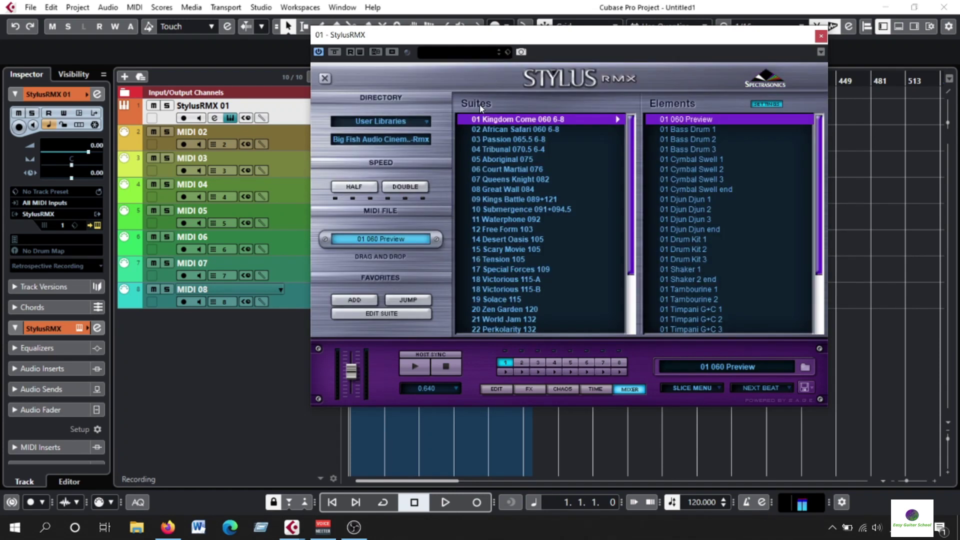
{"action": "left_click", "coordinate": [412, 137]}
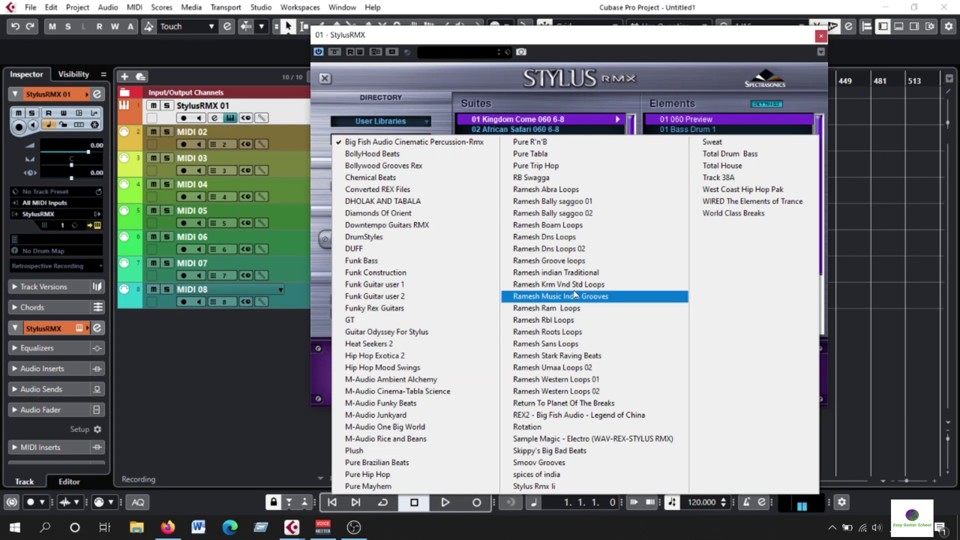
{"action": "left_click", "coordinate": [607, 320]}
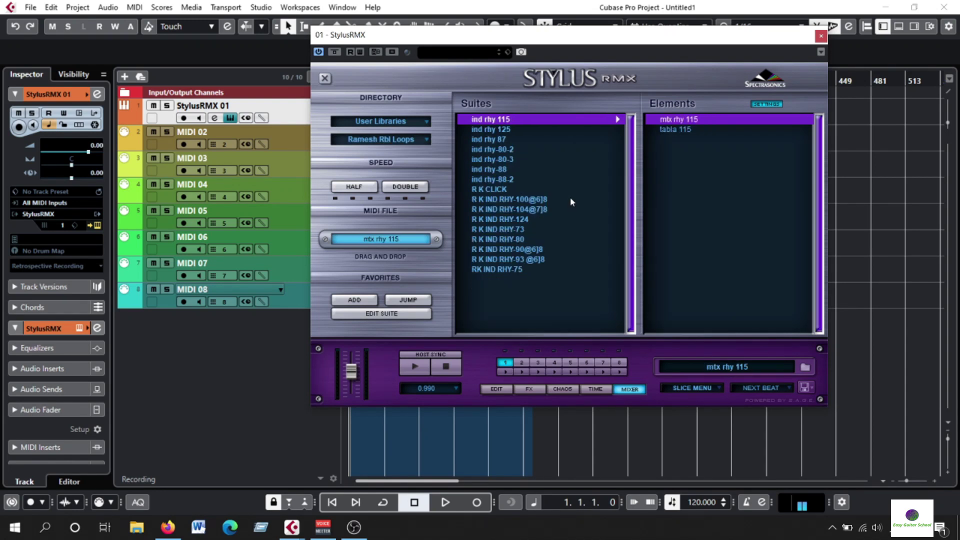
{"action": "left_click", "coordinate": [501, 130]}
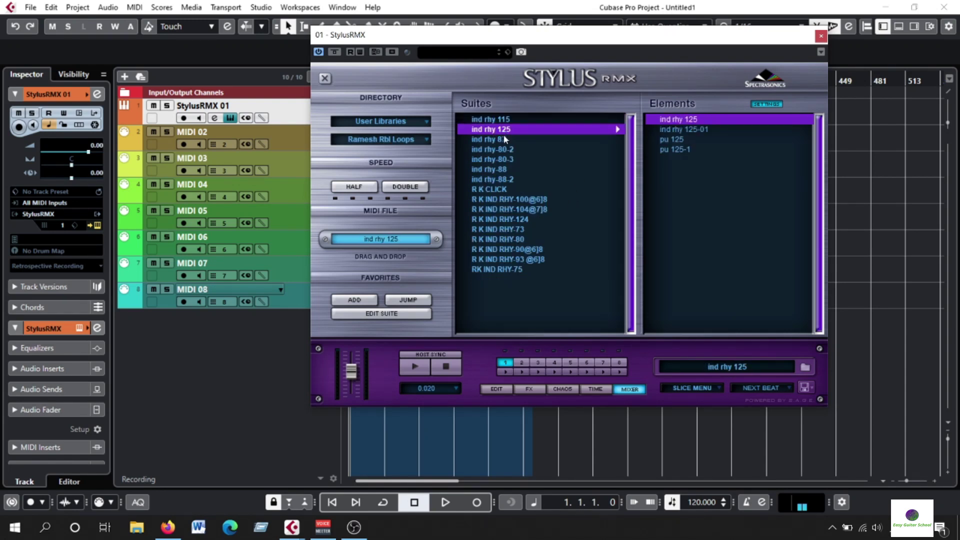
{"action": "left_click", "coordinate": [504, 138]}
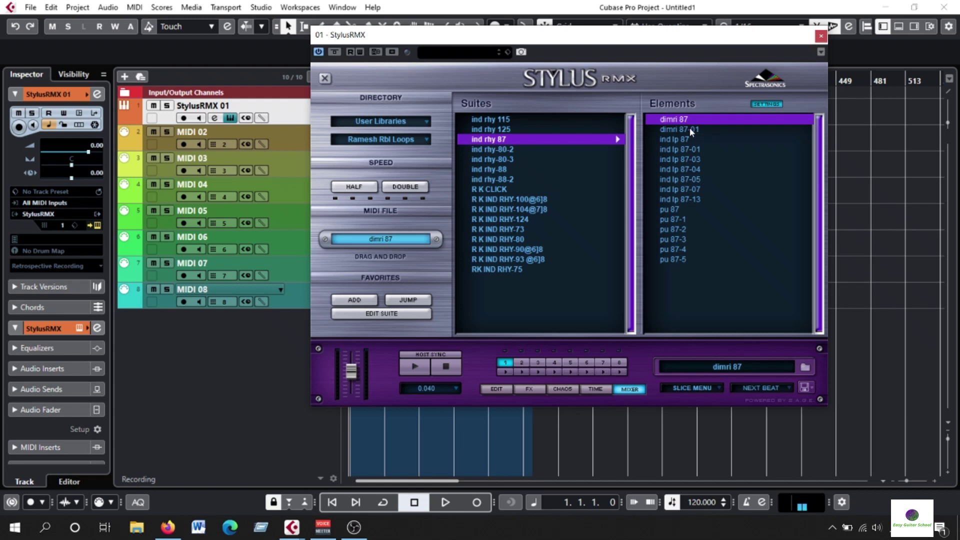
- Set the project tempo to 91 BPM, auditioning the dimri 87 loop before and after the change
{"action": "left_click", "coordinate": [415, 368]}
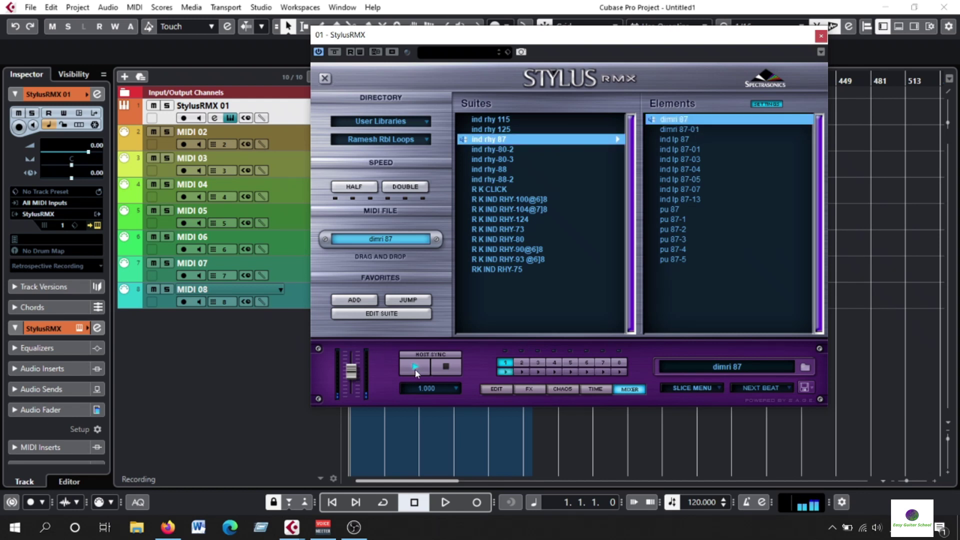
{"action": "left_click", "coordinate": [418, 365]}
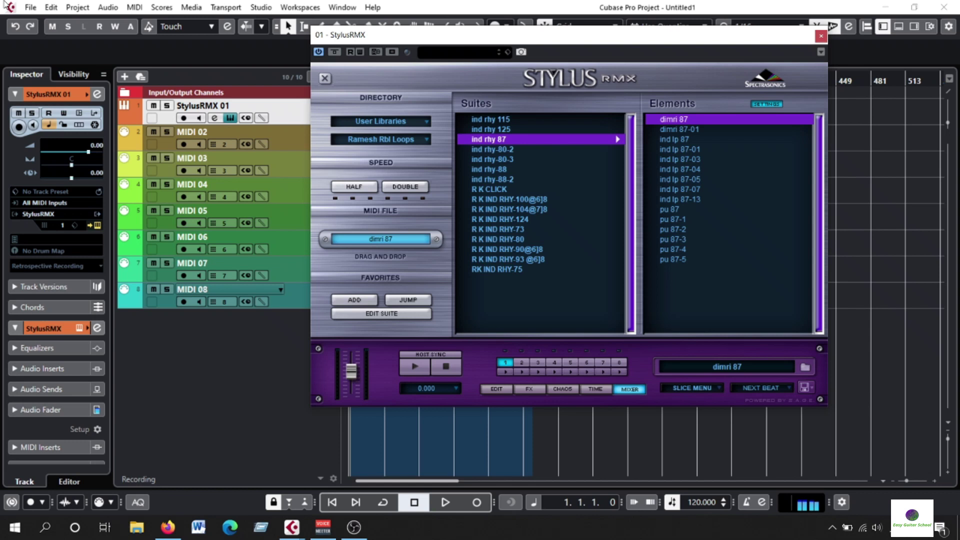
{"action": "left_click", "coordinate": [723, 505]}
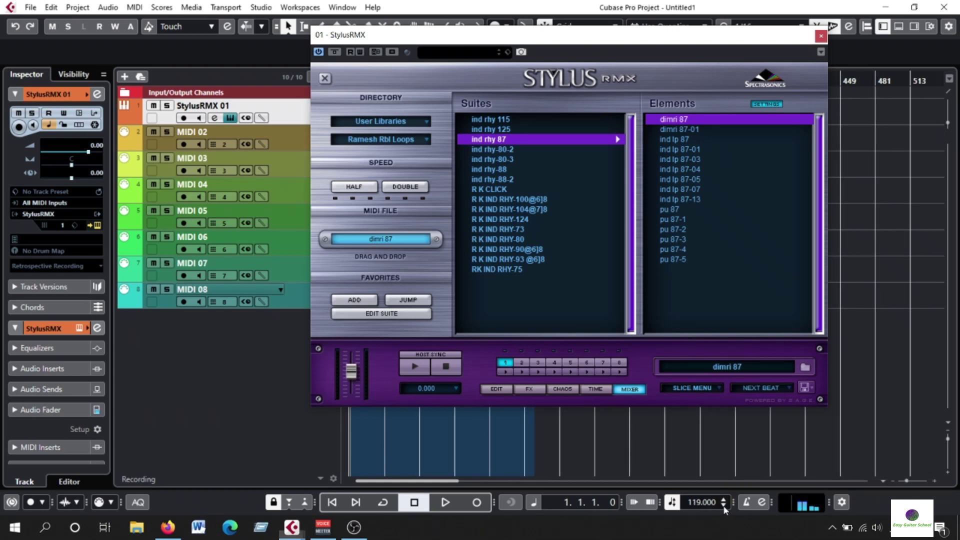
{"action": "left_click", "coordinate": [724, 505]}
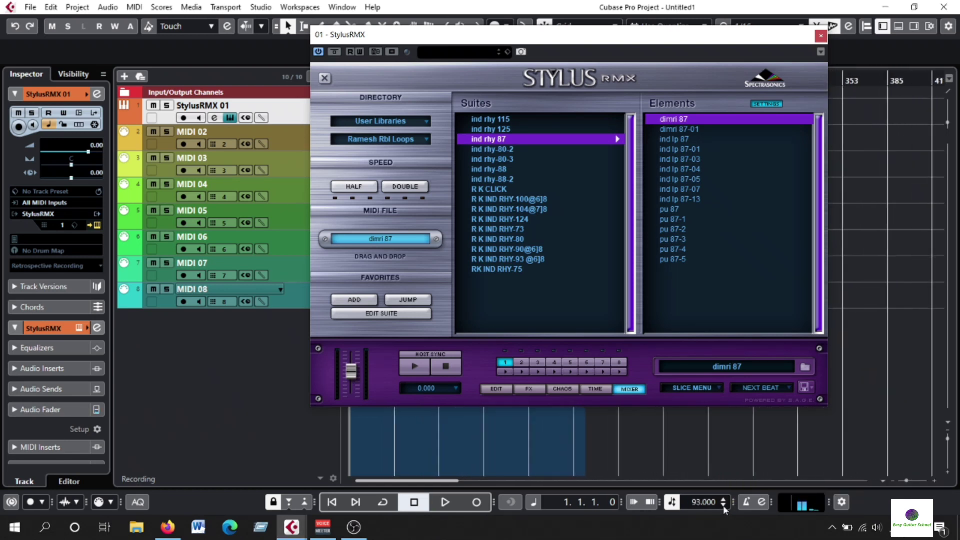
{"action": "left_click", "coordinate": [723, 505]}
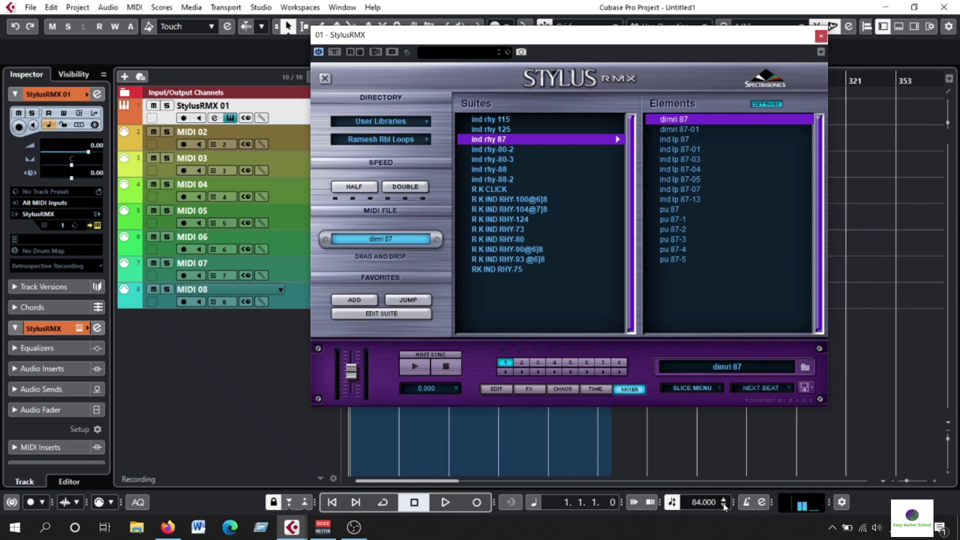
{"action": "scroll", "coordinate": [725, 504], "scroll_direction": "up", "scroll_amount": 6}
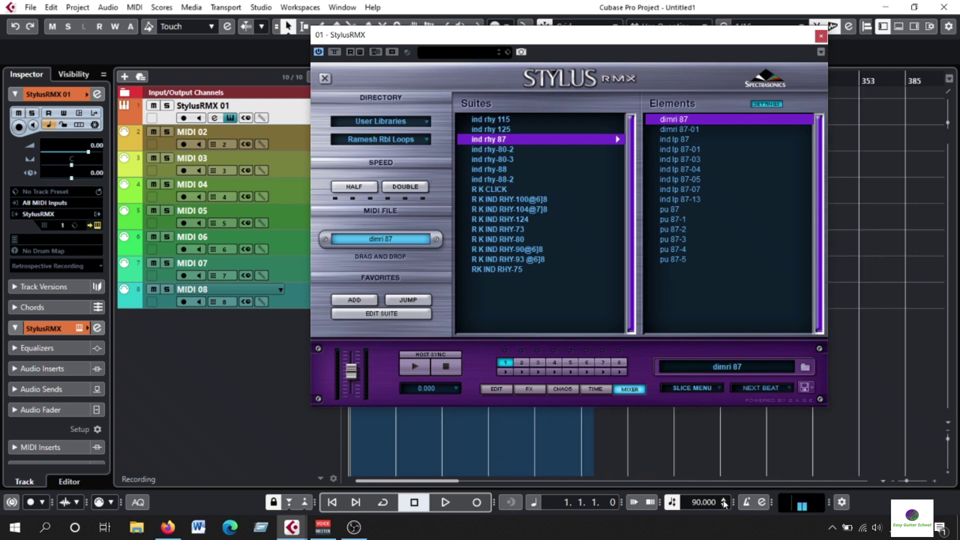
{"action": "left_click", "coordinate": [415, 368]}
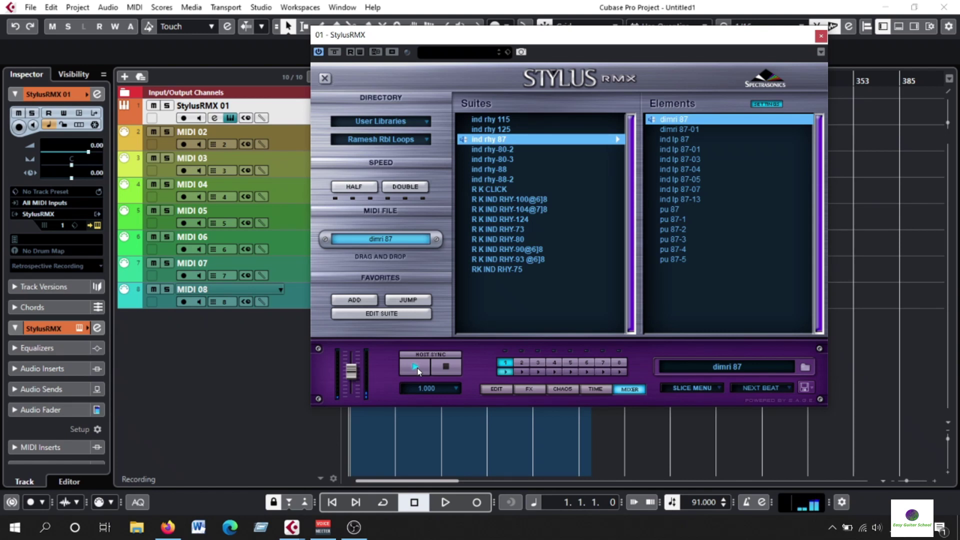
{"action": "left_click", "coordinate": [447, 368]}
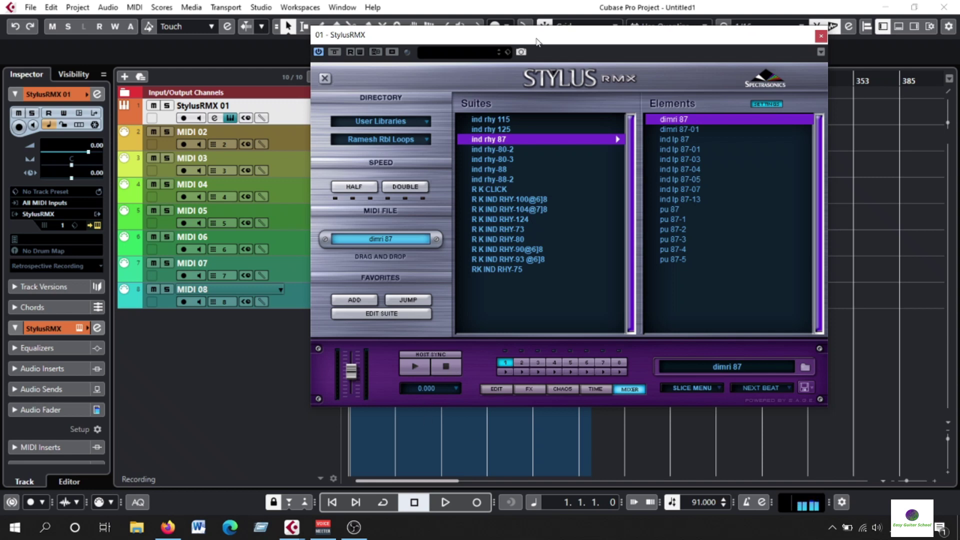
- Audition dimri 87-01, ind lp 87 and dimri 87 in the ind rhy 87 suite, leaving dimri 87 selected and stopped
{"action": "left_click_drag", "start_coordinate": [528, 43], "coordinate": [547, 62]}
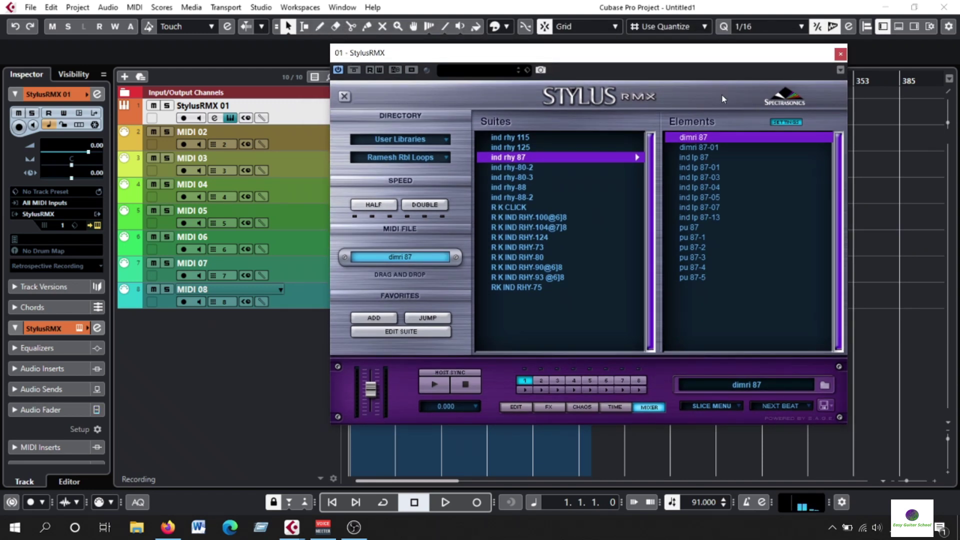
{"action": "left_click", "coordinate": [710, 148]}
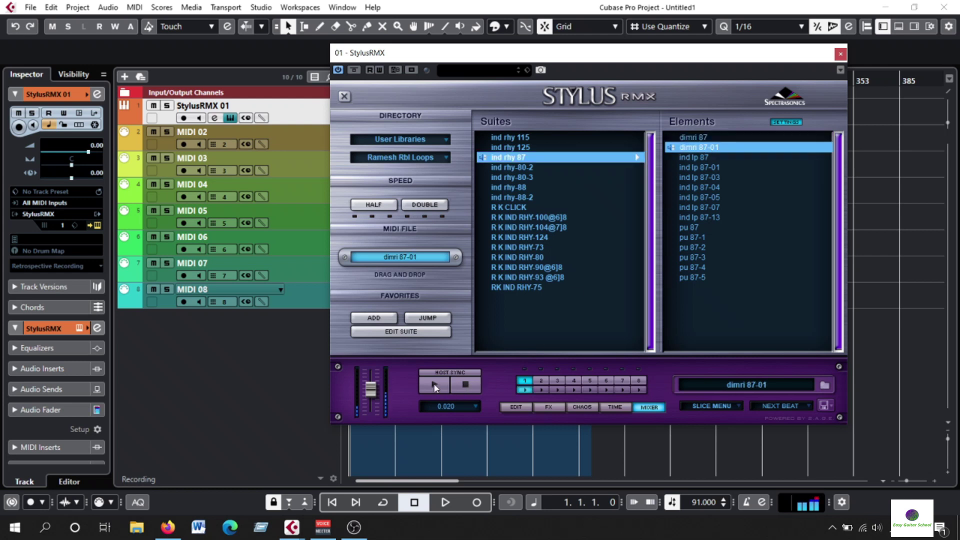
{"action": "left_click", "coordinate": [706, 159]}
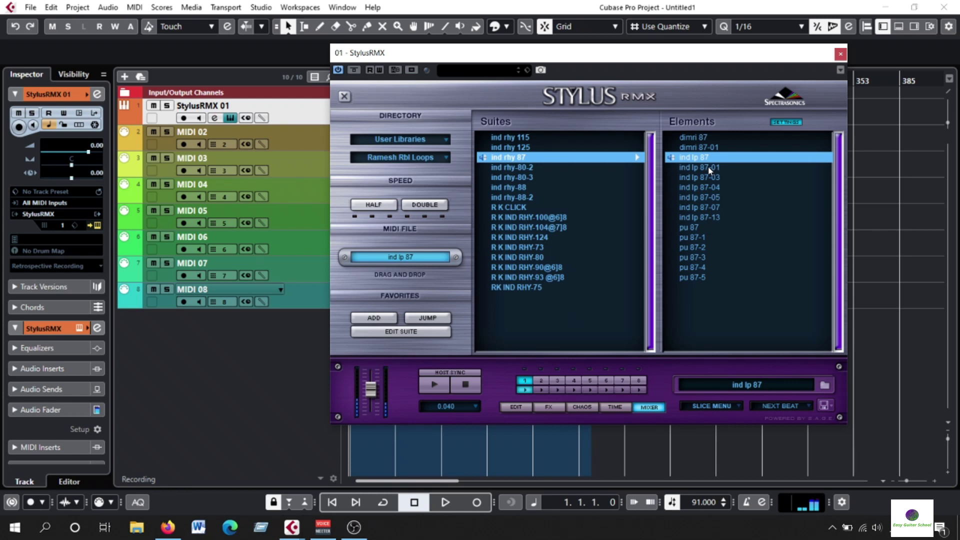
{"action": "left_click", "coordinate": [710, 148]}
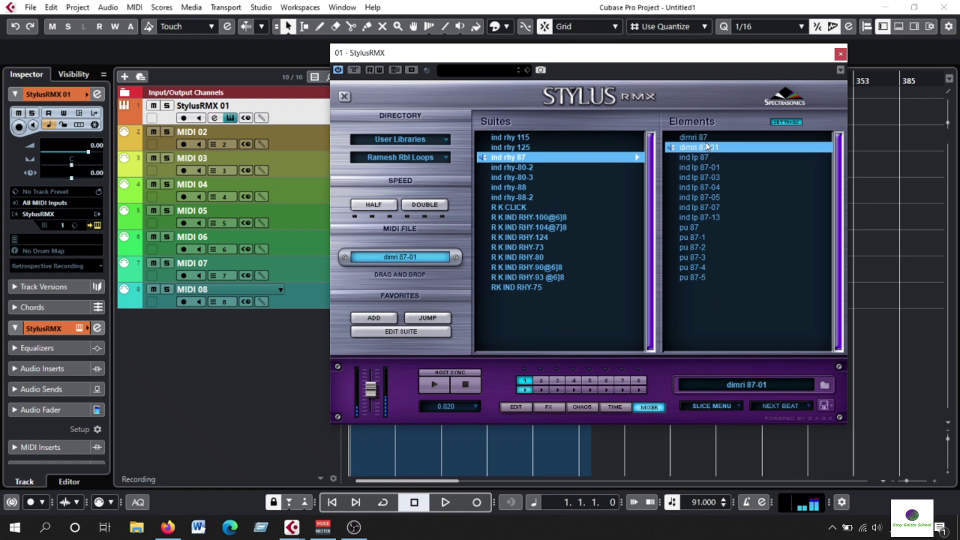
{"action": "left_click", "coordinate": [702, 139]}
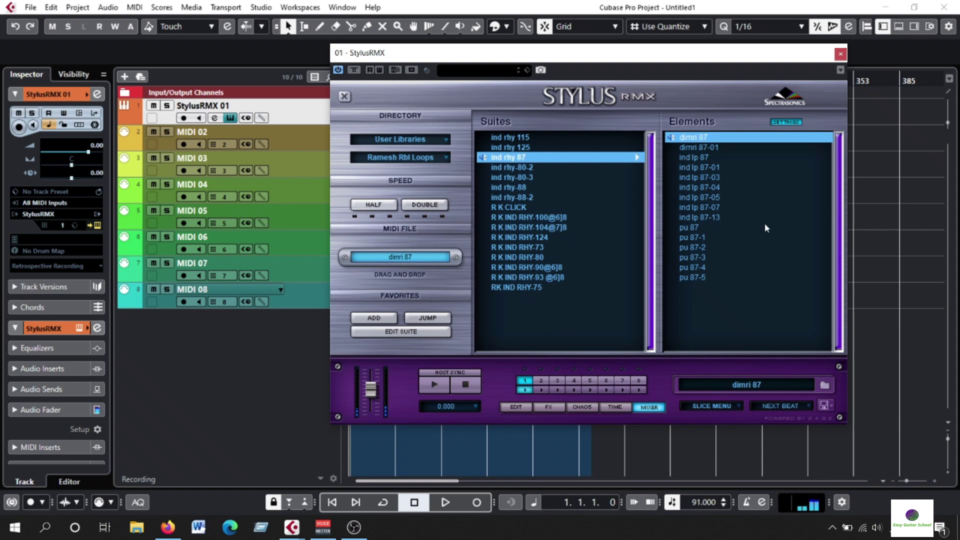
{"action": "left_click", "coordinate": [474, 388]}
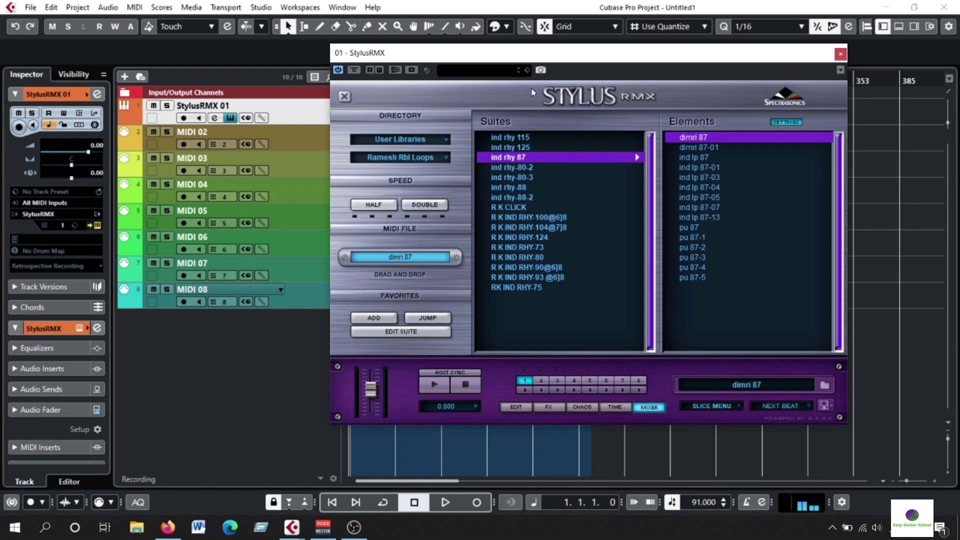
- Place the dimri 87 MIDI file on the StylusRMX 01 track at bar 1, and stop the loop preview
{"action": "left_click_drag", "start_coordinate": [499, 59], "coordinate": [683, 60]}
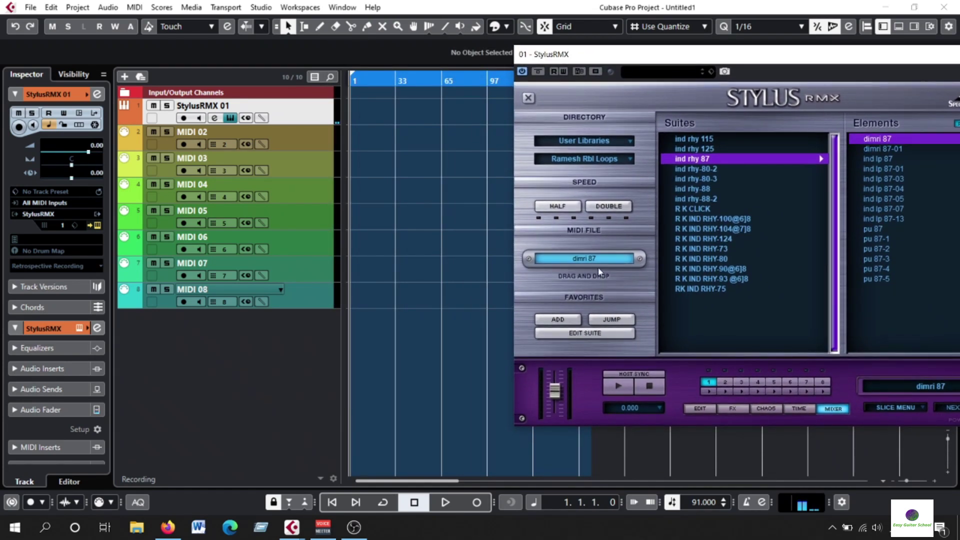
{"action": "left_click_drag", "start_coordinate": [596, 264], "coordinate": [451, 123]}
{"action": "left_click_drag", "start_coordinate": [404, 111], "coordinate": [355, 106]}
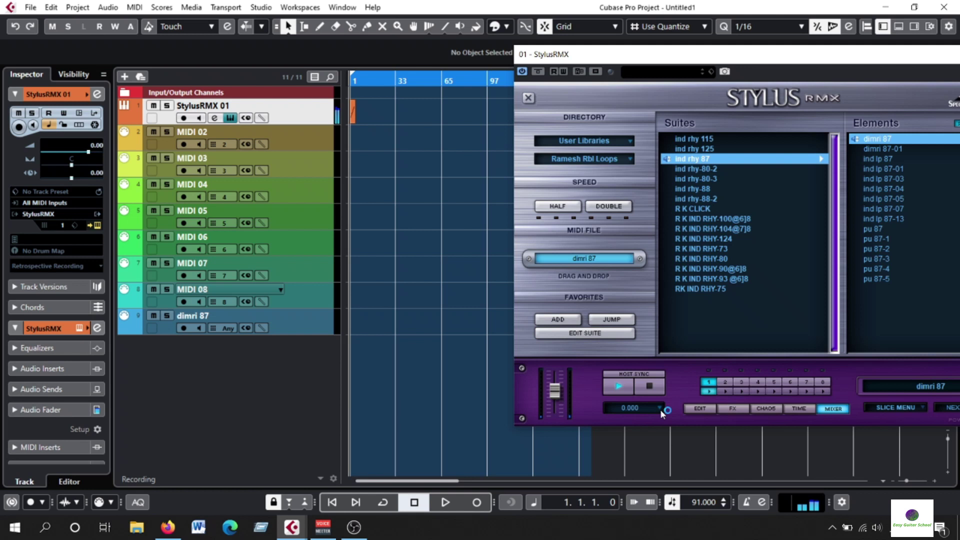
{"action": "left_click", "coordinate": [659, 389]}
{"action": "key", "text": "h"}
{"action": "key", "text": "h"}
{"action": "key", "text": "h"}
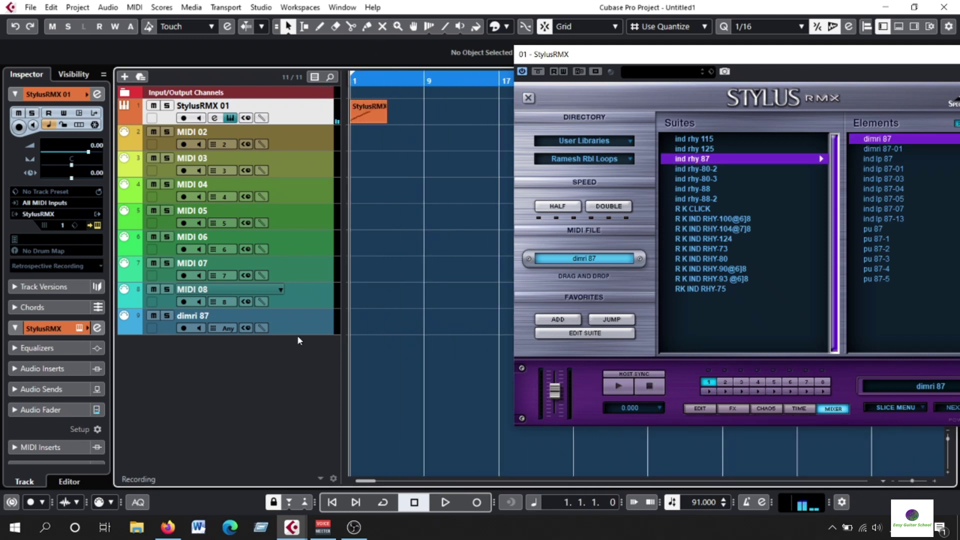
- Remove the extra dimri 87 track at the end of the track list
{"action": "left_click", "coordinate": [298, 328]}
{"action": "right_click", "coordinate": [298, 328]}
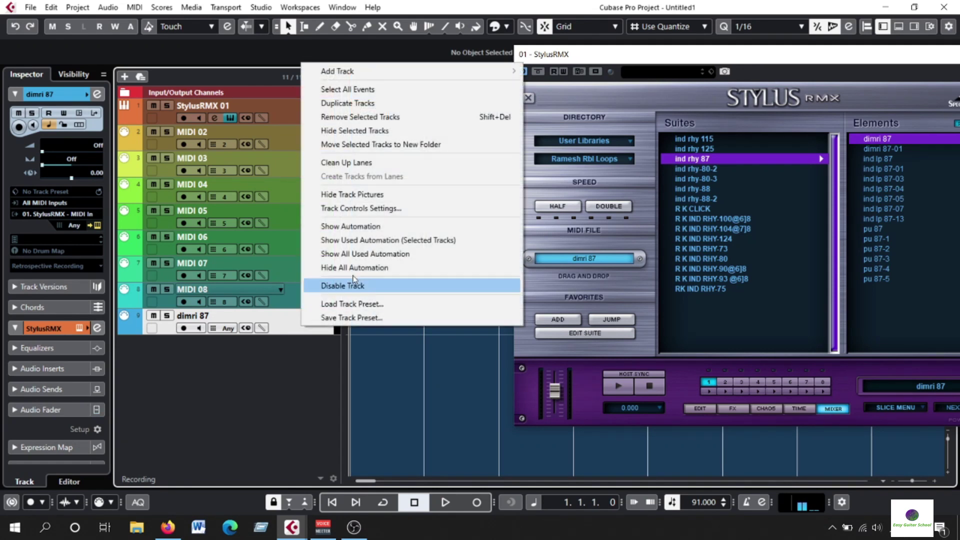
{"action": "left_click", "coordinate": [393, 117]}
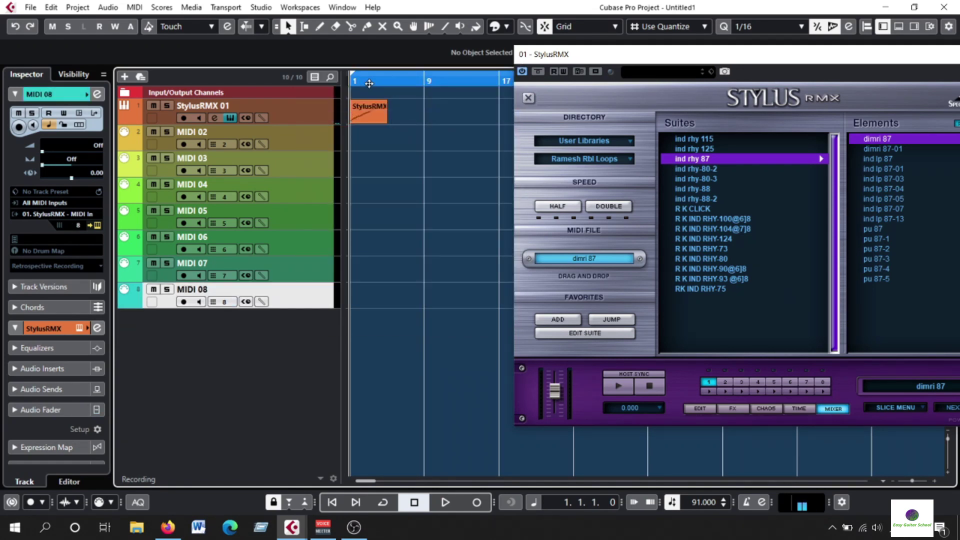
- Duplicate the four-bar part on the StylusRMX 01 track three times up to bar 17, and play the copies back
{"action": "left_click_drag", "start_coordinate": [686, 61], "coordinate": [593, 126]}
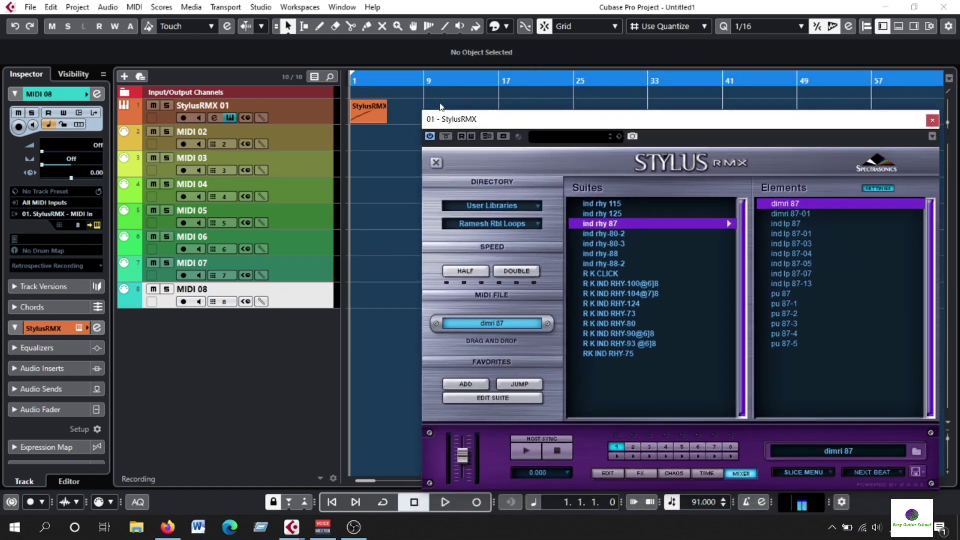
{"action": "left_click_drag", "start_coordinate": [498, 129], "coordinate": [493, 198]}
{"action": "left_click", "coordinate": [389, 111]}
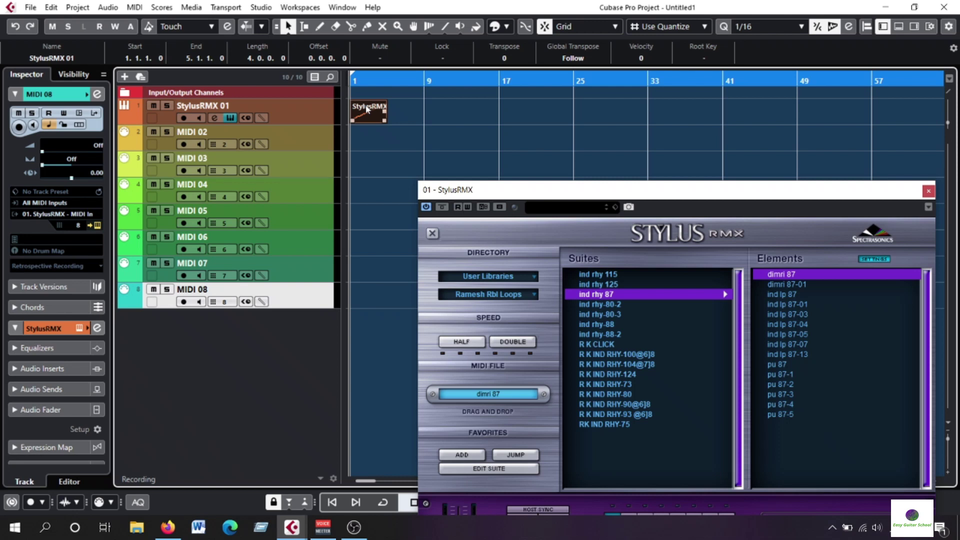
{"action": "key", "text": "ctrl+d"}
{"action": "key", "text": "ctrl+d"}
{"action": "key", "text": "ctrl+d"}
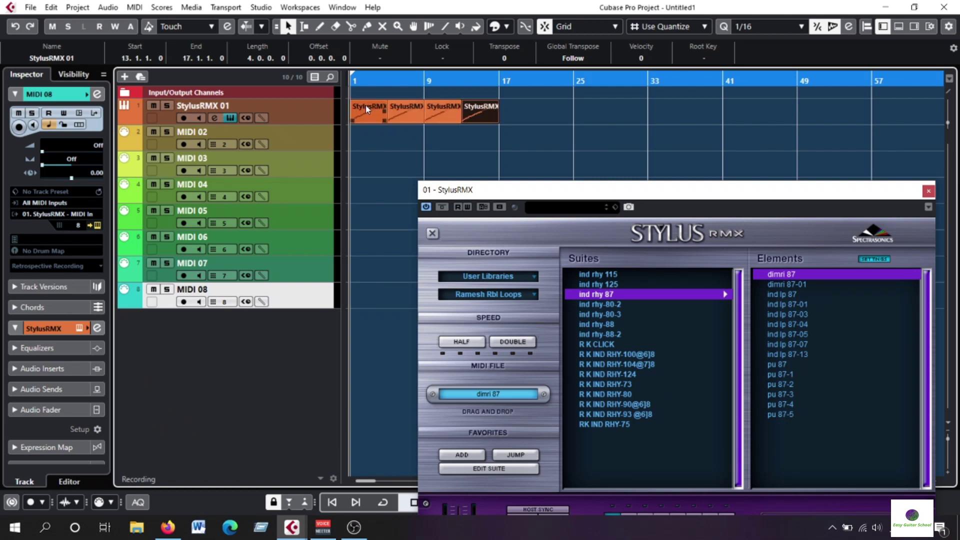
{"action": "left_click_drag", "start_coordinate": [392, 83], "coordinate": [335, 88]}
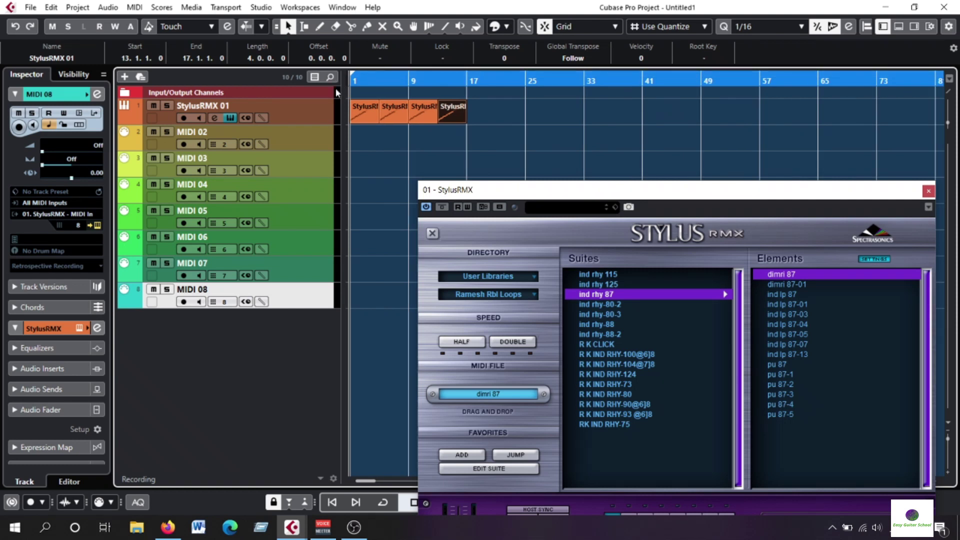
{"action": "key", "text": "space"}
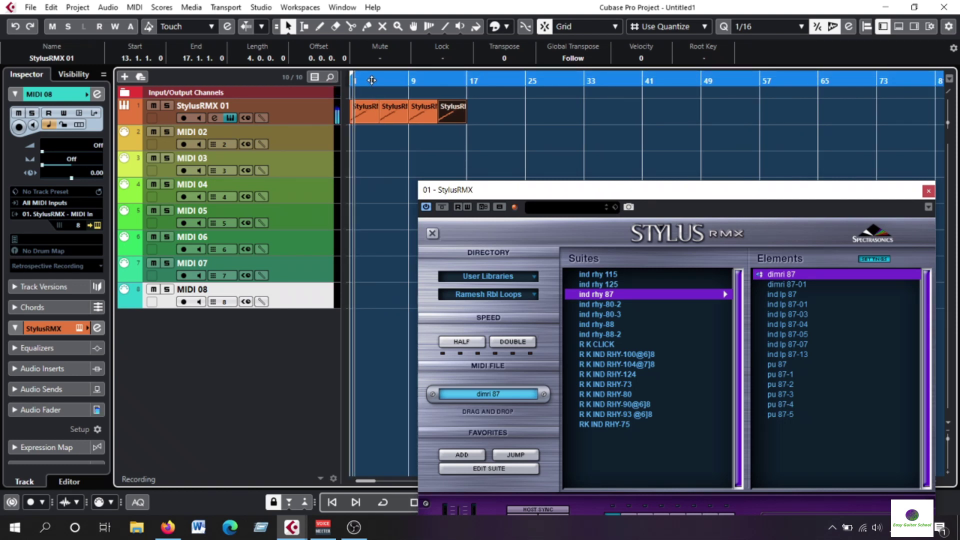
{"action": "left_click_drag", "start_coordinate": [519, 197], "coordinate": [493, 159]}
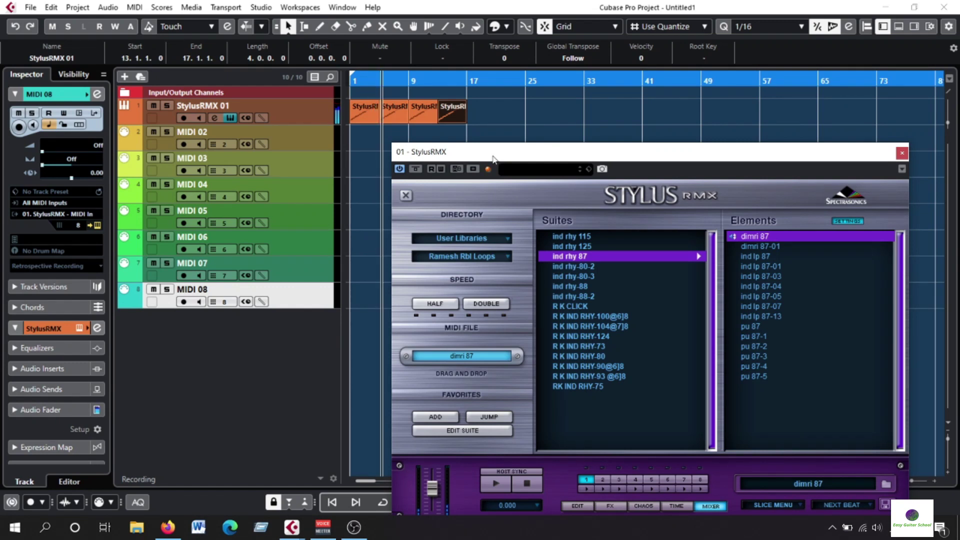
- Erase the three duplicated parts from the StylusRMX 01 track with the Erase tool, keeping the first part
{"action": "left_click", "coordinate": [395, 113]}
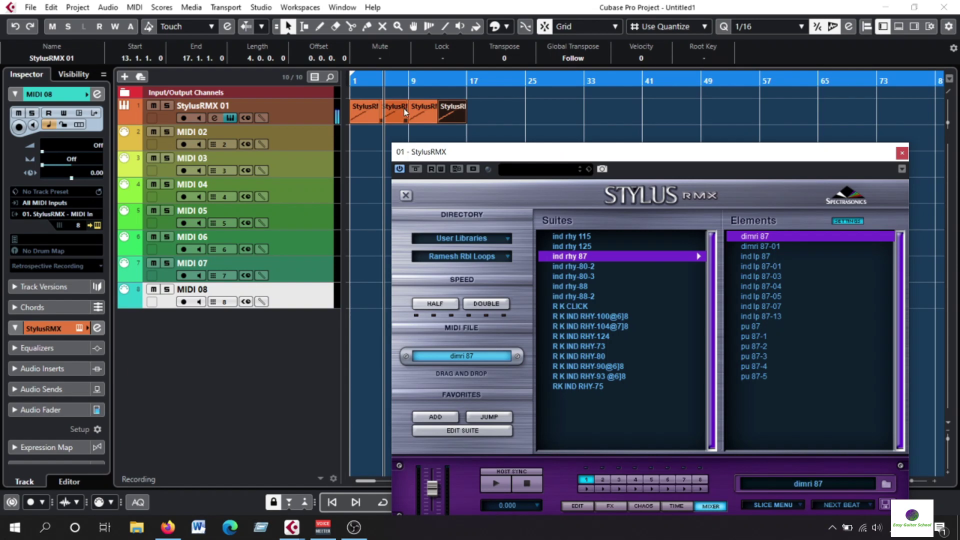
{"action": "left_click", "coordinate": [335, 26]}
{"action": "left_click", "coordinate": [395, 111]}
{"action": "left_click", "coordinate": [423, 111]}
{"action": "left_click", "coordinate": [457, 106]}
{"action": "left_click", "coordinate": [288, 26]}
{"action": "key", "text": "h"}
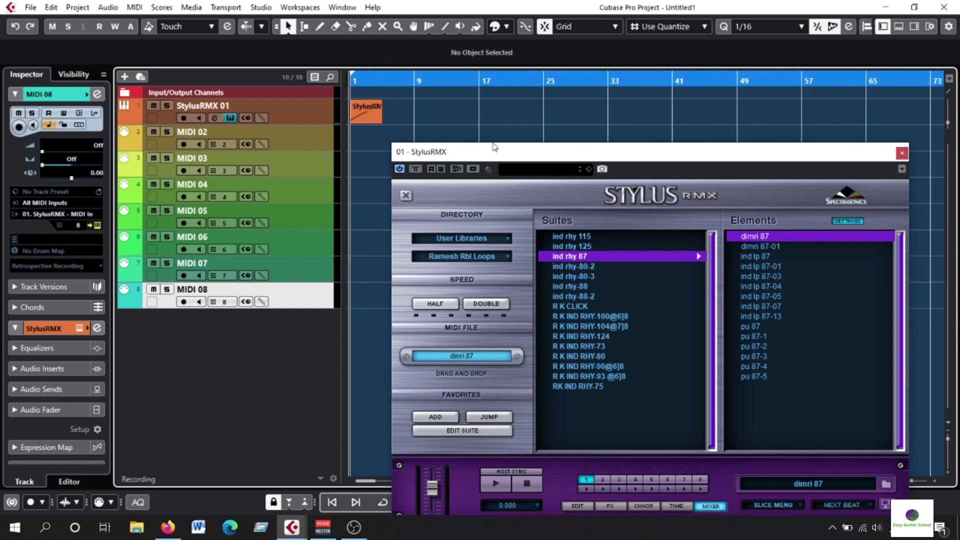
- Play the remaining part on the StylusRMX 01 track from bar 1, and stop playback
{"action": "left_click_drag", "start_coordinate": [499, 157], "coordinate": [521, 105]}
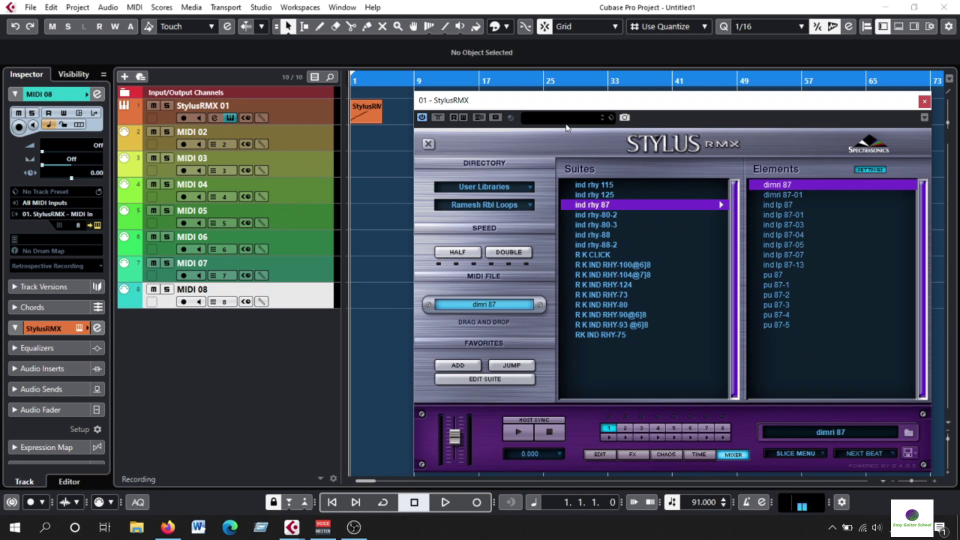
{"action": "left_click", "coordinate": [370, 80]}
{"action": "key", "text": "comma"}
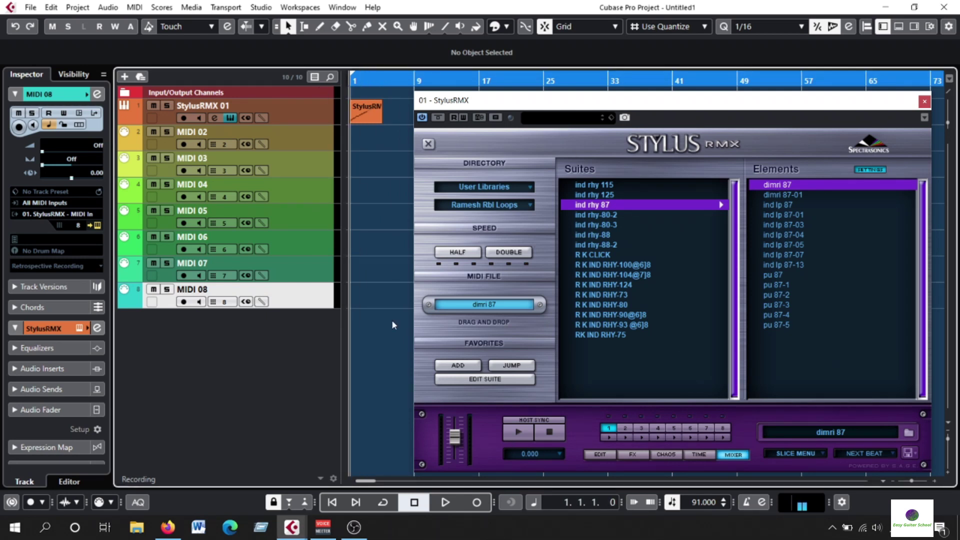
{"action": "left_click", "coordinate": [444, 503]}
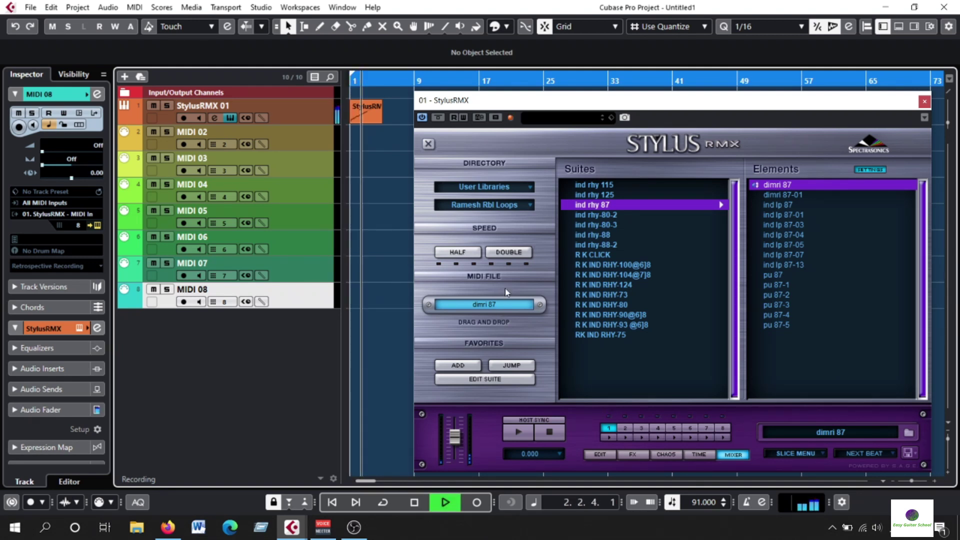
{"action": "left_click", "coordinate": [414, 503]}
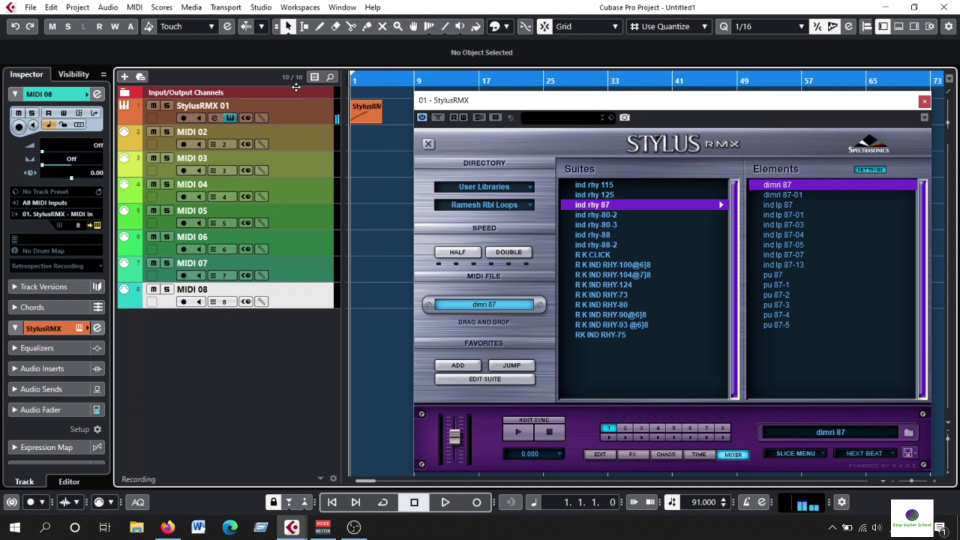
- Open part 2's loop browser from the StylusRMX mixer and choose the GT library under User Libraries
{"action": "left_click", "coordinate": [738, 457]}
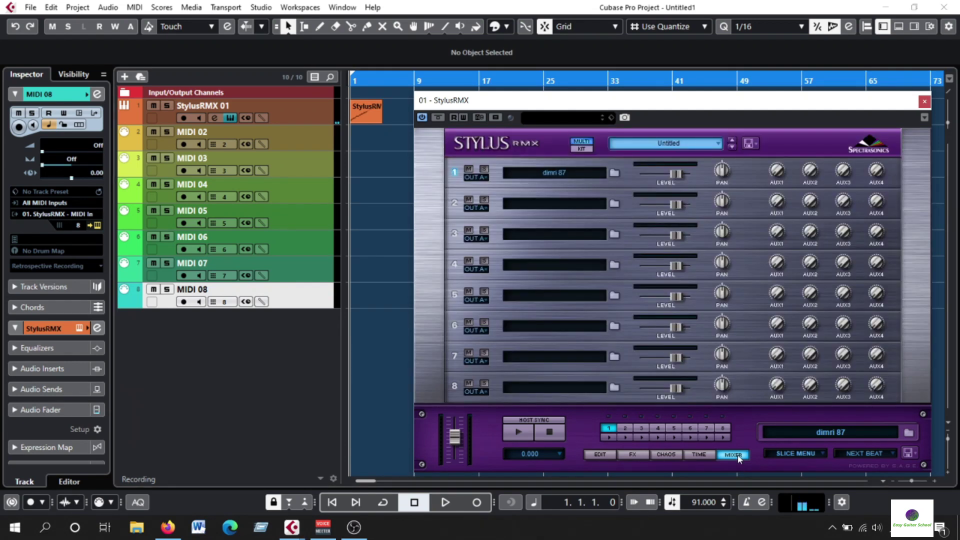
{"action": "left_click", "coordinate": [576, 208]}
{"action": "left_click", "coordinate": [524, 188]}
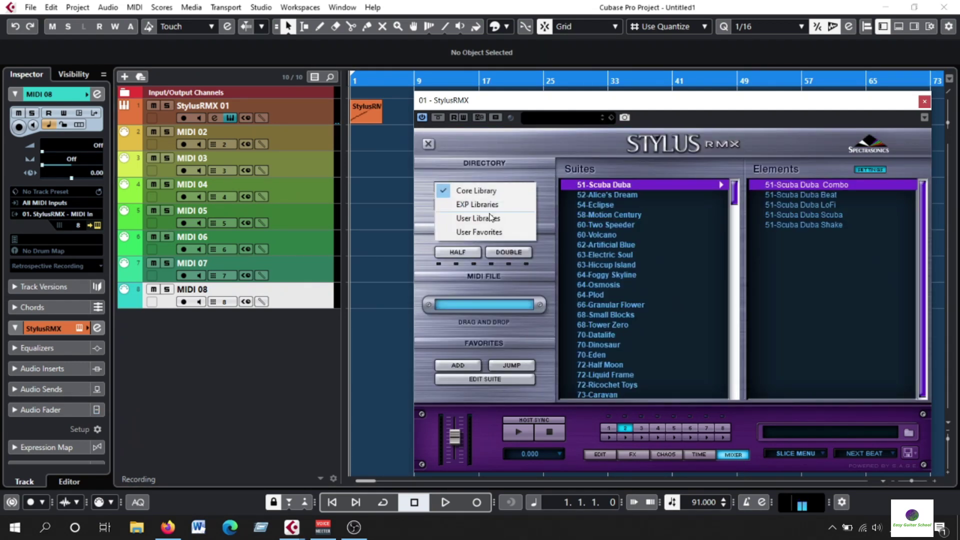
{"action": "left_click", "coordinate": [500, 217]}
{"action": "left_click", "coordinate": [480, 205]}
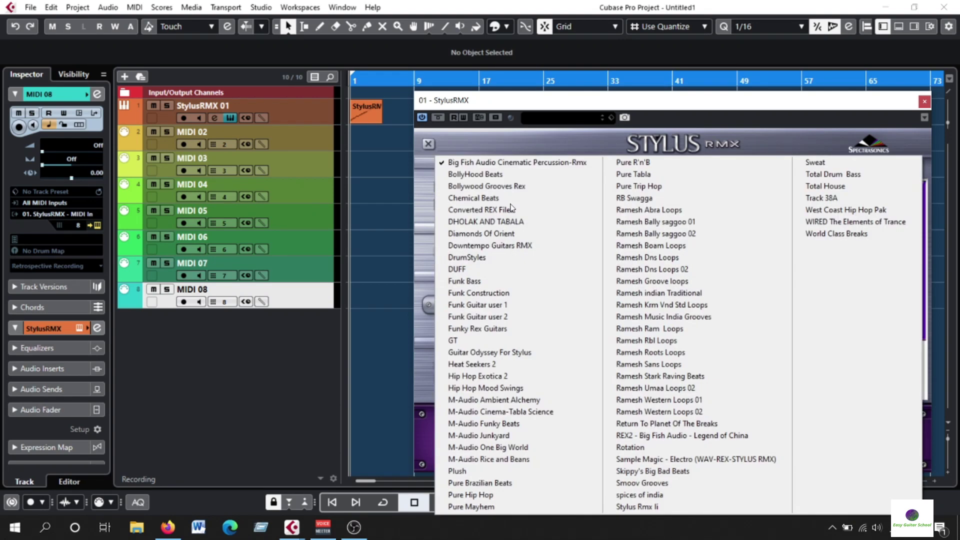
{"action": "left_click", "coordinate": [471, 341]}
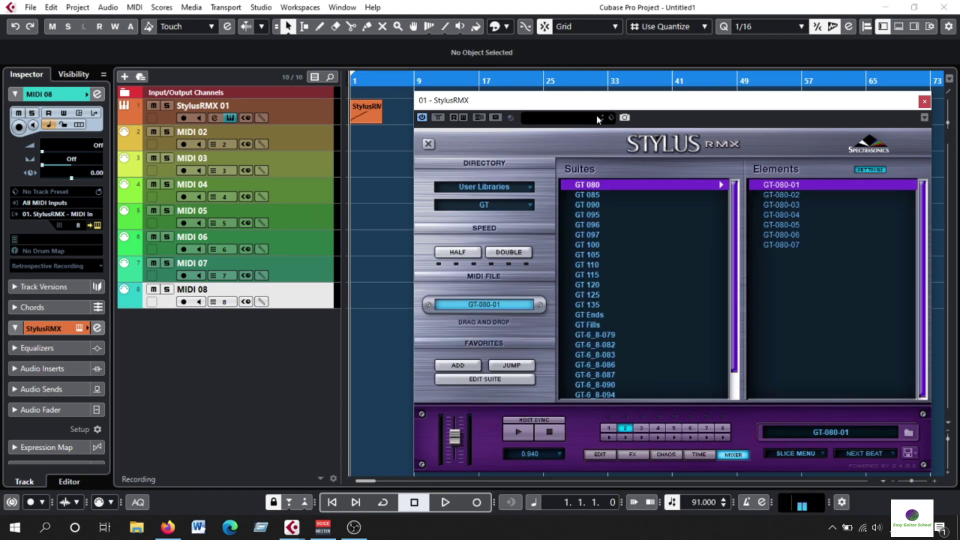
{"action": "left_click_drag", "start_coordinate": [602, 105], "coordinate": [594, 73]}
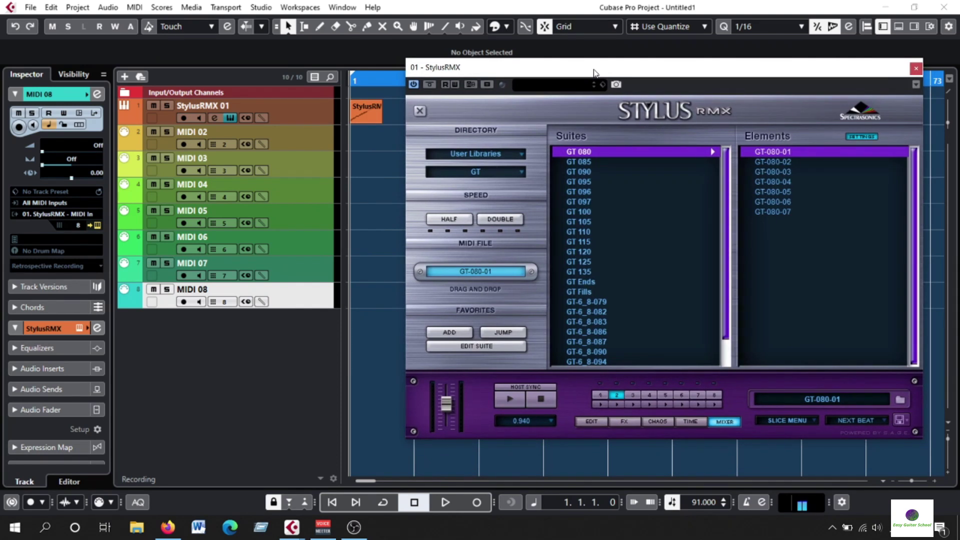
- Load dimri 87-01 into part 2 from the ind rhy 87 suite of the Ramesh Rbl Loops library, and stop its preview
{"action": "left_click", "coordinate": [498, 158]}
{"action": "left_click", "coordinate": [479, 185]}
{"action": "left_click", "coordinate": [497, 172]}
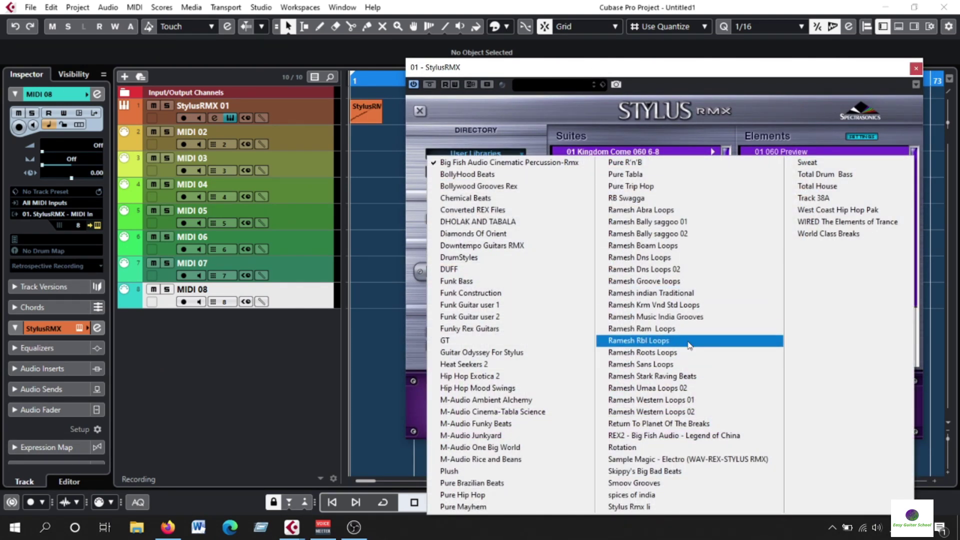
{"action": "left_click", "coordinate": [688, 343]}
{"action": "left_click", "coordinate": [591, 162]}
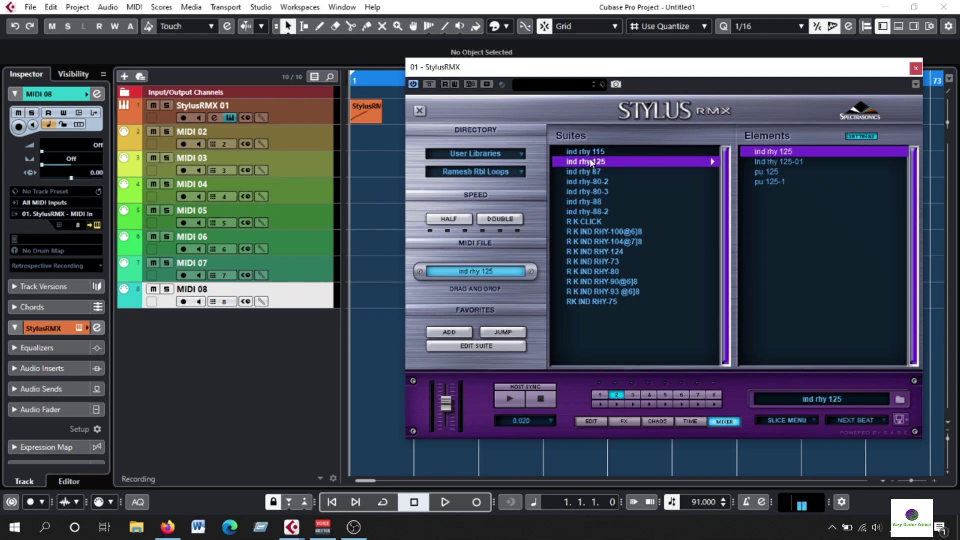
{"action": "left_click", "coordinate": [600, 172]}
{"action": "left_click", "coordinate": [784, 162]}
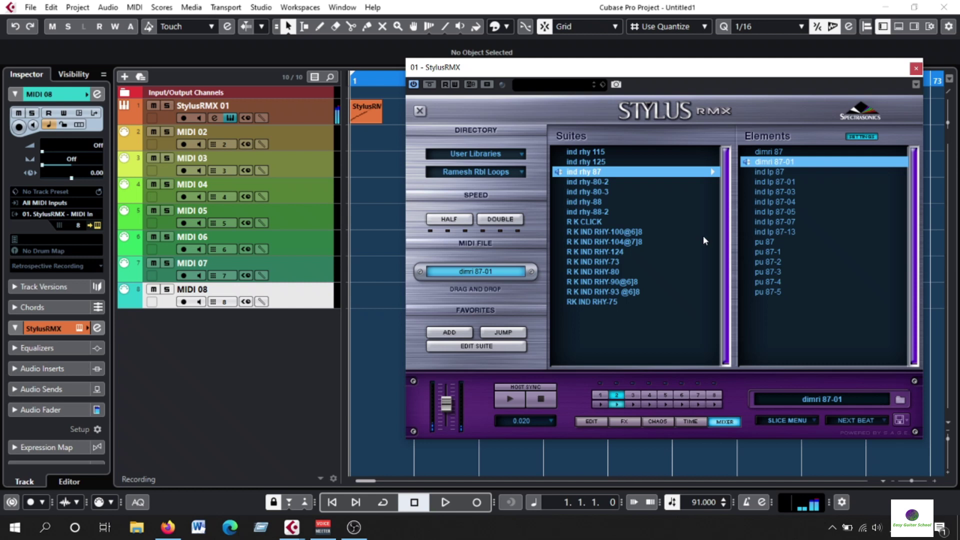
{"action": "left_click", "coordinate": [548, 400]}
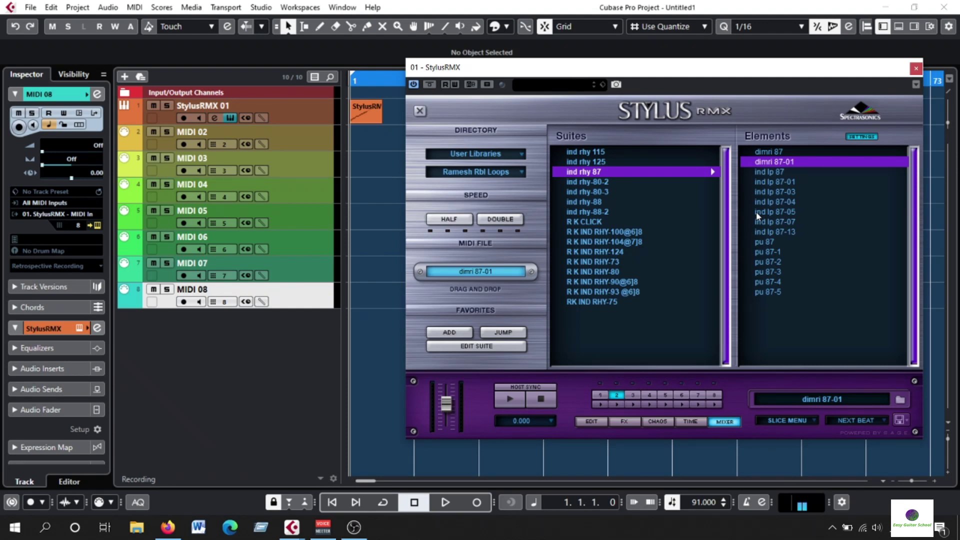
- Review how part 2's loop browser opens from the Edit page and from the Mixer page
{"action": "left_click", "coordinate": [725, 421]}
{"action": "left_click_drag", "start_coordinate": [530, 71], "coordinate": [601, 70]}
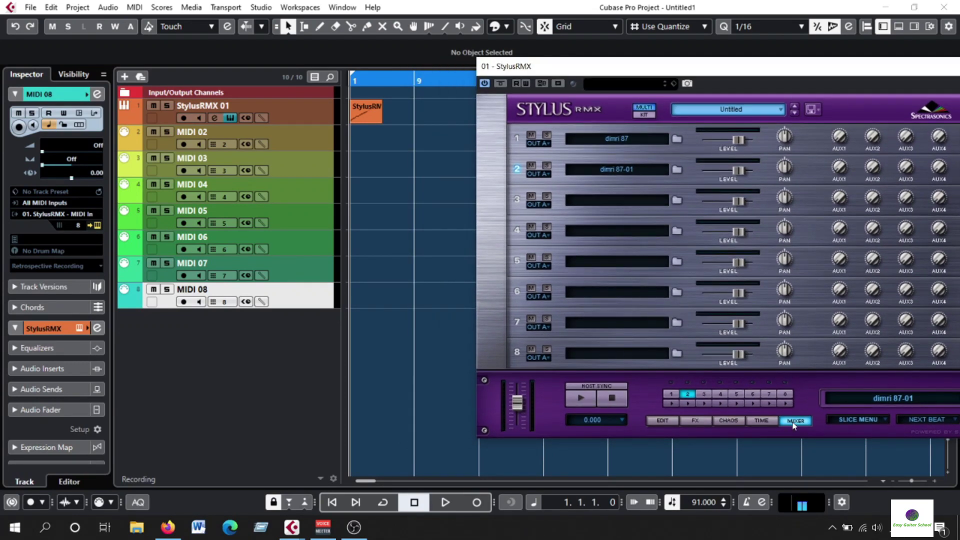
{"action": "left_click", "coordinate": [663, 421]}
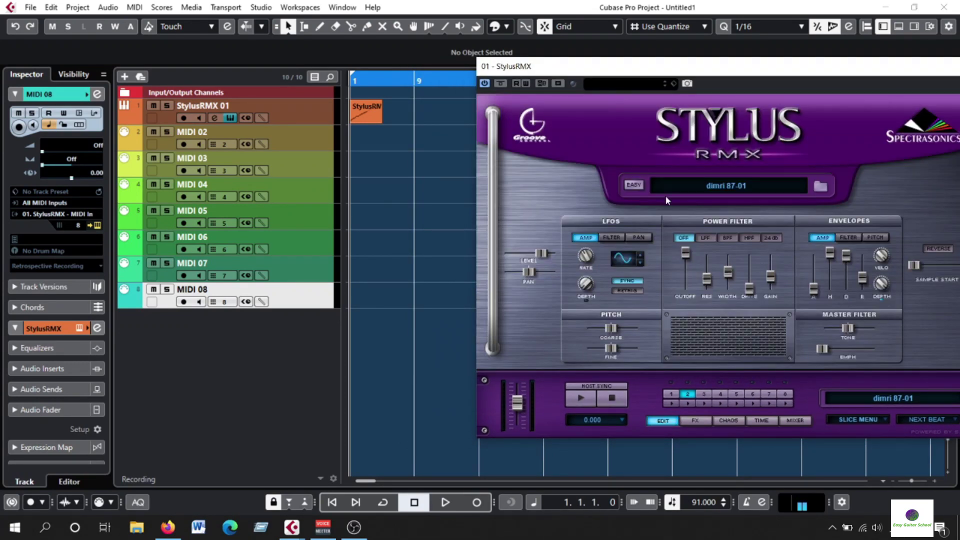
{"action": "left_click", "coordinate": [733, 187]}
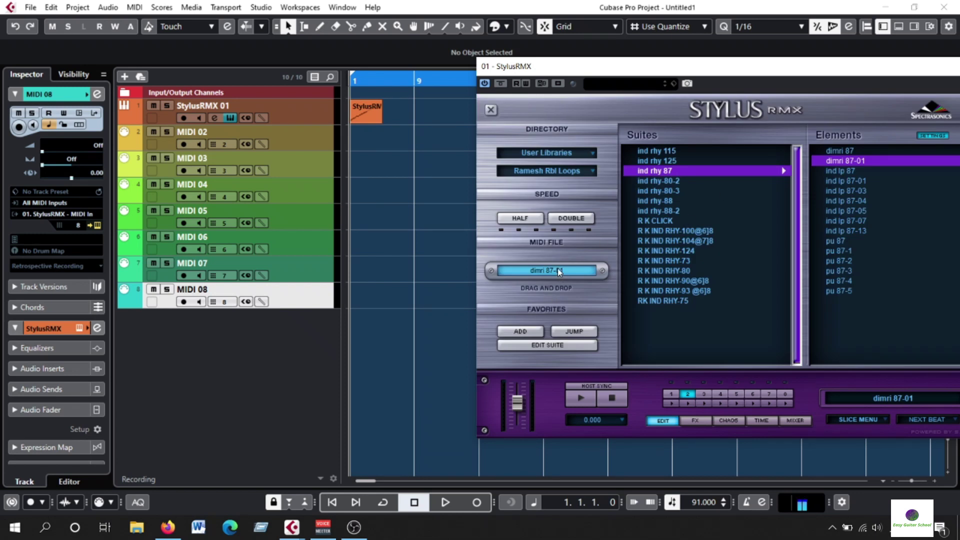
{"action": "left_click", "coordinate": [799, 420]}
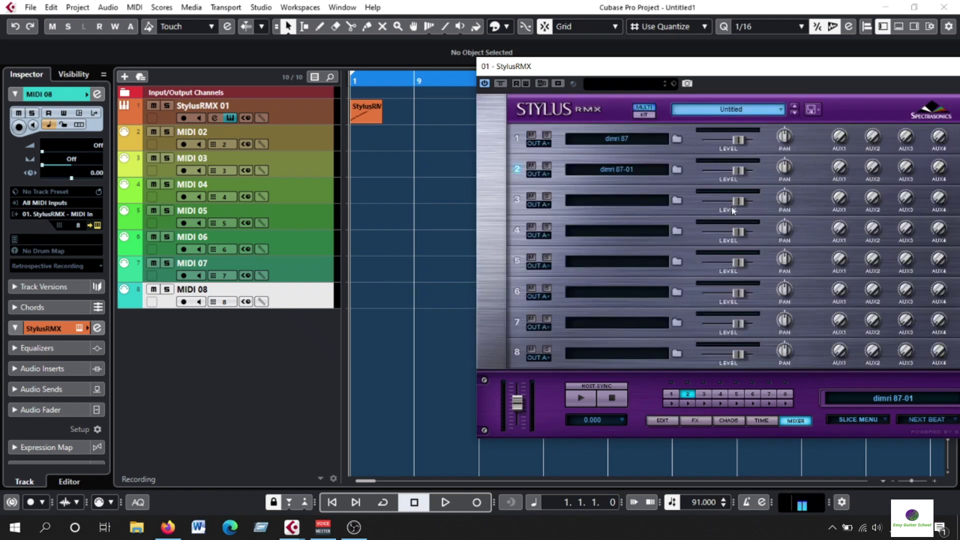
{"action": "left_click", "coordinate": [625, 171]}
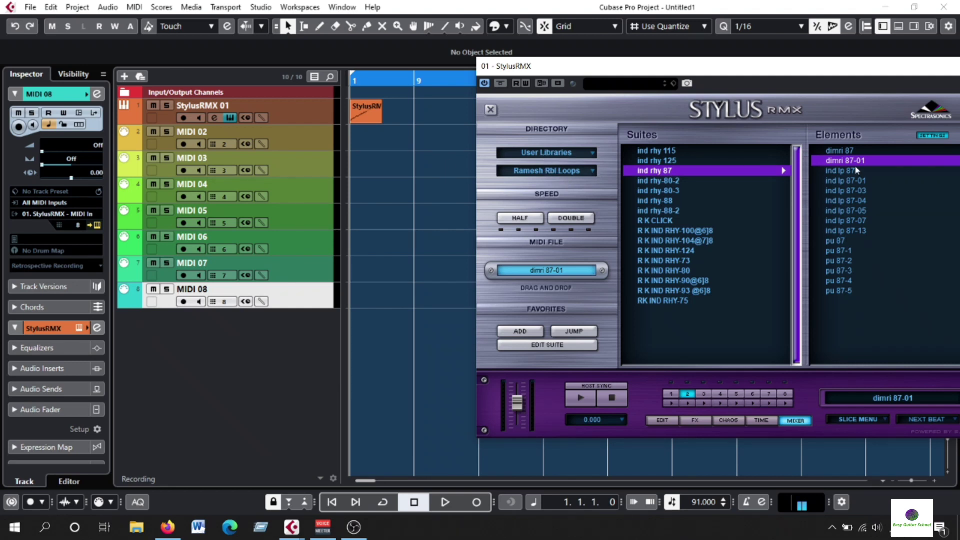
{"action": "left_click", "coordinate": [800, 422]}
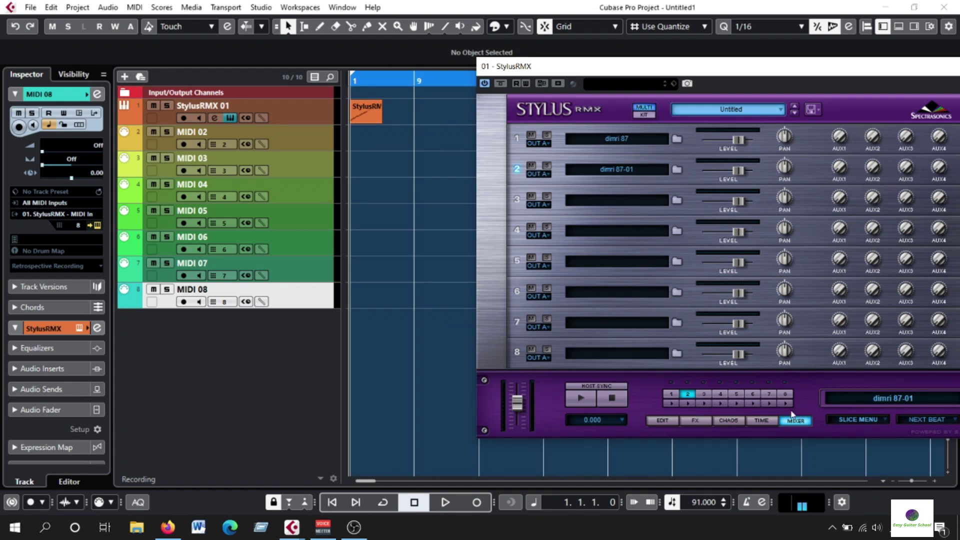
- Bring the dimri 87-01 MIDI file from part 2's loop browser into the project and place it on the MIDI 02 track at bar 5
{"action": "left_click", "coordinate": [661, 421]}
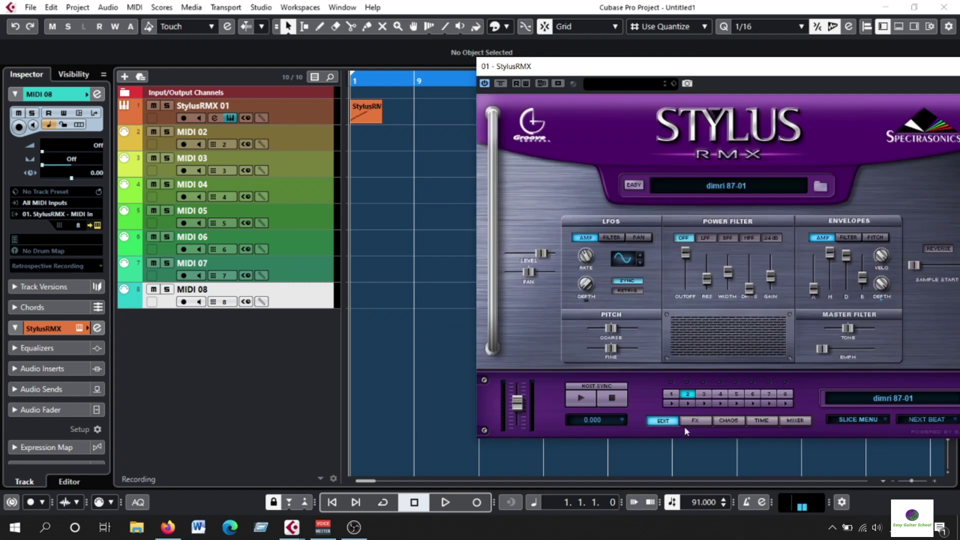
{"action": "left_click", "coordinate": [741, 193]}
{"action": "left_click_drag", "start_coordinate": [571, 288], "coordinate": [386, 138]}
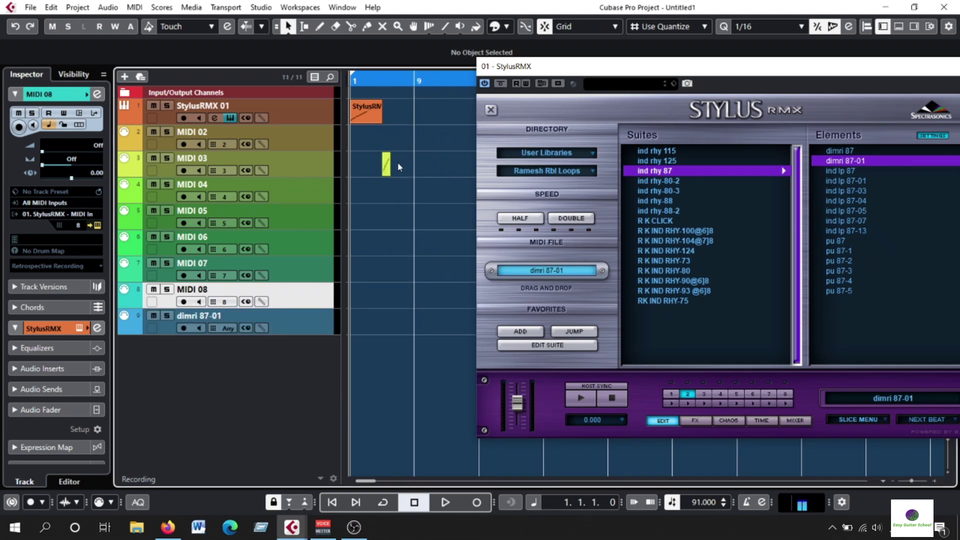
{"action": "left_click_drag", "start_coordinate": [386, 163], "coordinate": [387, 141]}
{"action": "key", "text": "h"}
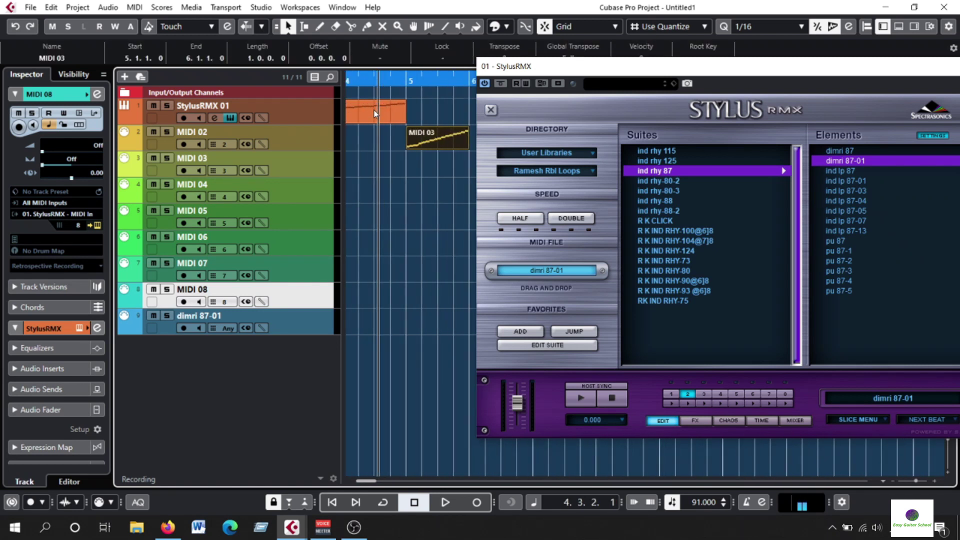
- Remove the extra dimri 87-01 track created by the MIDI import
{"action": "left_click_drag", "start_coordinate": [518, 75], "coordinate": [520, 88]}
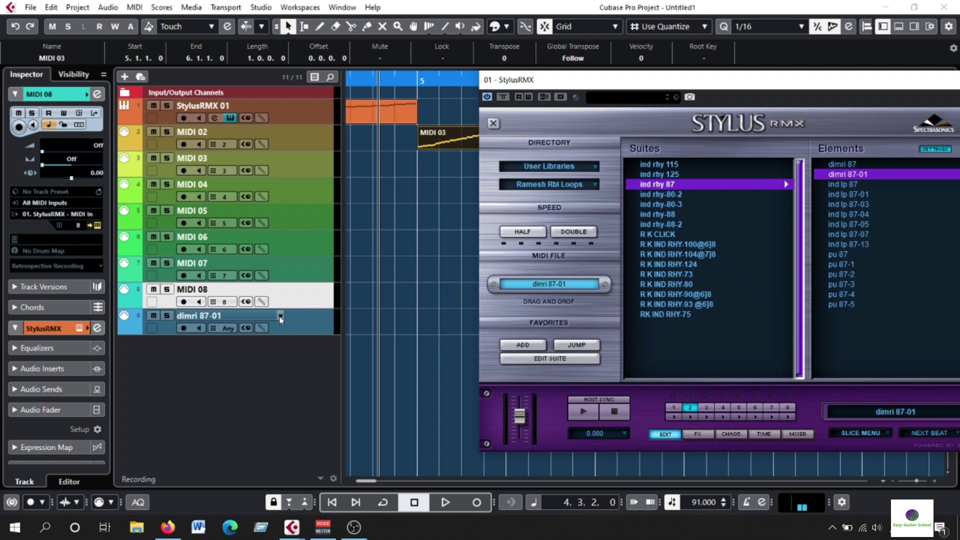
{"action": "left_click", "coordinate": [308, 323]}
{"action": "right_click", "coordinate": [308, 323]}
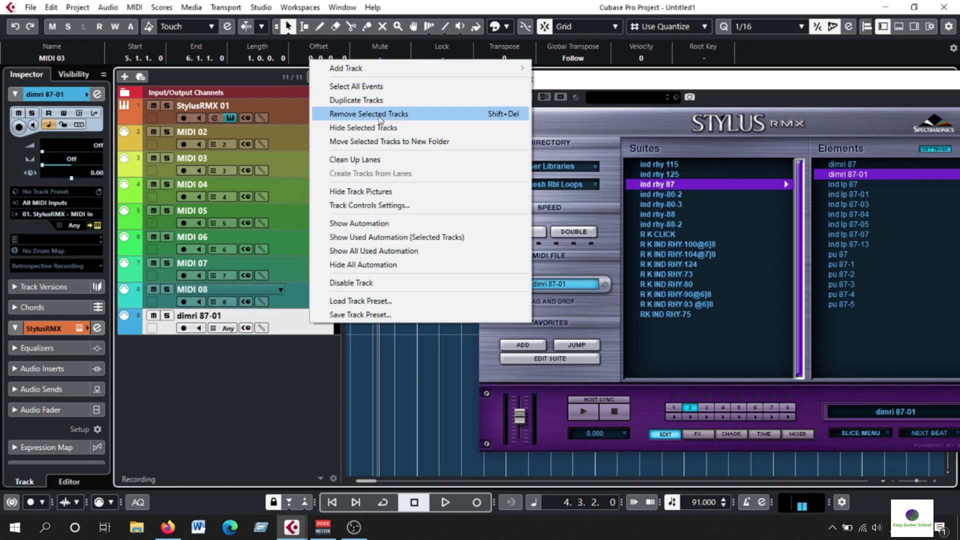
{"action": "left_click", "coordinate": [370, 114]}
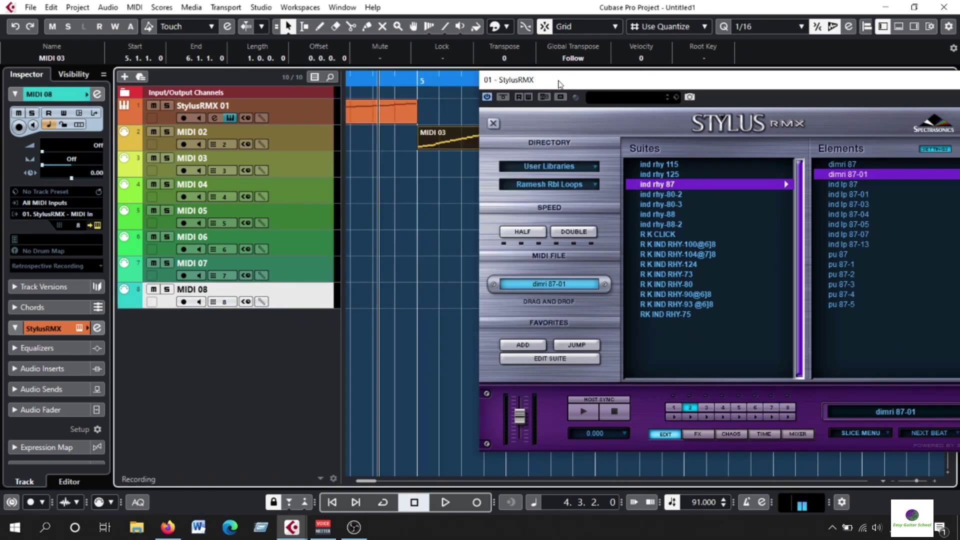
- Play the project through bar 5 to hear the dimri 87-01 loop on the MIDI 02 track
{"action": "left_click_drag", "start_coordinate": [560, 84], "coordinate": [457, 216]}
{"action": "mouse_move", "coordinate": [411, 78]}
{"action": "left_mouse_down"}
{"action": "mouse_move", "coordinate": [411, 130]}
{"action": "mouse_move", "coordinate": [411, 67]}
{"action": "left_mouse_up"}
{"action": "left_click_drag", "start_coordinate": [530, 218], "coordinate": [624, 77]}
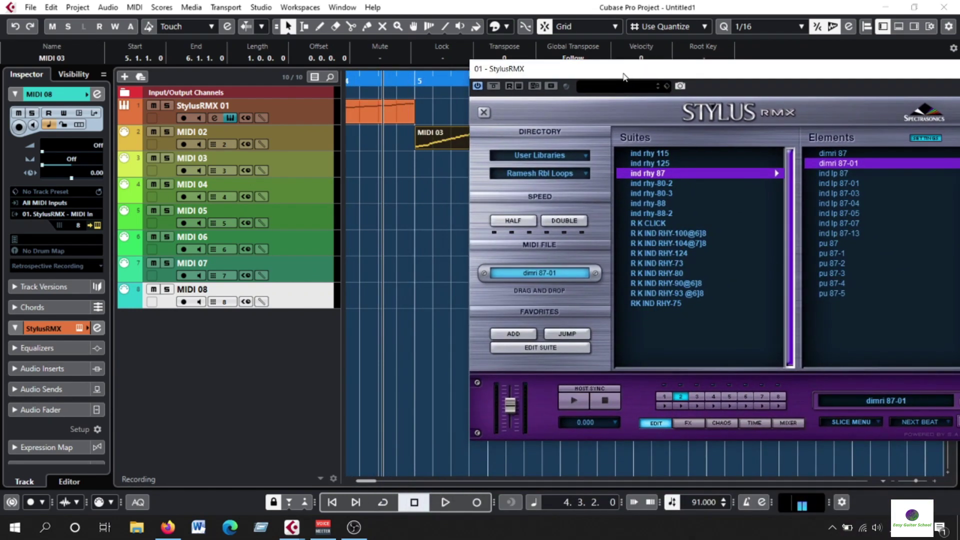
{"action": "left_click", "coordinate": [445, 503]}
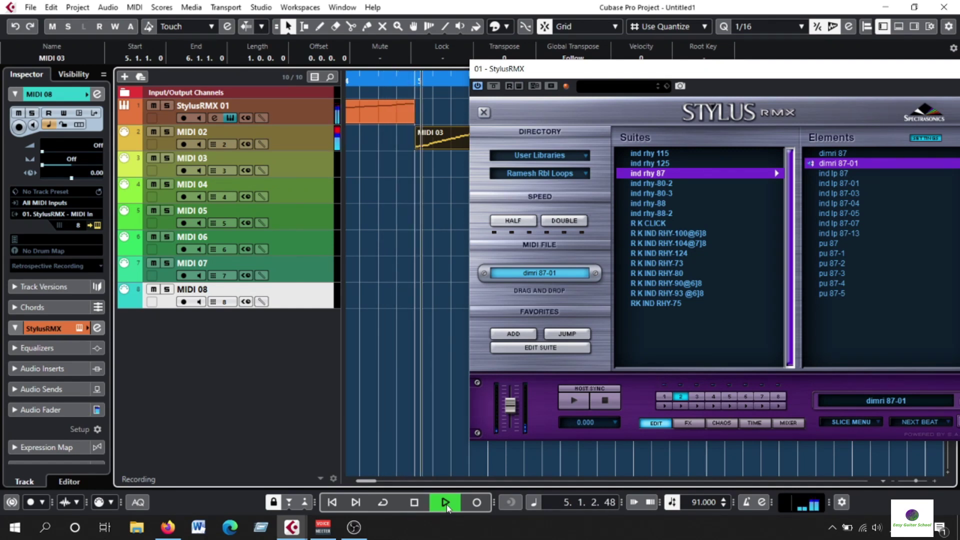
{"action": "left_click_drag", "start_coordinate": [631, 74], "coordinate": [607, 190]}
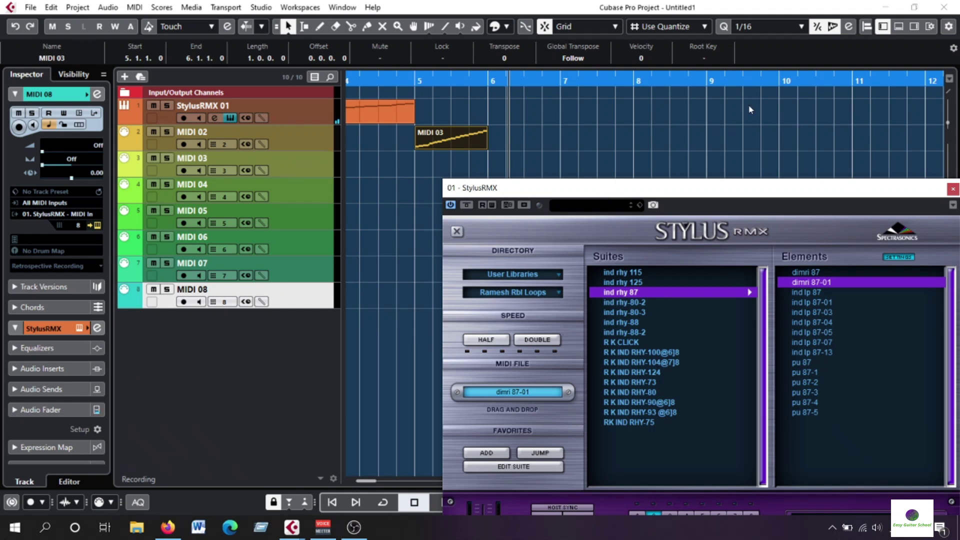
- Play the project from bar 1 to hear part 1's loop followed by part 2's loop at bar 5
{"action": "left_click_drag", "start_coordinate": [611, 193], "coordinate": [619, 166]}
{"action": "left_click_drag", "start_coordinate": [471, 81], "coordinate": [297, 95]}
{"action": "key", "text": "space"}
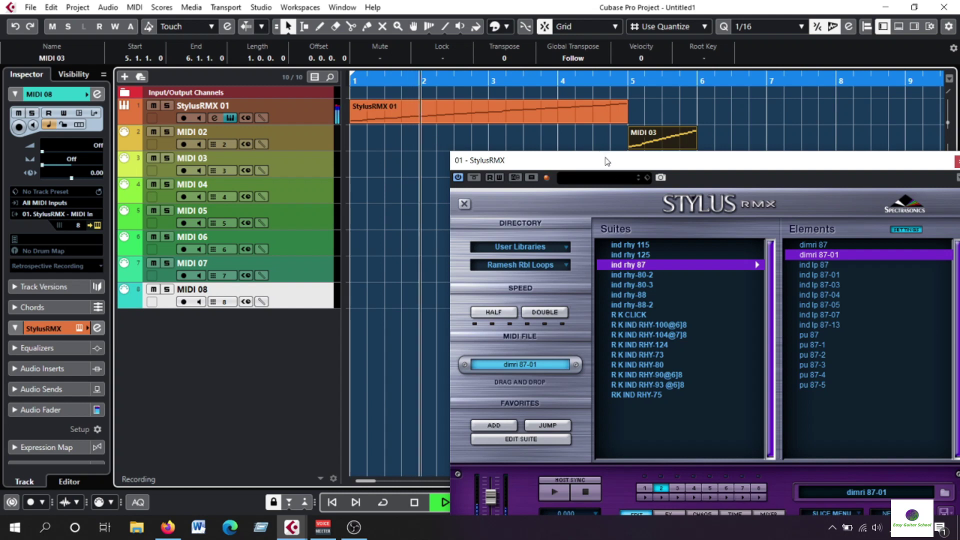
{"action": "left_click_drag", "start_coordinate": [621, 164], "coordinate": [488, 214]}
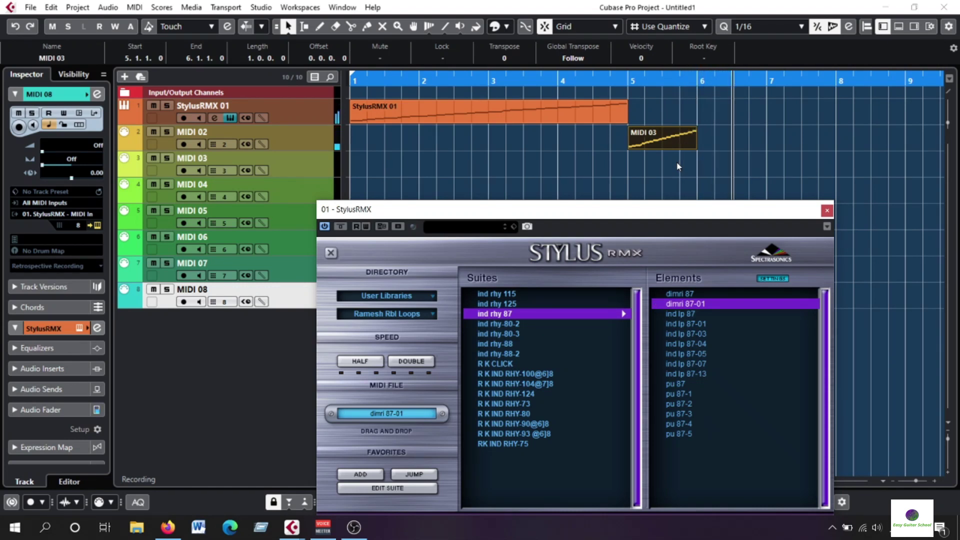
- Open part 3's loop browser from the Mixer page and load the GT library from User Libraries
{"action": "left_click_drag", "start_coordinate": [651, 215], "coordinate": [705, 35]}
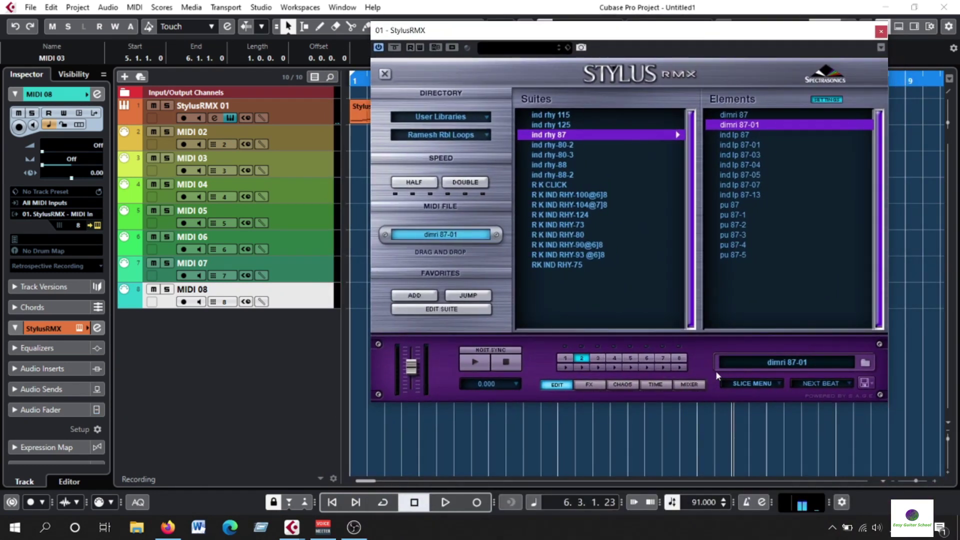
{"action": "left_click", "coordinate": [689, 384]}
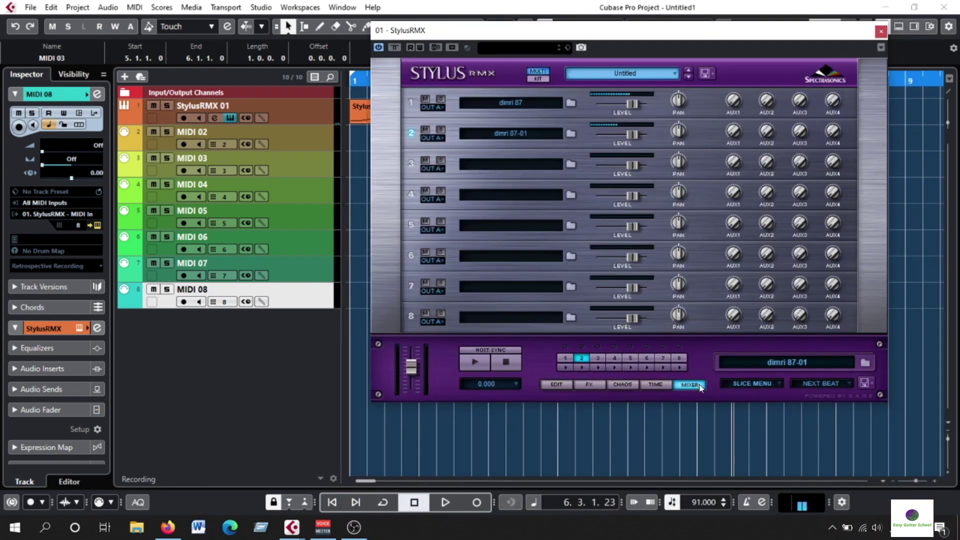
{"action": "left_click", "coordinate": [522, 172]}
{"action": "left_click", "coordinate": [462, 123]}
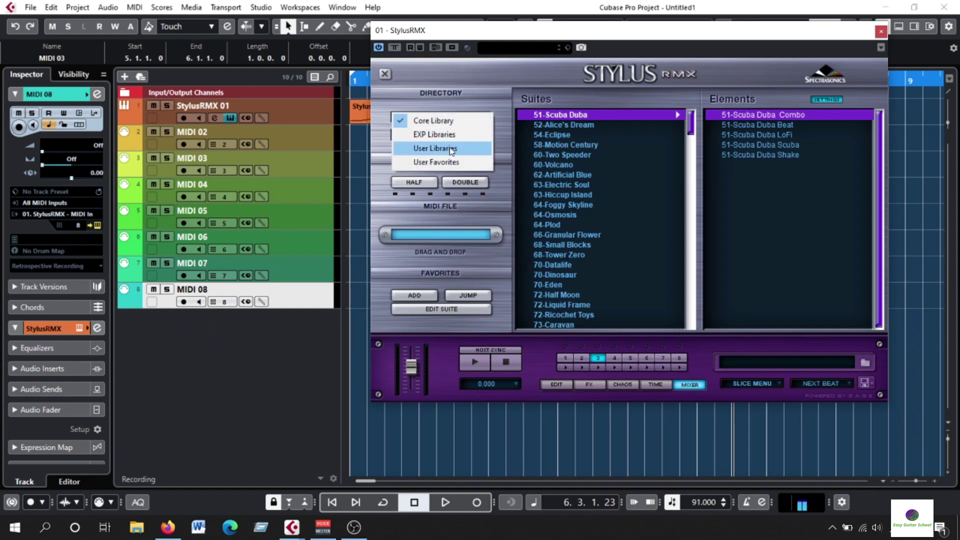
{"action": "left_click", "coordinate": [452, 149]}
{"action": "left_click", "coordinate": [470, 136]}
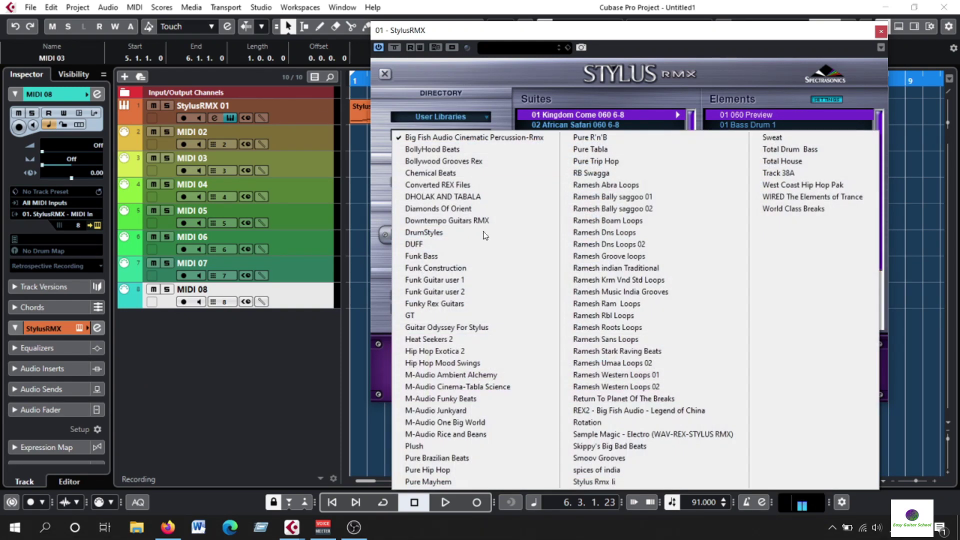
{"action": "left_click", "coordinate": [448, 316]}
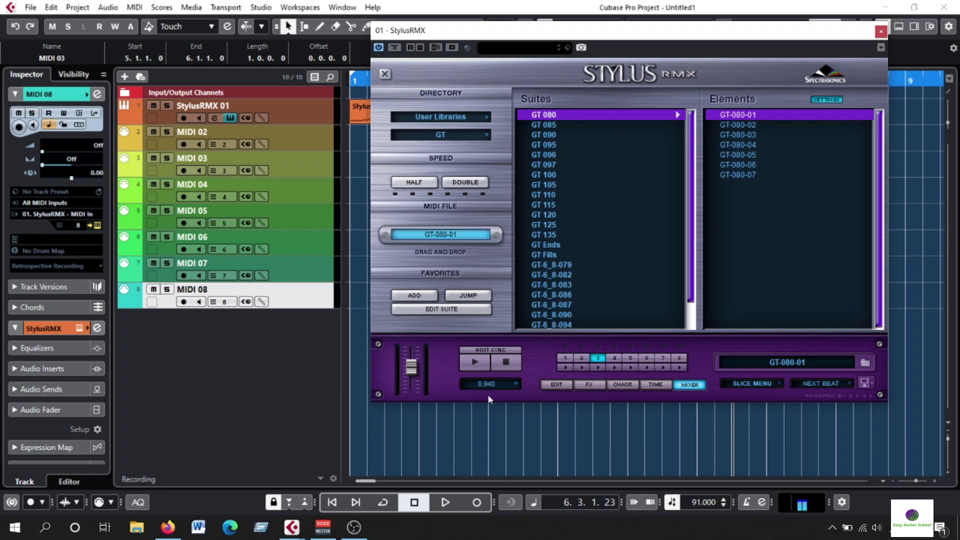
- Preview GT-080-01 in part 3 from the loop browser and the Mixer page, and reopen its browser from the Edit page
{"action": "left_click", "coordinate": [474, 363]}
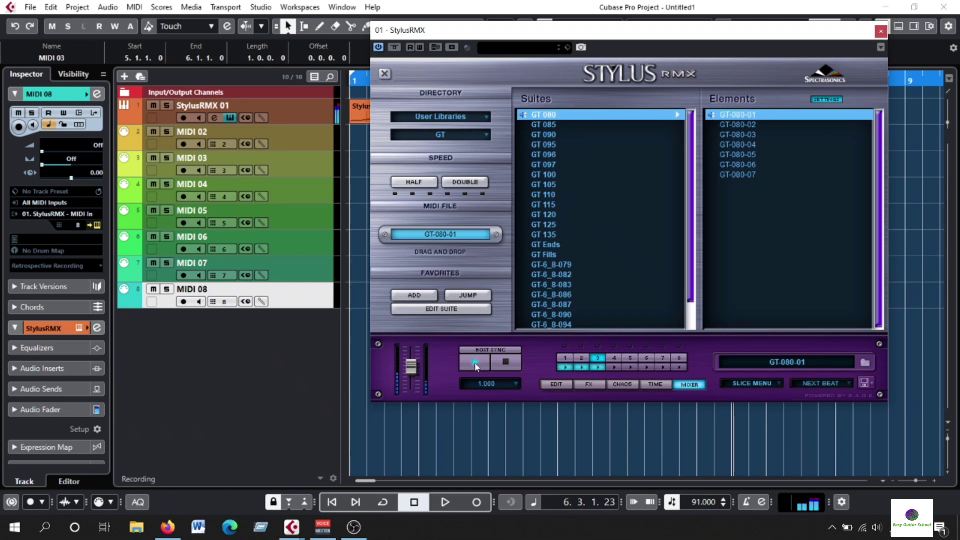
{"action": "left_click", "coordinate": [474, 363]}
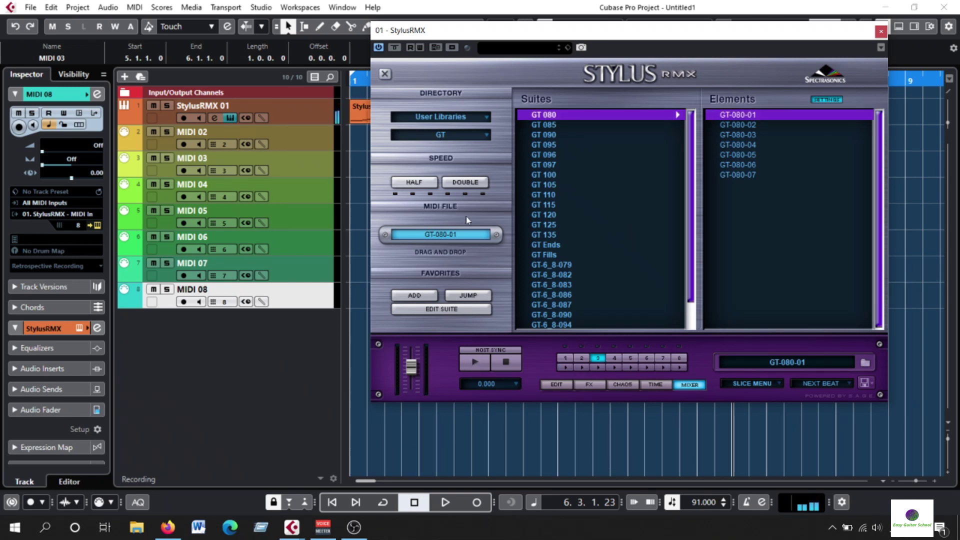
{"action": "left_click", "coordinate": [690, 385]}
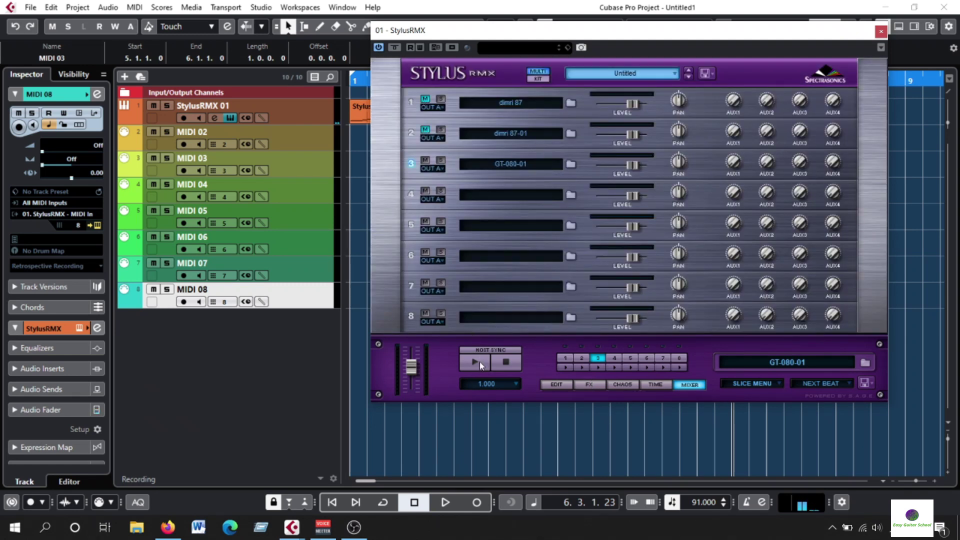
{"action": "left_click", "coordinate": [477, 364]}
{"action": "left_click", "coordinate": [474, 365]}
{"action": "left_click", "coordinate": [559, 386]}
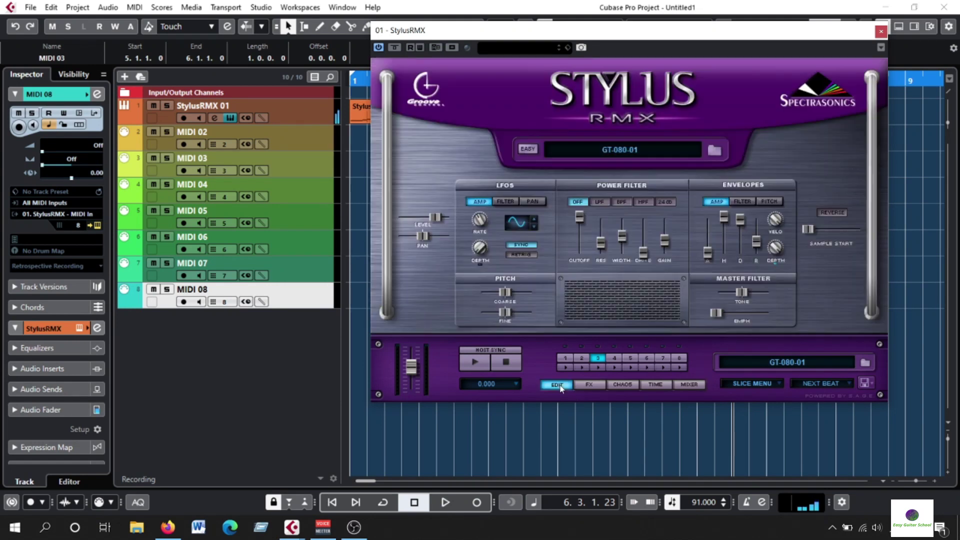
{"action": "left_click", "coordinate": [626, 151]}
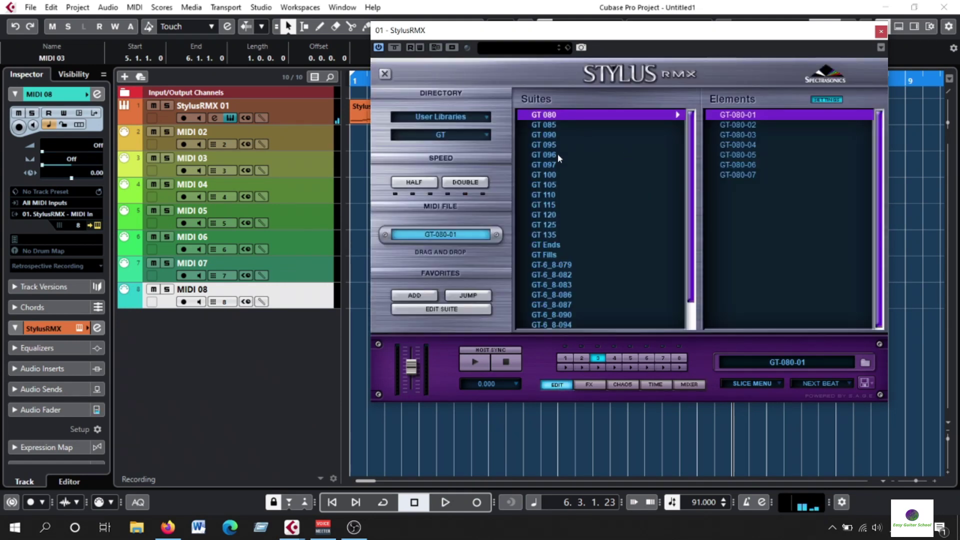
- Audition the first loops of the GT 120, GT 115 and GT 110 suites in part 3
{"action": "left_click", "coordinate": [550, 215]}
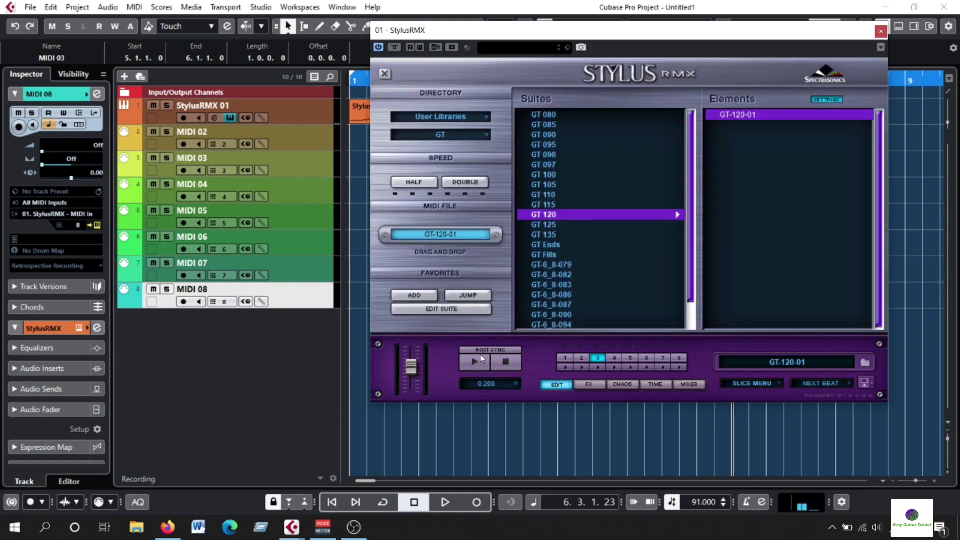
{"action": "left_click", "coordinate": [477, 365]}
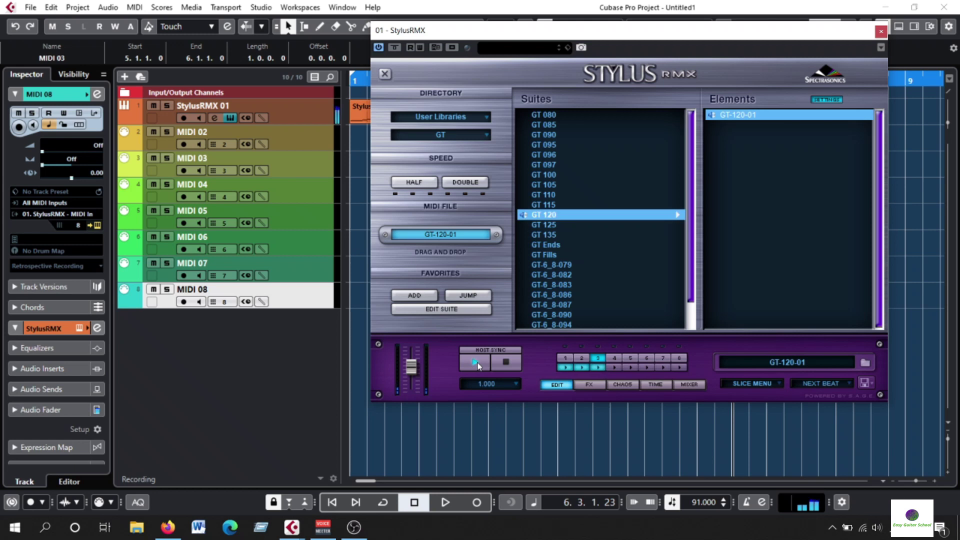
{"action": "left_click", "coordinate": [552, 205]}
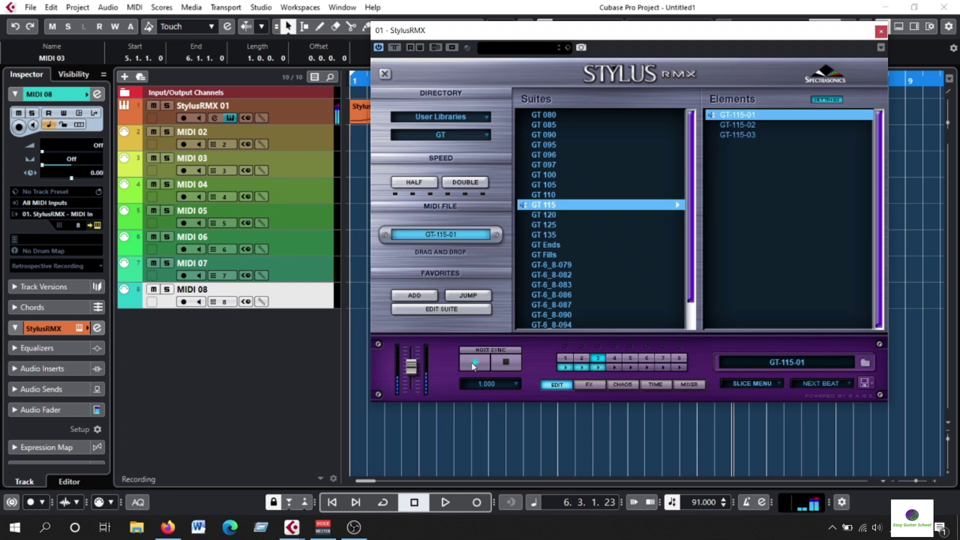
{"action": "left_click", "coordinate": [550, 196]}
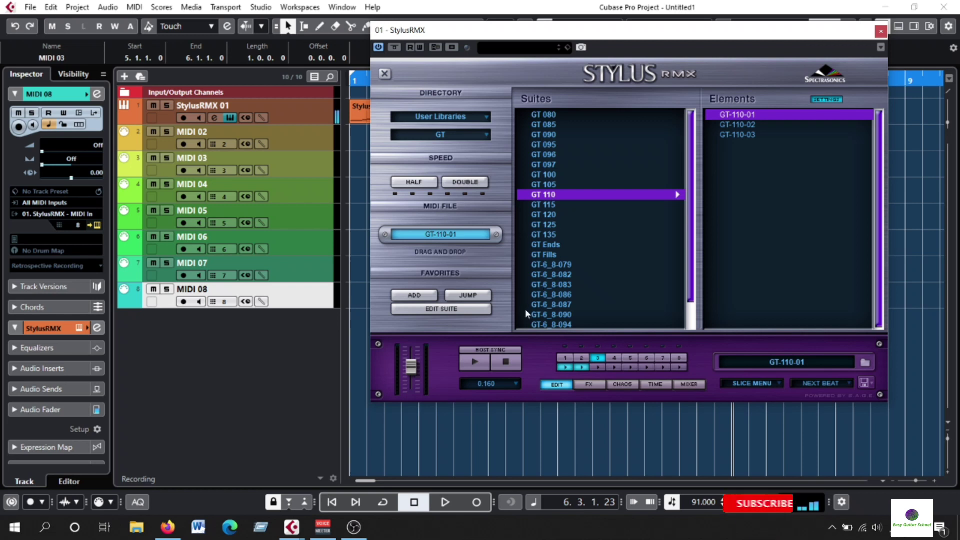
{"action": "left_click", "coordinate": [475, 362]}
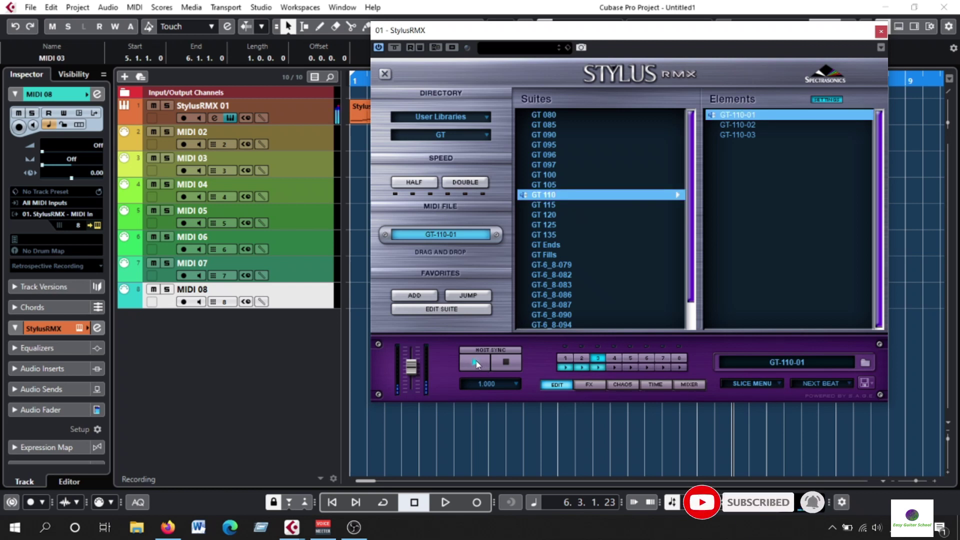
{"action": "left_click", "coordinate": [475, 362]}
- Switch part 3 to the DHOLAK AND TABALA library and audition the DT 110 and DT 080 suites
{"action": "left_click", "coordinate": [483, 136]}
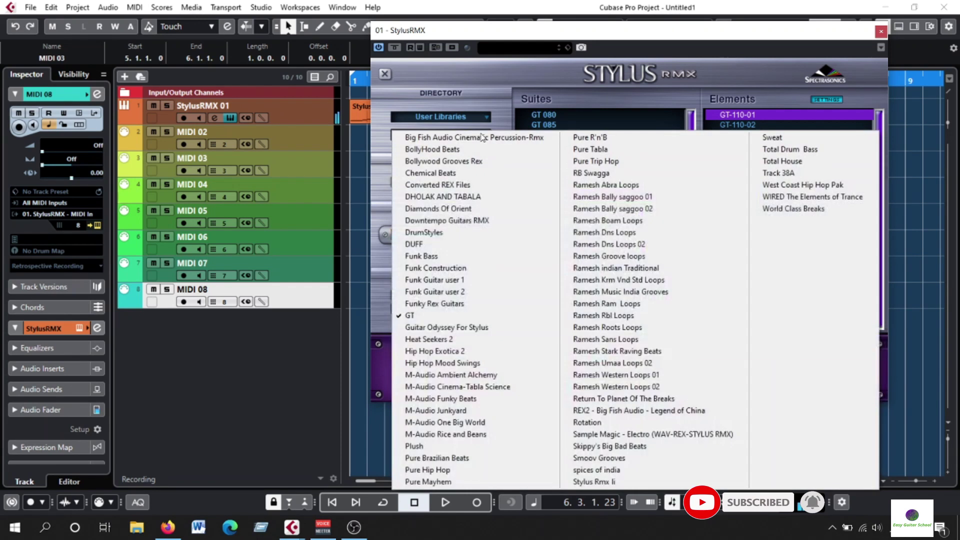
{"action": "left_click", "coordinate": [453, 195]}
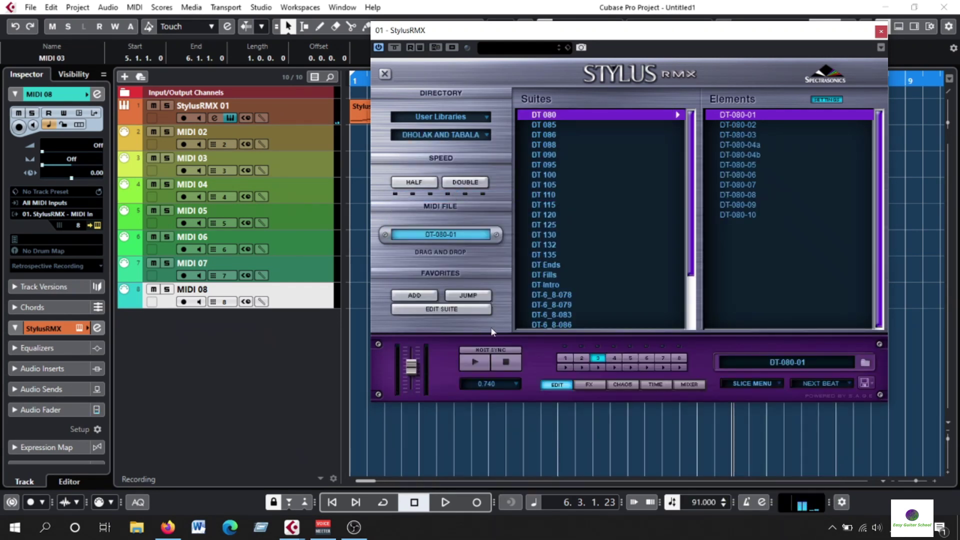
{"action": "left_click", "coordinate": [545, 194]}
{"action": "left_click", "coordinate": [475, 362]}
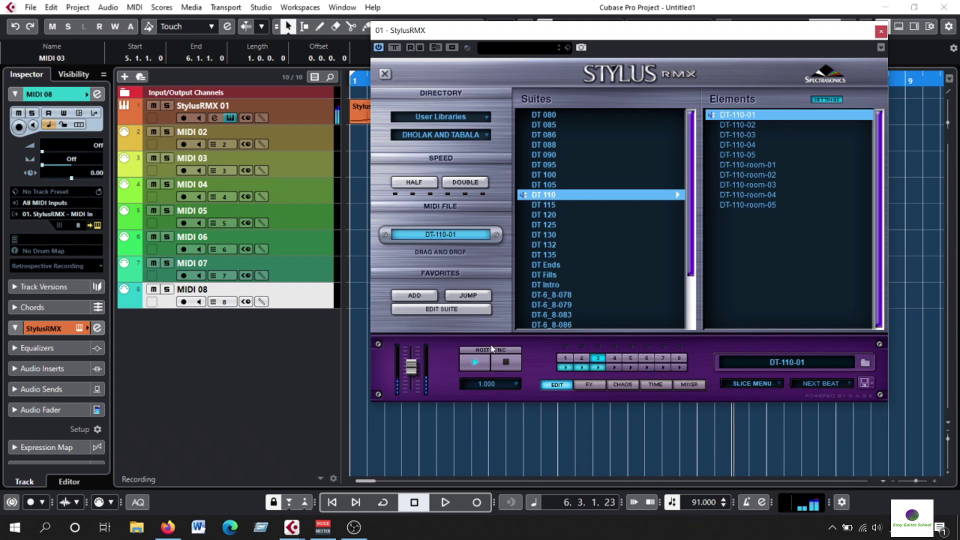
{"action": "left_click", "coordinate": [547, 114]}
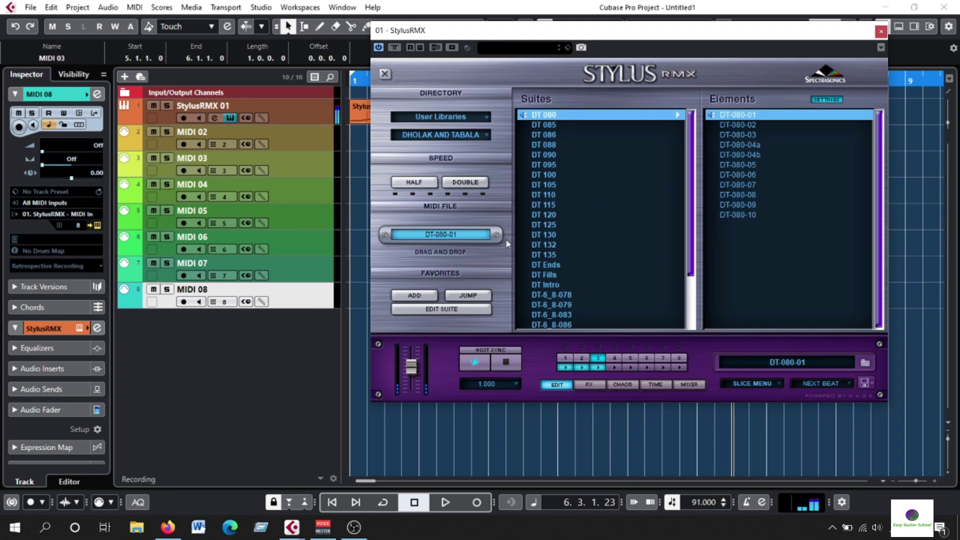
{"action": "left_click", "coordinate": [474, 362]}
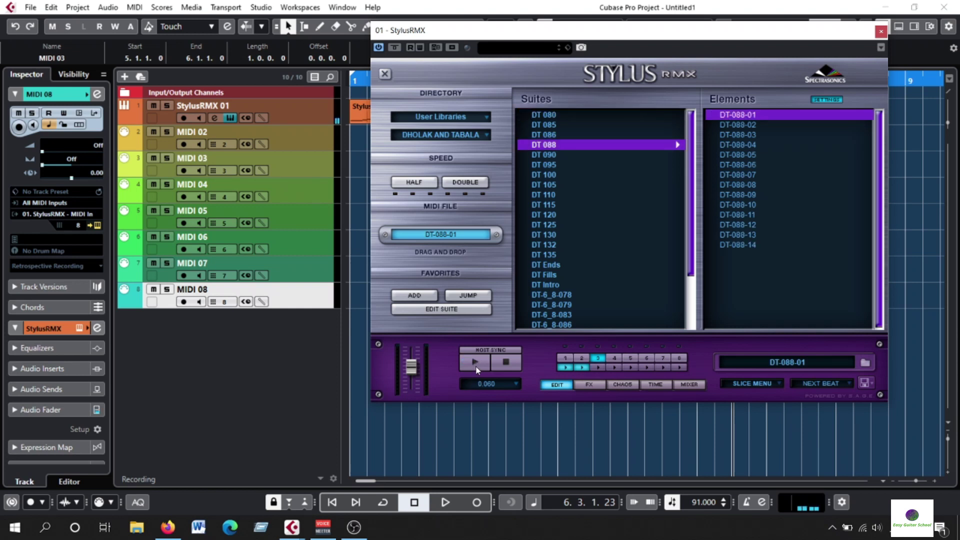
- Audition the first loops of the DT 088, DT 090, DT 115 and DT 110 suites for part 3
{"action": "left_click", "coordinate": [475, 366]}
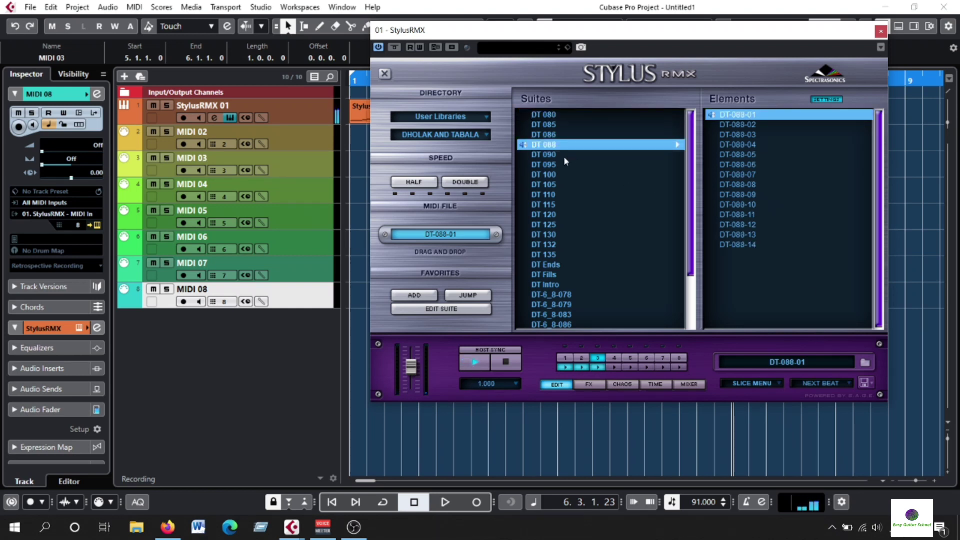
{"action": "left_click", "coordinate": [548, 154]}
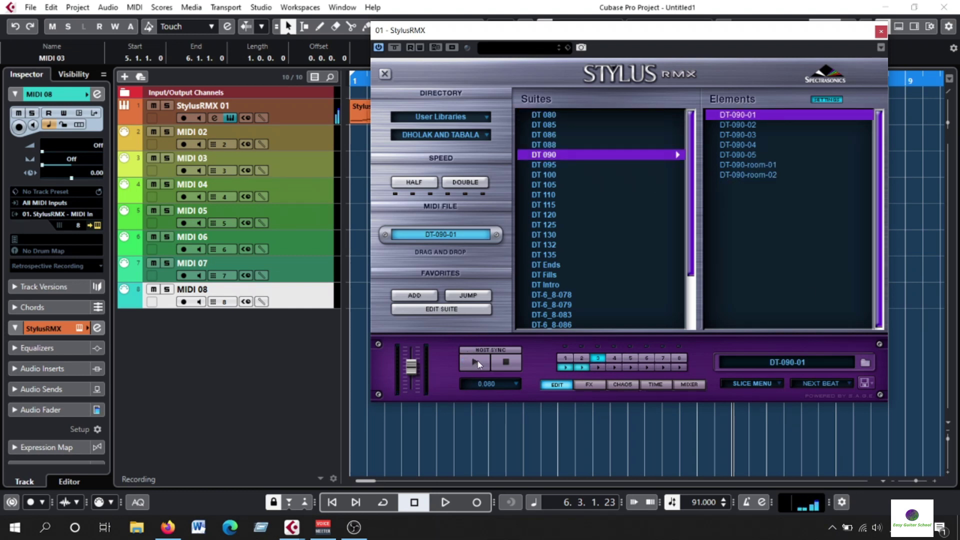
{"action": "left_click", "coordinate": [476, 363]}
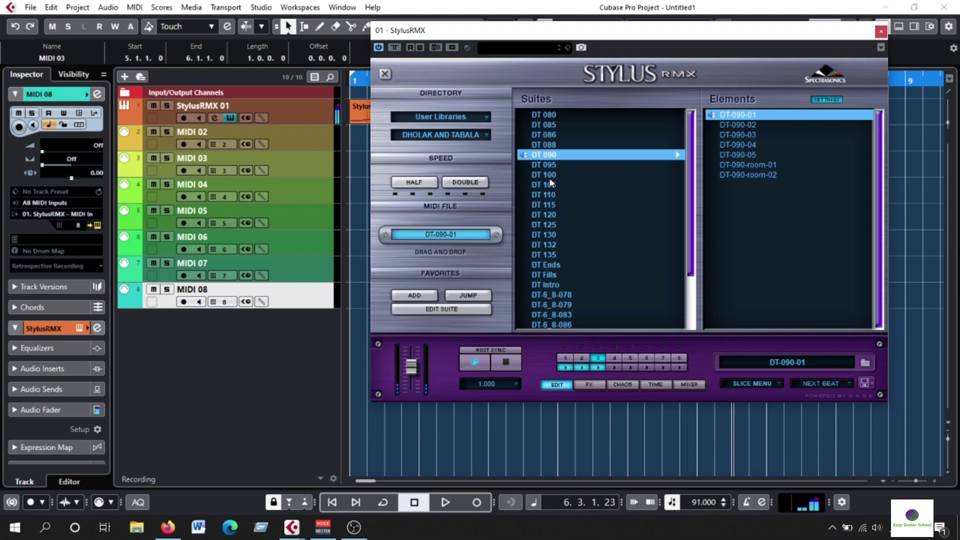
{"action": "left_click", "coordinate": [548, 205]}
{"action": "left_click", "coordinate": [476, 363]}
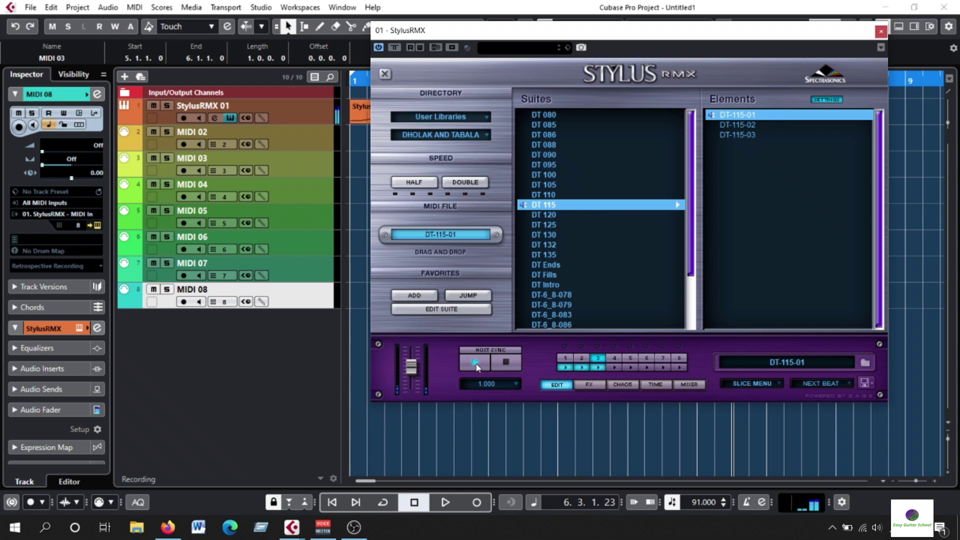
{"action": "left_click", "coordinate": [550, 195]}
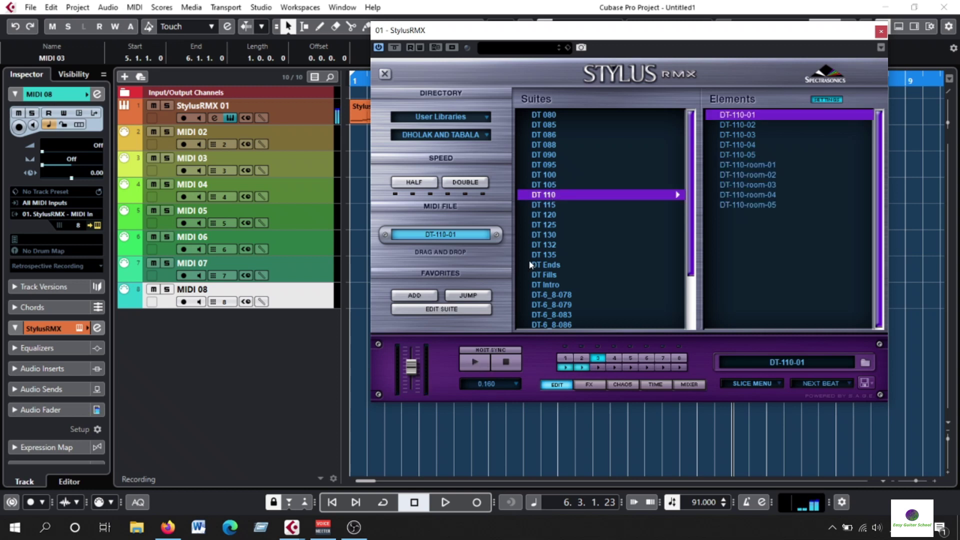
{"action": "left_click", "coordinate": [475, 360]}
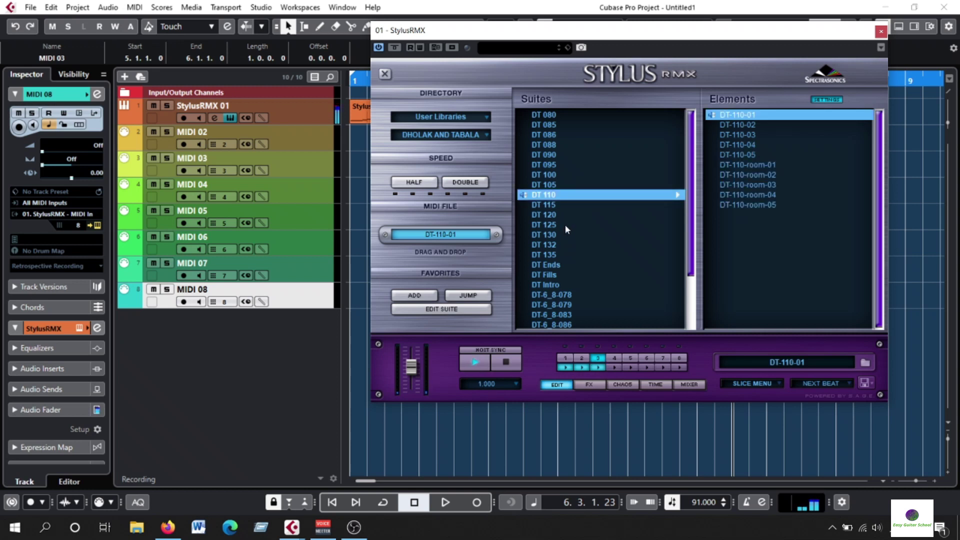
- Audition DT-120-01, DT-125-01, DT-130-01 and DT-105-01 from the DHOLAK AND TABALA library for part 3
{"action": "left_click", "coordinate": [550, 215]}
{"action": "left_click", "coordinate": [479, 368]}
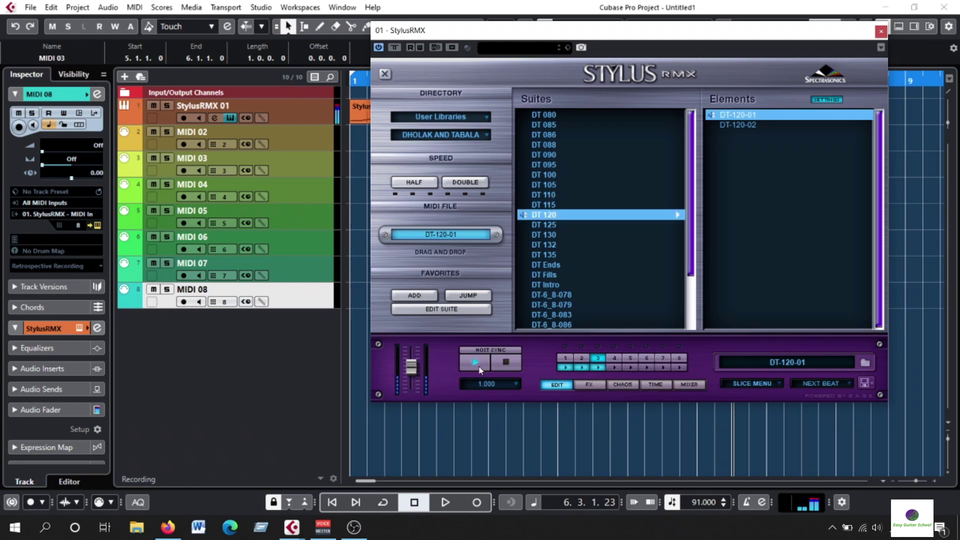
{"action": "left_click", "coordinate": [550, 226]}
{"action": "left_click", "coordinate": [478, 363]}
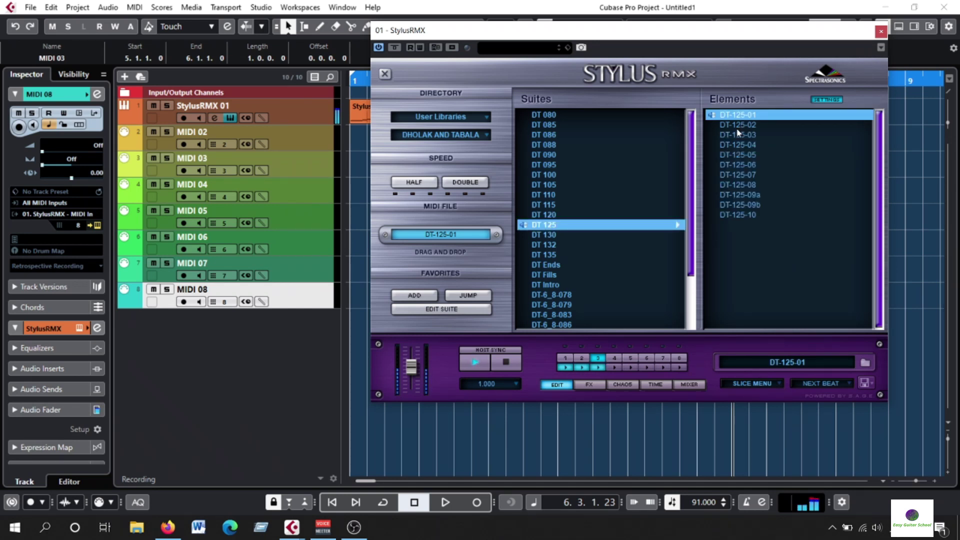
{"action": "left_click", "coordinate": [550, 235]}
{"action": "left_click", "coordinate": [476, 364]}
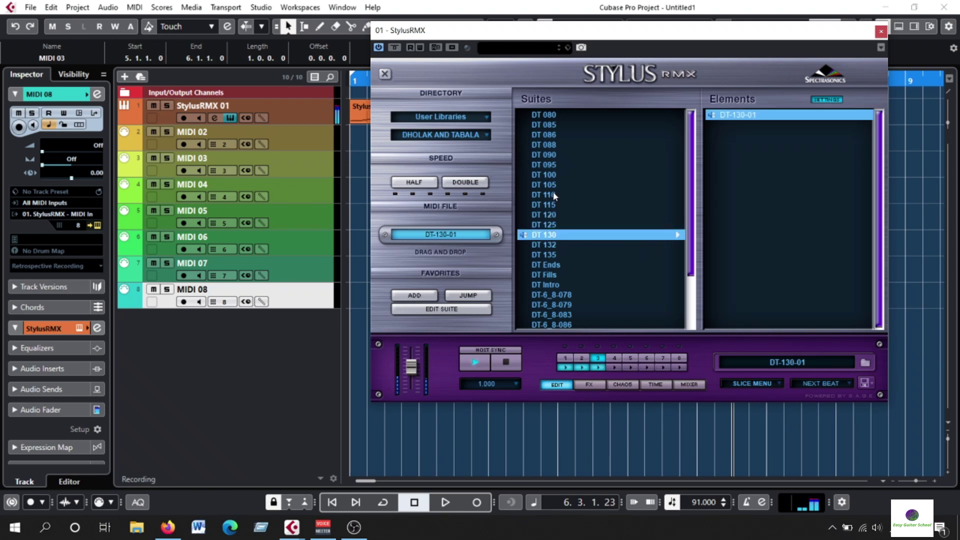
{"action": "left_click", "coordinate": [550, 185]}
{"action": "left_click", "coordinate": [476, 364]}
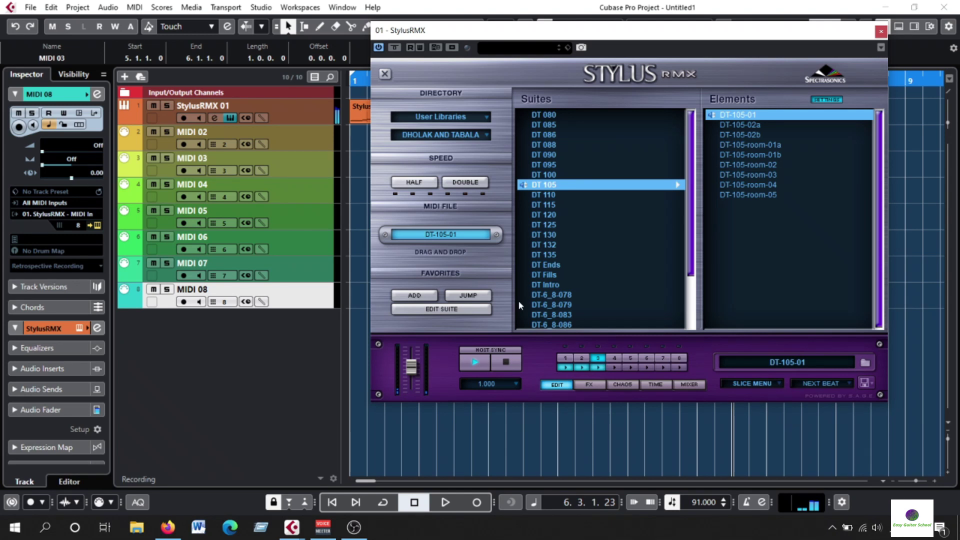
- Audition DT-105-02a, DT-105-02b and DT-105-room-01a for part 3, and return to DT-105-01
{"action": "left_click", "coordinate": [506, 362]}
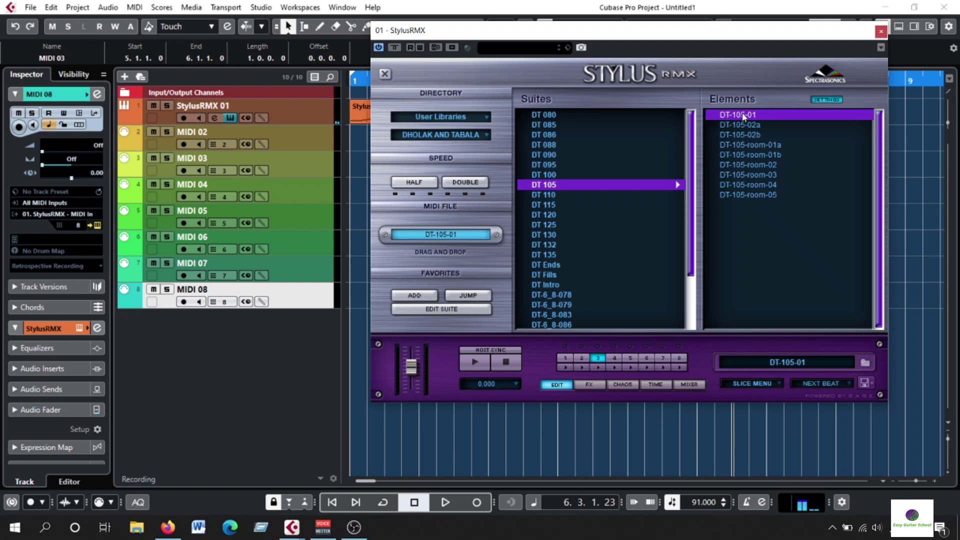
{"action": "left_click", "coordinate": [756, 125]}
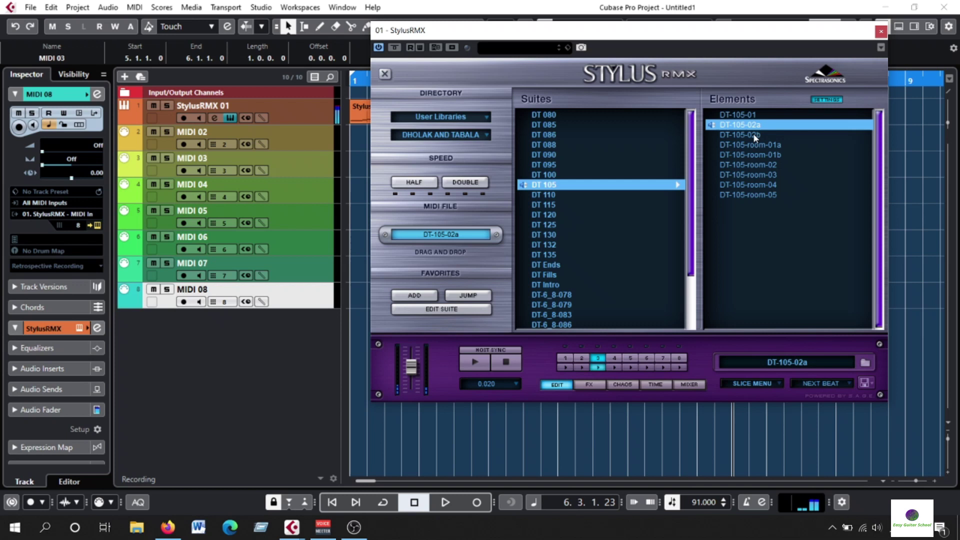
{"action": "left_click", "coordinate": [753, 134]}
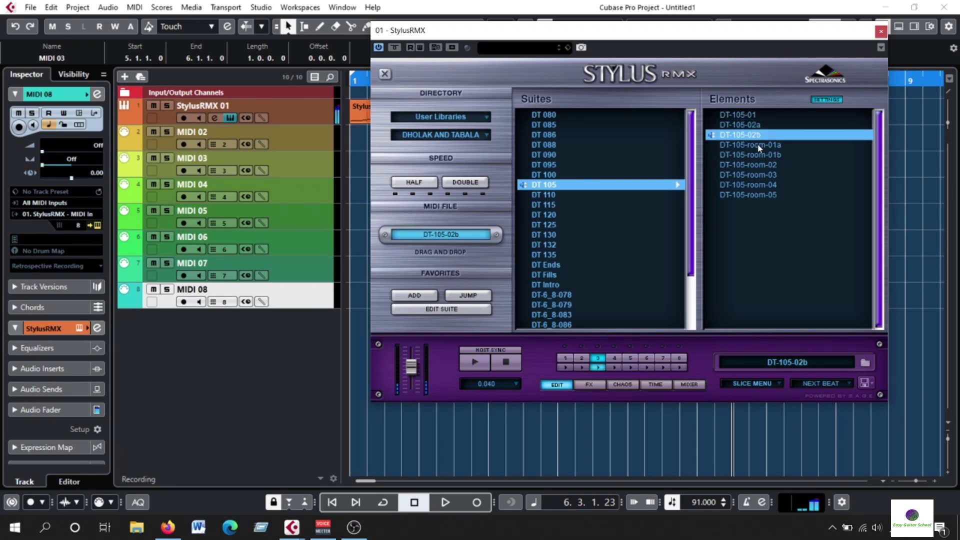
{"action": "left_click", "coordinate": [760, 146]}
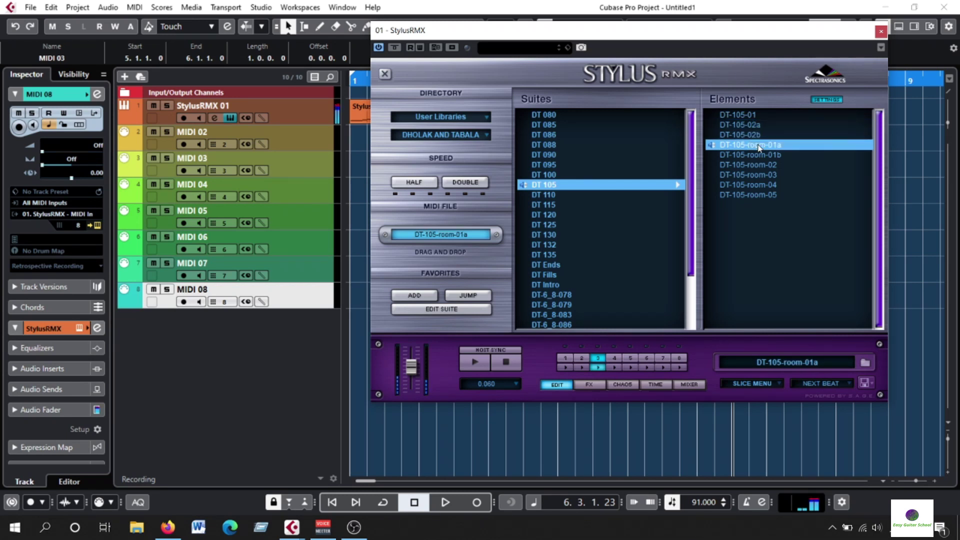
{"action": "left_click", "coordinate": [745, 114]}
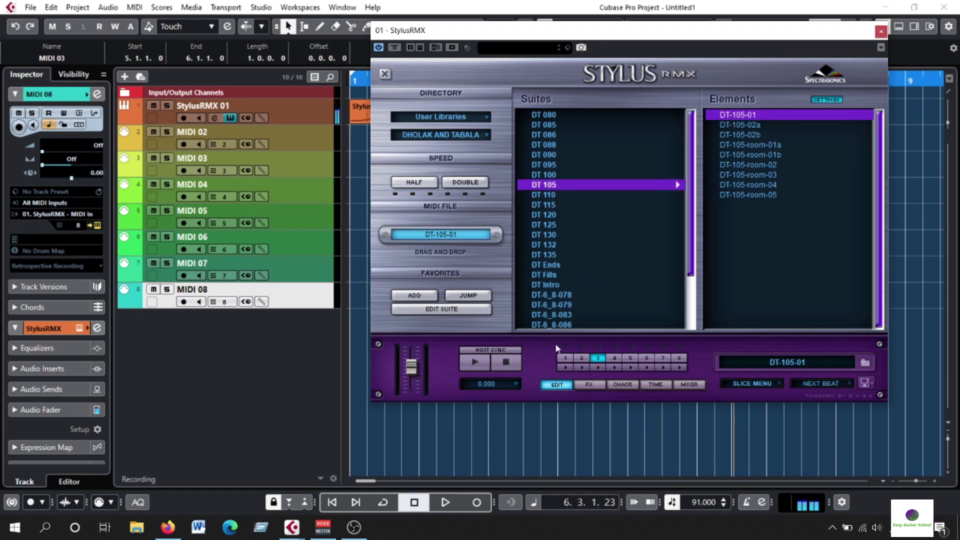
- Place part 3's DT-105-01 MIDI file on the MIDI 03 track, starting at bar 6
{"action": "left_click", "coordinate": [690, 384]}
{"action": "left_click_drag", "start_coordinate": [495, 38], "coordinate": [741, 81]}
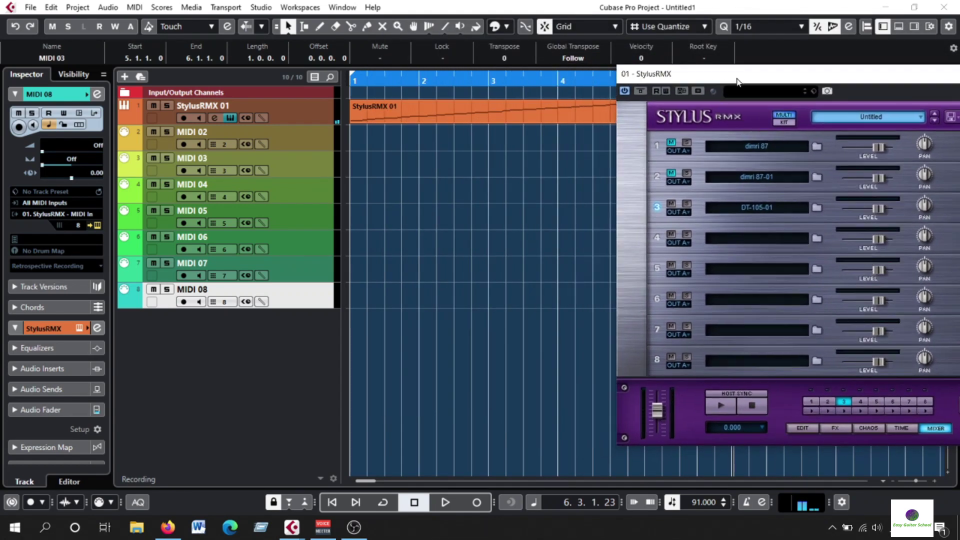
{"action": "left_click", "coordinate": [774, 208]}
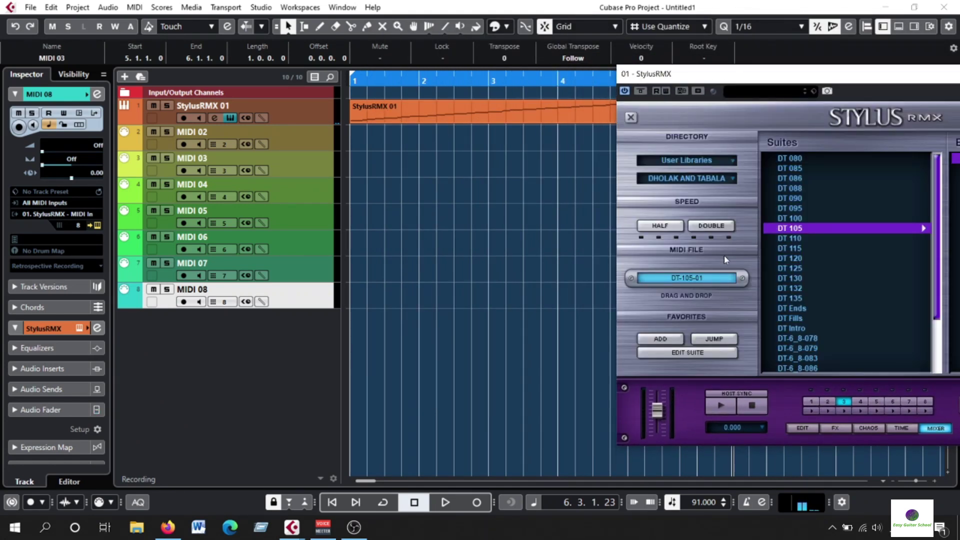
{"action": "left_click_drag", "start_coordinate": [552, 75], "coordinate": [546, 58]}
{"action": "mouse_move", "coordinate": [711, 281]}
{"action": "left_mouse_down"}
{"action": "mouse_move", "coordinate": [703, 293]}
{"action": "mouse_move", "coordinate": [544, 57]}
{"action": "mouse_move", "coordinate": [404, 159]}
{"action": "mouse_move", "coordinate": [422, 167]}
{"action": "mouse_move", "coordinate": [417, 205]}
{"action": "mouse_move", "coordinate": [434, 215]}
{"action": "mouse_move", "coordinate": [433, 167]}
{"action": "left_mouse_up"}
- Remove the extra DT-105-01 track below MIDI 08
{"action": "left_click", "coordinate": [316, 320]}
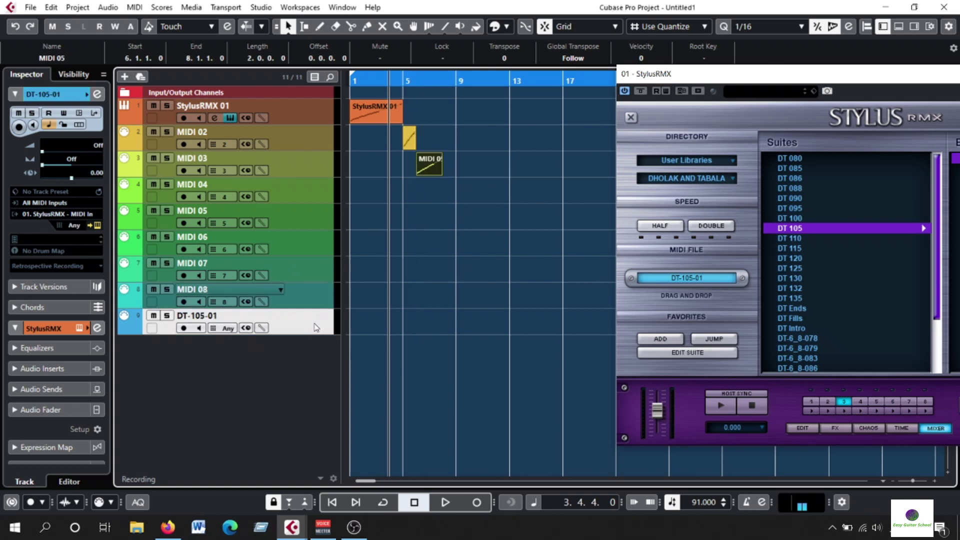
{"action": "right_click", "coordinate": [316, 320]}
{"action": "left_click", "coordinate": [374, 114]}
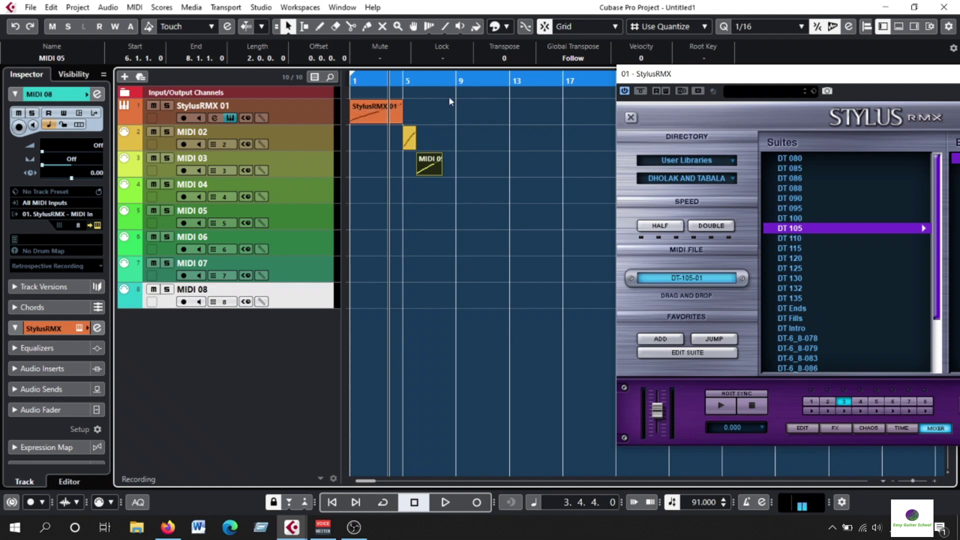
- Play the arrangement from about the end of bar 4 into the MIDI 02 part
{"action": "left_click_drag", "start_coordinate": [418, 79], "coordinate": [387, 85]}
{"action": "key", "text": "space"}
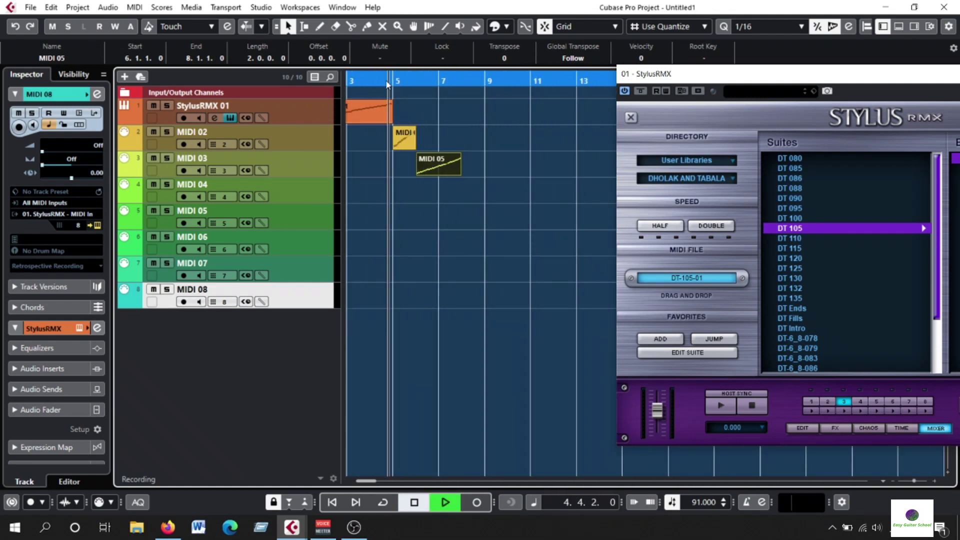
{"action": "key", "text": "space"}
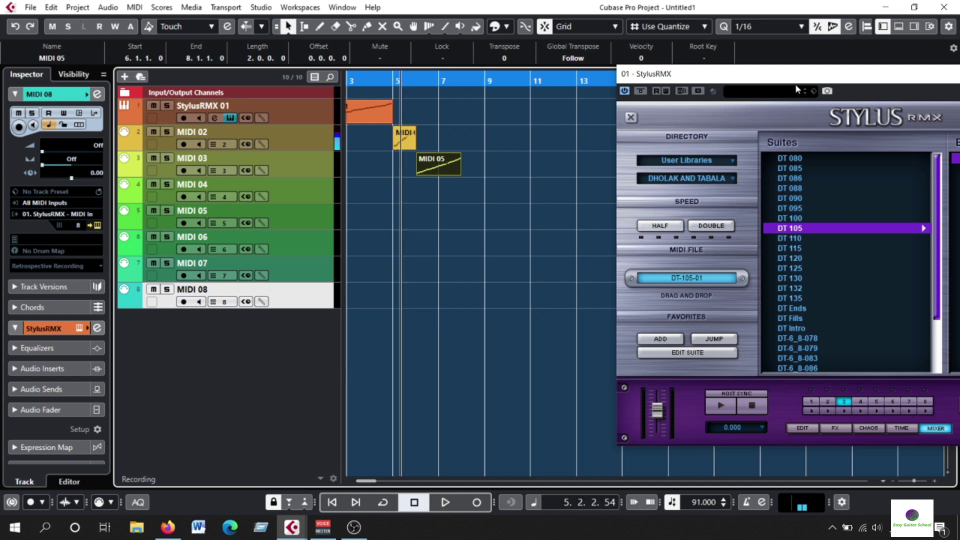
- Unmute parts 1 and 2 in the StylusRMX mixer and play the arrangement through bar 7
{"action": "left_click_drag", "start_coordinate": [795, 83], "coordinate": [669, 52]}
{"action": "left_click", "coordinate": [816, 399]}
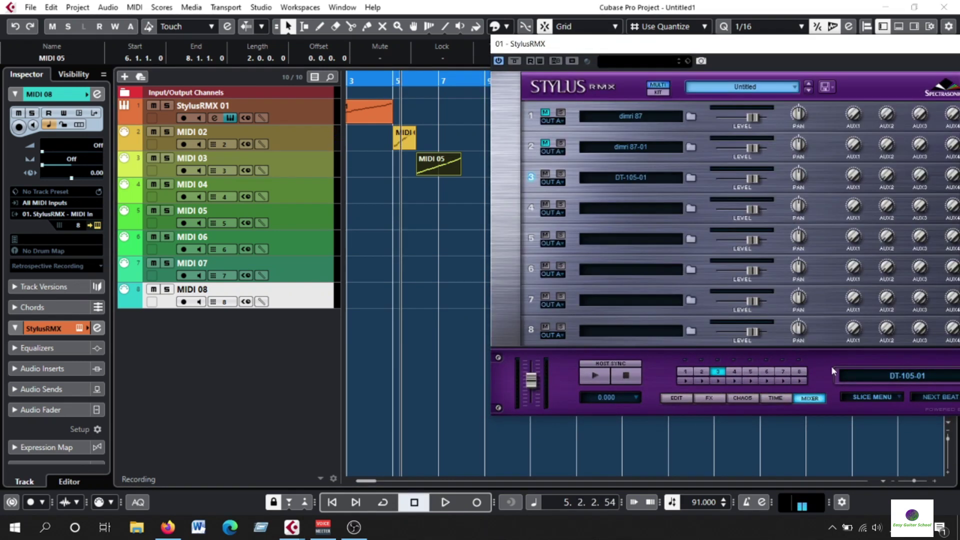
{"action": "left_click", "coordinate": [541, 145]}
{"action": "left_click", "coordinate": [544, 145]}
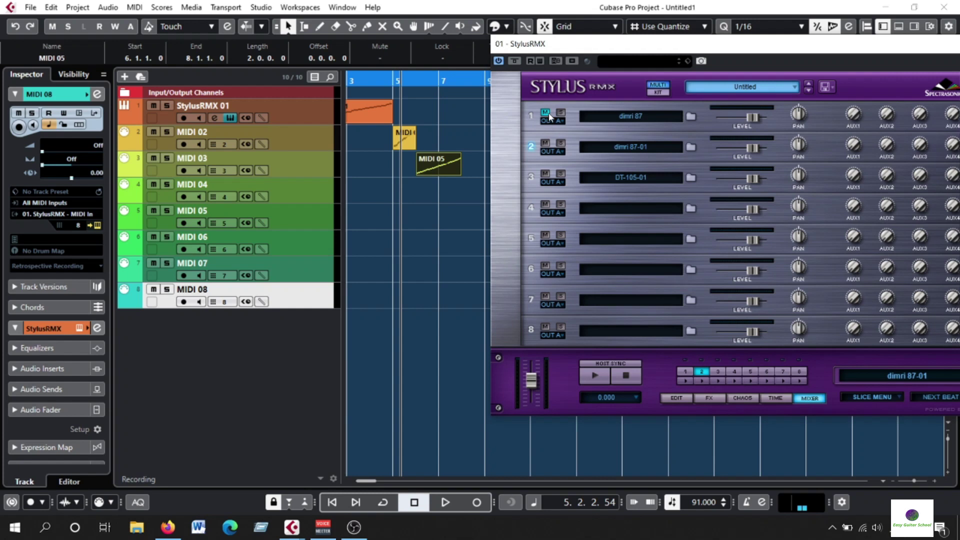
{"action": "key", "text": "space"}
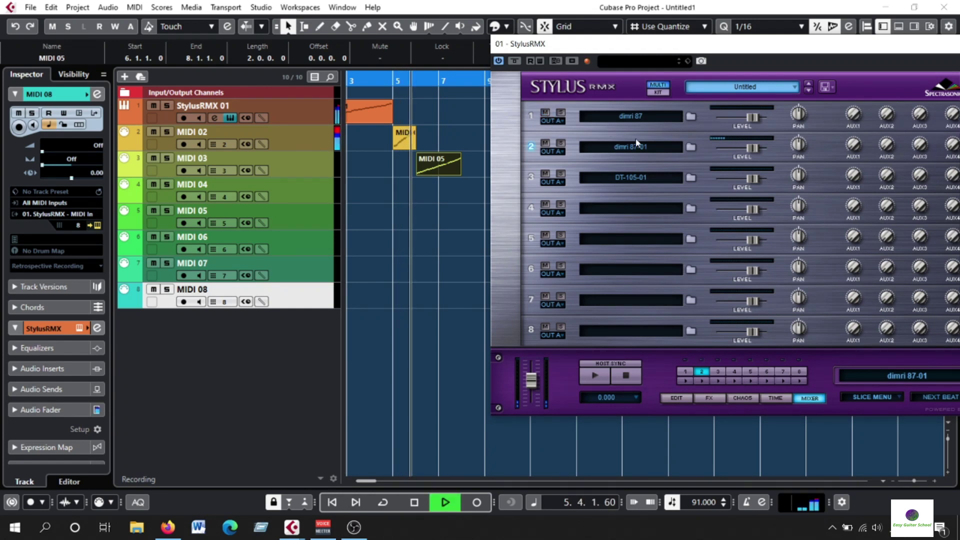
{"action": "left_click_drag", "start_coordinate": [582, 49], "coordinate": [614, 49]}
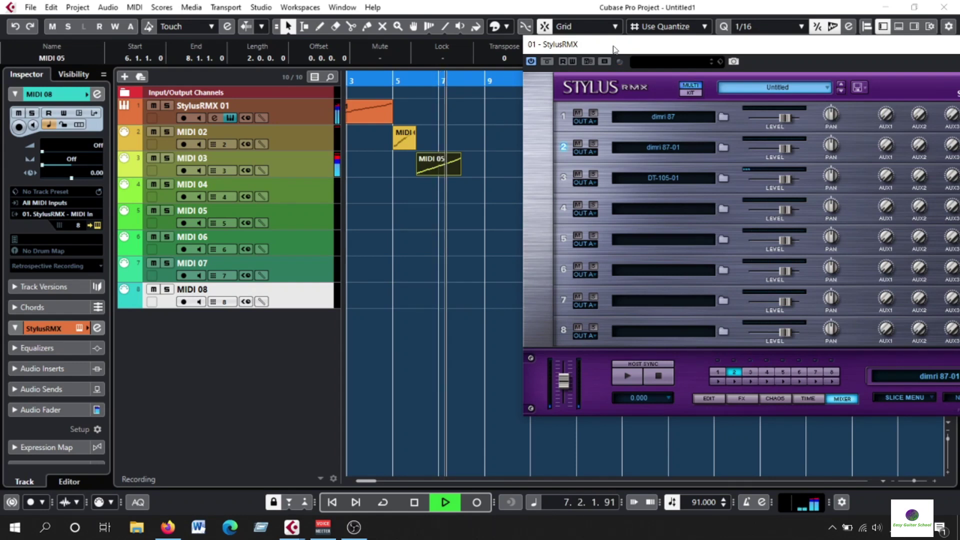
{"action": "key", "text": "space"}
- Duplicate the MIDI part on the MIDI 03 track three times in succession and play back the copies
{"action": "left_click_drag", "start_coordinate": [616, 49], "coordinate": [420, 300]}
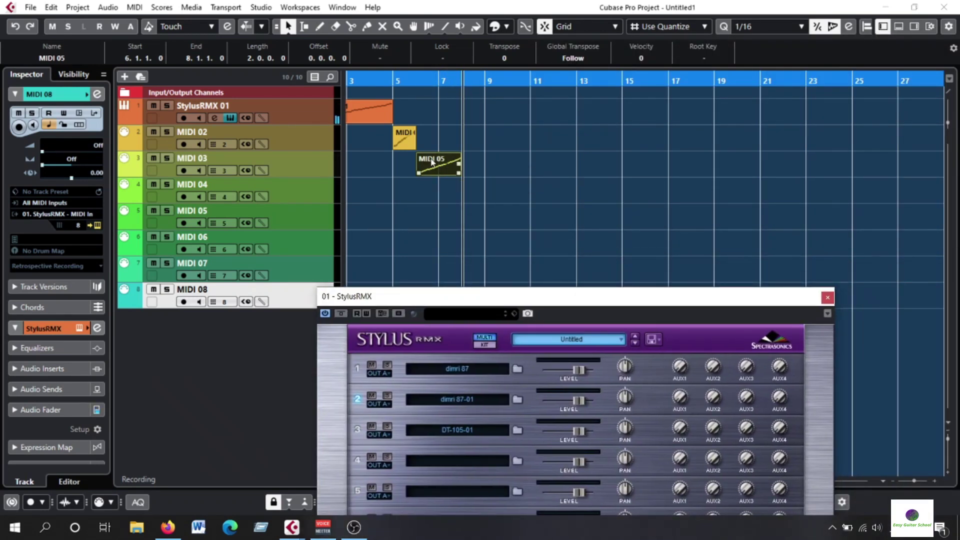
{"action": "left_click", "coordinate": [432, 161]}
{"action": "key", "text": "ctrl+d"}
{"action": "key", "text": "ctrl+d"}
{"action": "key", "text": "ctrl+d"}
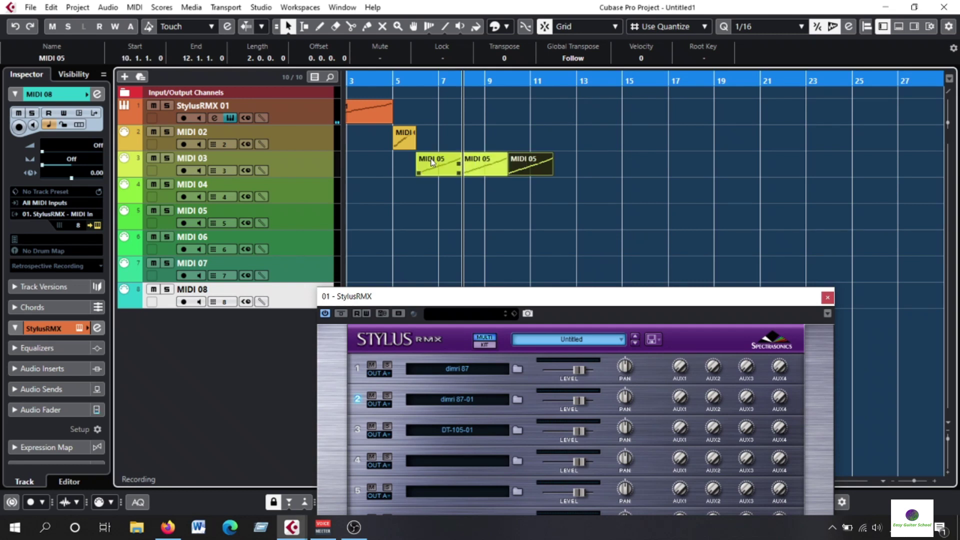
{"action": "left_click_drag", "start_coordinate": [551, 296], "coordinate": [624, 7]}
{"action": "key", "text": "space"}
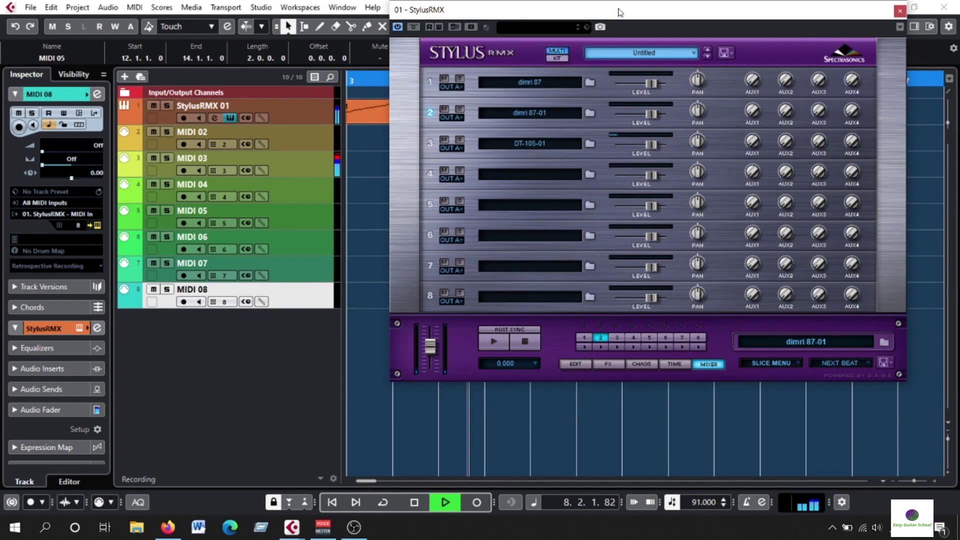
{"action": "left_click_drag", "start_coordinate": [624, 7], "coordinate": [643, 230]}
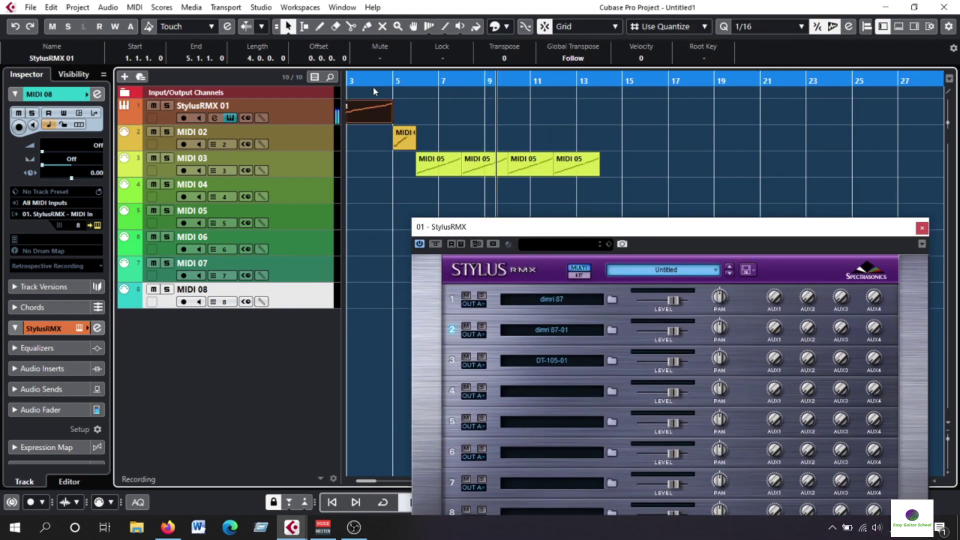
- Duplicate the StylusRMX 01 part three times in succession to fill its track up to bar 17
{"action": "left_click", "coordinate": [403, 107]}
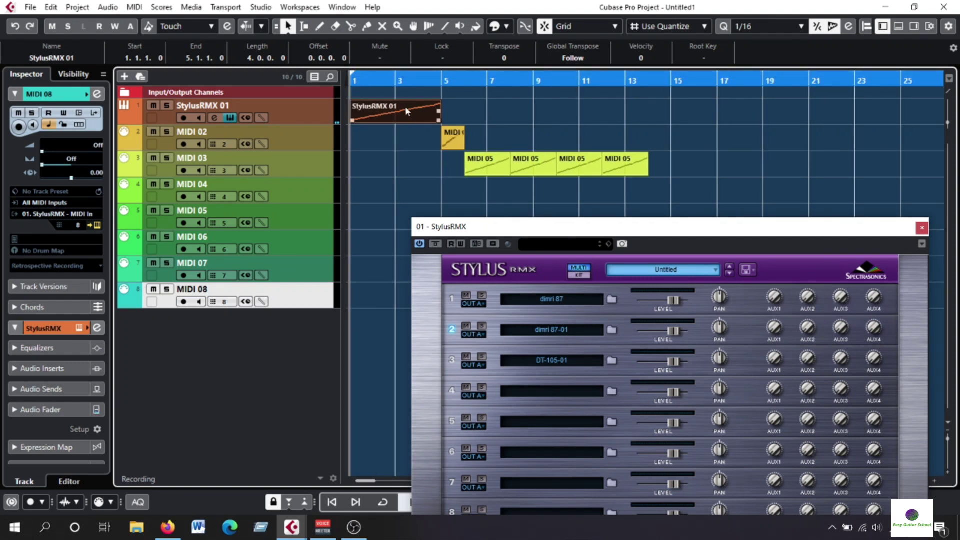
{"action": "key", "text": "ctrl+d"}
{"action": "key", "text": "ctrl+d"}
{"action": "key", "text": "ctrl+d"}
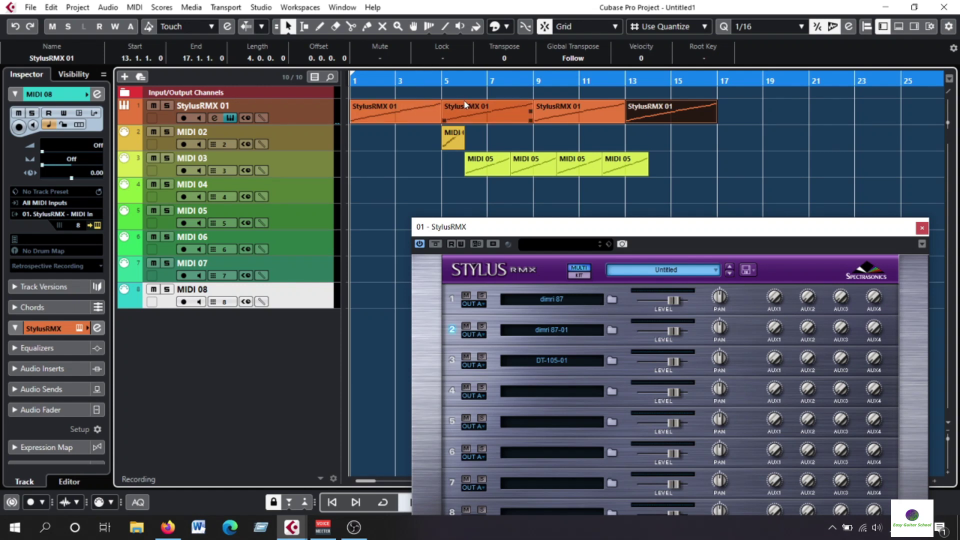
- Trim the start of the second StylusRMX 01 part to bar 6 and play the arrangement
{"action": "left_click", "coordinate": [452, 112]}
{"action": "left_click_drag", "start_coordinate": [444, 121], "coordinate": [466, 120]}
{"action": "key", "text": "space"}
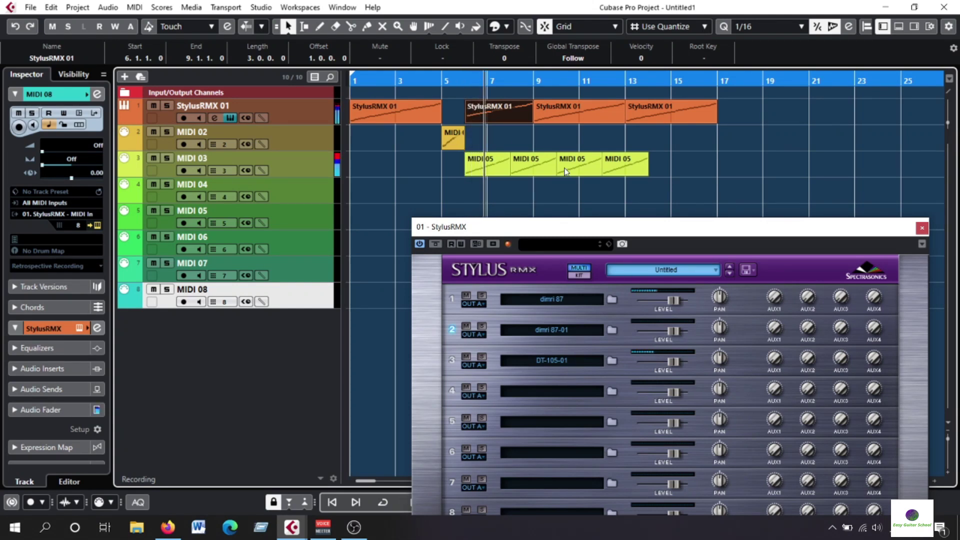
- Duplicate the last part on the MIDI 03 track twice and shorten the final copy to end at bar 17
{"action": "left_click", "coordinate": [632, 166]}
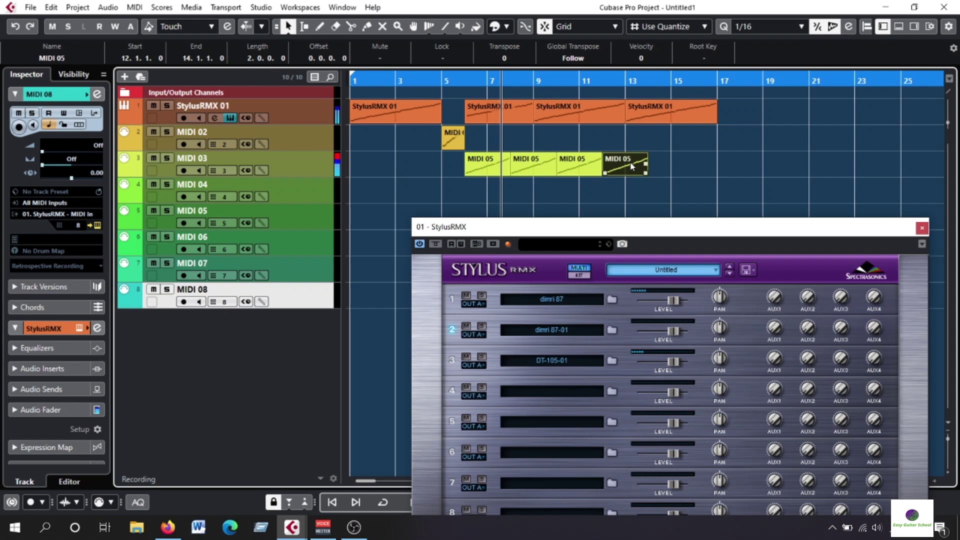
{"action": "key", "text": "ctrl+d"}
{"action": "key", "text": "ctrl+d"}
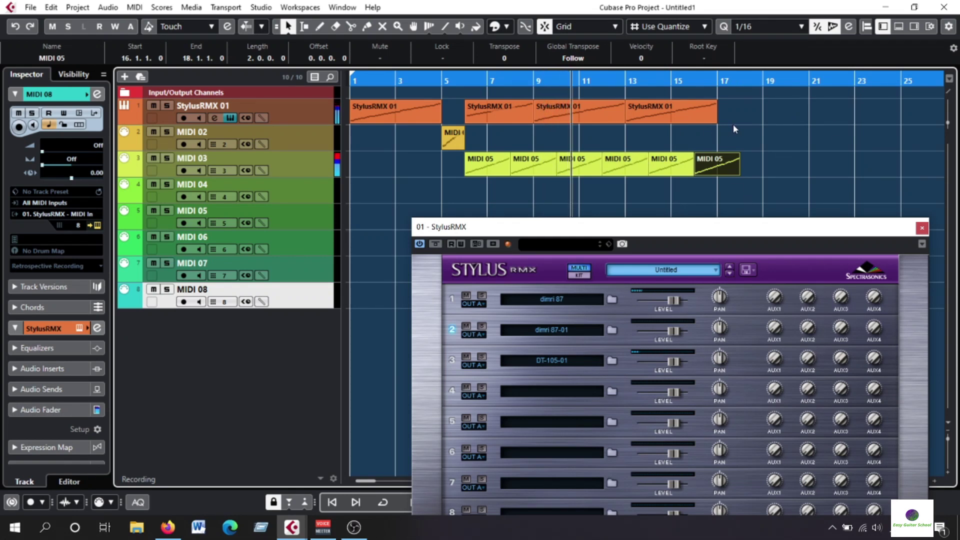
{"action": "left_click_drag", "start_coordinate": [728, 232], "coordinate": [731, 175]}
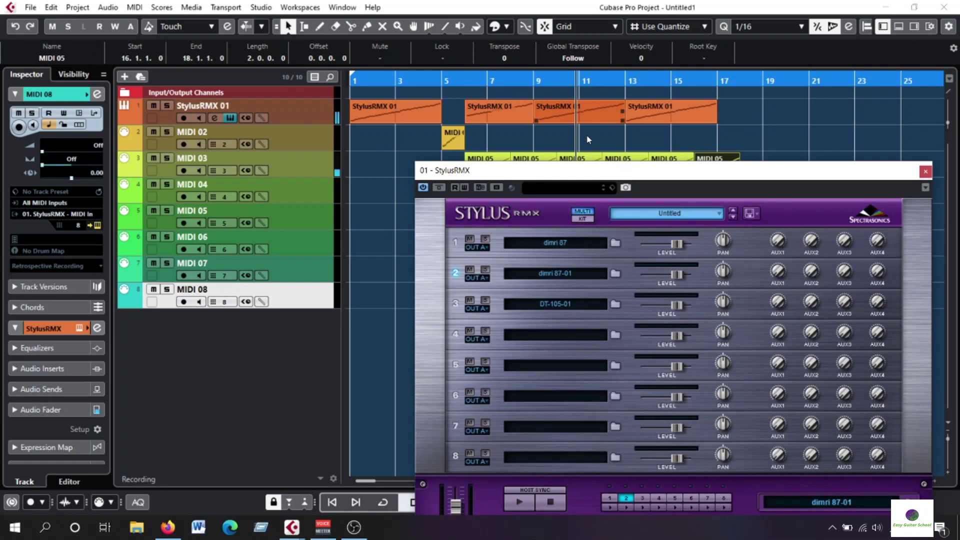
{"action": "left_click_drag", "start_coordinate": [610, 176], "coordinate": [395, 161]}
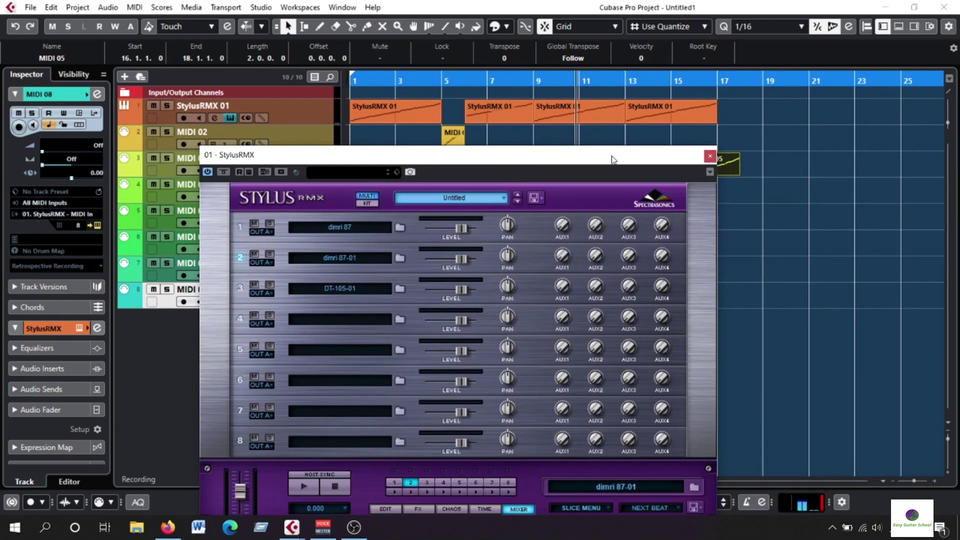
{"action": "left_click_drag", "start_coordinate": [610, 156], "coordinate": [566, 244]}
{"action": "left_click_drag", "start_coordinate": [739, 175], "coordinate": [713, 174]}
- Move the playhead to about bar 16 and load the DT Ends suite from the DHOLAK AND TABALA user library into part 4
{"action": "left_click_drag", "start_coordinate": [715, 82], "coordinate": [688, 83]}
{"action": "left_click_drag", "start_coordinate": [586, 245], "coordinate": [740, 22]}
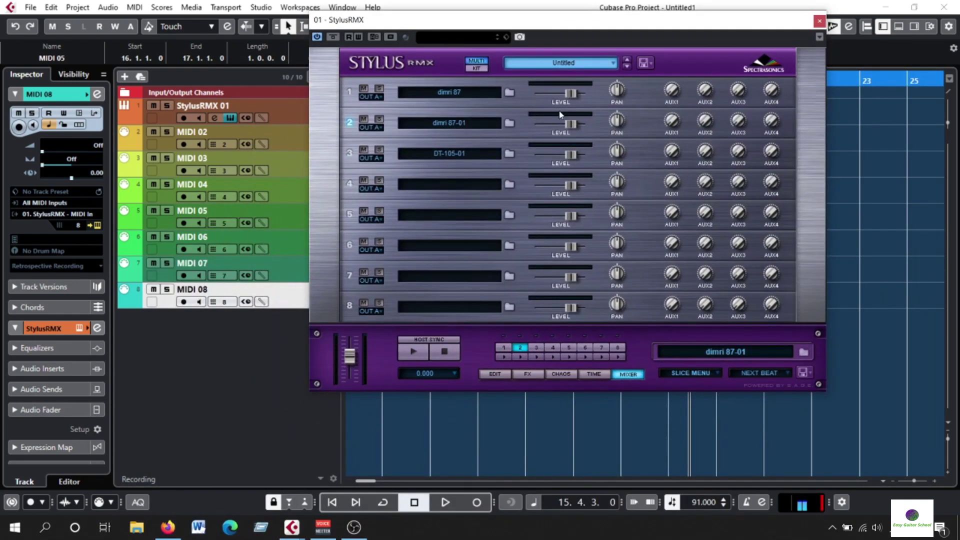
{"action": "left_click", "coordinate": [470, 184]}
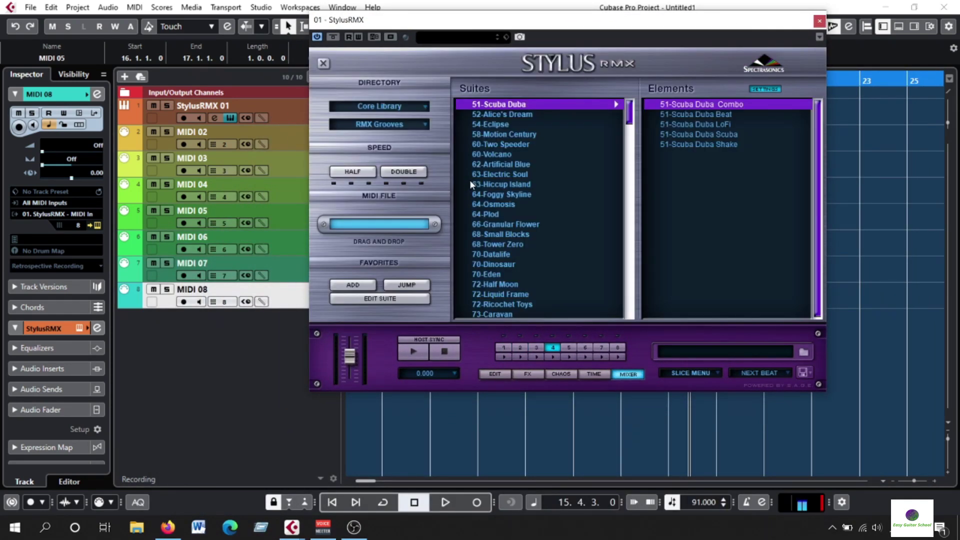
{"action": "left_click", "coordinate": [406, 113]}
{"action": "left_click", "coordinate": [388, 139]}
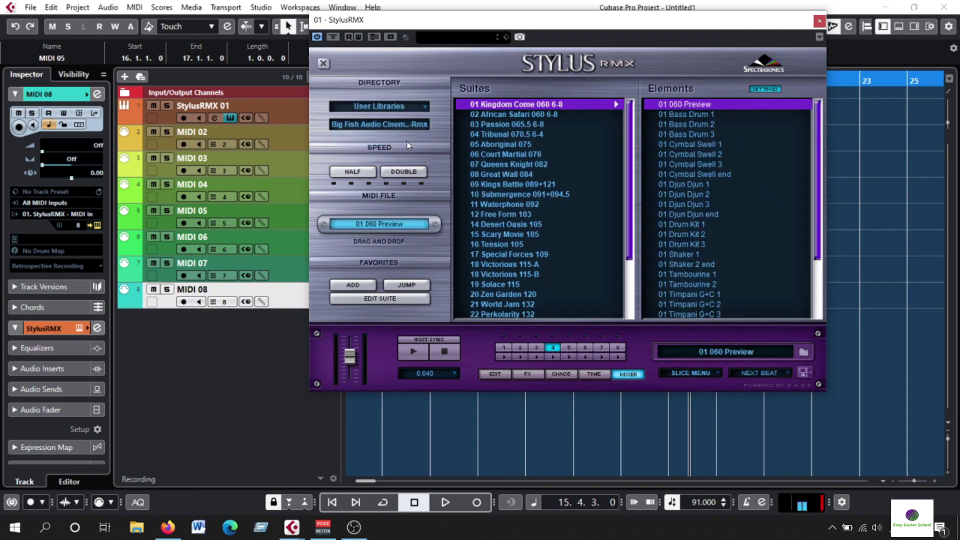
{"action": "left_click", "coordinate": [408, 126]}
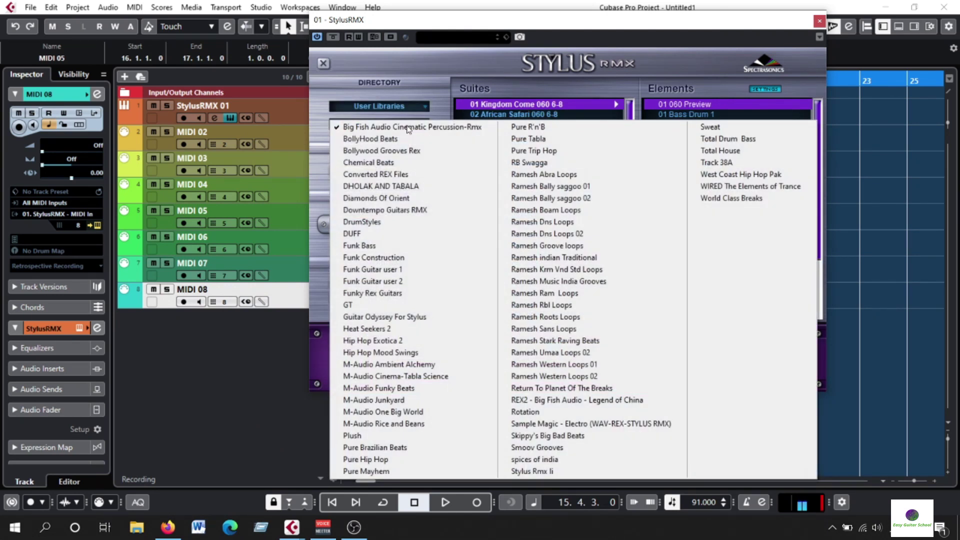
{"action": "left_click", "coordinate": [406, 186]}
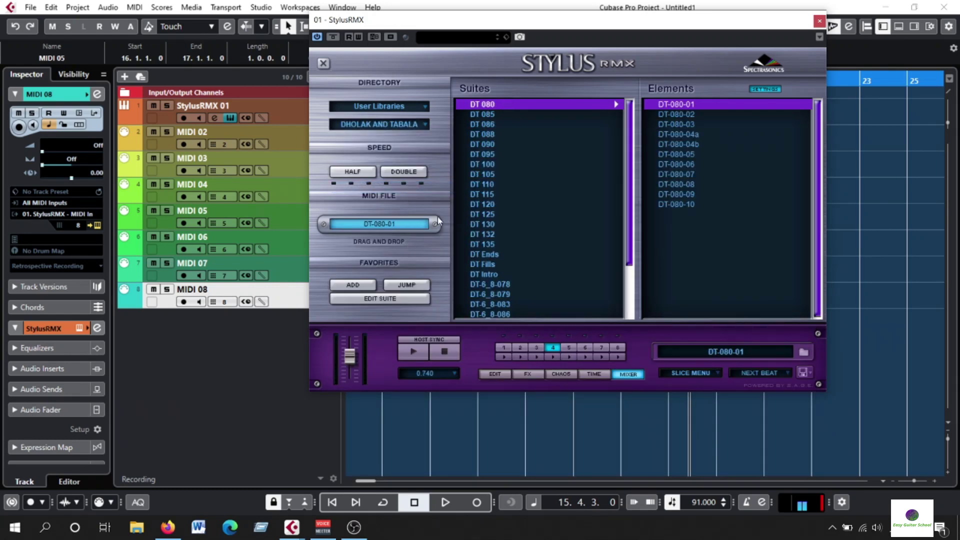
{"action": "left_click", "coordinate": [493, 254]}
- Mute parts 1, 2 and 3 in the StylusRMX mixer
{"action": "left_click", "coordinate": [633, 375]}
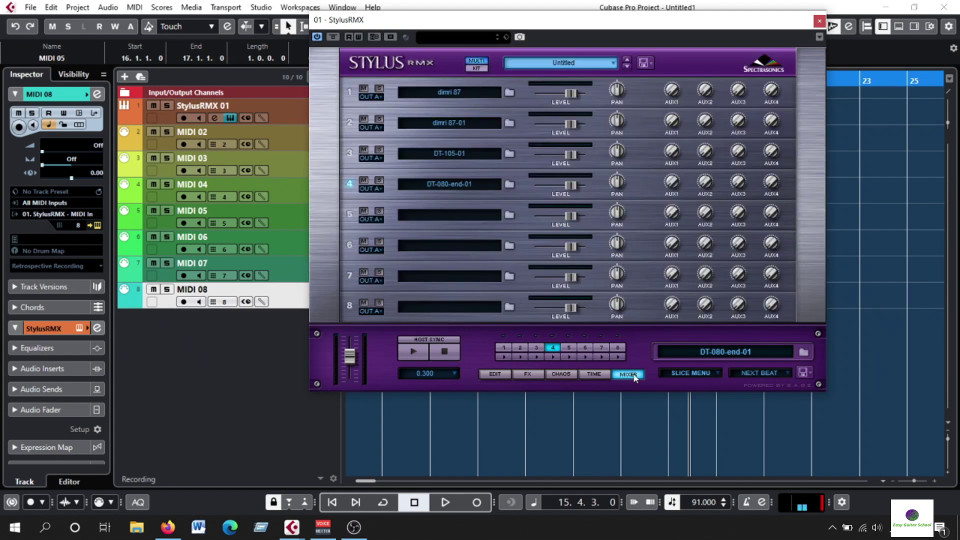
{"action": "left_click", "coordinate": [363, 89]}
{"action": "left_click", "coordinate": [363, 119]}
{"action": "left_click", "coordinate": [364, 149]}
- Audition DT-080-end-01, DT-080-end-02 and the DT Fills loop DT-071-fill-01 for part 4
{"action": "left_click", "coordinate": [466, 184]}
{"action": "left_click", "coordinate": [425, 355]}
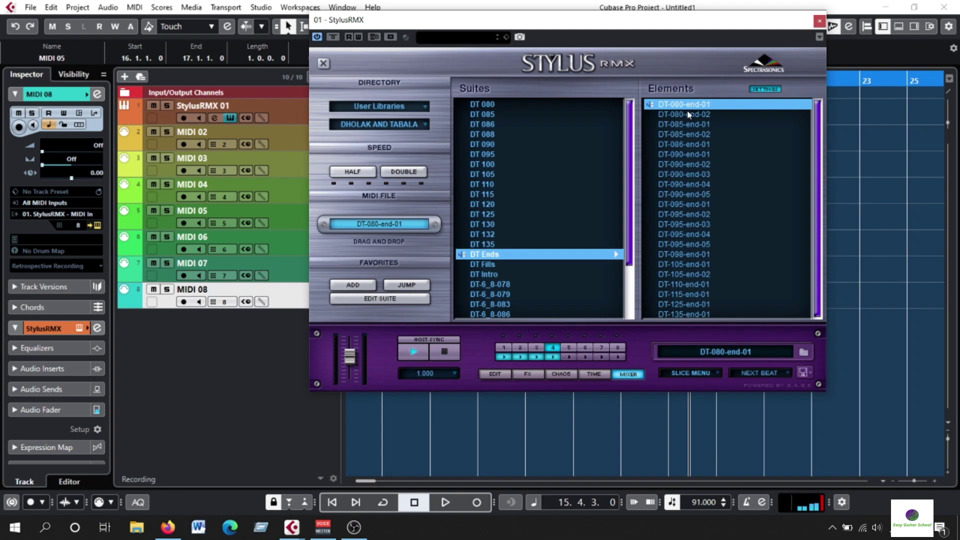
{"action": "left_click", "coordinate": [698, 116]}
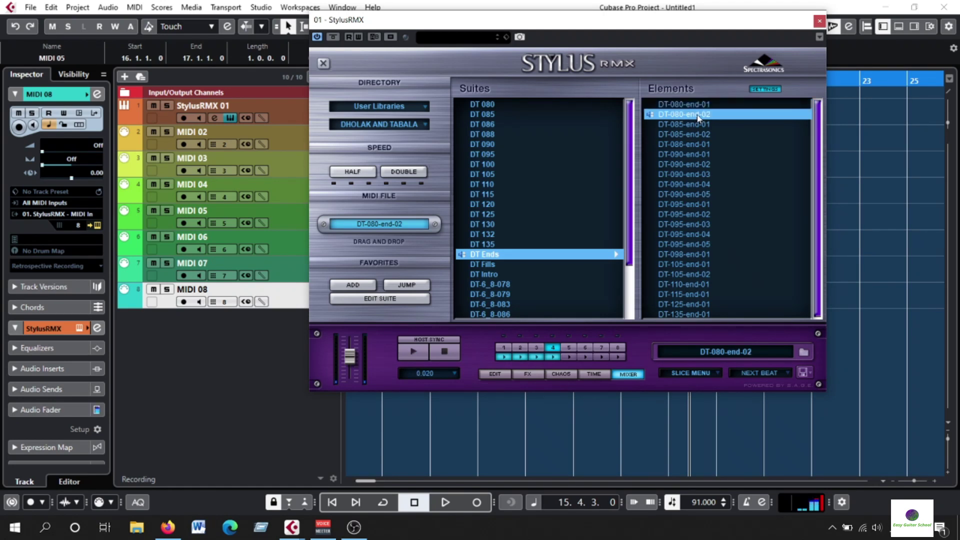
{"action": "left_click", "coordinate": [487, 264]}
{"action": "left_click", "coordinate": [414, 352]}
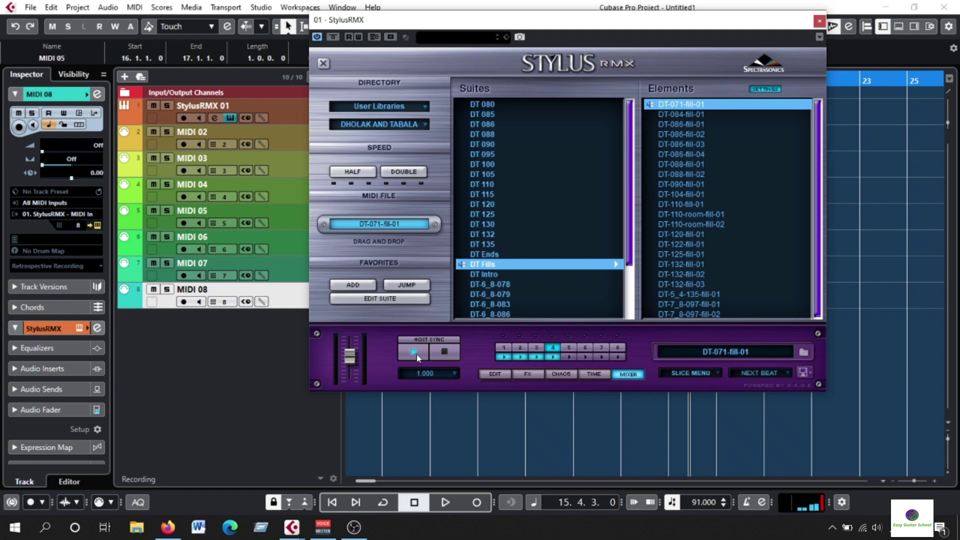
- Audition DT Fills loops for part 4, from DT-084-fill-01 to DT-122-fill-01
{"action": "left_click", "coordinate": [695, 116]}
{"action": "left_click", "coordinate": [695, 125]}
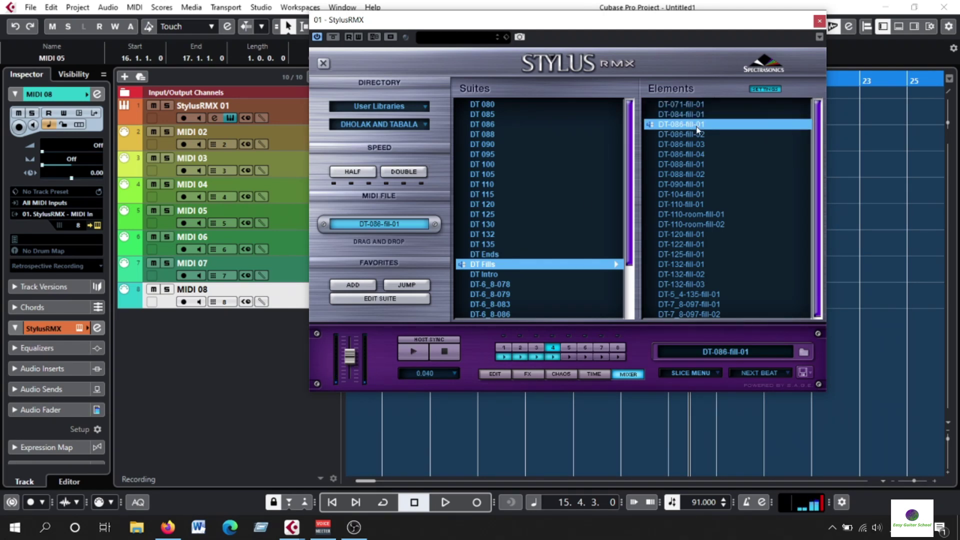
{"action": "left_click", "coordinate": [699, 136]}
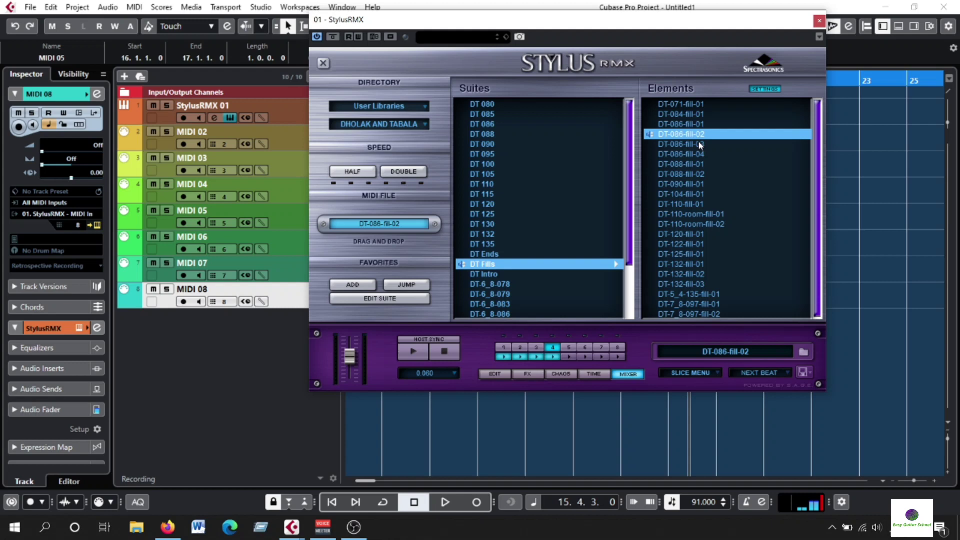
{"action": "left_click", "coordinate": [699, 143]}
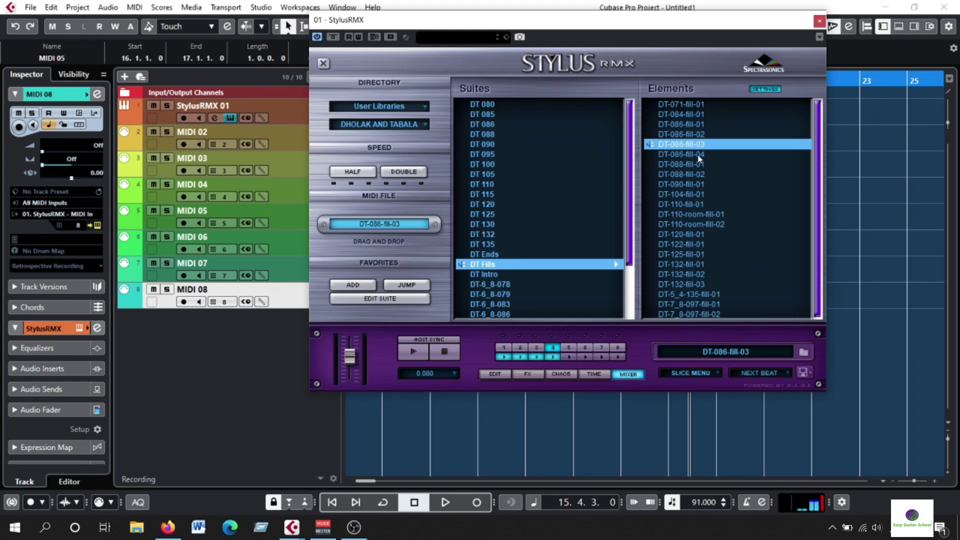
{"action": "left_click", "coordinate": [699, 155]}
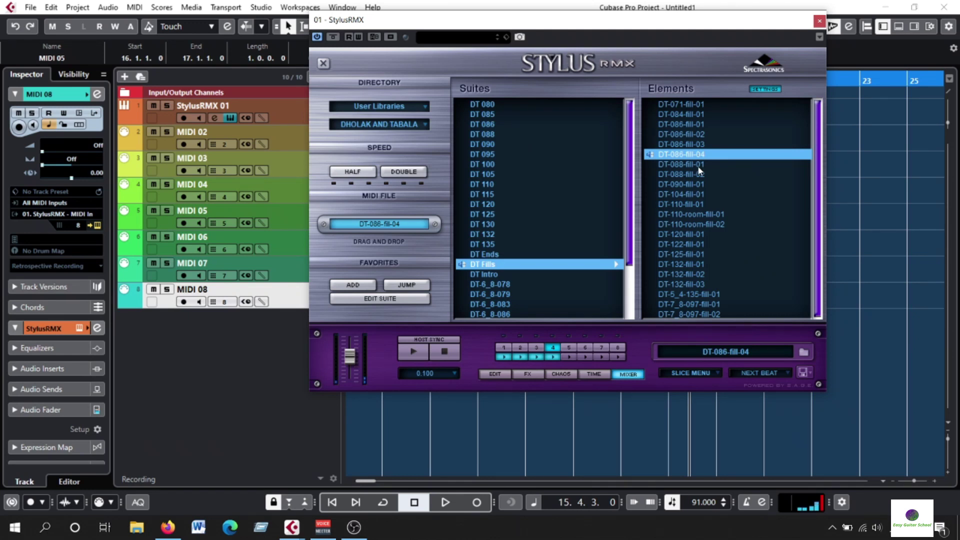
{"action": "left_click", "coordinate": [698, 164]}
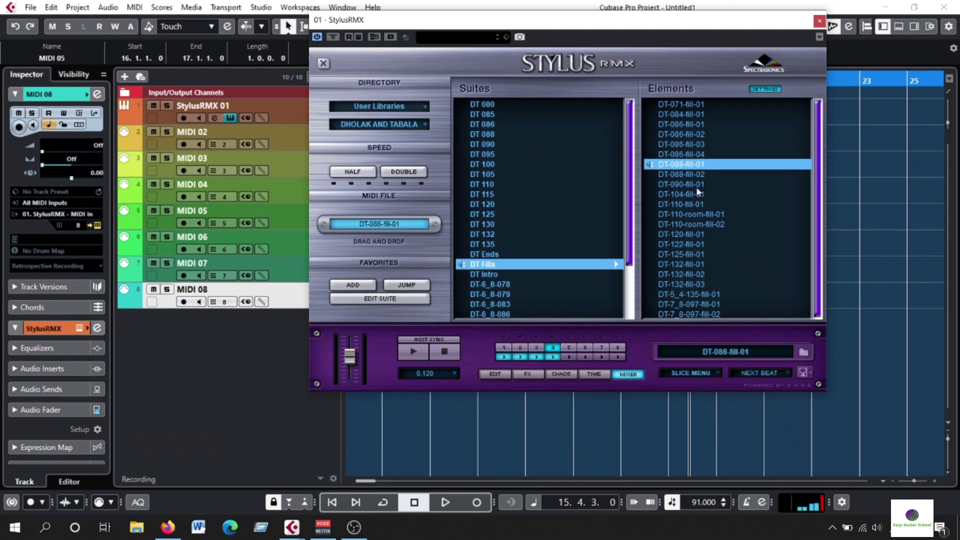
{"action": "left_click", "coordinate": [697, 175]}
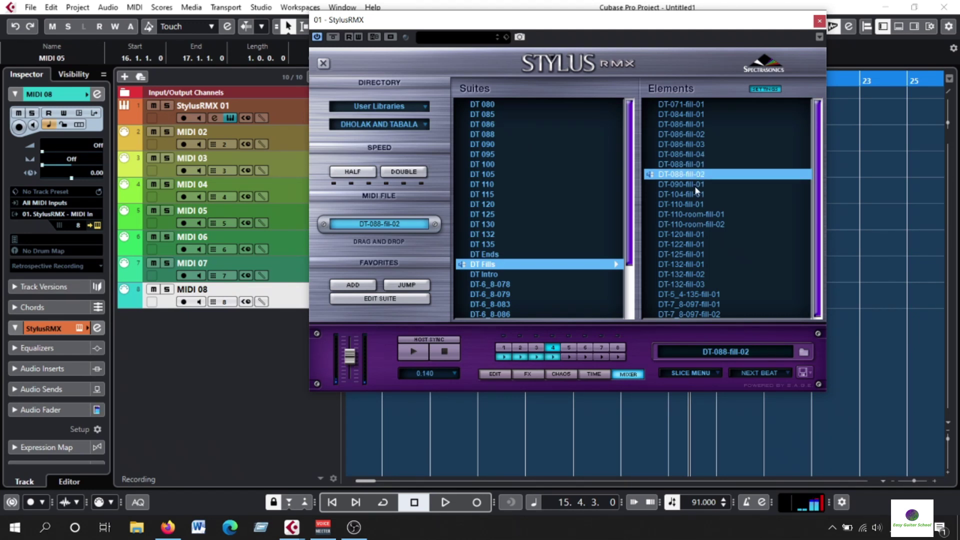
{"action": "left_click", "coordinate": [695, 195]}
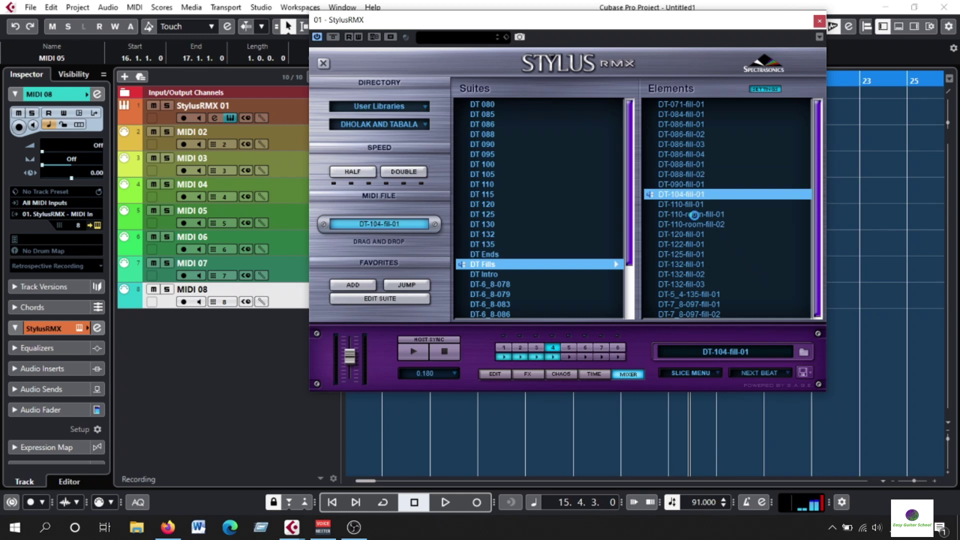
{"action": "left_click", "coordinate": [695, 214]}
{"action": "left_click", "coordinate": [695, 245]}
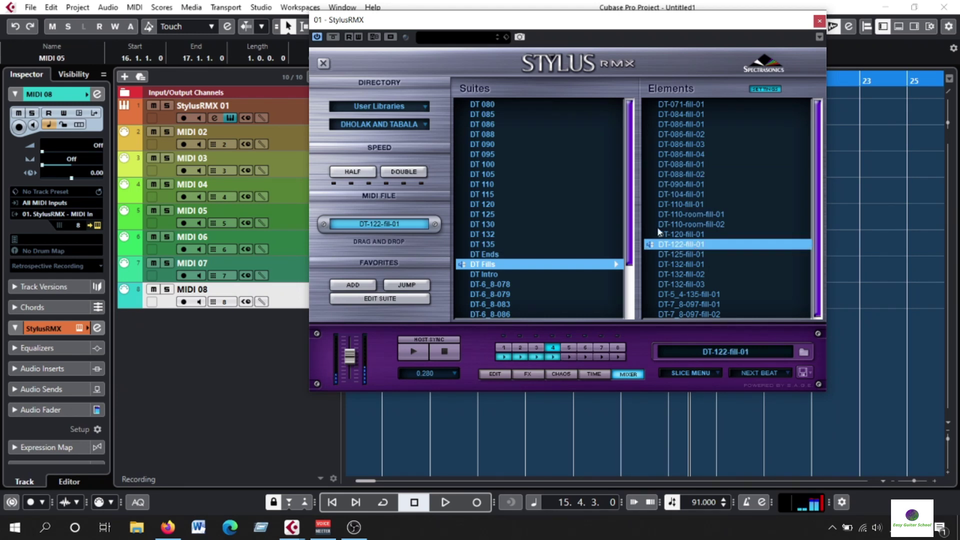
- Audition the DT Ends loops for part 4, choose DT-090-end-04 and stop playback
{"action": "left_click", "coordinate": [492, 254]}
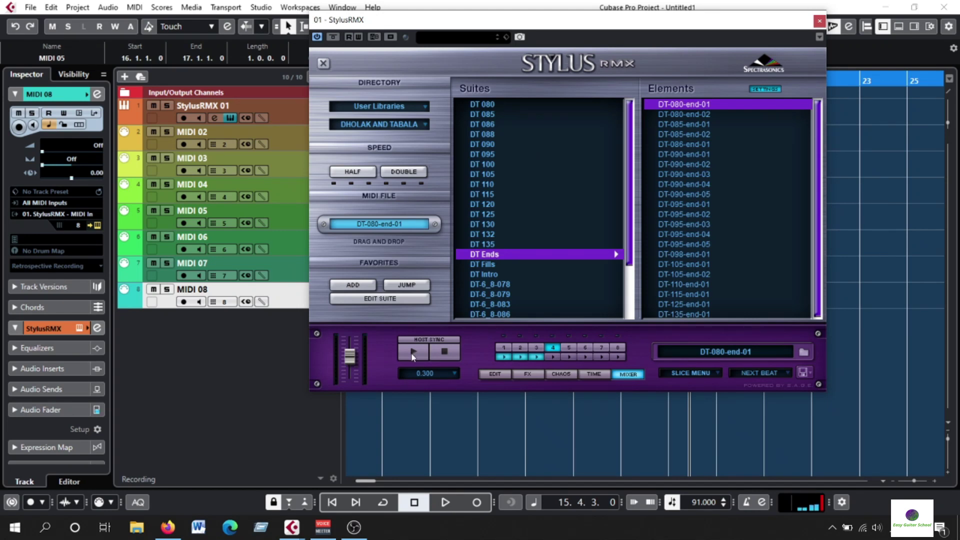
{"action": "left_click", "coordinate": [702, 114]}
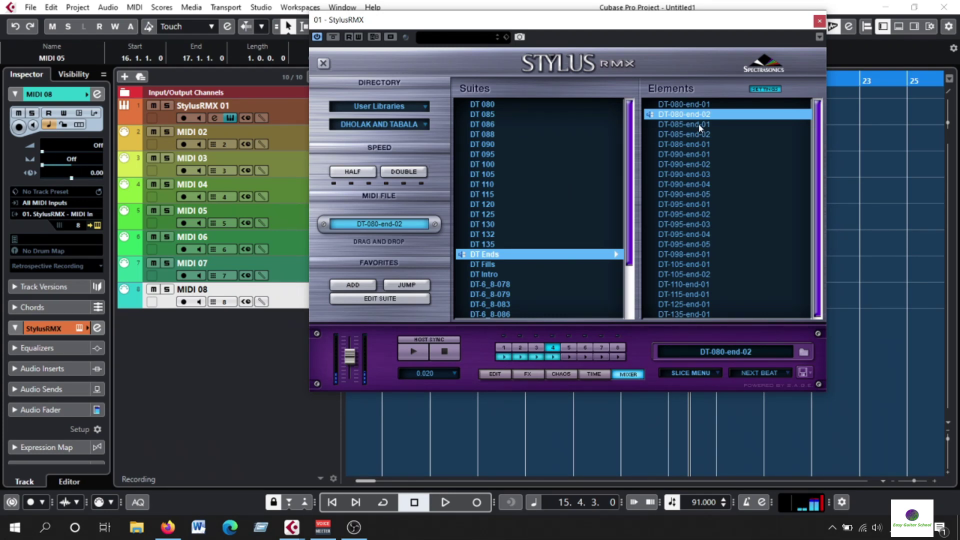
{"action": "left_click", "coordinate": [700, 125]}
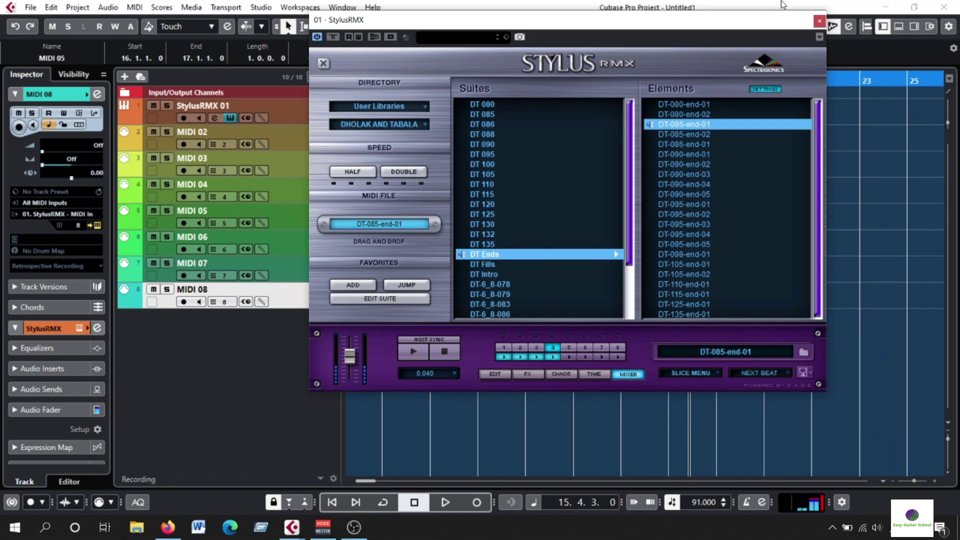
{"action": "left_click", "coordinate": [703, 135]}
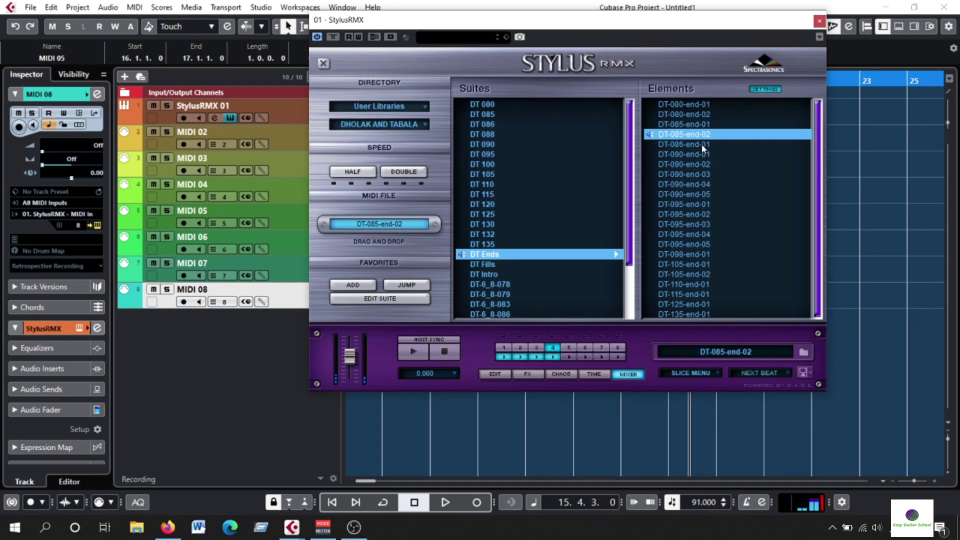
{"action": "left_click", "coordinate": [702, 145]}
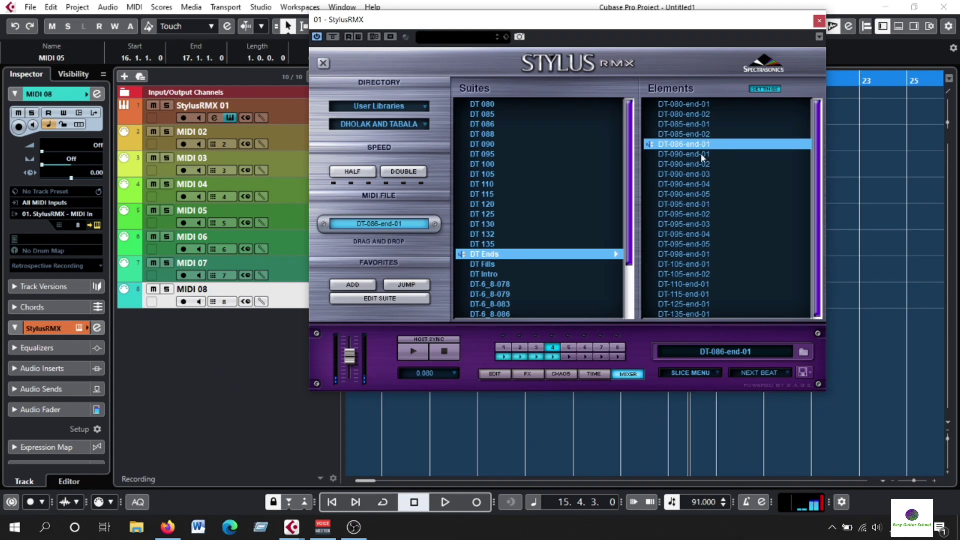
{"action": "left_click", "coordinate": [700, 153]}
{"action": "left_click", "coordinate": [700, 163]}
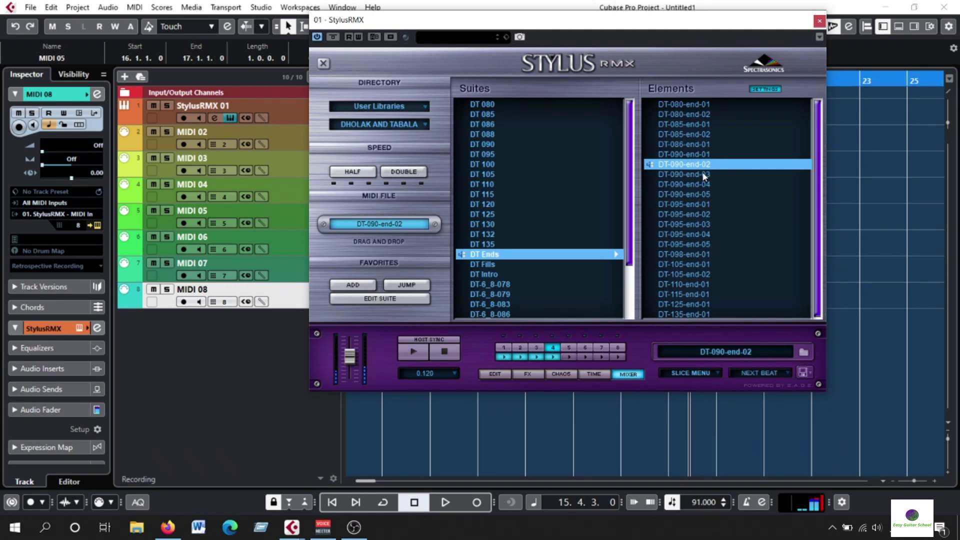
{"action": "left_click", "coordinate": [702, 173]}
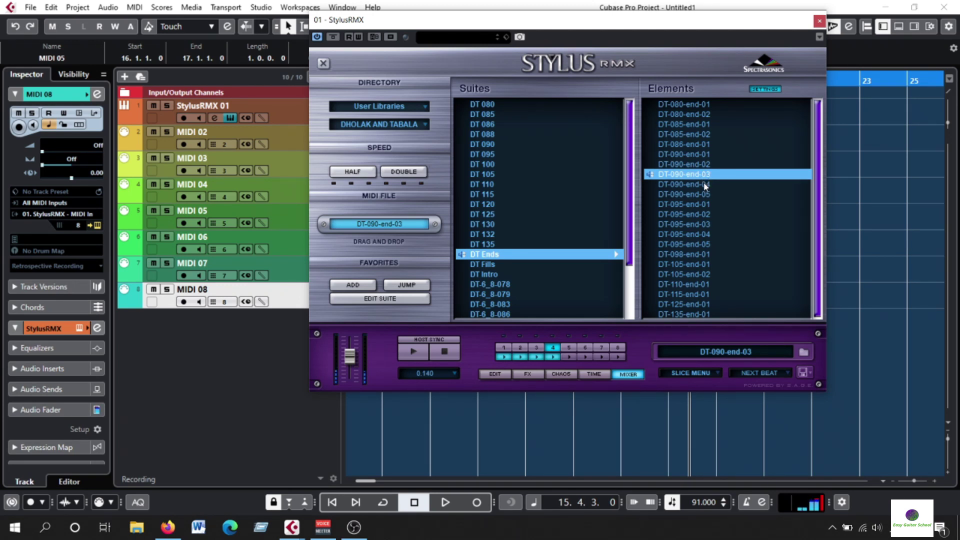
{"action": "left_click", "coordinate": [706, 184]}
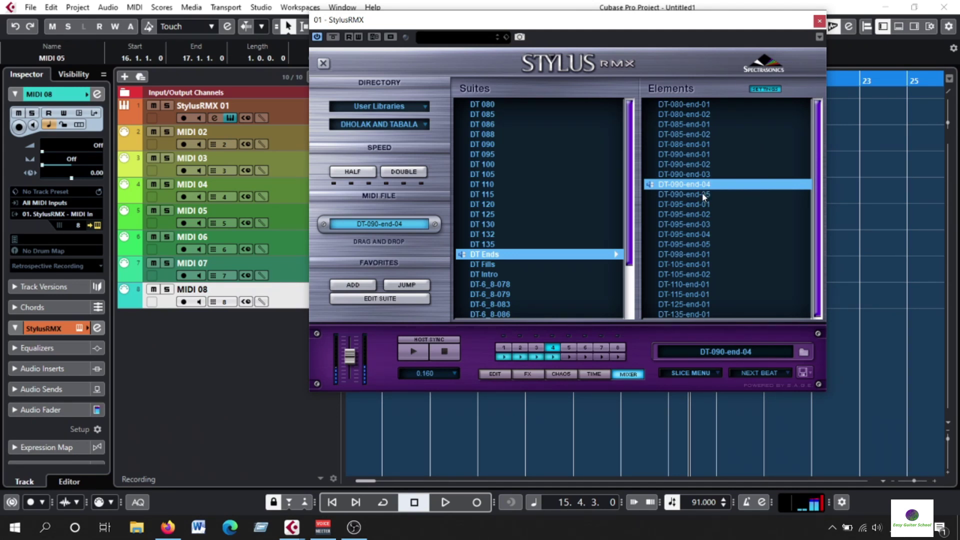
{"action": "left_click", "coordinate": [459, 355]}
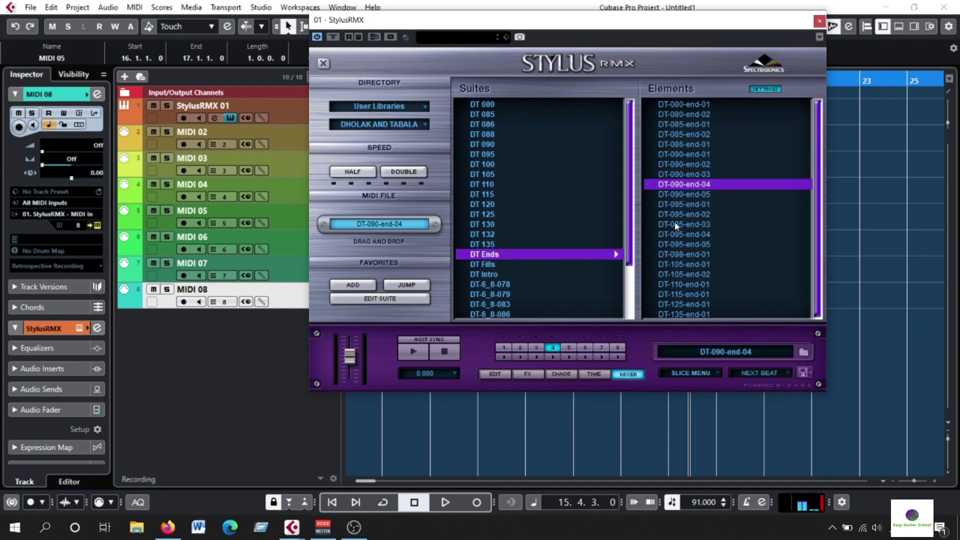
- Unmute parts 1, 2 and 3 in the StylusRMX mixer and move the plugin window off the arrangement's final bars
{"action": "left_click", "coordinate": [629, 375]}
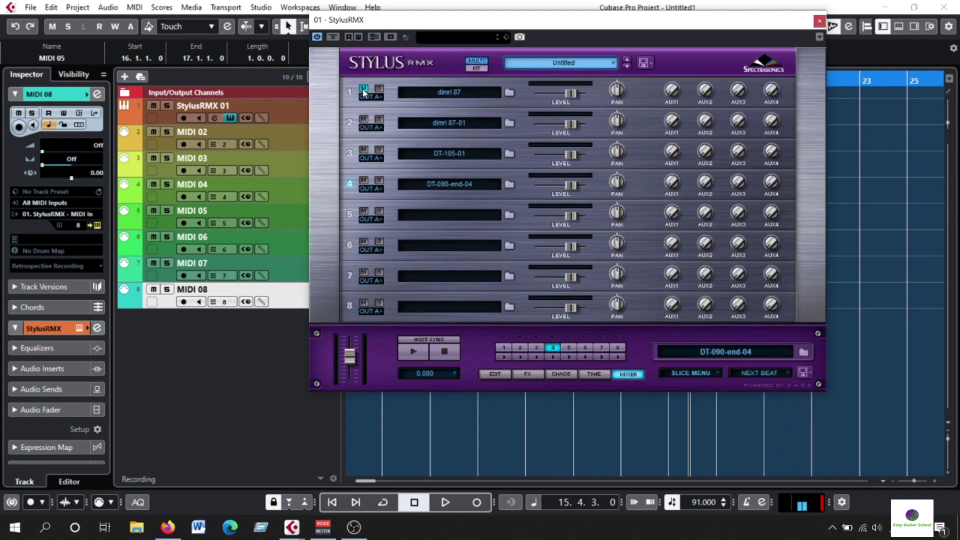
{"action": "left_click_drag", "start_coordinate": [433, 23], "coordinate": [400, 221]}
{"action": "left_click_drag", "start_coordinate": [531, 222], "coordinate": [395, 65]}
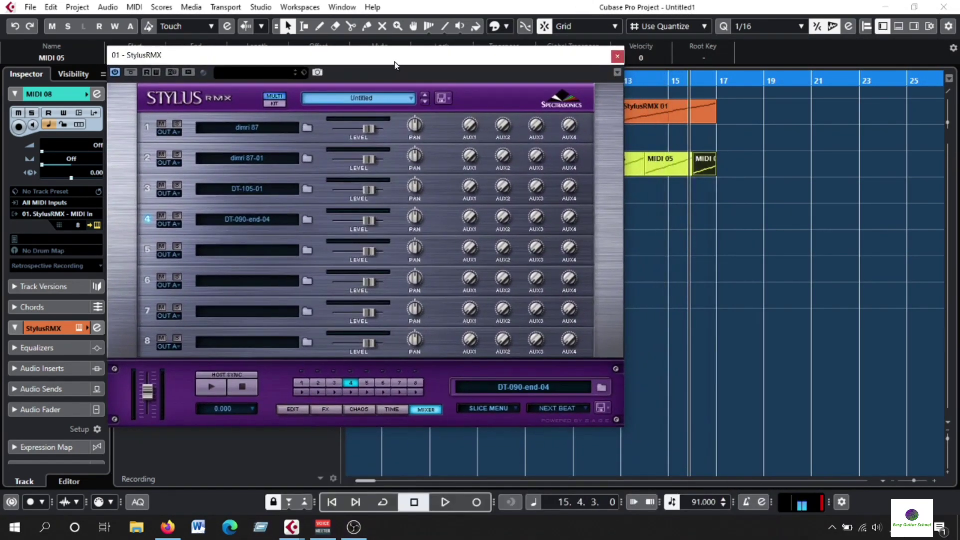
- Place the DT-090-end-04 MIDI file in the arrangement at bar 17, on the MIDI 06 track
{"action": "left_click", "coordinate": [294, 410]}
{"action": "left_click", "coordinate": [428, 410]}
{"action": "left_click", "coordinate": [295, 410]}
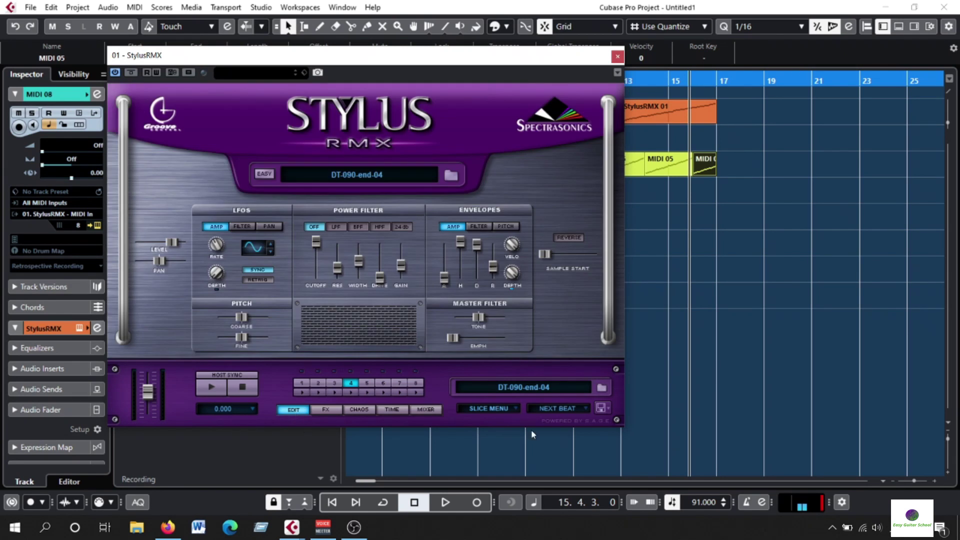
{"action": "left_click", "coordinate": [372, 176]}
{"action": "left_click_drag", "start_coordinate": [185, 264], "coordinate": [717, 163]}
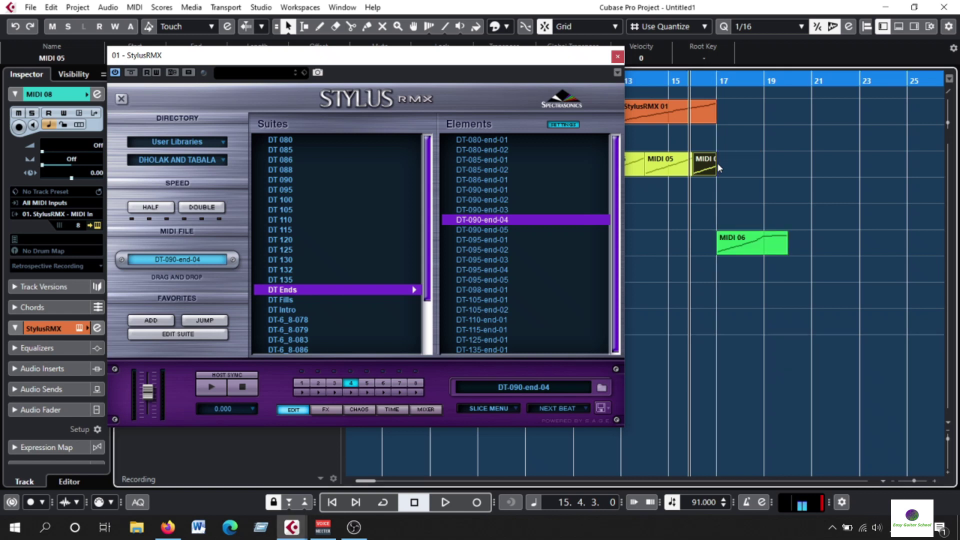
- Move the new ending part to the MIDI 04 track, starting exactly at 17.1.1.0
{"action": "left_click_drag", "start_coordinate": [581, 60], "coordinate": [570, 313]}
{"action": "left_click_drag", "start_coordinate": [753, 250], "coordinate": [749, 193]}
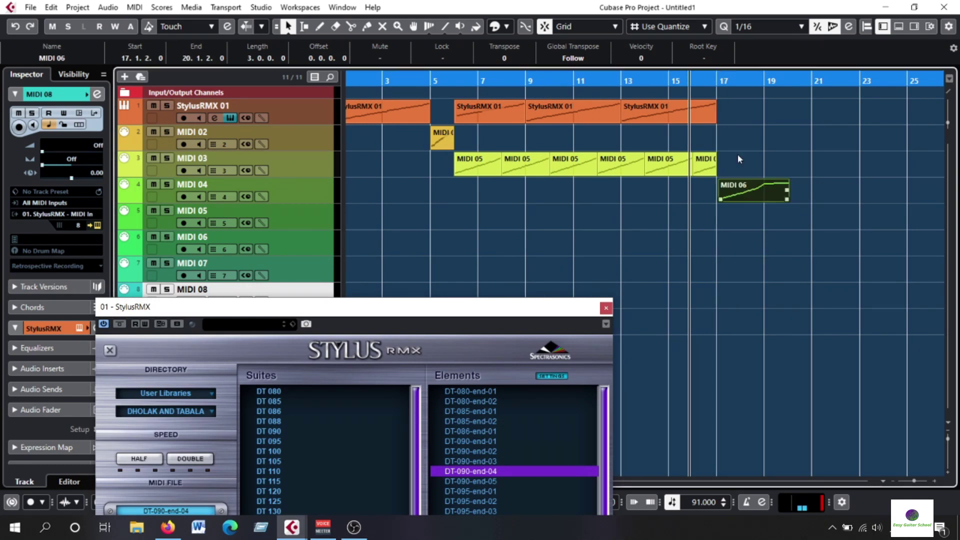
{"action": "left_click_drag", "start_coordinate": [715, 82], "coordinate": [715, 119]}
{"action": "left_click_drag", "start_coordinate": [743, 192], "coordinate": [732, 192]}
- Copy the last StylusRMX 01 part to bars 17 to 21 and play the transition into the ending
{"action": "left_click_drag", "start_coordinate": [694, 82], "coordinate": [637, 65]}
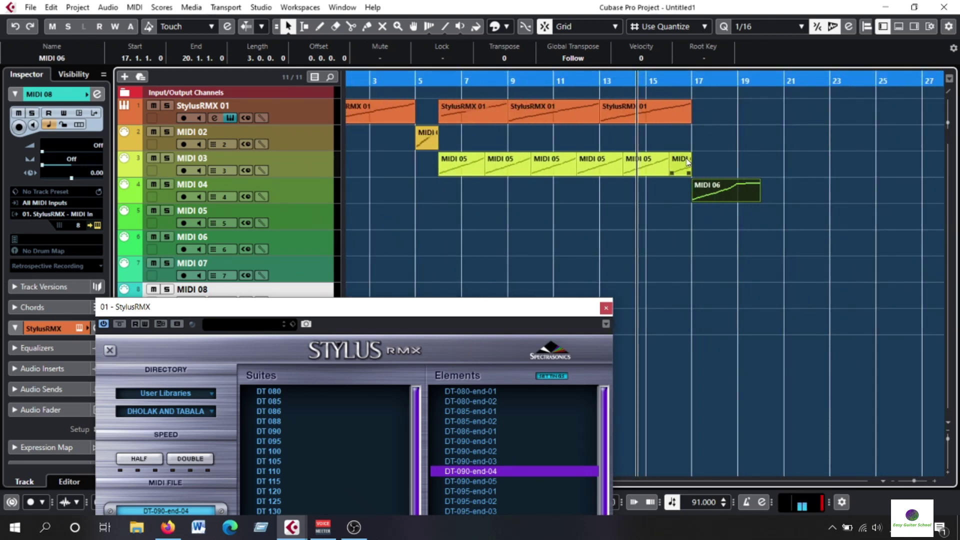
{"action": "left_click", "coordinate": [686, 119]}
{"action": "left_click_drag", "start_coordinate": [689, 114], "coordinate": [736, 120]}
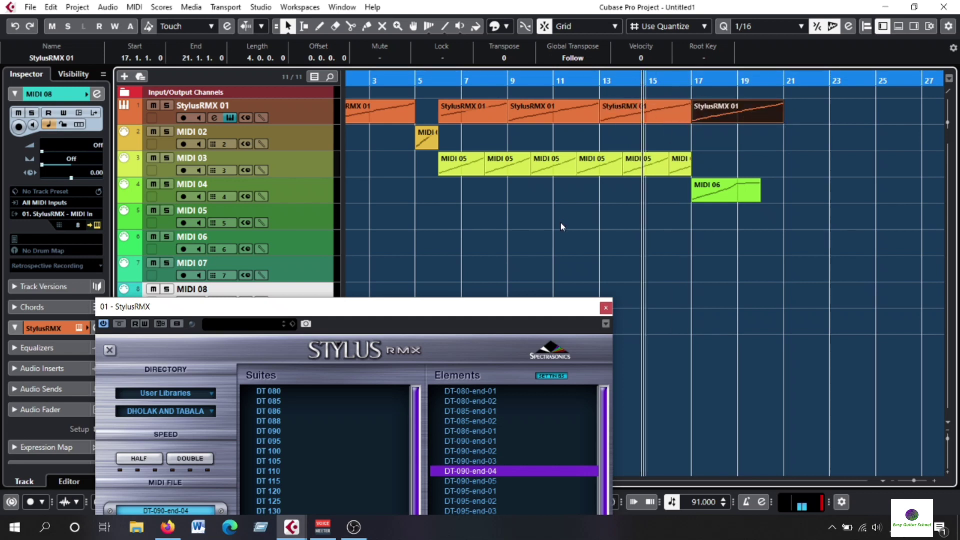
{"action": "key", "text": "space"}
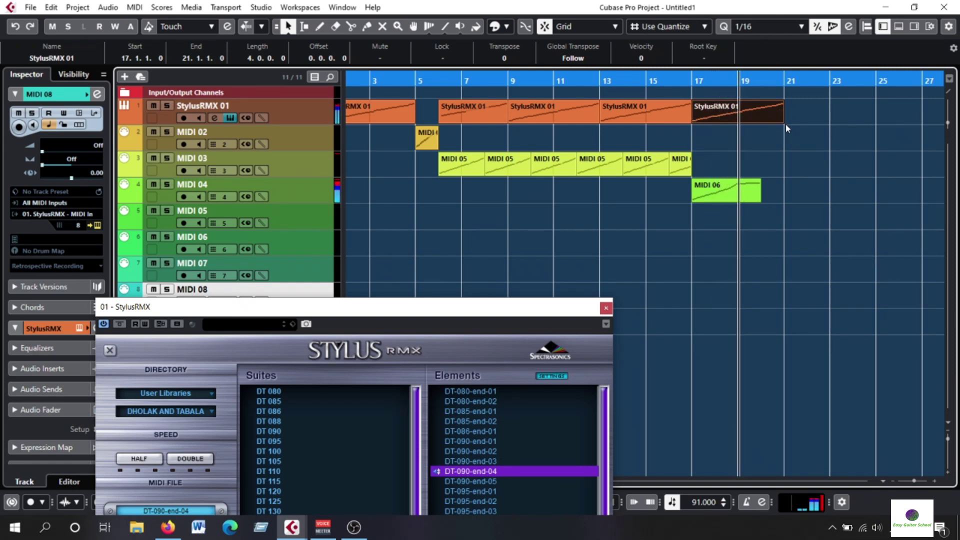
- Shorten the last StylusRMX 01 part to end at 18.3.1.0, replaying the ending to check it
{"action": "left_click_drag", "start_coordinate": [781, 120], "coordinate": [736, 116]}
{"action": "left_click_drag", "start_coordinate": [734, 80], "coordinate": [658, 99]}
{"action": "key", "text": "space"}
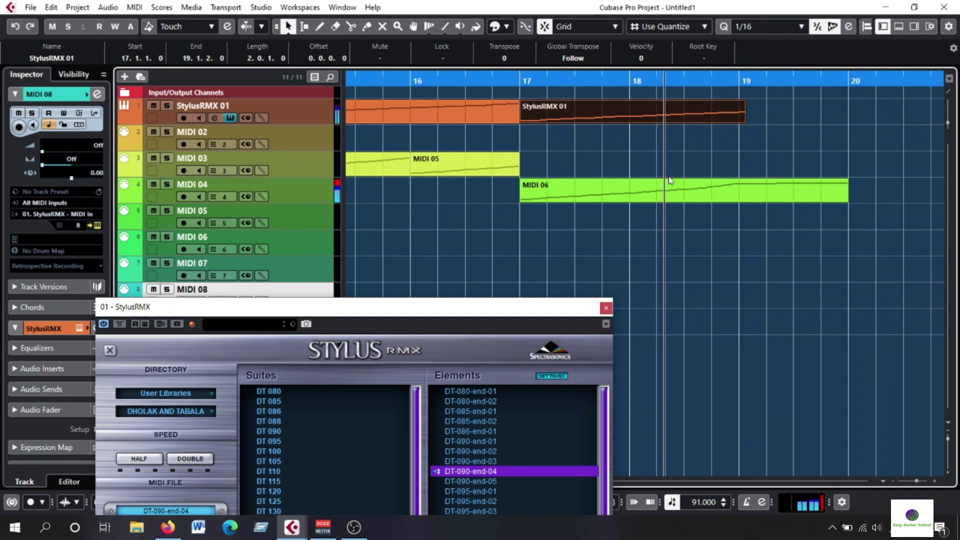
{"action": "left_click_drag", "start_coordinate": [746, 122], "coordinate": [683, 122]}
{"action": "left_click_drag", "start_coordinate": [655, 79], "coordinate": [592, 90]}
{"action": "key", "text": "space"}
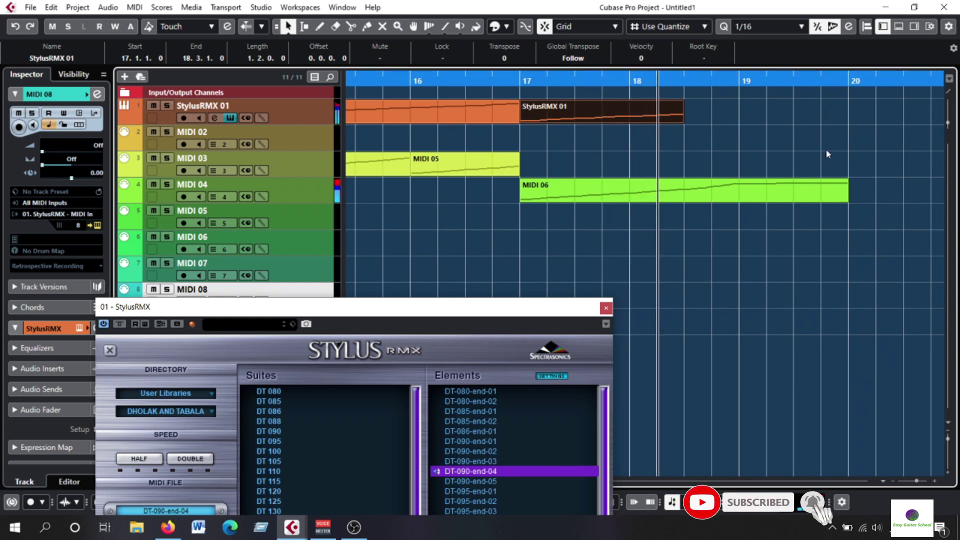
{"action": "key", "text": "space"}
- Play the ending again and shorten the part on the MIDI 04 track to end at 19.2.1.0
{"action": "left_click", "coordinate": [833, 197]}
{"action": "left_click", "coordinate": [832, 198]}
{"action": "key", "text": "space"}
{"action": "key", "text": "space"}
{"action": "left_click_drag", "start_coordinate": [748, 76], "coordinate": [673, 90]}
{"action": "key", "text": "space"}
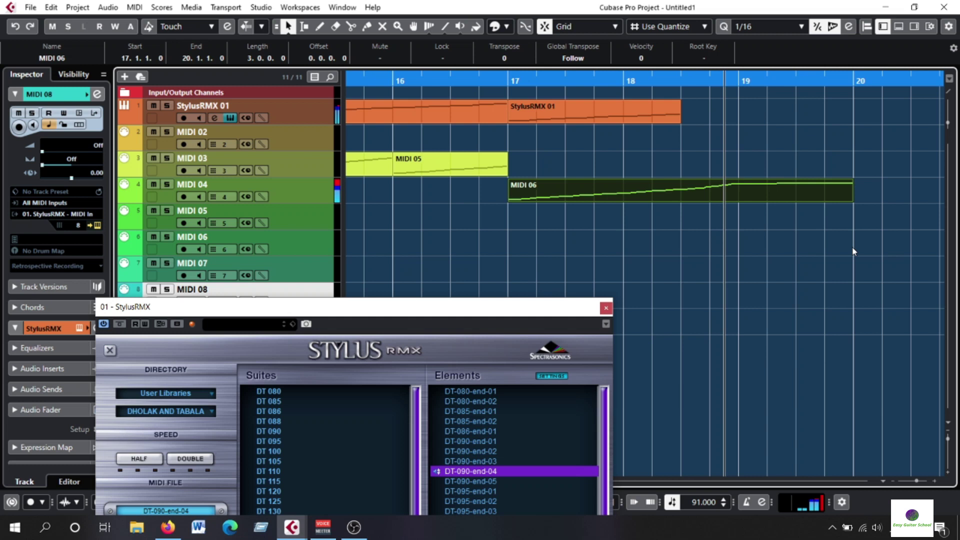
{"action": "left_click_drag", "start_coordinate": [850, 199], "coordinate": [766, 199]}
{"action": "mouse_move", "coordinate": [741, 77]}
{"action": "left_mouse_down"}
{"action": "mouse_move", "coordinate": [740, 52]}
{"action": "mouse_move", "coordinate": [741, 61]}
{"action": "left_mouse_up"}
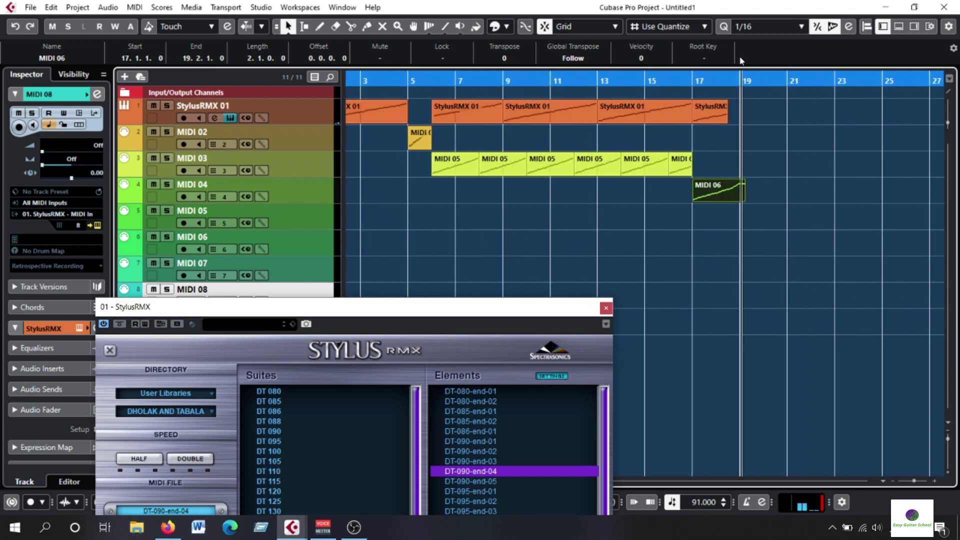
- Load the DT 130 suite from the DHOLAK AND TABALA user library into part 5
{"action": "left_click_drag", "start_coordinate": [463, 303], "coordinate": [716, 26]}
{"action": "left_click", "coordinate": [684, 374]}
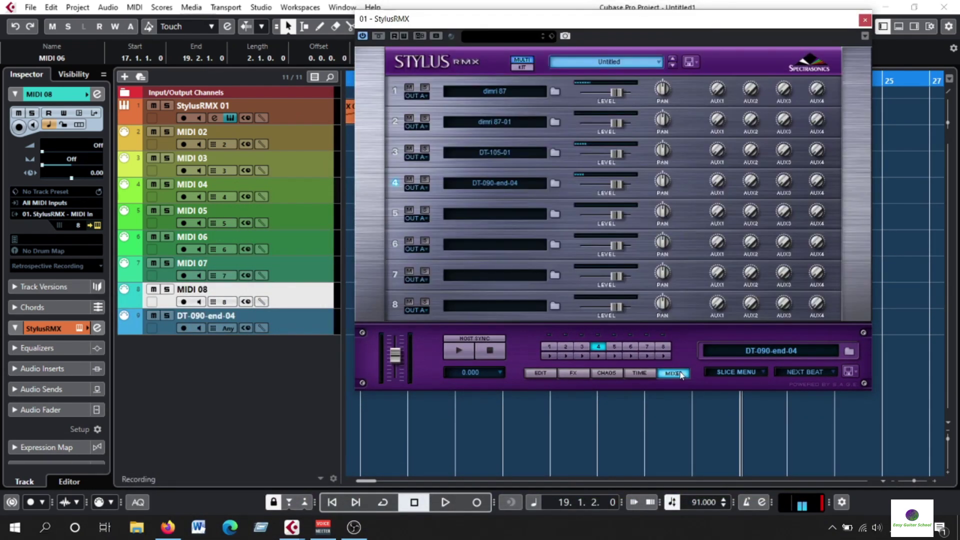
{"action": "left_click", "coordinate": [512, 220]}
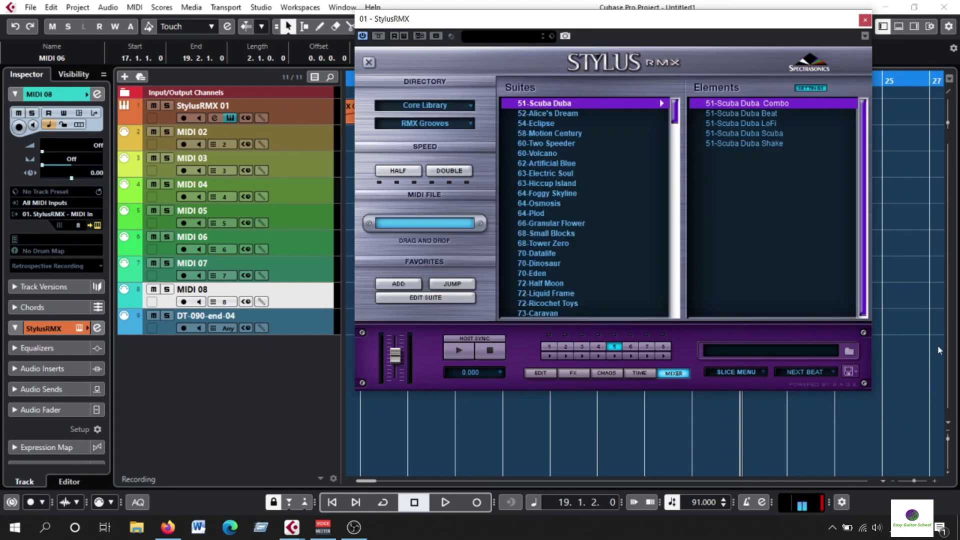
{"action": "left_click", "coordinate": [458, 106]}
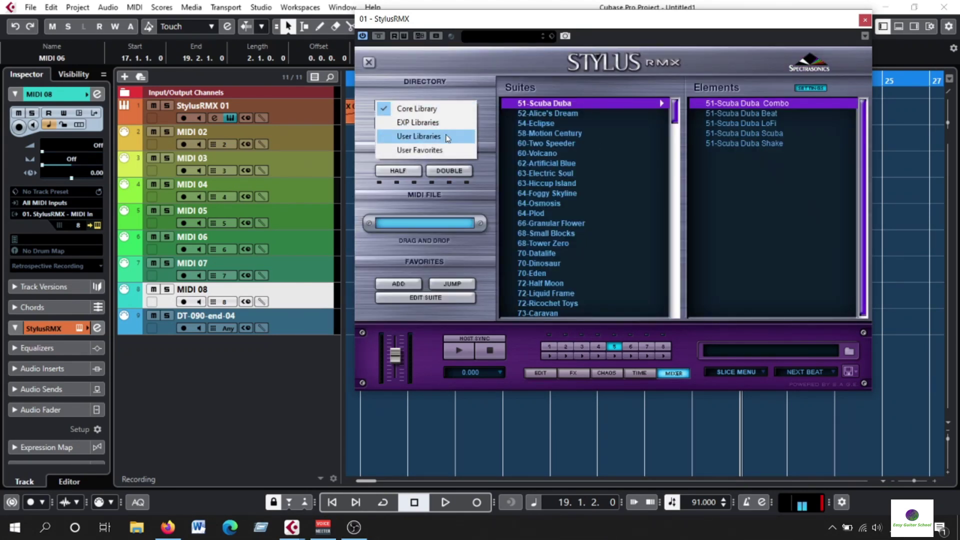
{"action": "left_click", "coordinate": [445, 131]}
{"action": "left_click", "coordinate": [445, 127]}
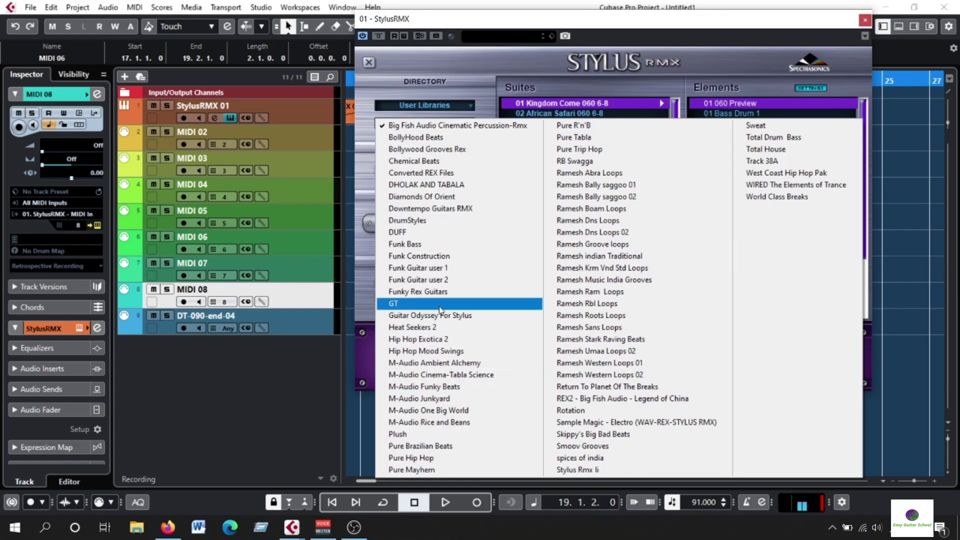
{"action": "left_click", "coordinate": [456, 189]}
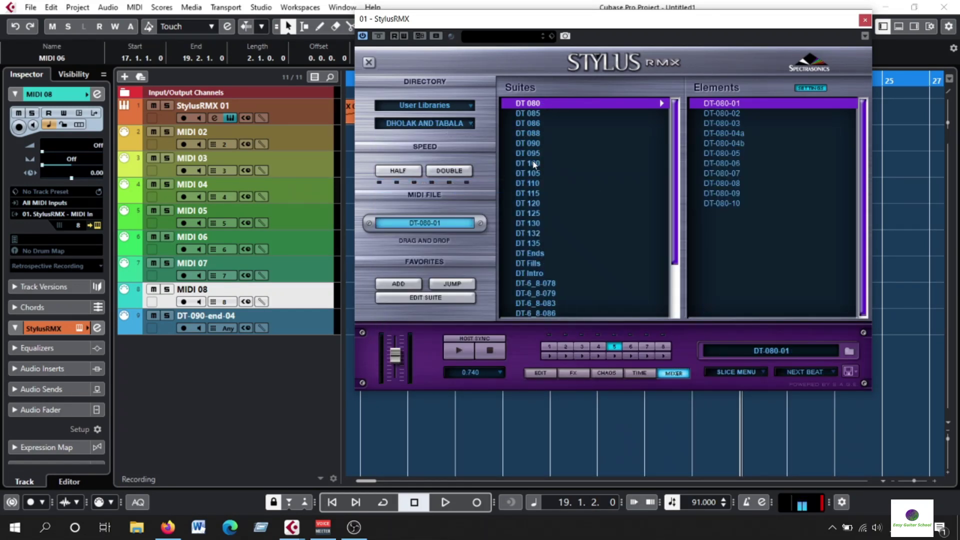
{"action": "left_click", "coordinate": [534, 223]}
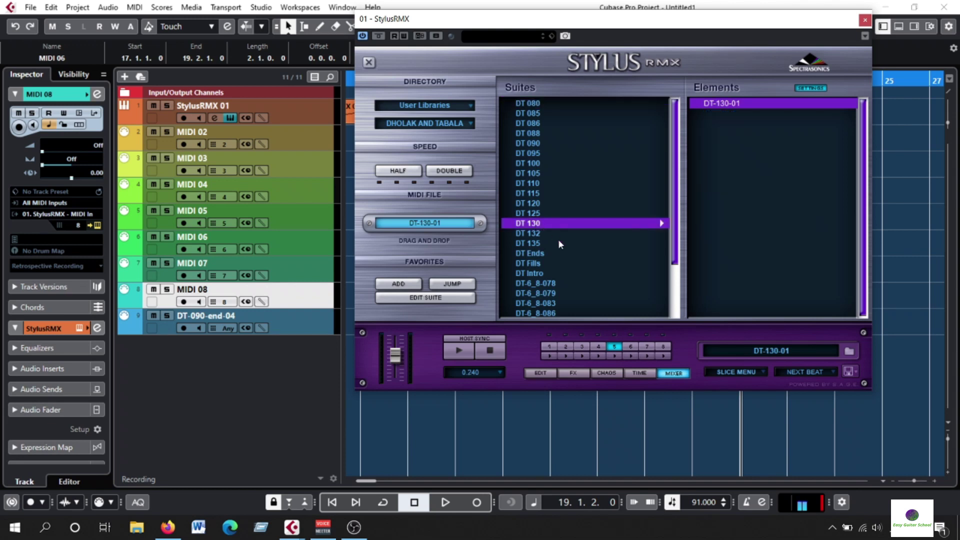
- Mute parts 1 to 4 in the mixer, reopen part 5's loop browser and audition DT-130-01
{"action": "left_click", "coordinate": [669, 376]}
{"action": "left_click", "coordinate": [409, 87]}
{"action": "left_click", "coordinate": [409, 118]}
{"action": "left_click", "coordinate": [409, 148]}
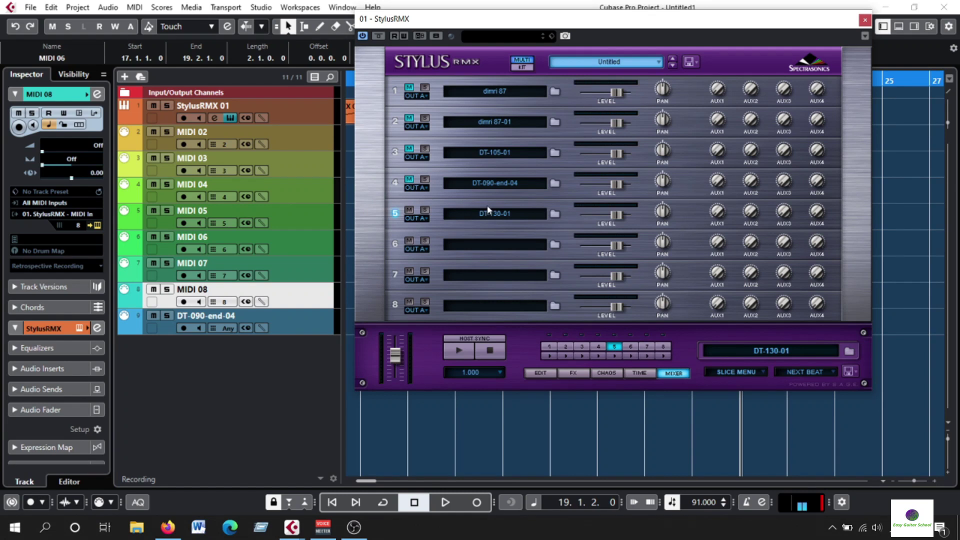
{"action": "left_click", "coordinate": [495, 213]}
{"action": "left_click", "coordinate": [458, 351]}
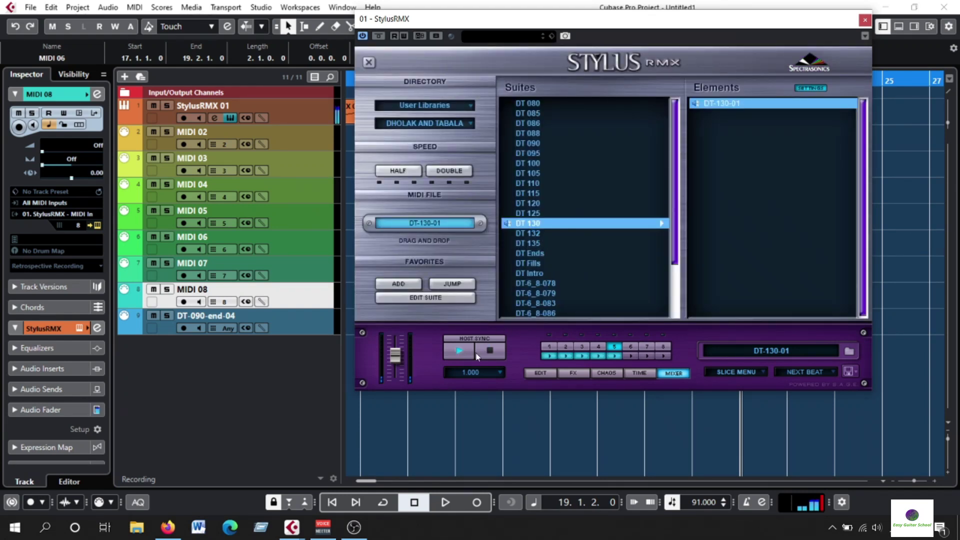
- Audition the DT 132, DT 135 and DT 120 suites in part 5
{"action": "left_click", "coordinate": [533, 233]}
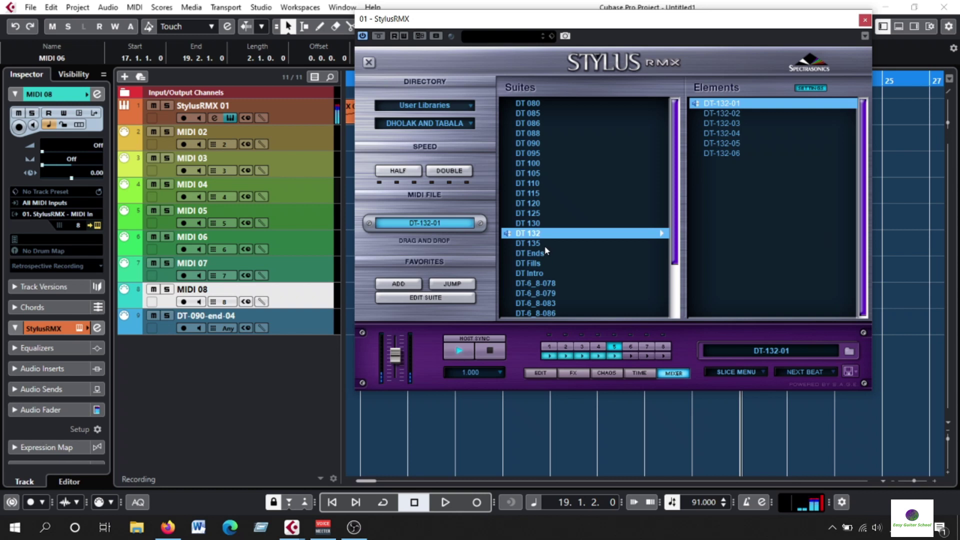
{"action": "left_click", "coordinate": [530, 243]}
{"action": "left_click", "coordinate": [456, 353]}
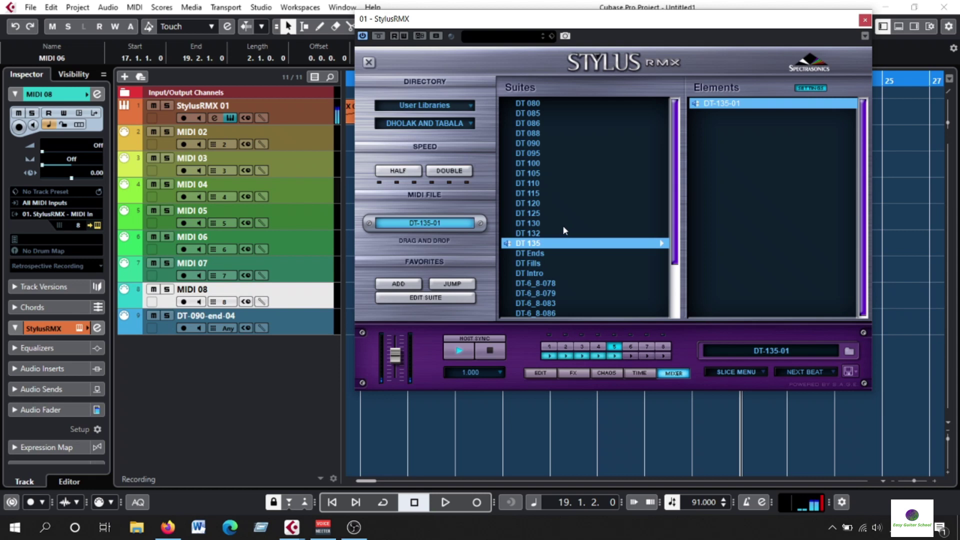
{"action": "left_click", "coordinate": [530, 203]}
{"action": "left_click", "coordinate": [459, 352]}
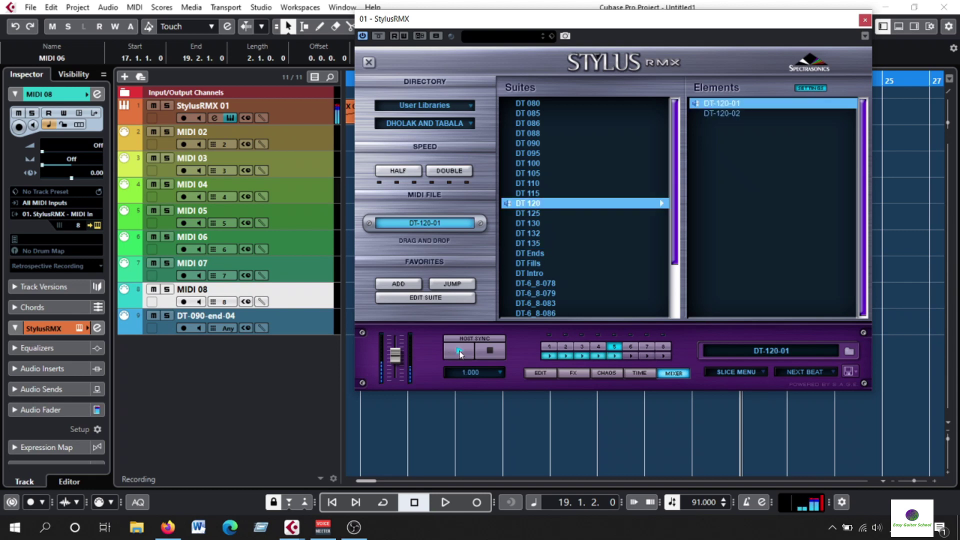
- Audition the elements DT-125-02, DT-125-03 and DT-125-04 of the DT 125 suite
{"action": "left_click", "coordinate": [538, 215]}
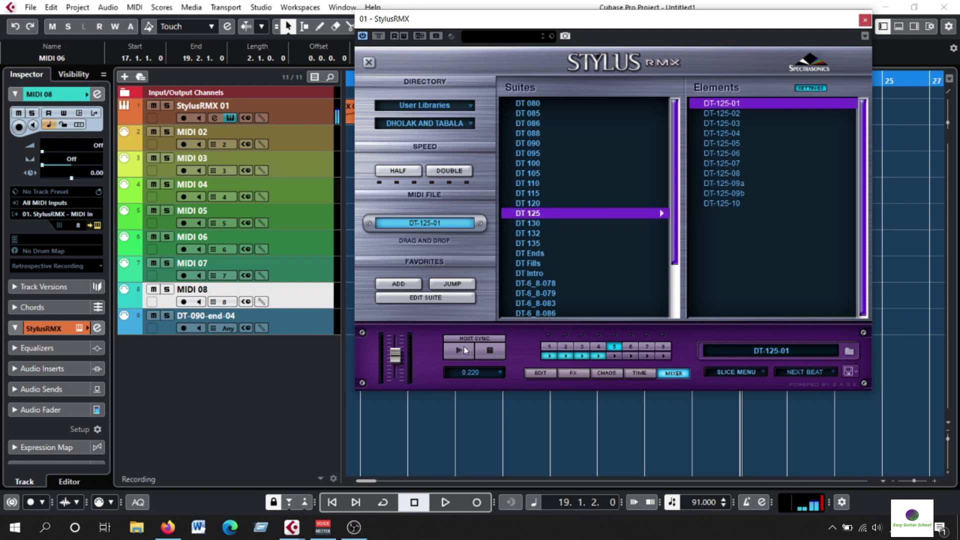
{"action": "left_click", "coordinate": [730, 114]}
{"action": "left_click", "coordinate": [732, 123]}
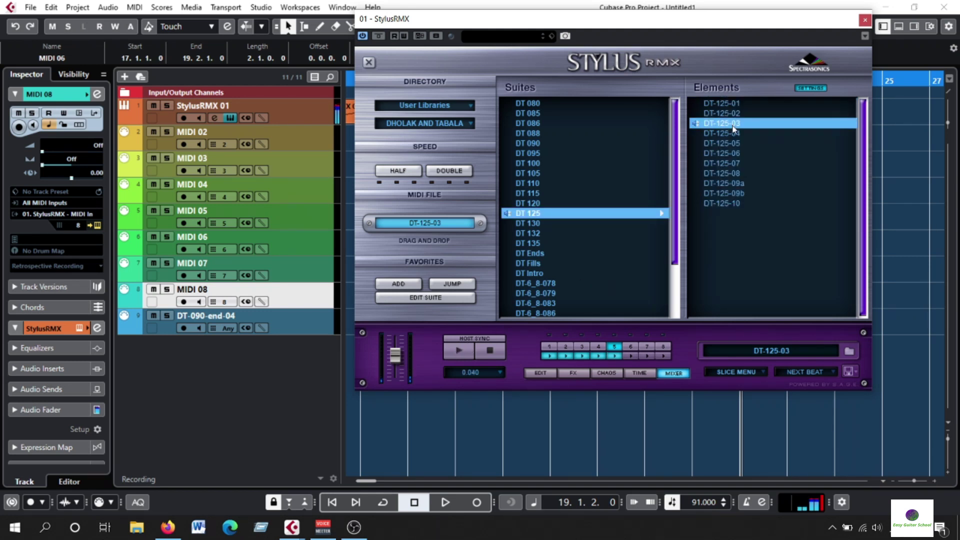
{"action": "left_click", "coordinate": [734, 133]}
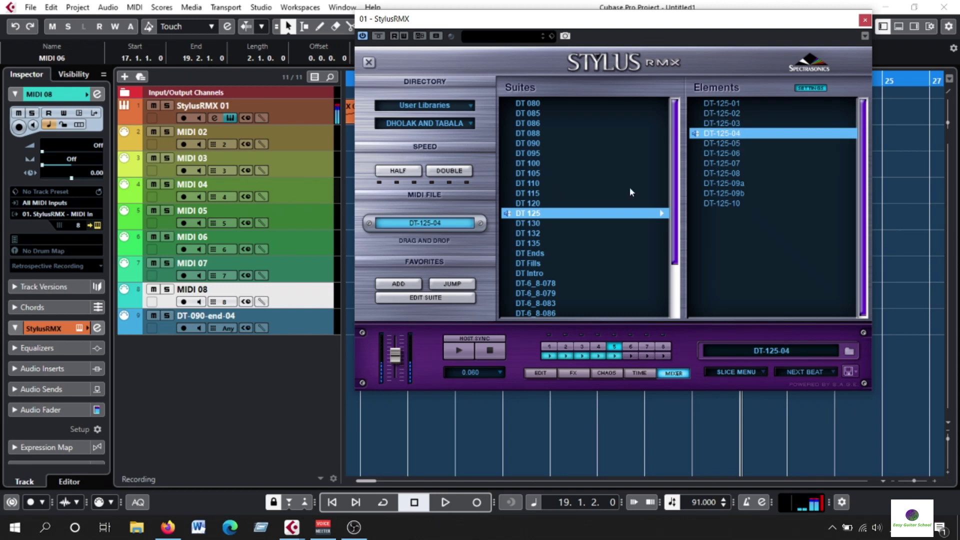
- Audition the three elements of the DT 115 suite, DT-115-01 to DT-115-03
{"action": "left_click", "coordinate": [529, 193]}
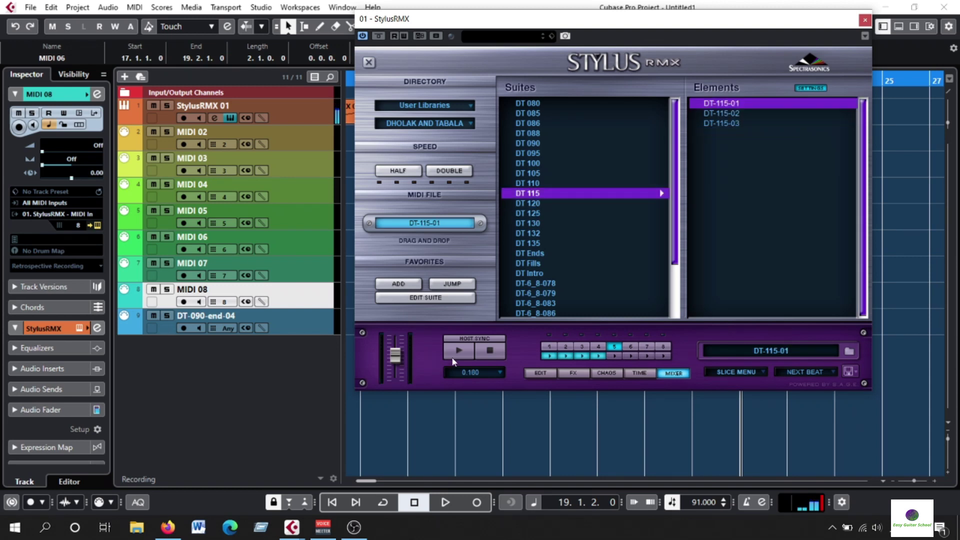
{"action": "left_click", "coordinate": [453, 359]}
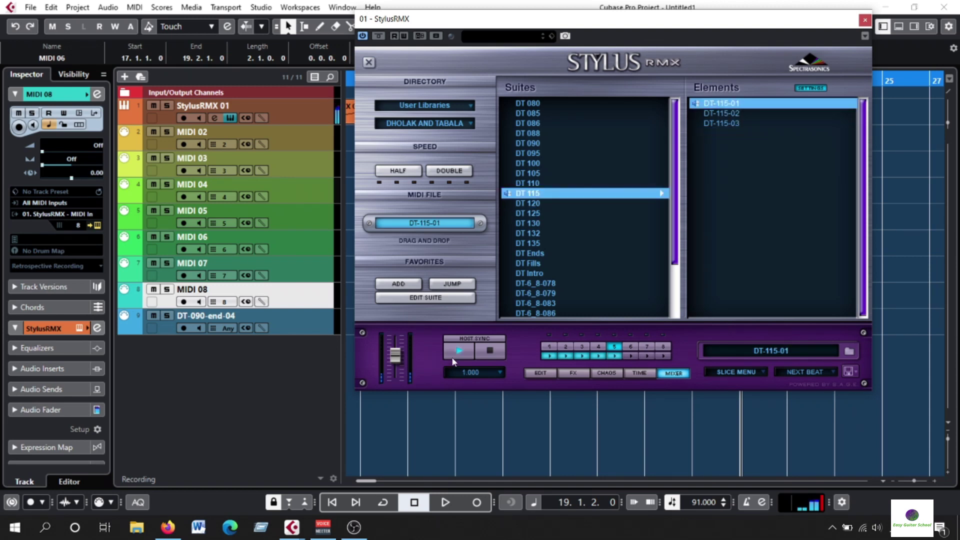
{"action": "left_click", "coordinate": [729, 114]}
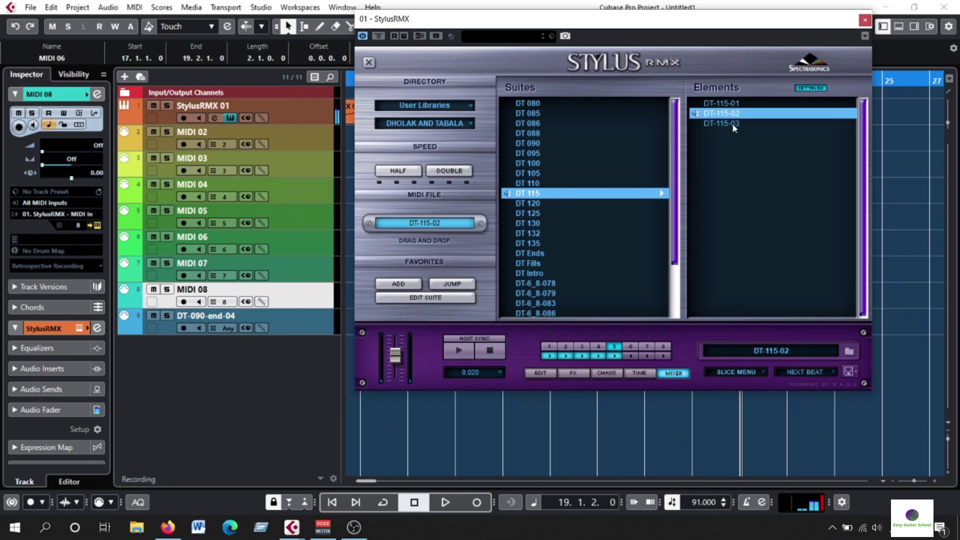
{"action": "left_click", "coordinate": [733, 125]}
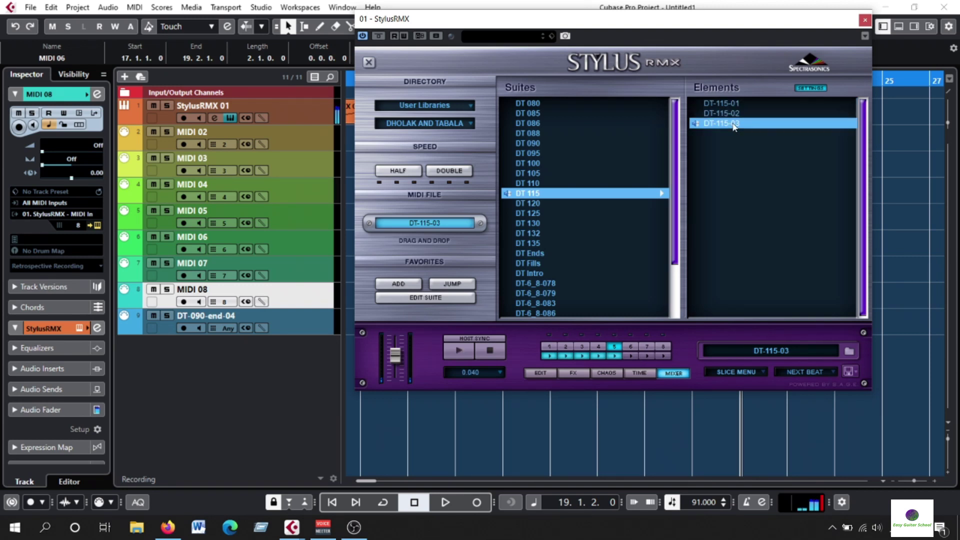
- Load the DT 120 suite's DT-120-01 element into part 5, play it briefly and stop playback
{"action": "left_click", "coordinate": [534, 204]}
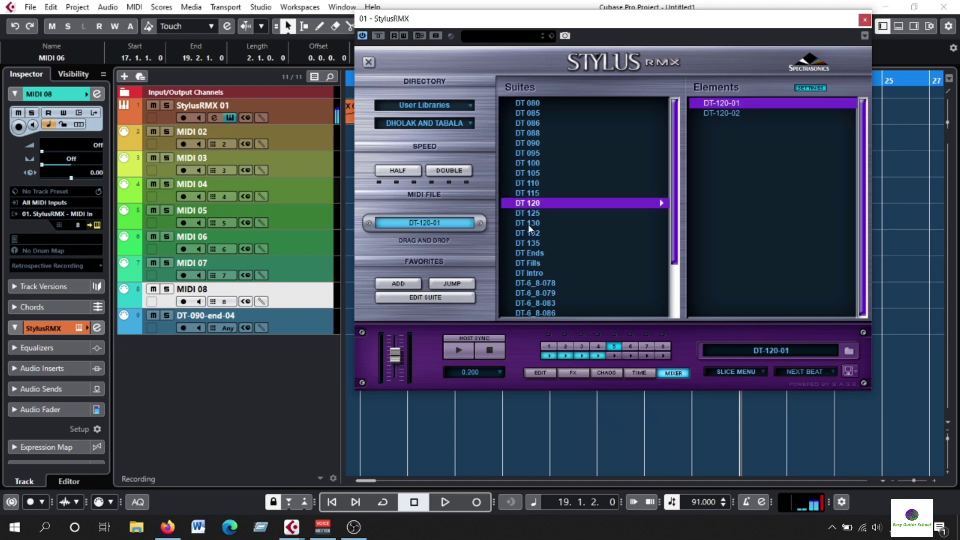
{"action": "left_click", "coordinate": [459, 351]}
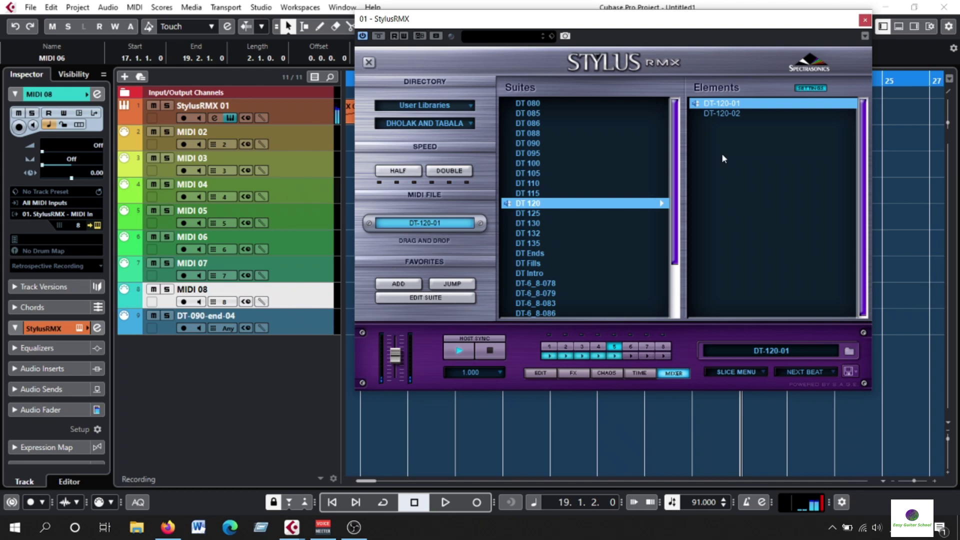
{"action": "left_click", "coordinate": [500, 353]}
- Unmute parts 1 to 4 in the mixer and reopen part 5's loop browser
{"action": "left_click_drag", "start_coordinate": [641, 26], "coordinate": [597, 44]}
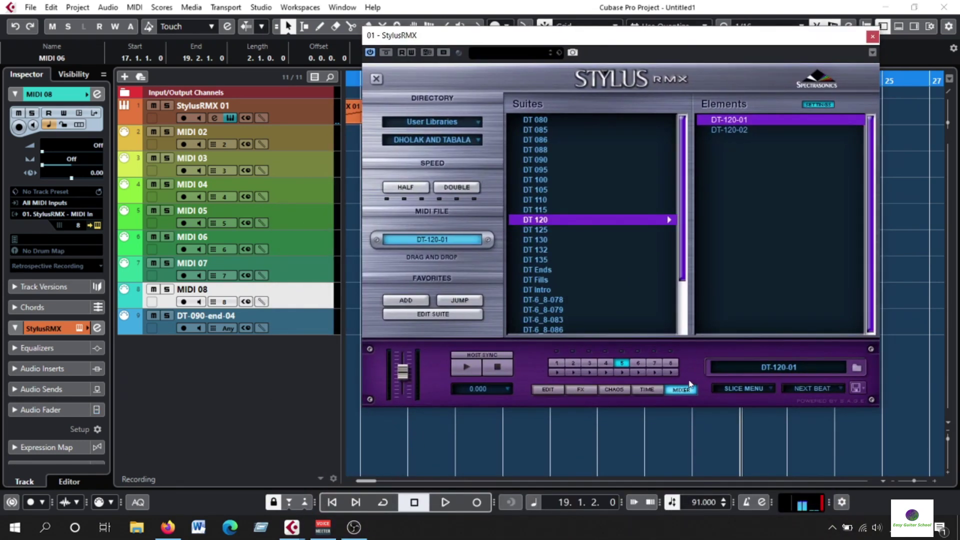
{"action": "left_click", "coordinate": [694, 389]}
{"action": "left_click", "coordinate": [417, 196]}
{"action": "left_click", "coordinate": [418, 165]}
{"action": "left_click", "coordinate": [417, 135]}
{"action": "left_click", "coordinate": [417, 105]}
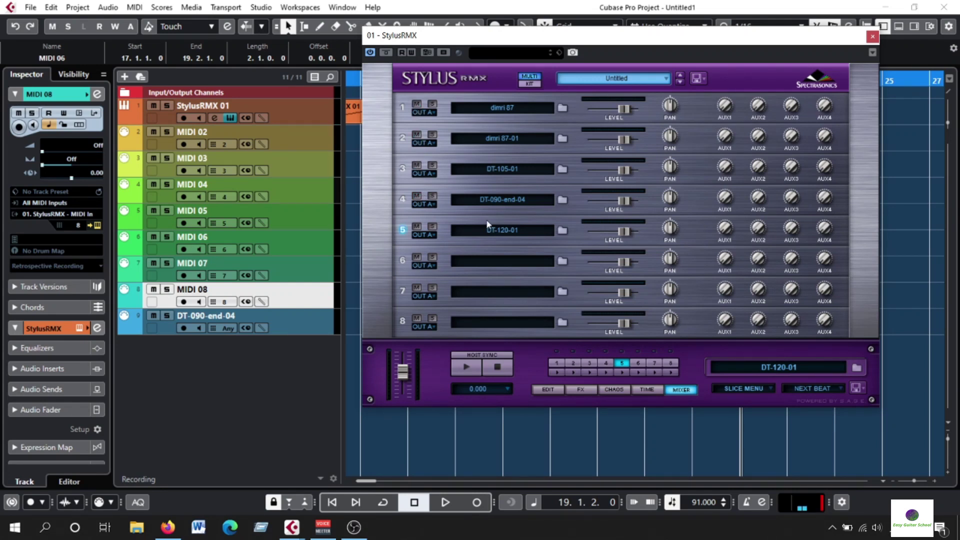
{"action": "left_click", "coordinate": [504, 231]}
- Bring the DT-120-01 MIDI file into the arrangement and place its part on the MIDI 05 track at 19.2.2.0
{"action": "left_click_drag", "start_coordinate": [605, 35], "coordinate": [285, 134]}
{"action": "left_click_drag", "start_coordinate": [124, 341], "coordinate": [745, 210]}
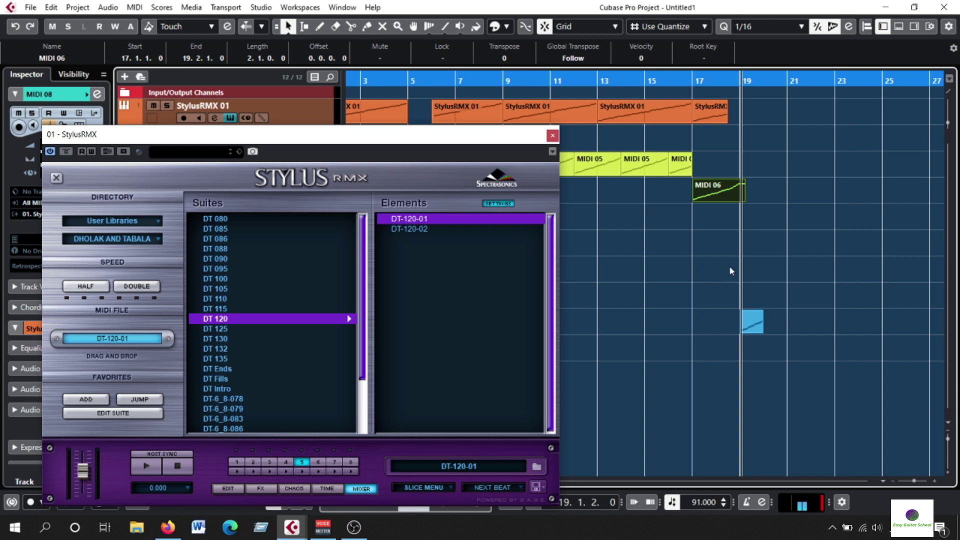
{"action": "left_click_drag", "start_coordinate": [758, 320], "coordinate": [762, 217]}
- Clear the plug-in window out of the way and remove the surplus DT-090-end-04 and DT-120-01 tracks
{"action": "left_click_drag", "start_coordinate": [521, 144], "coordinate": [504, 443]}
{"action": "left_click", "coordinate": [304, 320]}
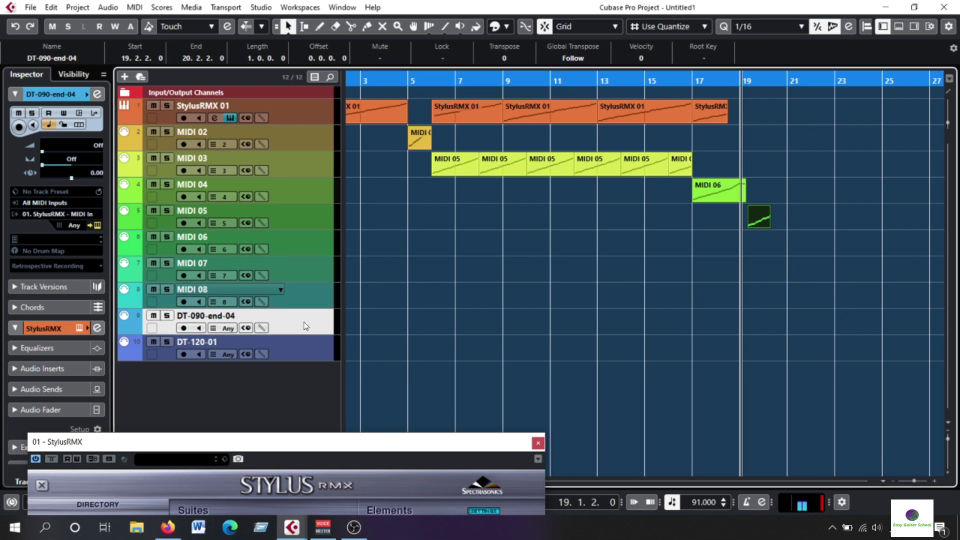
{"action": "right_click", "coordinate": [304, 320]}
{"action": "left_click", "coordinate": [368, 112]}
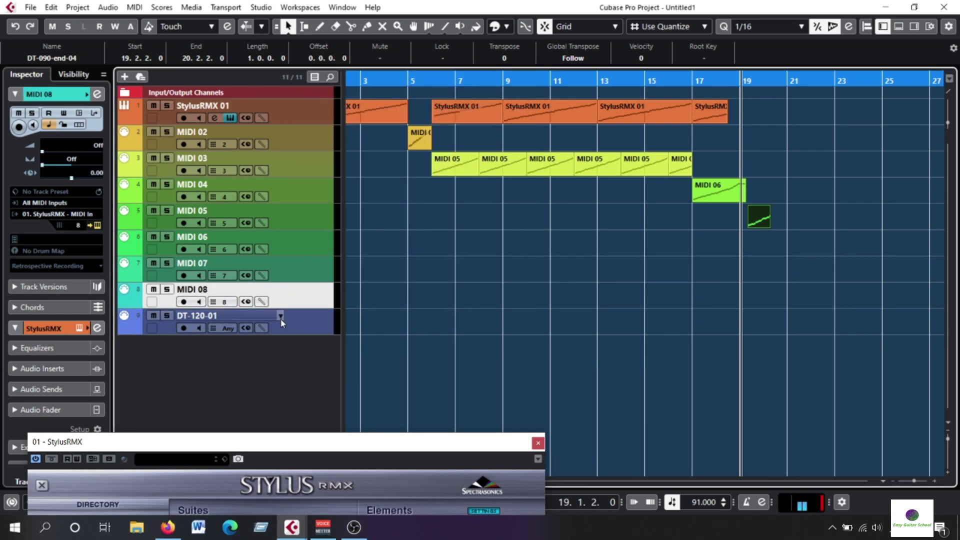
{"action": "left_click", "coordinate": [302, 320]}
{"action": "right_click", "coordinate": [309, 321]}
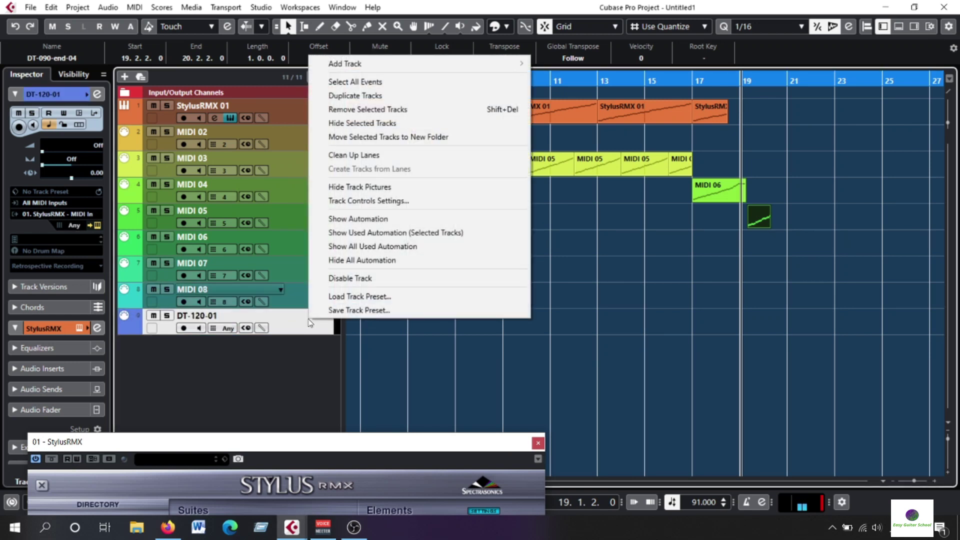
{"action": "left_click", "coordinate": [389, 112]}
- Move the part on the MIDI 05 track to start at 19.2.1.0, right where the MIDI 04 track's part ends
{"action": "left_click_drag", "start_coordinate": [773, 86], "coordinate": [661, 160]}
{"action": "left_click_drag", "start_coordinate": [617, 219], "coordinate": [604, 219]}
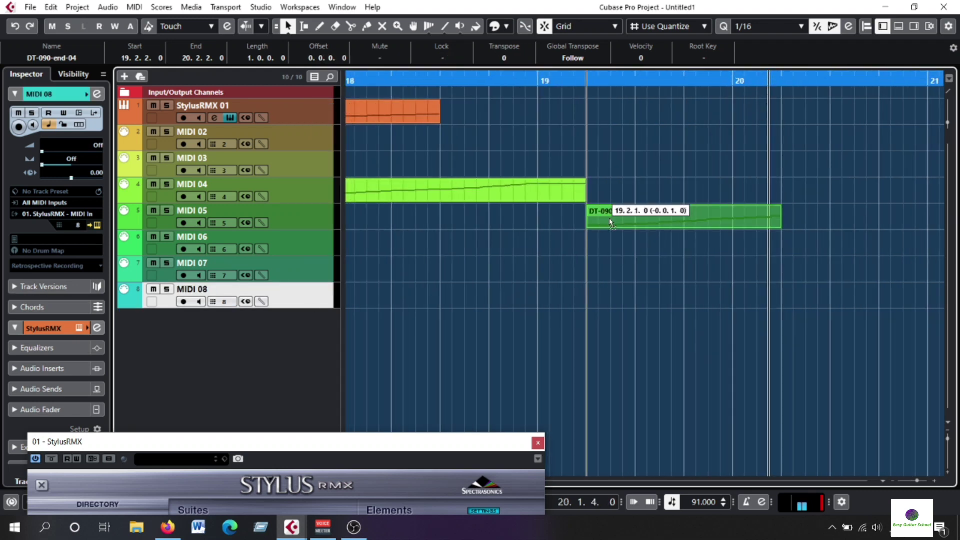
{"action": "left_click_drag", "start_coordinate": [614, 82], "coordinate": [614, 60]}
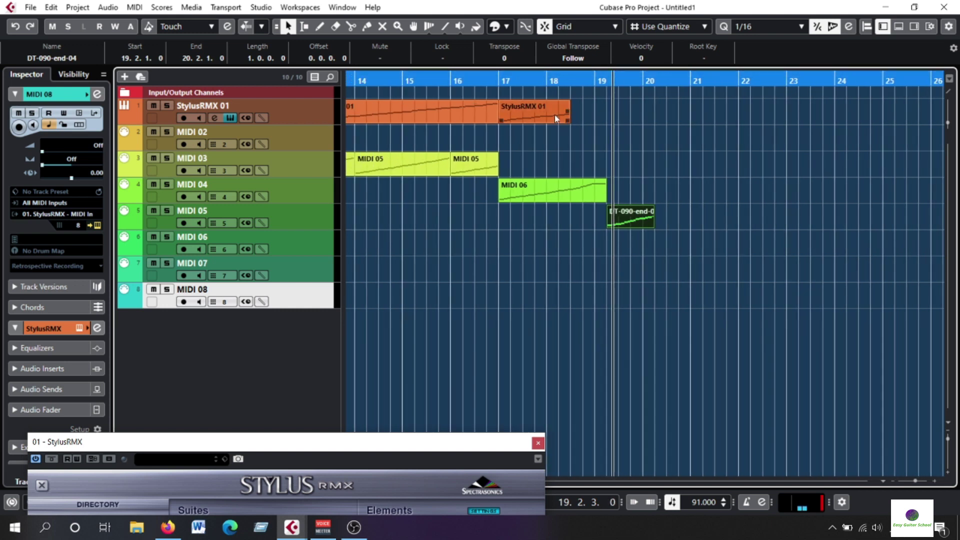
- Copy the last StylusRMX 01 part to 19.2.1.0 and play the transition from bar 16
{"action": "left_click", "coordinate": [554, 119]}
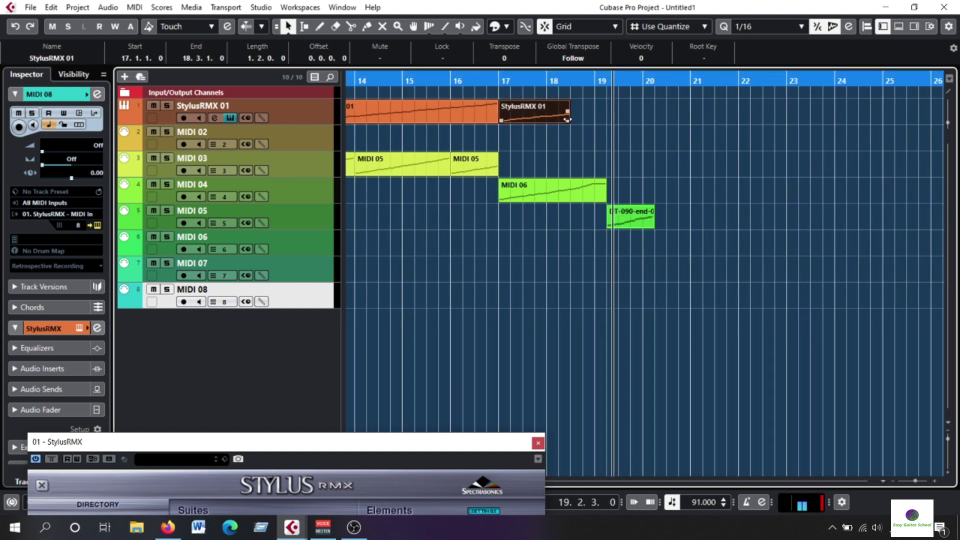
{"action": "left_click_drag", "start_coordinate": [570, 114], "coordinate": [639, 111]}
{"action": "left_click_drag", "start_coordinate": [607, 82], "coordinate": [514, 65]}
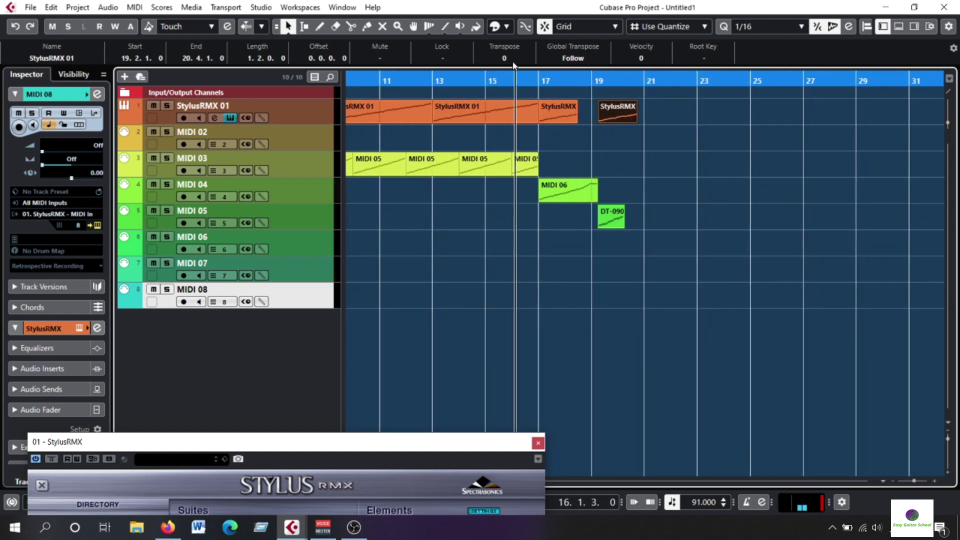
{"action": "key", "text": "space"}
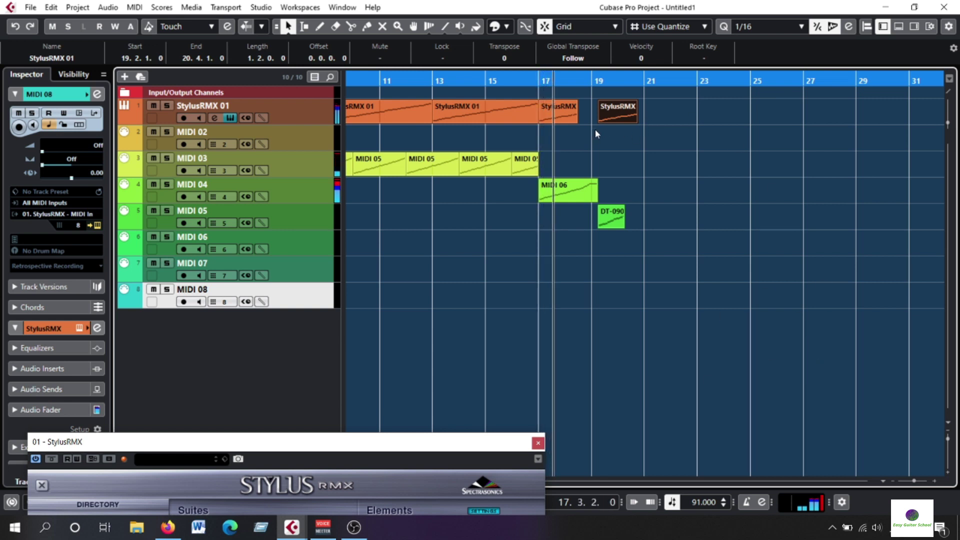
- Repeat the copied StylusRMX 01 part once directly behind itself, then select the part on the MIDI 05 track
{"action": "left_click_drag", "start_coordinate": [635, 120], "coordinate": [642, 115]}
{"action": "left_click", "coordinate": [613, 220]}
{"action": "key", "text": "space"}
- Shorten the MIDI 04 track's part to end at 19.1.1.0 and move the StylusRMX 01 and MIDI 05 track parts back to start there
{"action": "left_click_drag", "start_coordinate": [589, 79], "coordinate": [589, 107]}
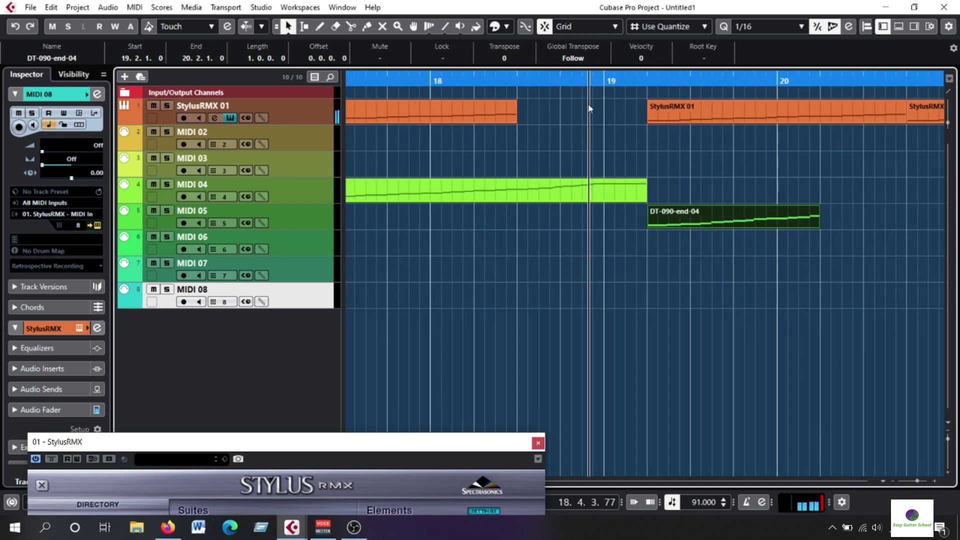
{"action": "left_click_drag", "start_coordinate": [646, 198], "coordinate": [601, 198]}
{"action": "left_click_drag", "start_coordinate": [701, 104], "coordinate": [656, 104]}
{"action": "left_click", "coordinate": [665, 220]}
{"action": "left_click_drag", "start_coordinate": [665, 220], "coordinate": [619, 220]}
{"action": "key", "text": "g"}
{"action": "key", "text": "g"}
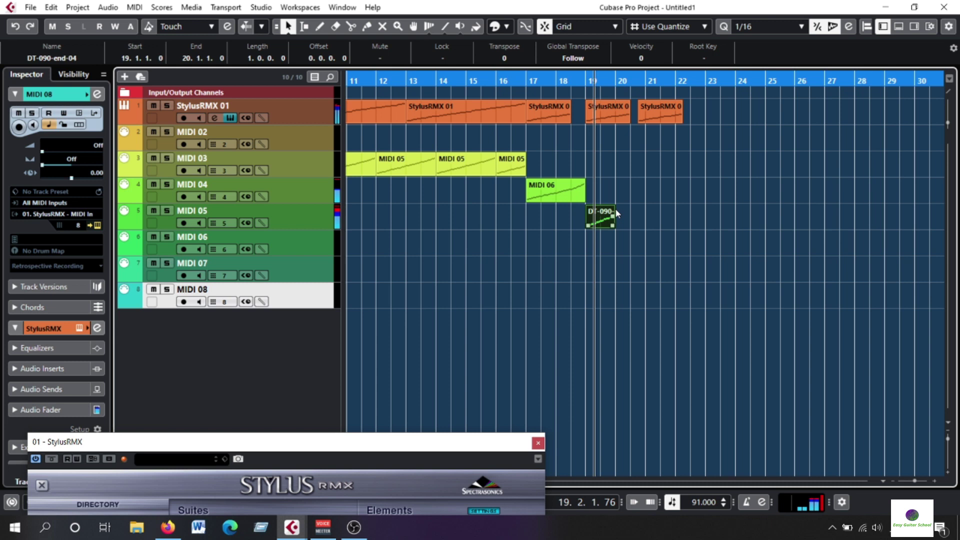
- Stop playback and close the gap by moving the last StylusRMX 01 part to start at 20.3.1.0
{"action": "left_click", "coordinate": [611, 112]}
{"action": "key", "text": "space"}
{"action": "left_click_drag", "start_coordinate": [643, 82], "coordinate": [643, 115]}
{"action": "double_click", "coordinate": [643, 115]}
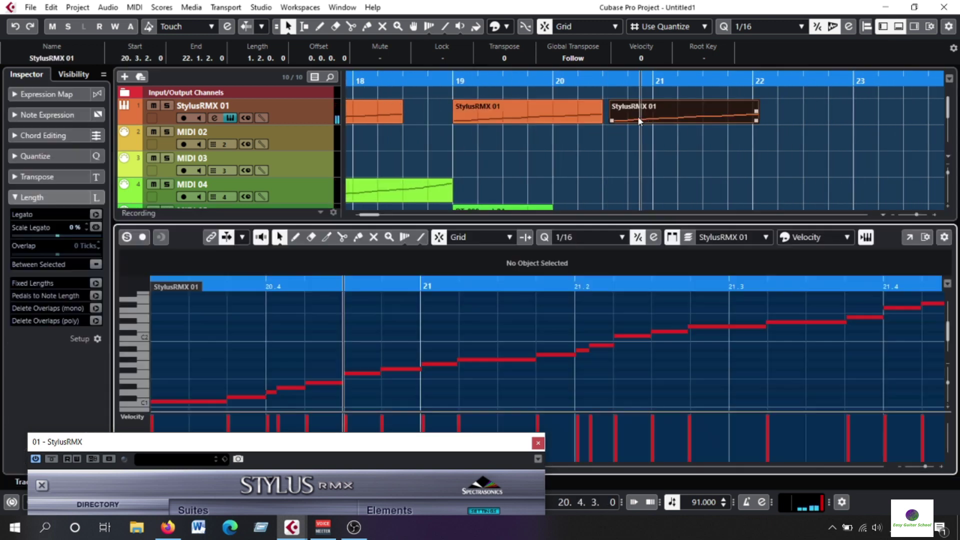
{"action": "left_click", "coordinate": [898, 26]}
{"action": "left_click_drag", "start_coordinate": [689, 115], "coordinate": [682, 116]}
{"action": "left_click_drag", "start_coordinate": [611, 84], "coordinate": [607, 59]}
- Duplicate the DT-090-end-04 part on the MIDI 05 track four times, filling bars 19 to 24
{"action": "left_click_drag", "start_coordinate": [573, 80], "coordinate": [573, 92]}
{"action": "left_click", "coordinate": [592, 216]}
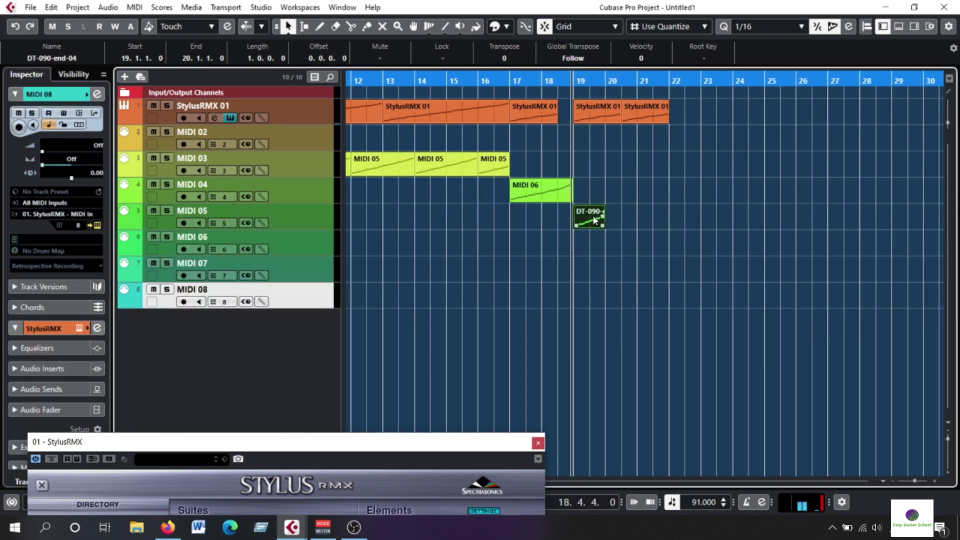
{"action": "key", "text": "ctrl+d"}
{"action": "key", "text": "ctrl+d"}
{"action": "key", "text": "ctrl+d"}
{"action": "key", "text": "ctrl+d"}
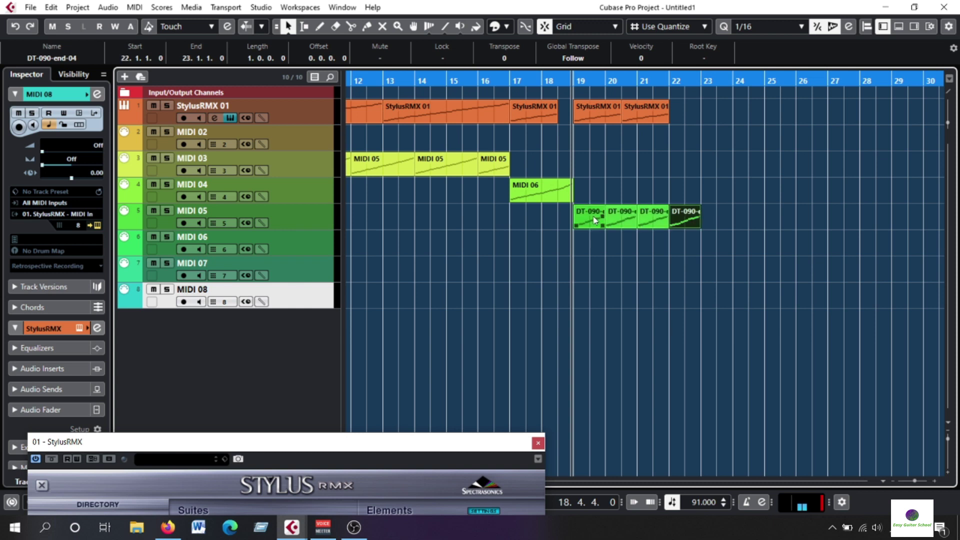
- Copy a two-bar MIDI 05 part on the MIDI 03 track to 19.1.1.0 and duplicate it three times up to bar 27
{"action": "left_click", "coordinate": [458, 165]}
{"action": "left_click_drag", "start_coordinate": [475, 169], "coordinate": [604, 172]}
{"action": "double_click", "coordinate": [575, 83]}
{"action": "mouse_move", "coordinate": [575, 83]}
{"action": "left_mouse_down"}
{"action": "mouse_move", "coordinate": [569, 113]}
{"action": "mouse_move", "coordinate": [568, 91]}
{"action": "left_mouse_up"}
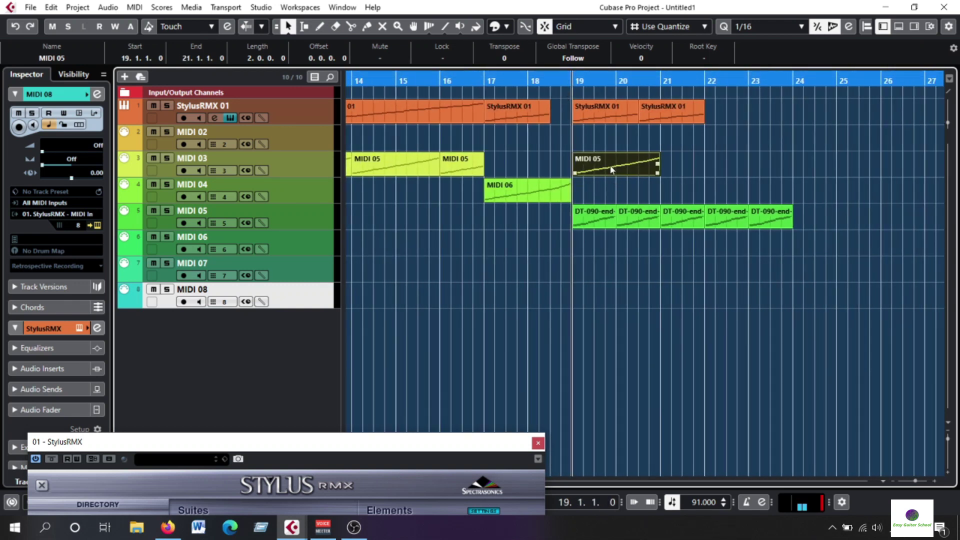
{"action": "key", "text": "ctrl+d"}
{"action": "key", "text": "ctrl+d"}
{"action": "key", "text": "ctrl+d"}
- Duplicate the last StylusRMX 01 part three times so the sequence runs to 26.3.1.0
{"action": "left_click", "coordinate": [689, 111]}
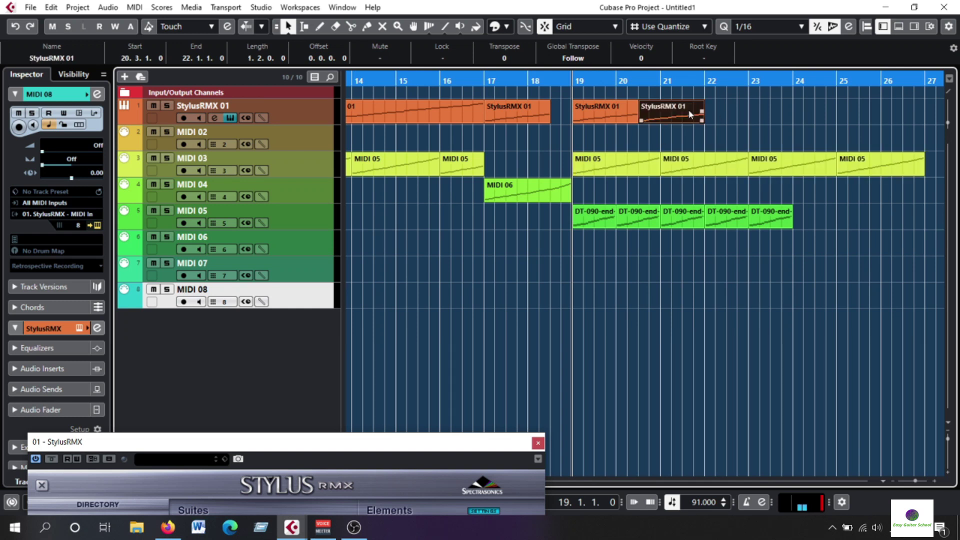
{"action": "key", "text": "ctrl+d"}
{"action": "key", "text": "ctrl+d"}
{"action": "key", "text": "ctrl+d"}
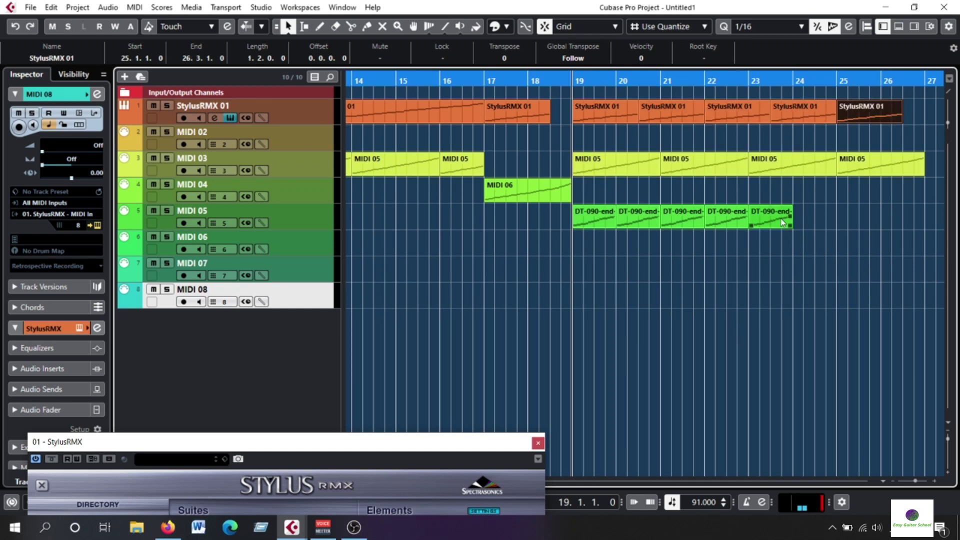
- Duplicate the last DT-090-end-04 part twice up to 26.1.1.0 and set the playback position to 16.2.4.0
{"action": "left_click", "coordinate": [783, 222]}
{"action": "key", "text": "ctrl+d"}
{"action": "key", "text": "ctrl+d"}
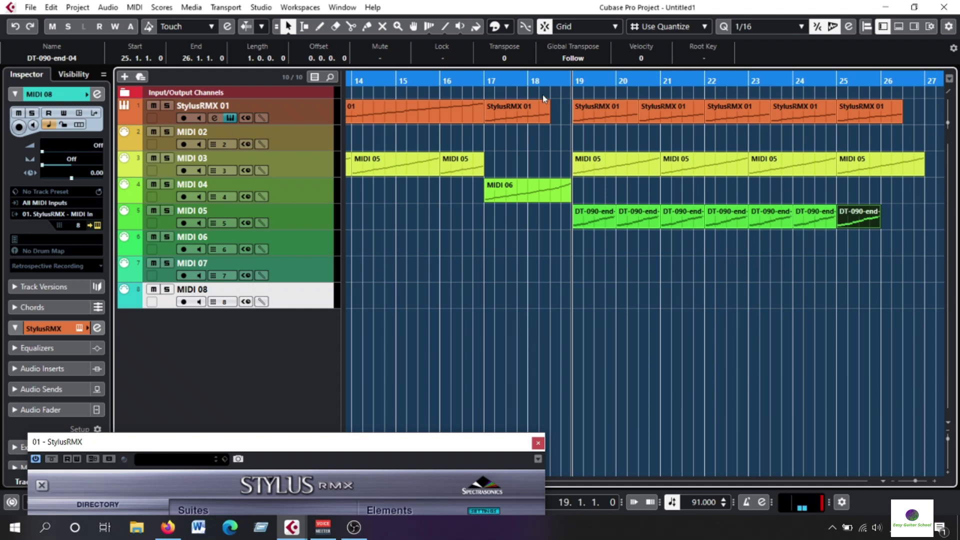
{"action": "left_click", "coordinate": [460, 79]}
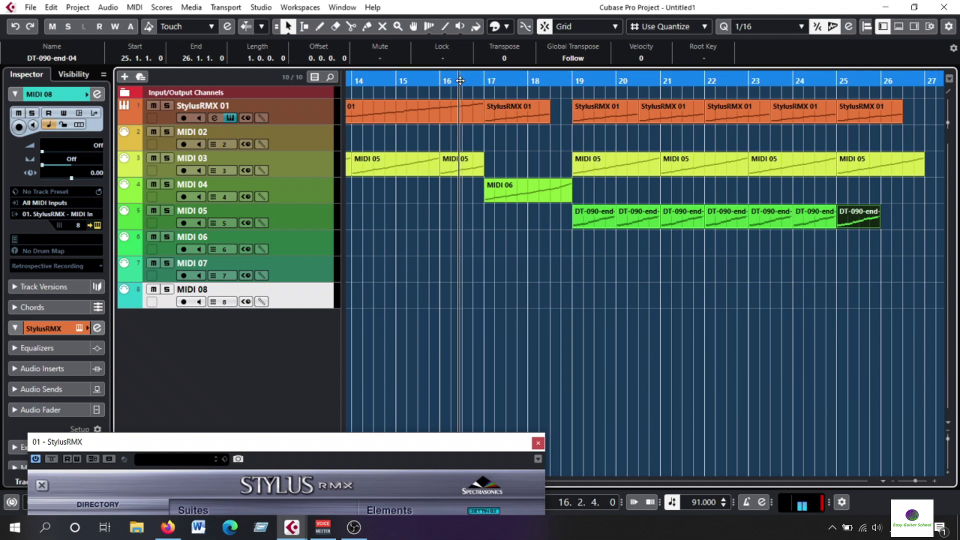
- Play the arrangement from 16.2.4.0 to hear the transition into the parts starting at bar 19
{"action": "key", "text": "space"}
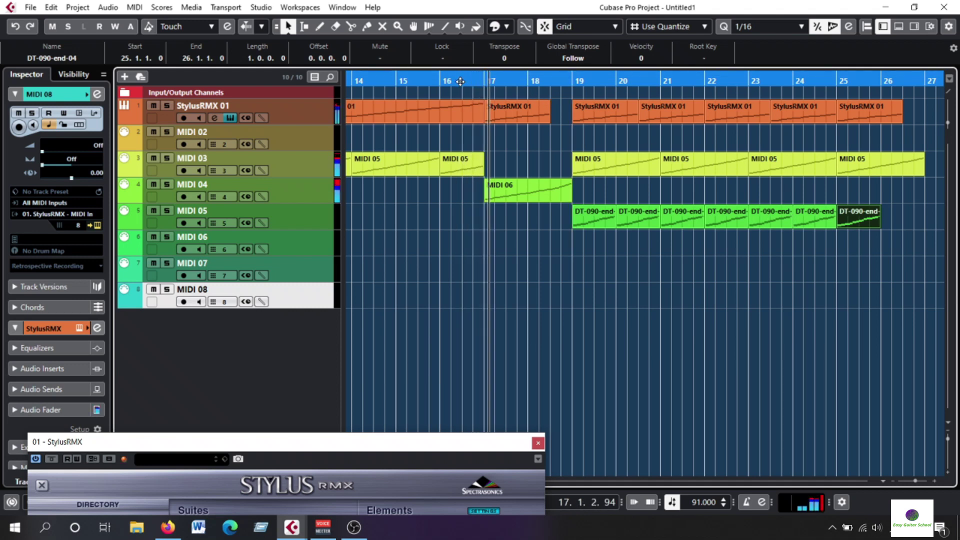
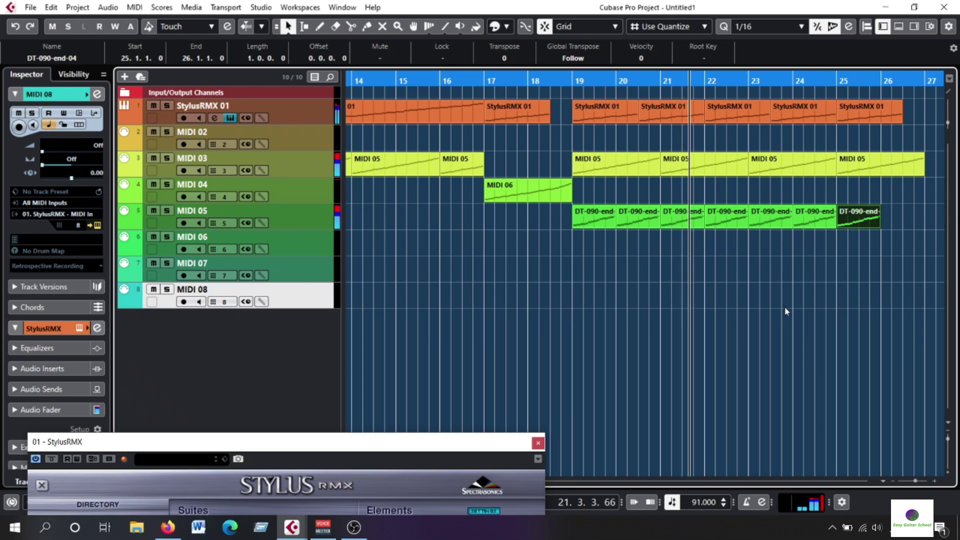
{"action": "left_click_drag", "start_coordinate": [915, 481], "coordinate": [913, 480]}
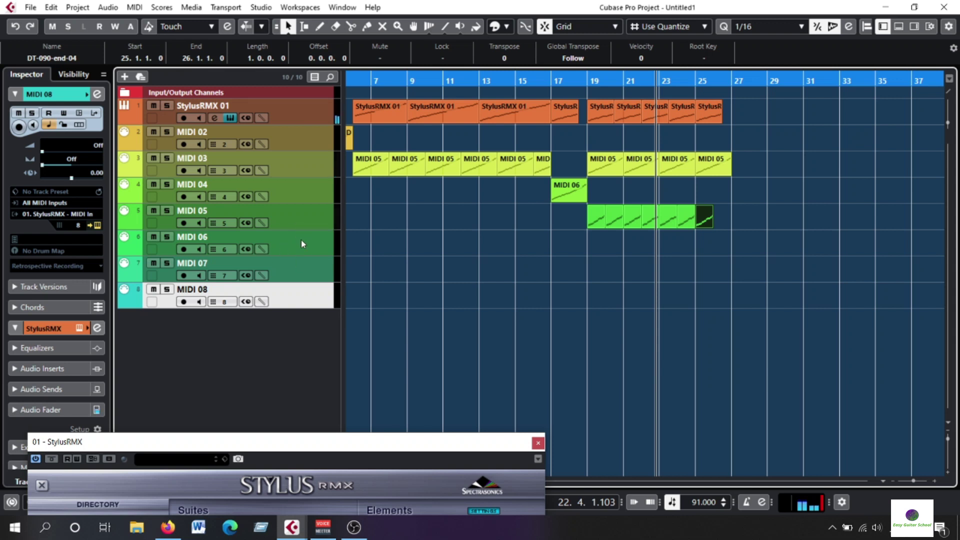
- Bring the StylusRMX window into full view, open the loop browser for part 6 and set its directory to User Libraries
{"action": "left_click_drag", "start_coordinate": [324, 448], "coordinate": [599, 15]}
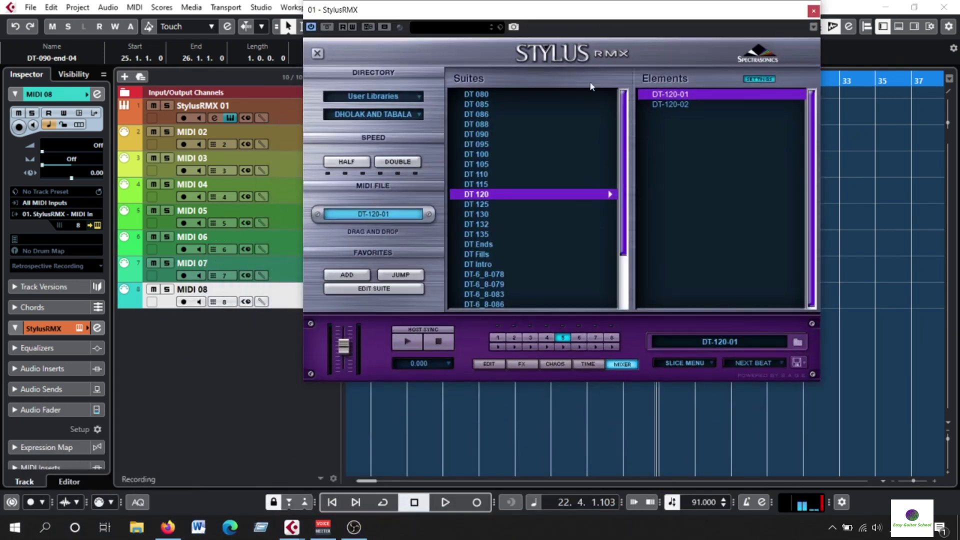
{"action": "left_click", "coordinate": [630, 366]}
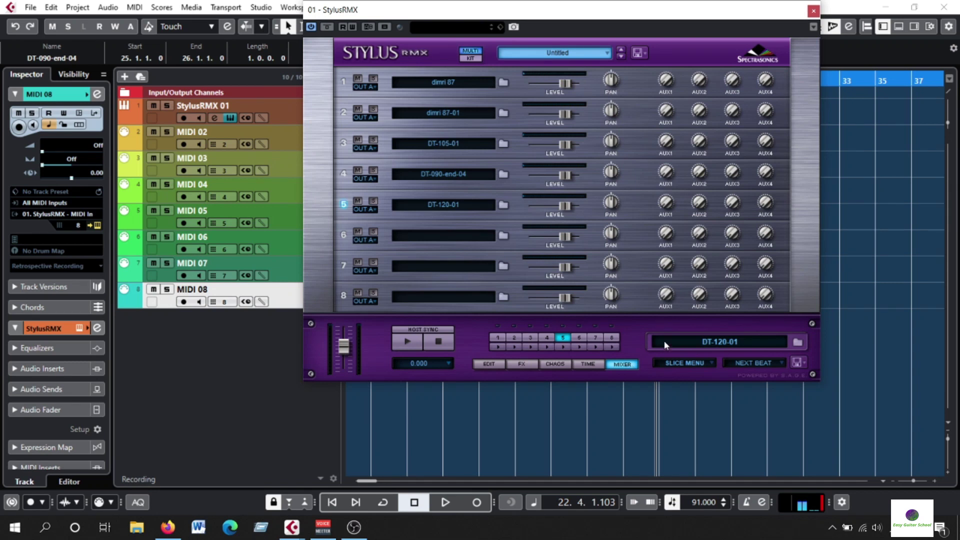
{"action": "left_click", "coordinate": [454, 240]}
{"action": "left_click", "coordinate": [406, 98]}
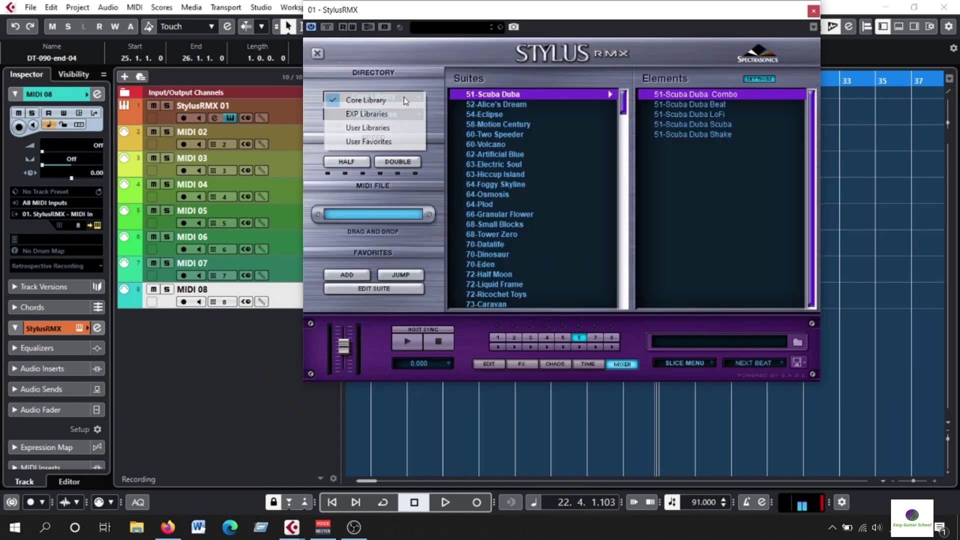
{"action": "left_click", "coordinate": [390, 125]}
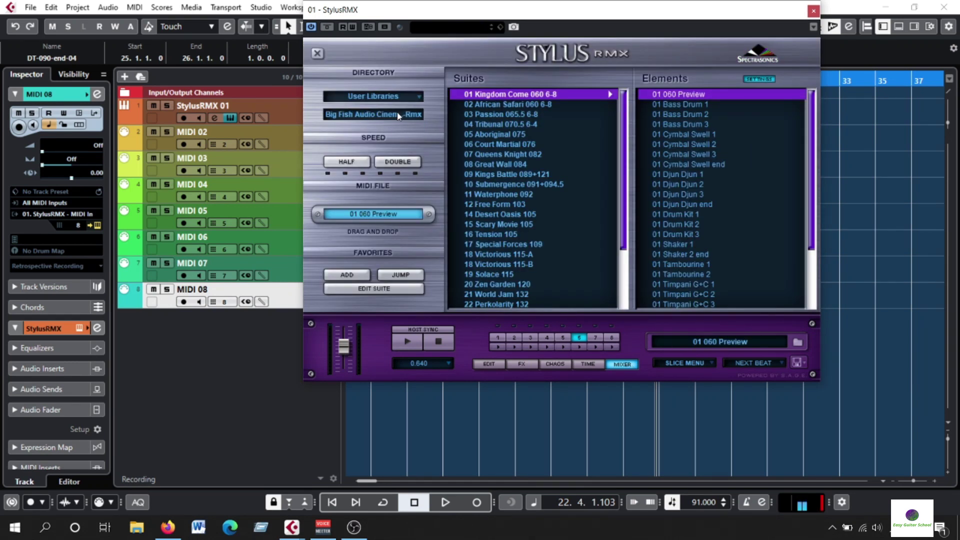
- Try the Ramesh Ram Loops library and the Ramesh Krm Vnd Std Loops library for part 6
{"action": "left_click", "coordinate": [399, 115]}
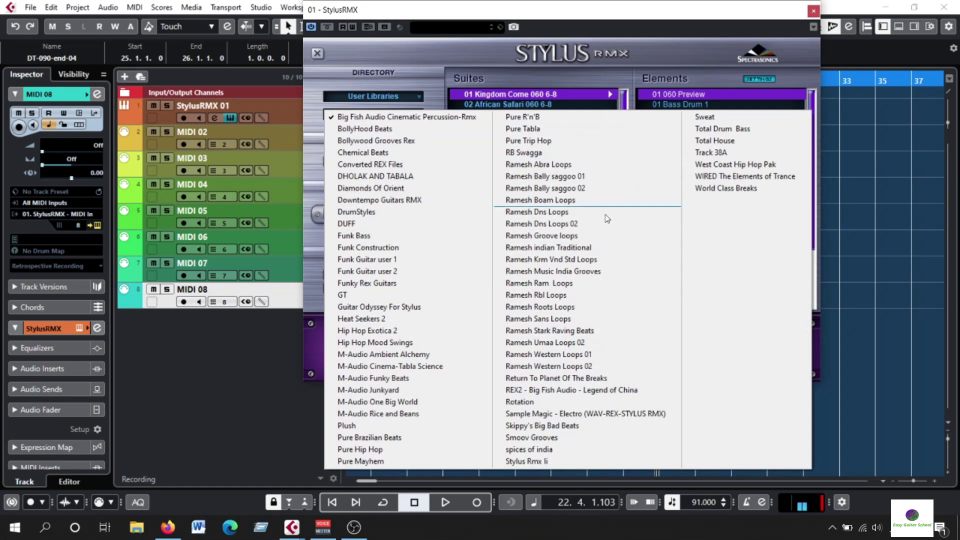
{"action": "left_click", "coordinate": [576, 284]}
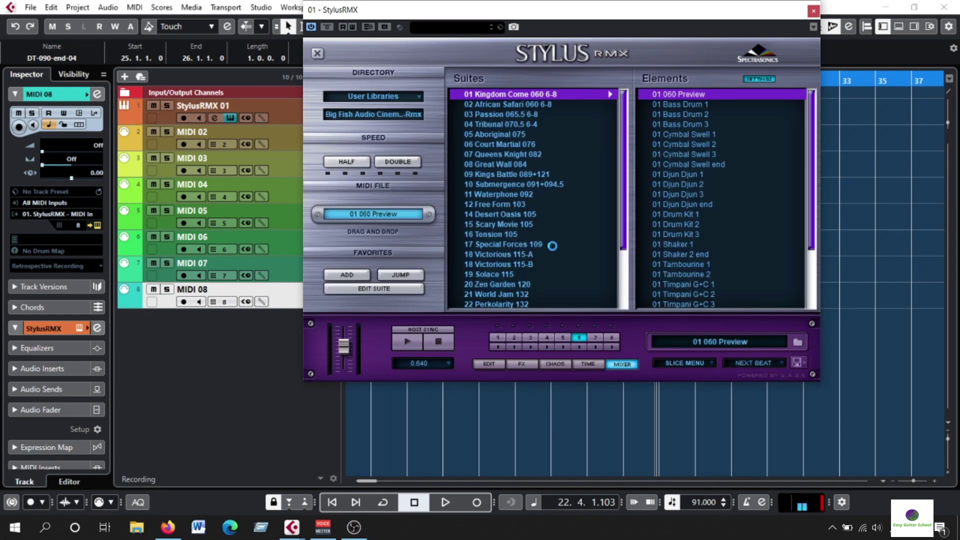
{"action": "left_click", "coordinate": [409, 345]}
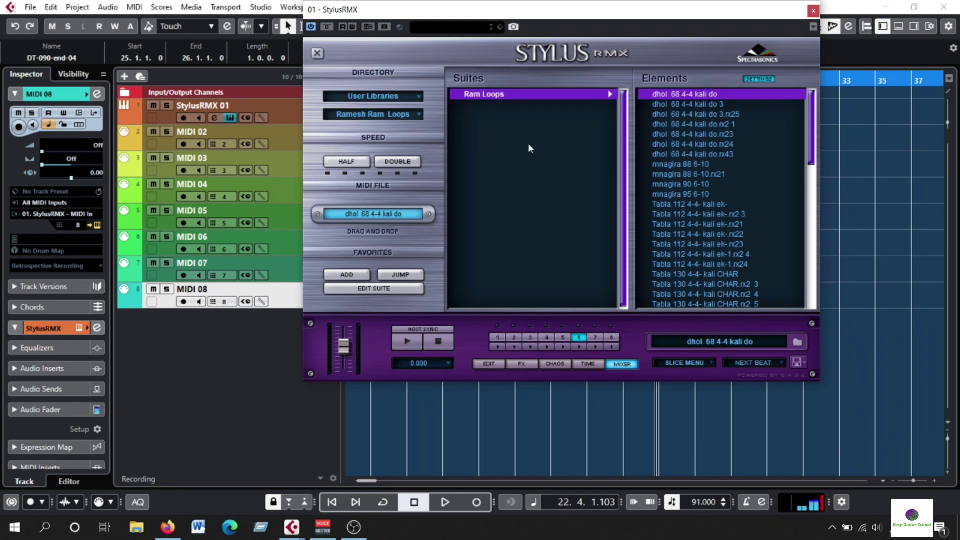
{"action": "left_click", "coordinate": [400, 115]}
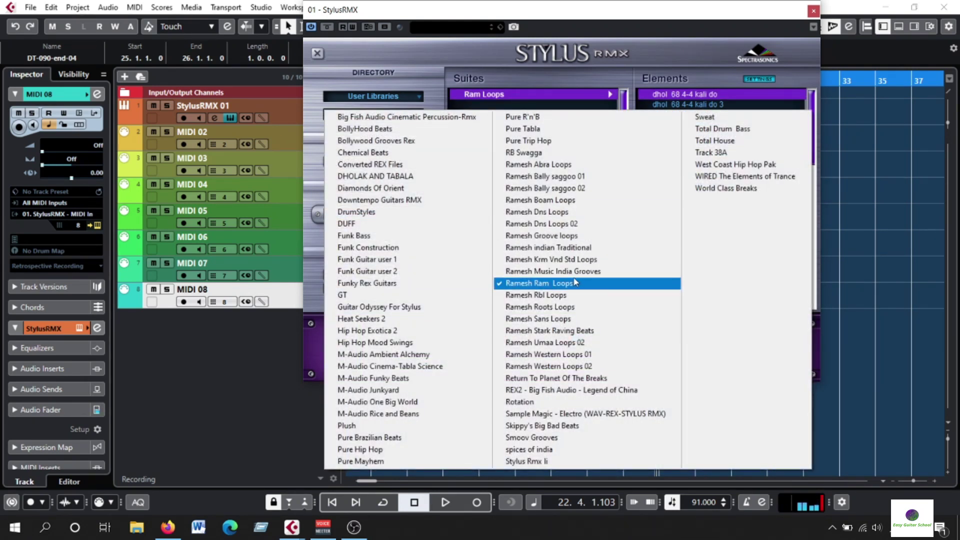
{"action": "left_click", "coordinate": [580, 260]}
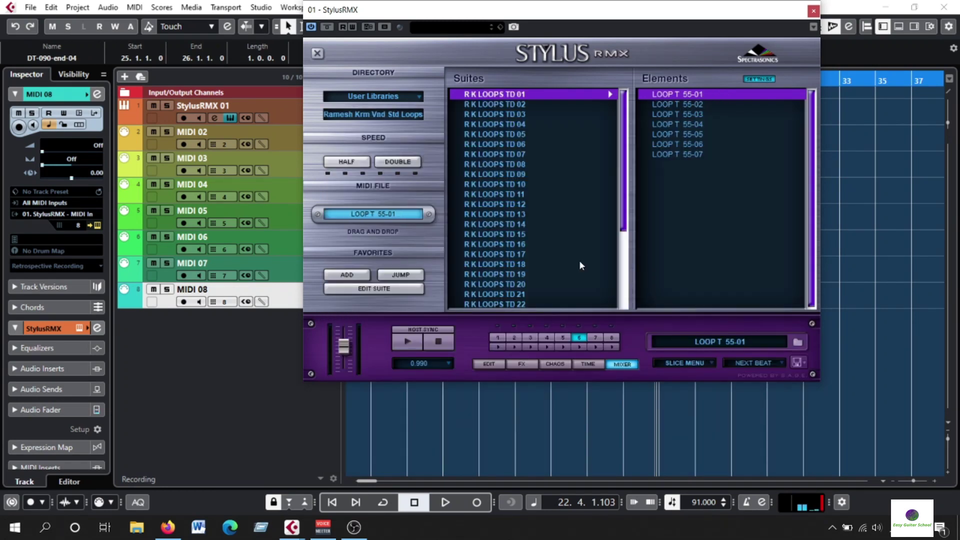
- Mute parts 1 to 5 in the StylusRMX mixer and preview LOOP T 55-01 on part 6
{"action": "left_click", "coordinate": [620, 364]}
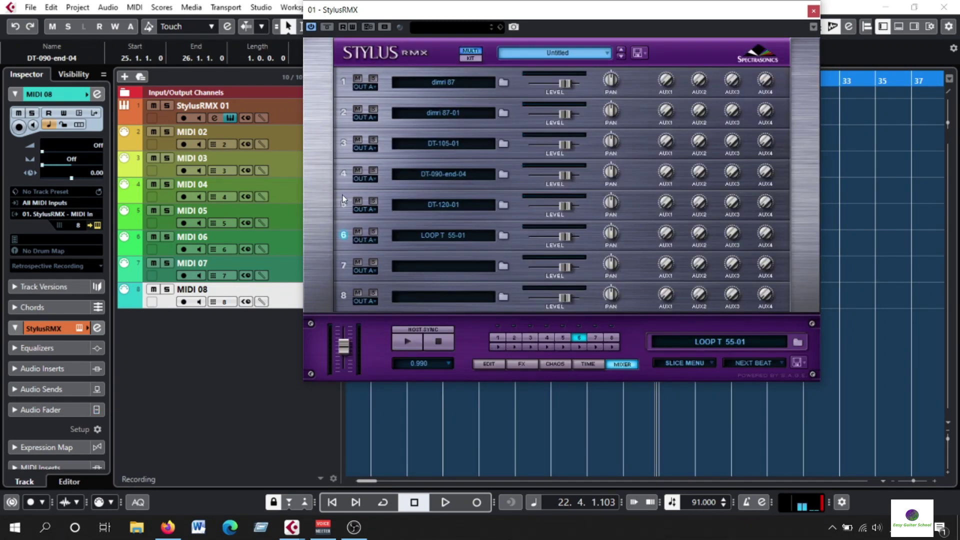
{"action": "left_click", "coordinate": [408, 343]}
{"action": "left_click", "coordinate": [463, 238]}
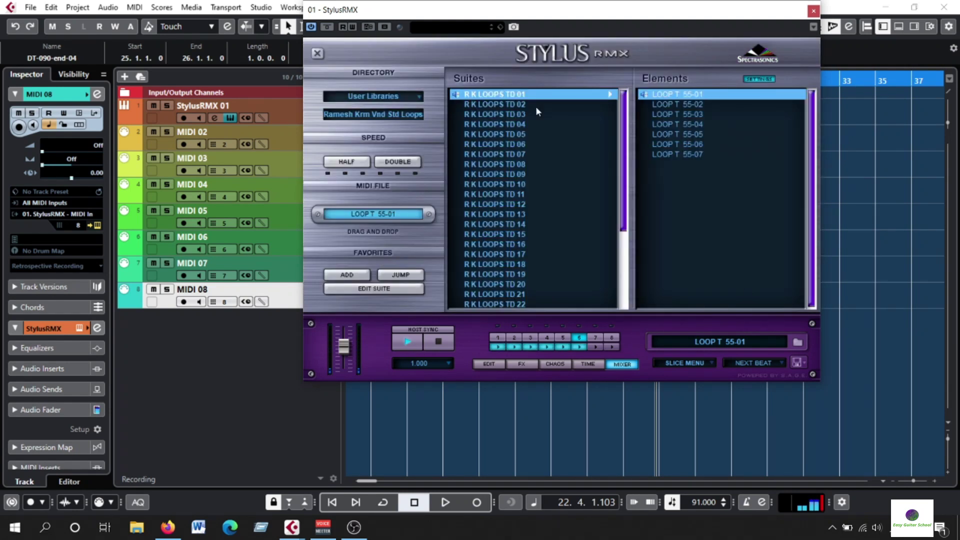
- Audition the Ramesh indian Traditional, Ramesh Dns Loops and Ramesh Dns Loops 02 libraries on part 6
{"action": "left_click", "coordinate": [383, 114]}
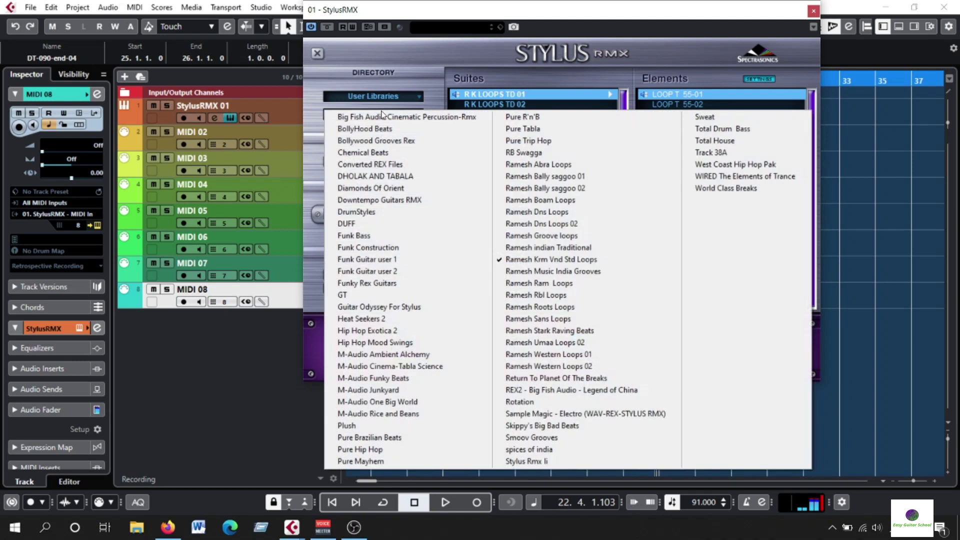
{"action": "left_click", "coordinate": [598, 248]}
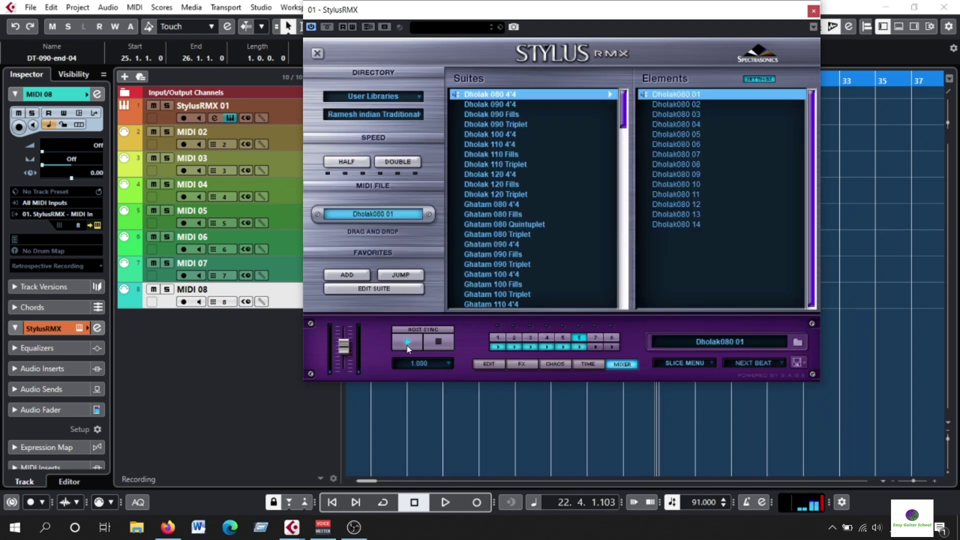
{"action": "left_click", "coordinate": [414, 115]}
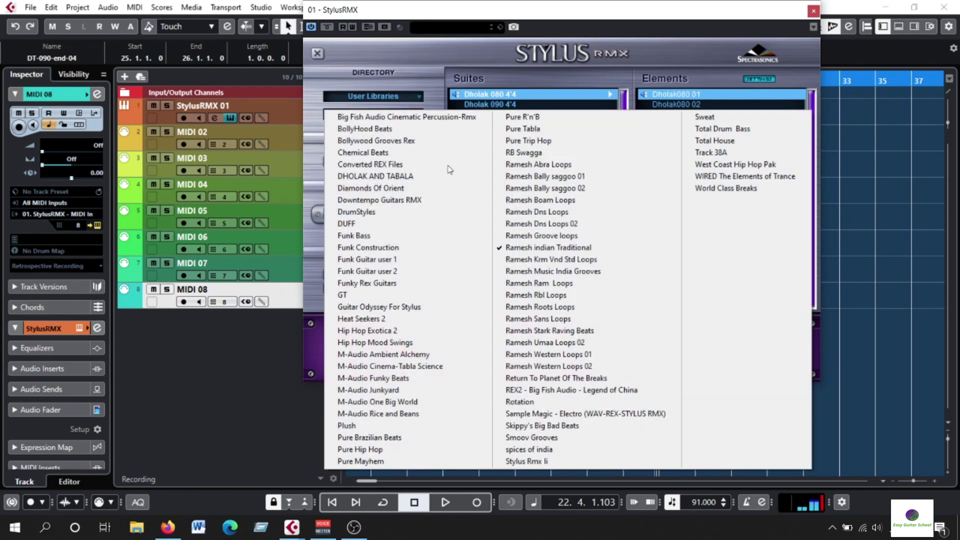
{"action": "left_click", "coordinate": [572, 213]}
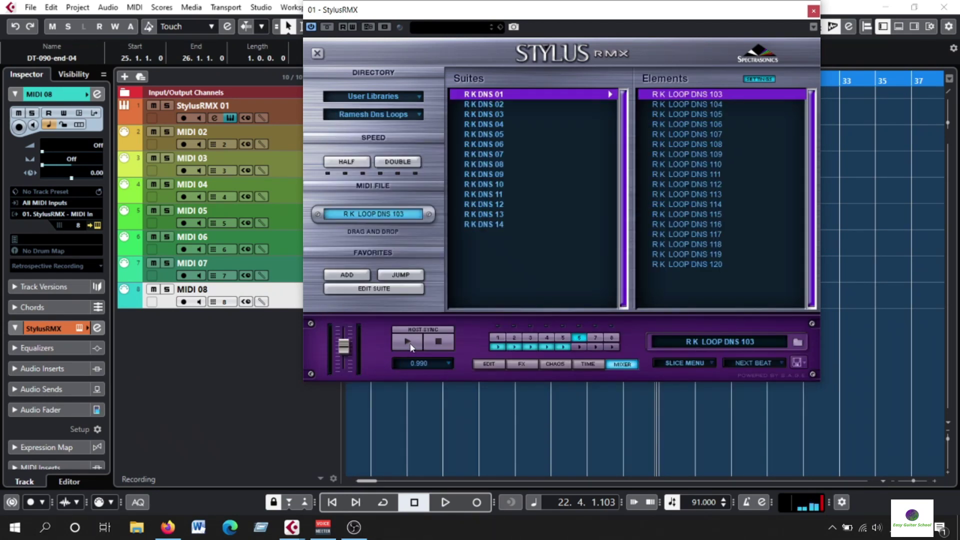
{"action": "left_click", "coordinate": [403, 119]}
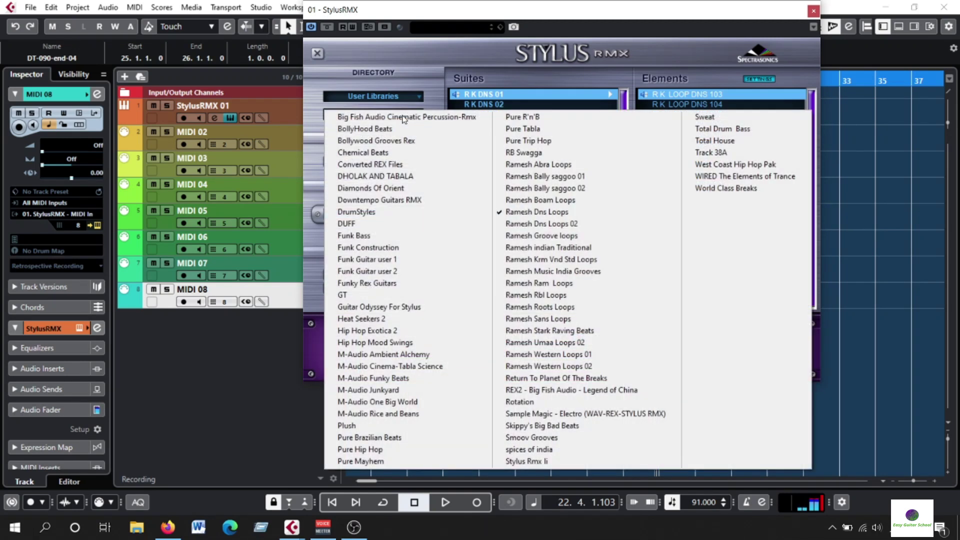
{"action": "left_click", "coordinate": [562, 224]}
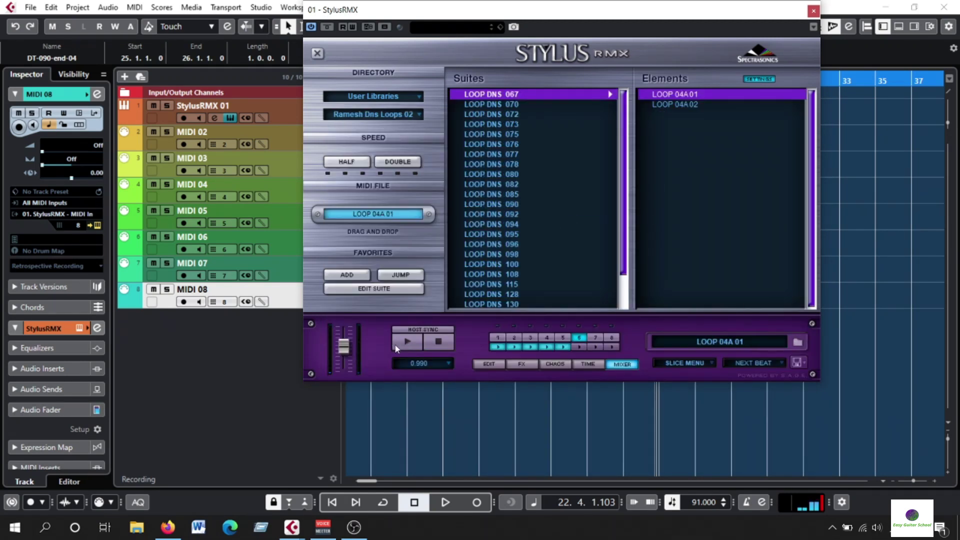
- Load the Ramesh Bally saggoo 02 library into part 6 and preview its Track 38A loop
{"action": "left_click", "coordinate": [394, 118]}
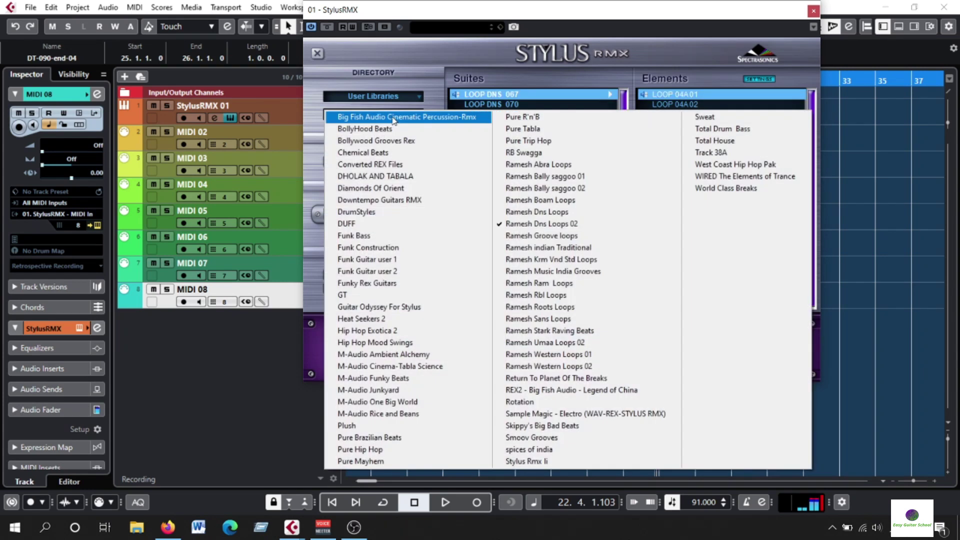
{"action": "left_click", "coordinate": [598, 181]}
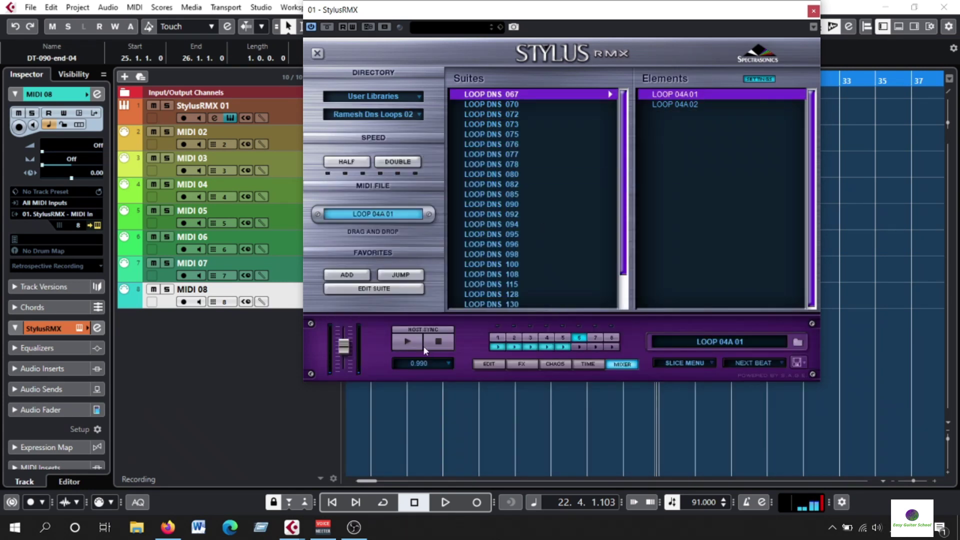
{"action": "left_click", "coordinate": [407, 343]}
{"action": "left_click", "coordinate": [406, 115]}
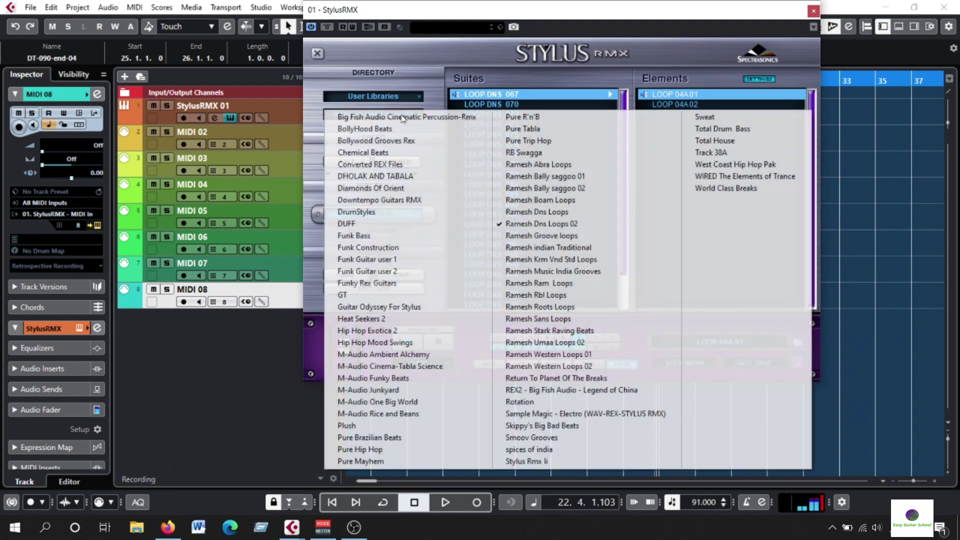
{"action": "left_click", "coordinate": [575, 188]}
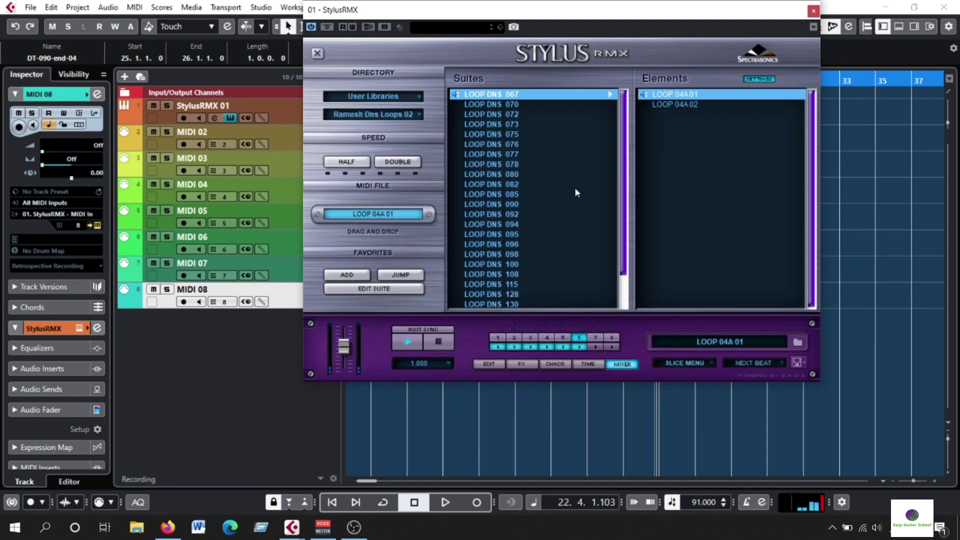
{"action": "left_click", "coordinate": [407, 339]}
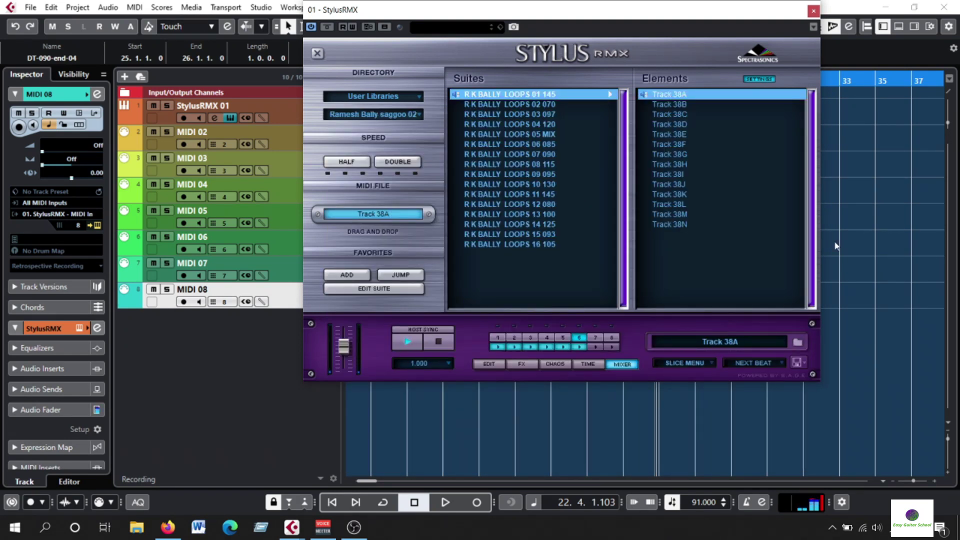
- Audition elements from Track 38B to Track 38N in the R K BALLY LOOPS 01 145 suite and return to Track 38A
{"action": "left_click", "coordinate": [677, 107]}
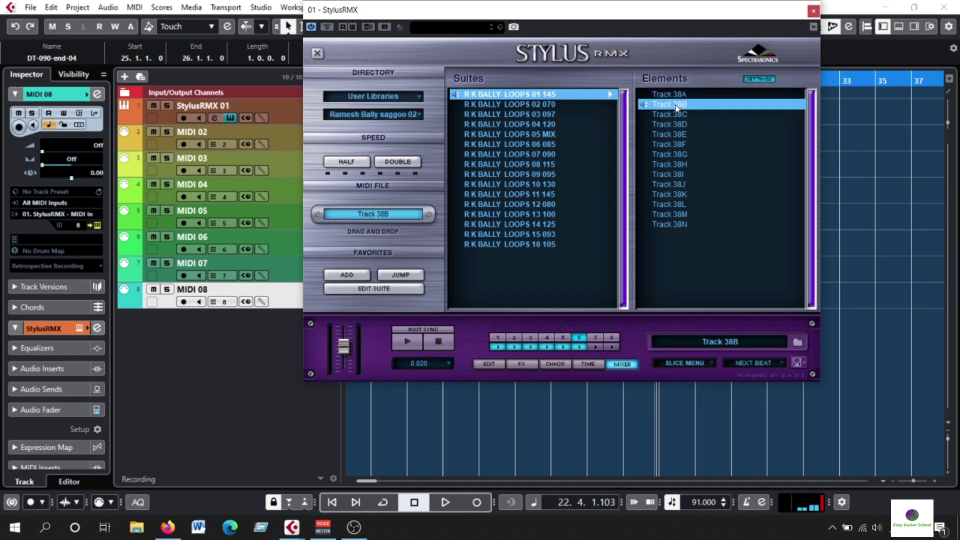
{"action": "left_click", "coordinate": [680, 115]}
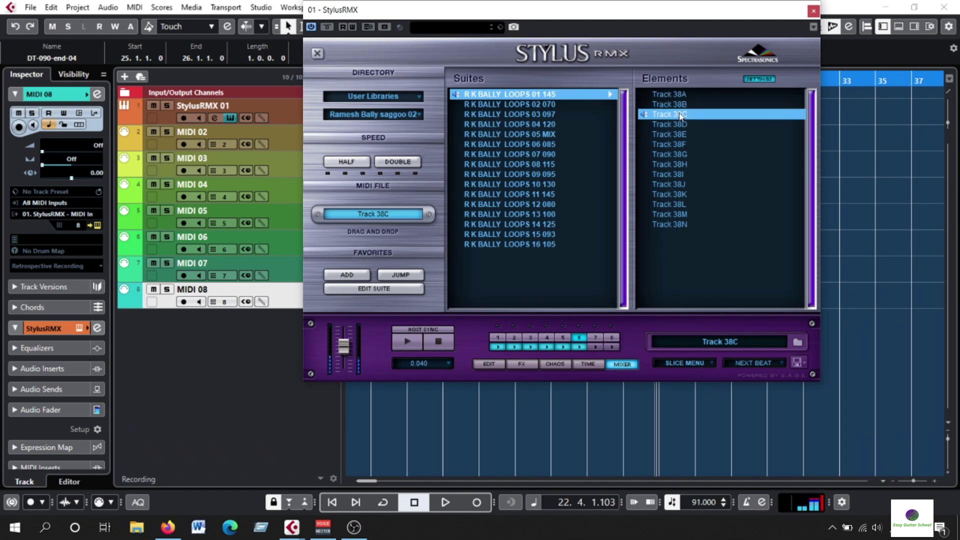
{"action": "left_click", "coordinate": [681, 146]}
{"action": "left_click", "coordinate": [682, 167]}
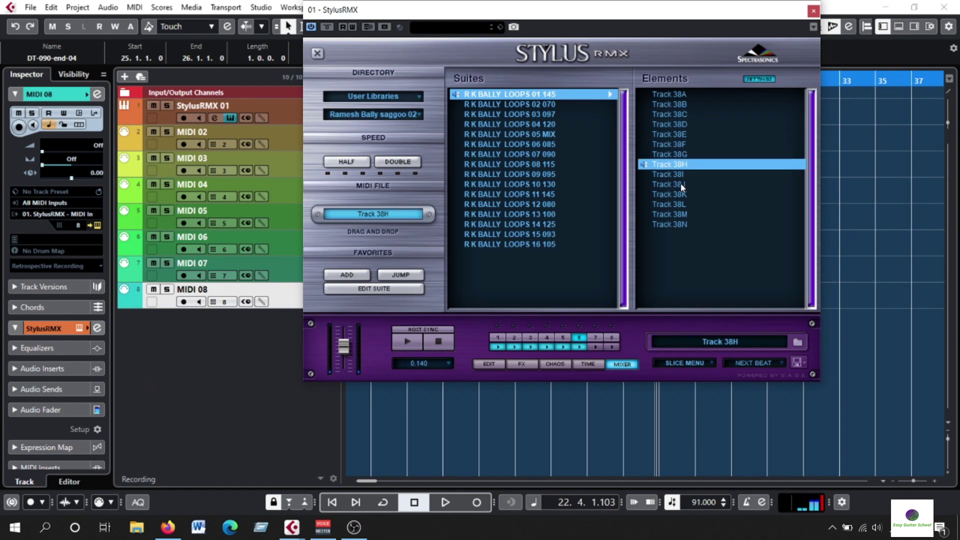
{"action": "left_click", "coordinate": [677, 175]}
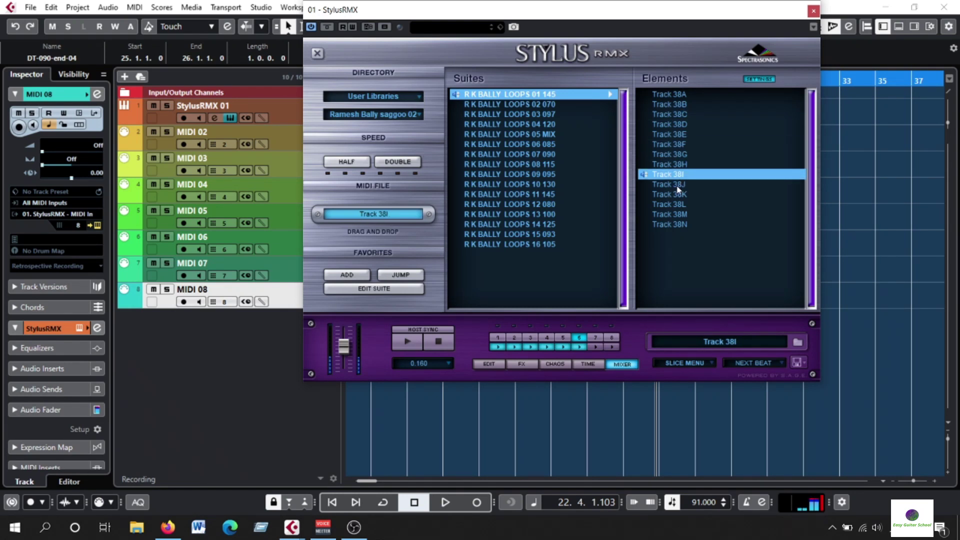
{"action": "left_click", "coordinate": [679, 185]}
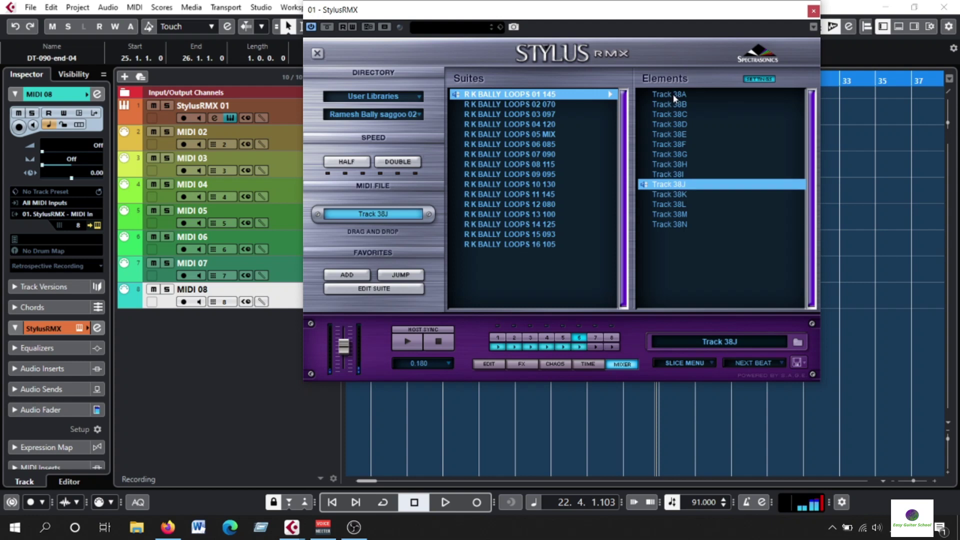
{"action": "left_click", "coordinate": [680, 205]}
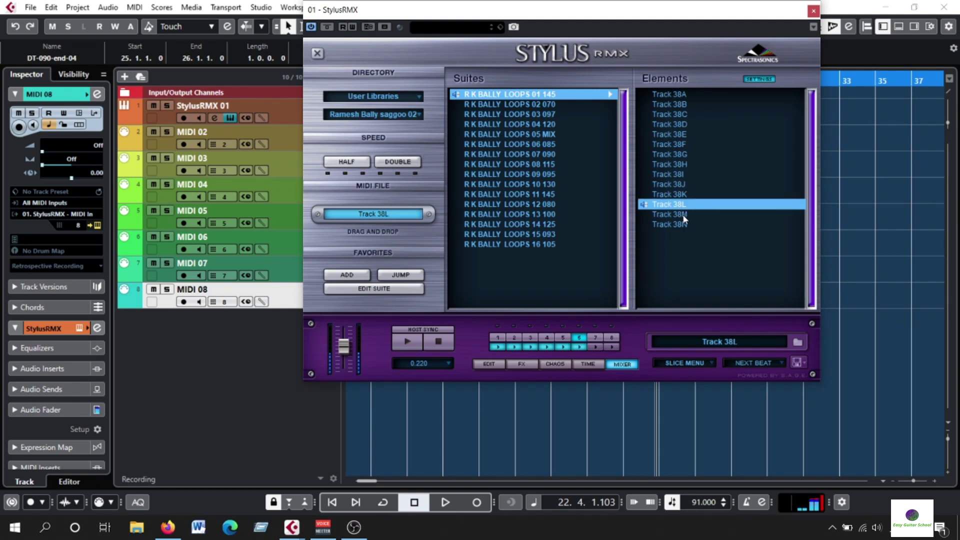
{"action": "left_click", "coordinate": [683, 215]}
{"action": "left_click", "coordinate": [683, 226]}
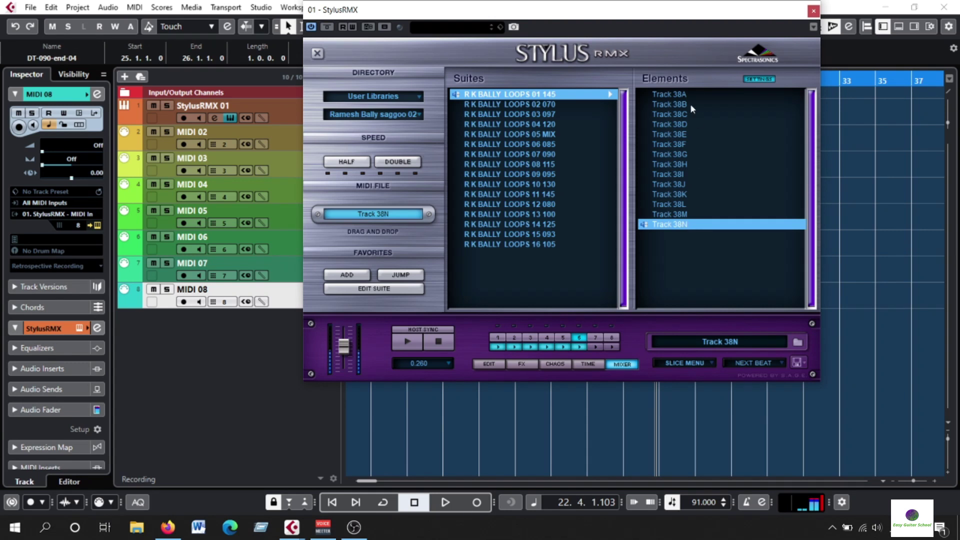
{"action": "left_click", "coordinate": [679, 95]}
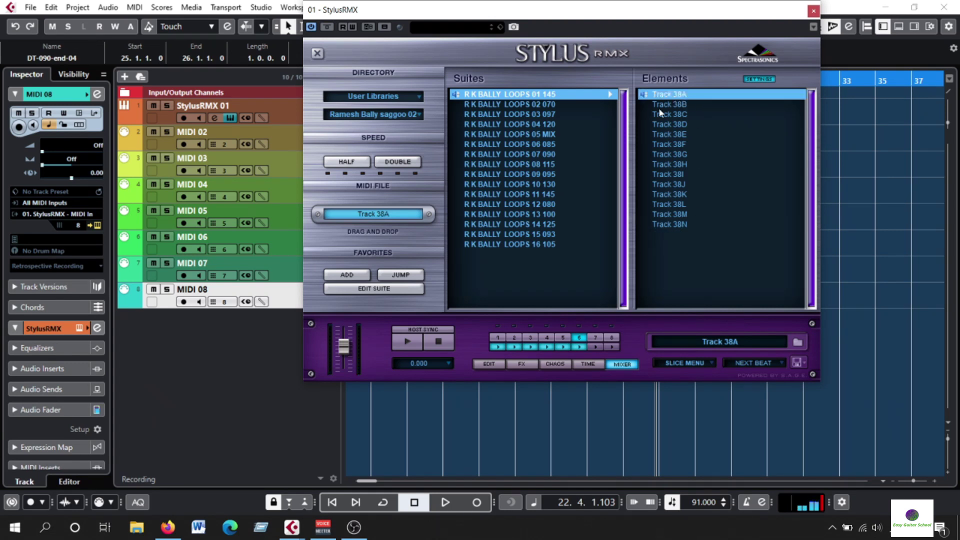
- Return to the StylusRMX mixer and move the plug-in window aside so the full track list is uncovered
{"action": "left_click", "coordinate": [628, 364]}
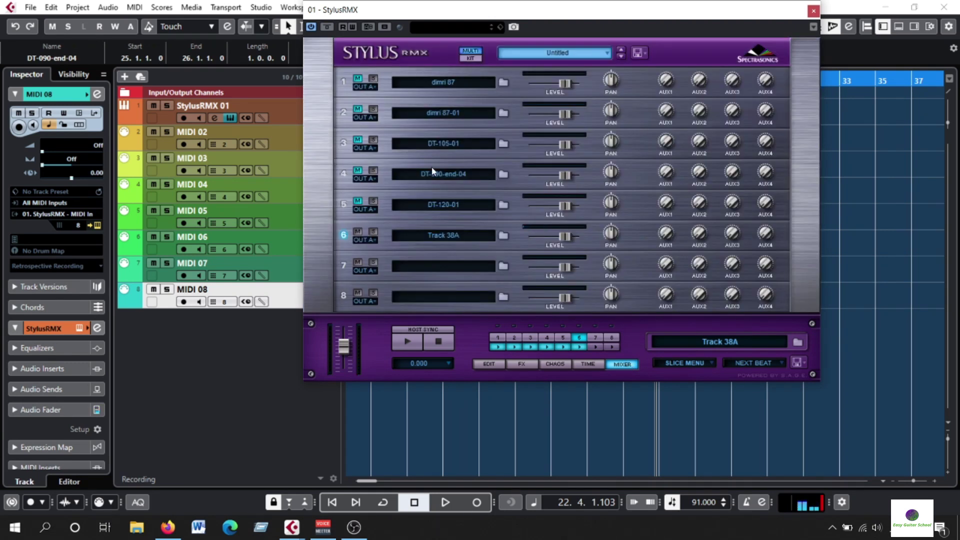
{"action": "left_click_drag", "start_coordinate": [489, 15], "coordinate": [626, 121]}
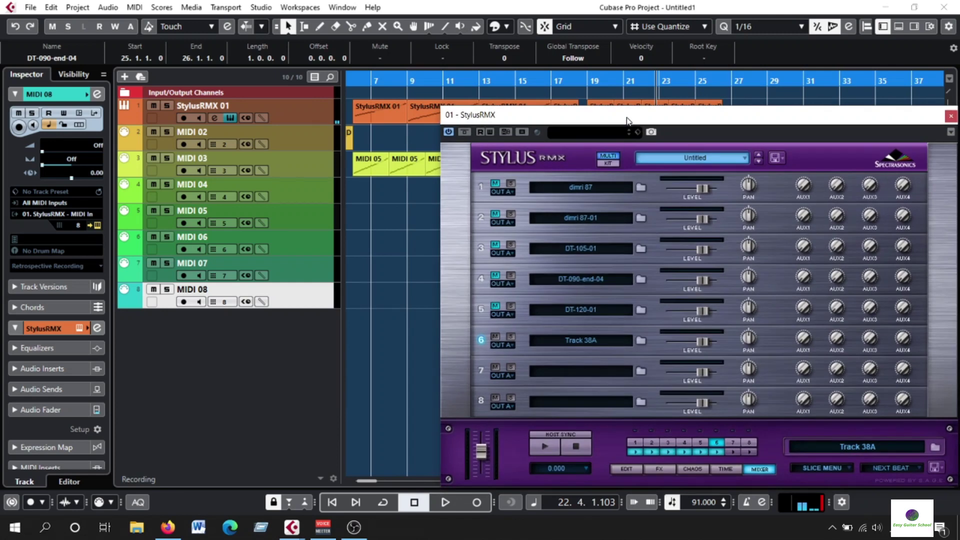
- Open part 6's loop browser, stop the preview and place the Track 38A MIDI file in the project at bar 27
{"action": "left_click", "coordinate": [627, 470]}
{"action": "left_click", "coordinate": [707, 237]}
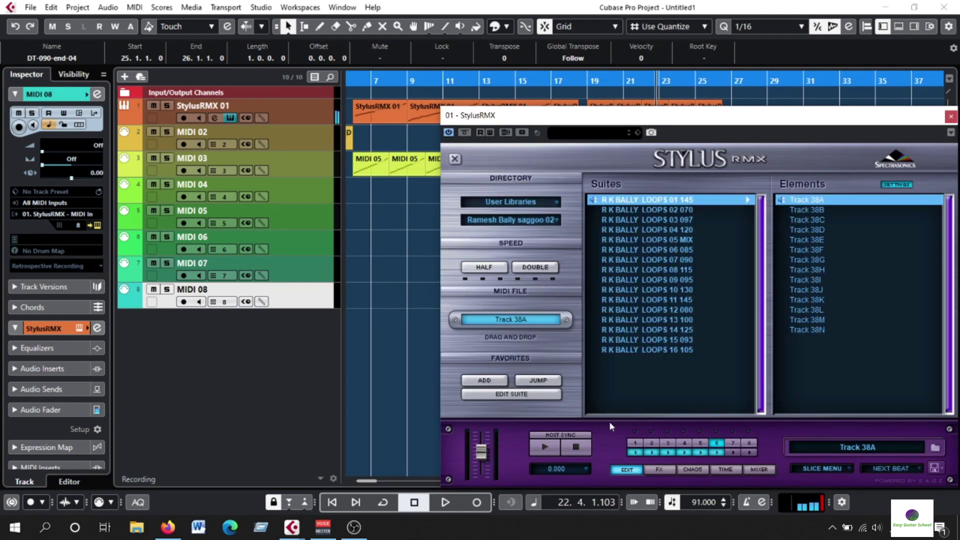
{"action": "left_click", "coordinate": [586, 449]}
{"action": "left_click_drag", "start_coordinate": [673, 124], "coordinate": [438, 226]}
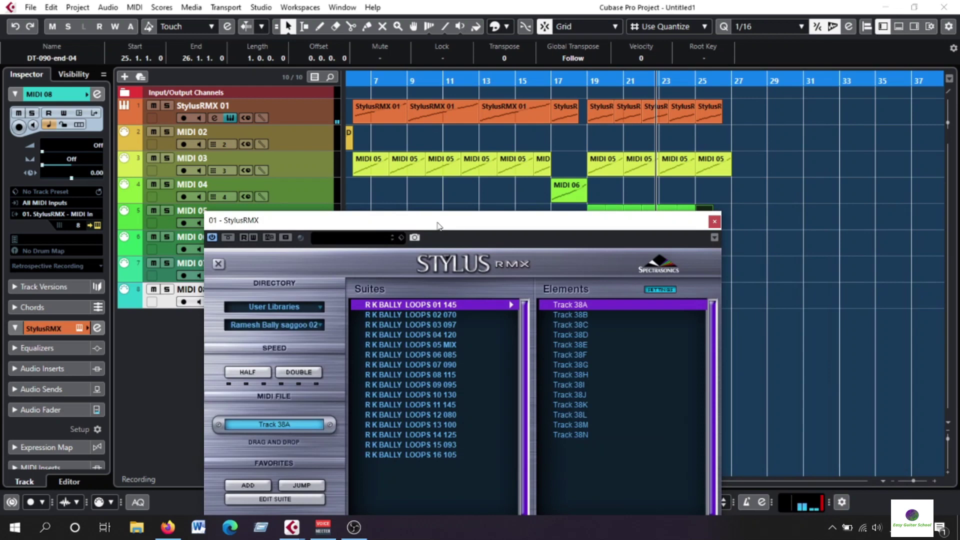
{"action": "left_click_drag", "start_coordinate": [308, 429], "coordinate": [741, 246]}
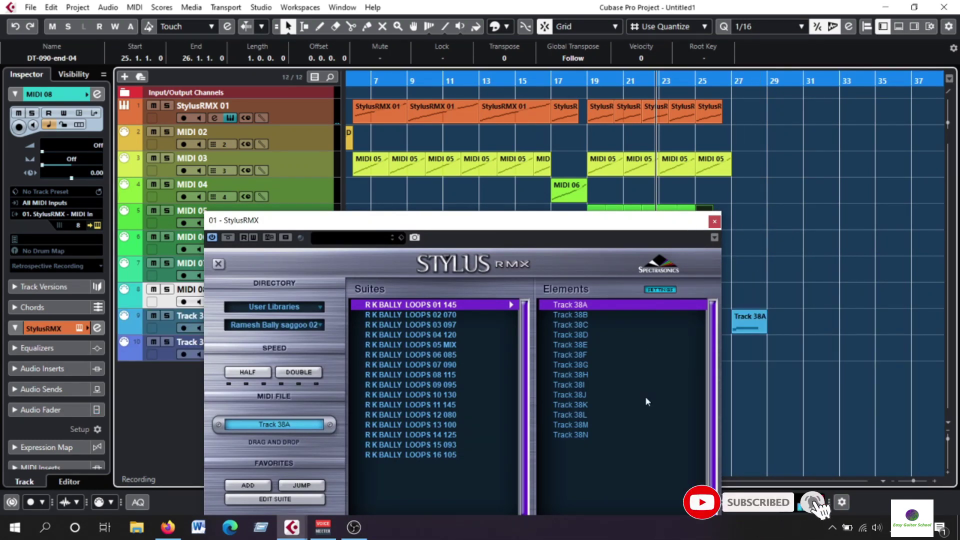
- Move the Track 38A clip onto the MIDI 06 track at bar 19 and add a copy at bar 21
{"action": "left_click_drag", "start_coordinate": [677, 226], "coordinate": [595, 374]}
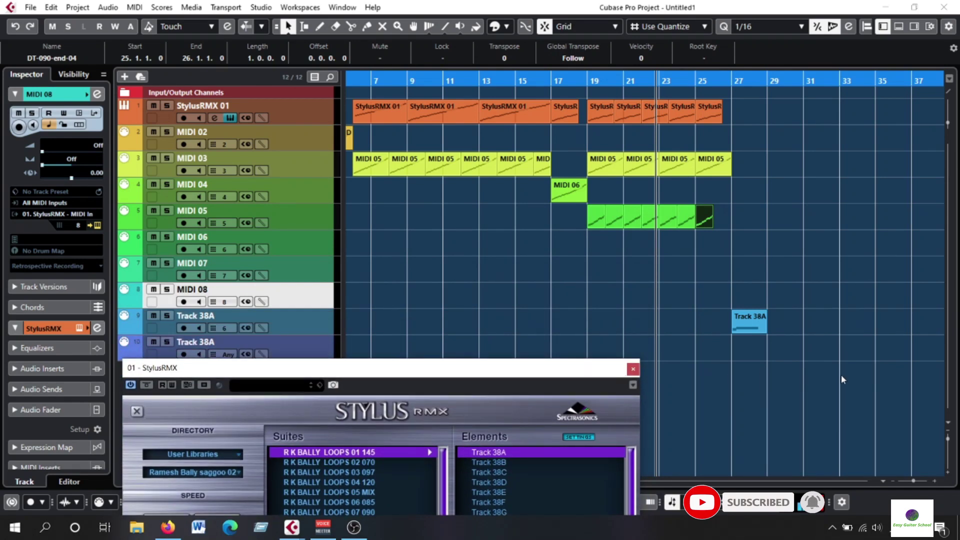
{"action": "left_click_drag", "start_coordinate": [751, 319], "coordinate": [678, 236]}
{"action": "left_click_drag", "start_coordinate": [662, 77], "coordinate": [633, 76]}
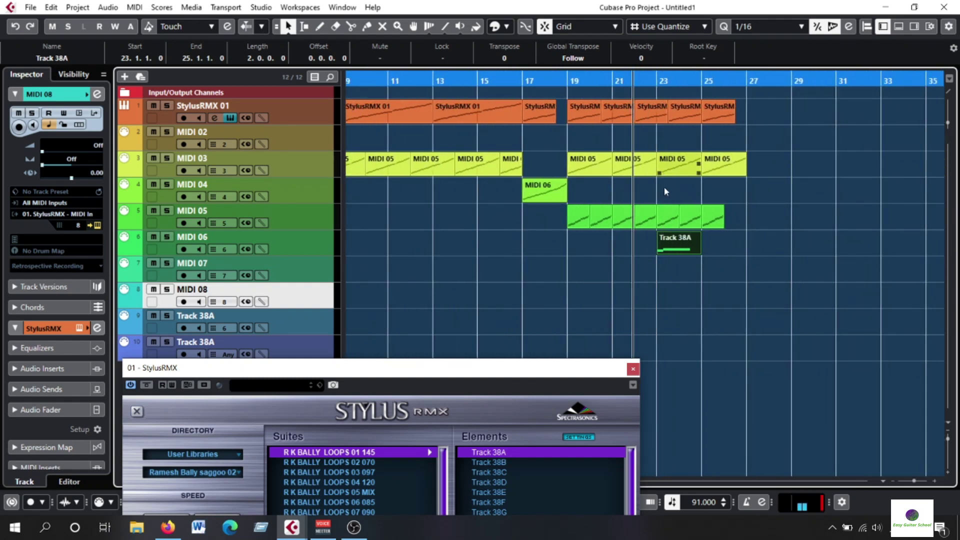
{"action": "left_click_drag", "start_coordinate": [677, 247], "coordinate": [588, 244]}
{"action": "left_click_drag", "start_coordinate": [562, 81], "coordinate": [563, 103]}
{"action": "left_click_drag", "start_coordinate": [663, 249], "coordinate": [649, 245]}
{"action": "left_click_drag", "start_coordinate": [601, 83], "coordinate": [596, 42]}
{"action": "left_click_drag", "start_coordinate": [628, 249], "coordinate": [649, 243]}
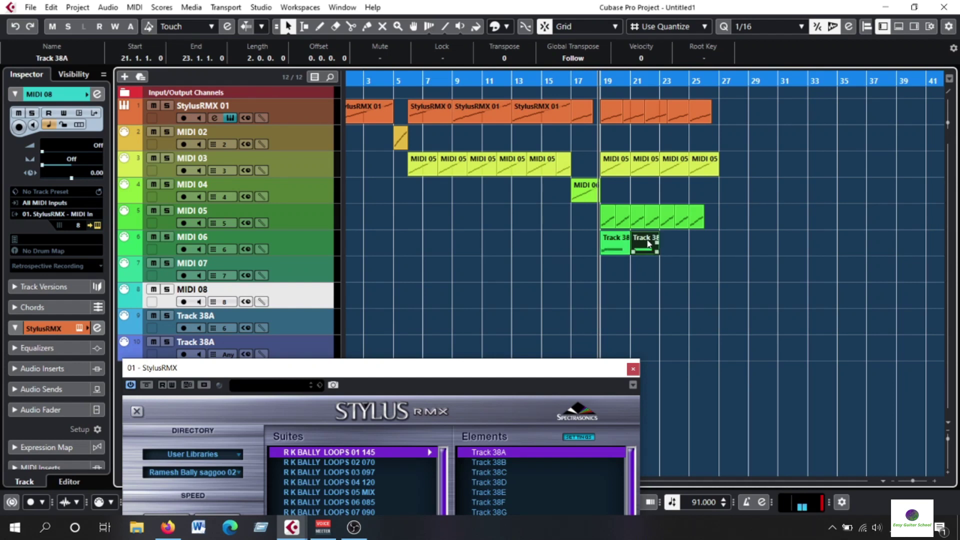
- Open the loop browser for part 7 from the StylusRMX mixer and set its directory to User Libraries
{"action": "left_click_drag", "start_coordinate": [479, 369], "coordinate": [641, 32]}
{"action": "left_click", "coordinate": [608, 381]}
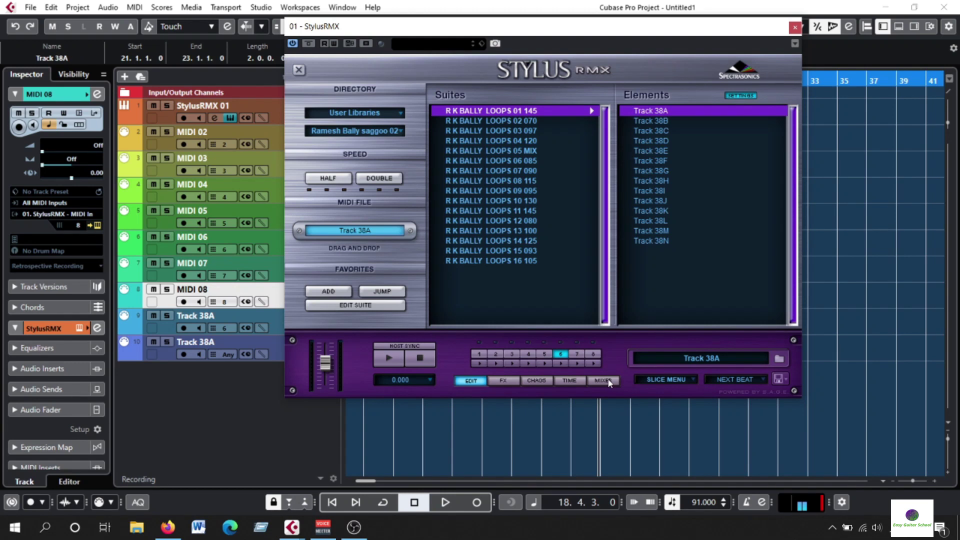
{"action": "left_click", "coordinate": [441, 288]}
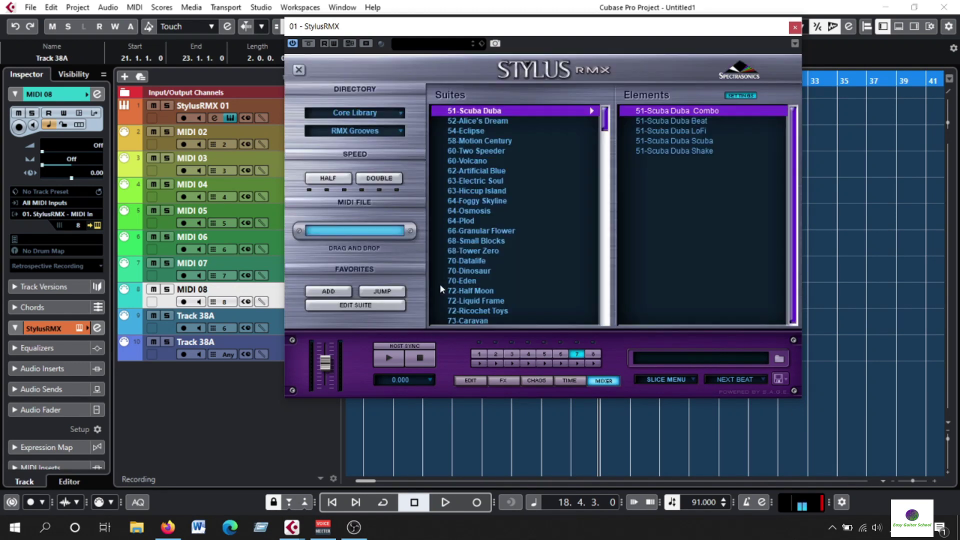
{"action": "left_click", "coordinate": [369, 114]}
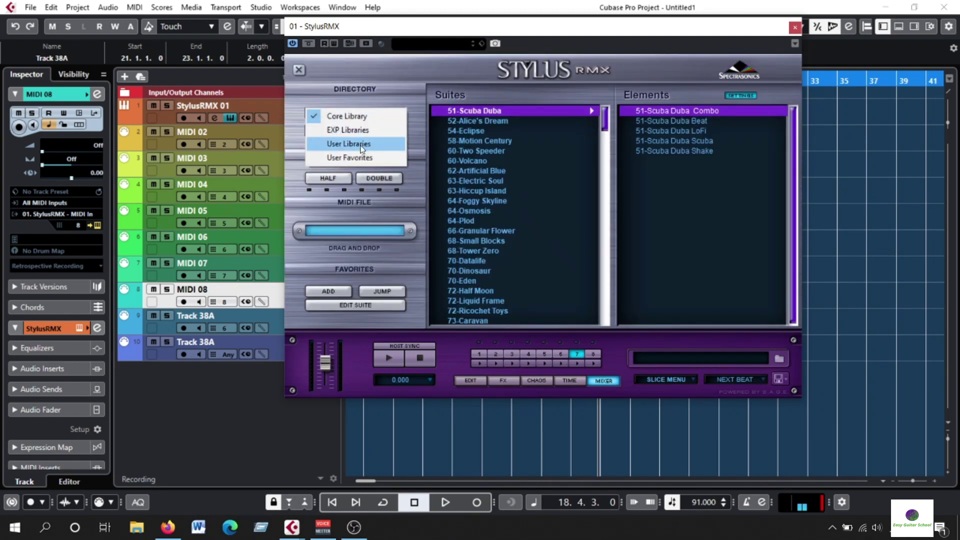
{"action": "left_click", "coordinate": [368, 143]}
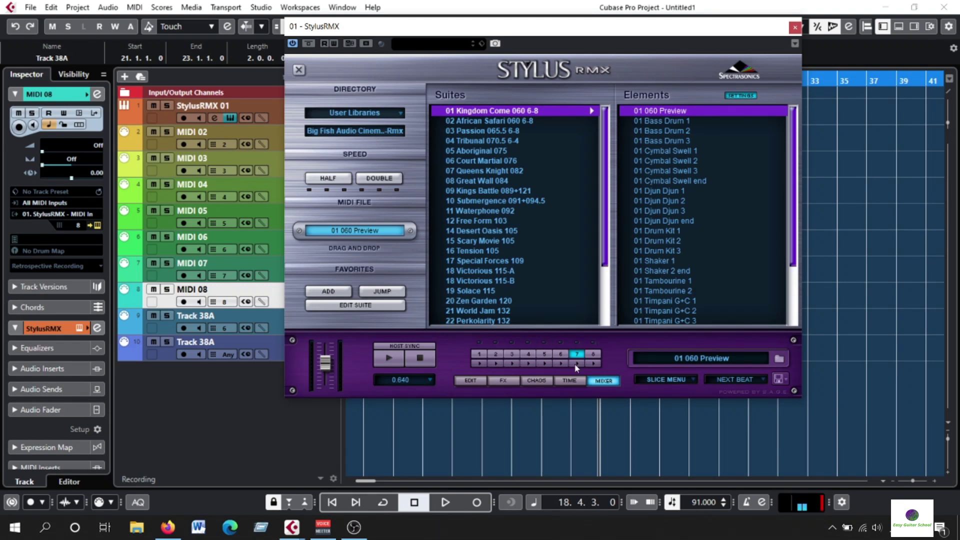
- Try the Ramesh Dns Loops and Ramesh Dns Loops 02 libraries on part 7
{"action": "left_click", "coordinate": [387, 132]}
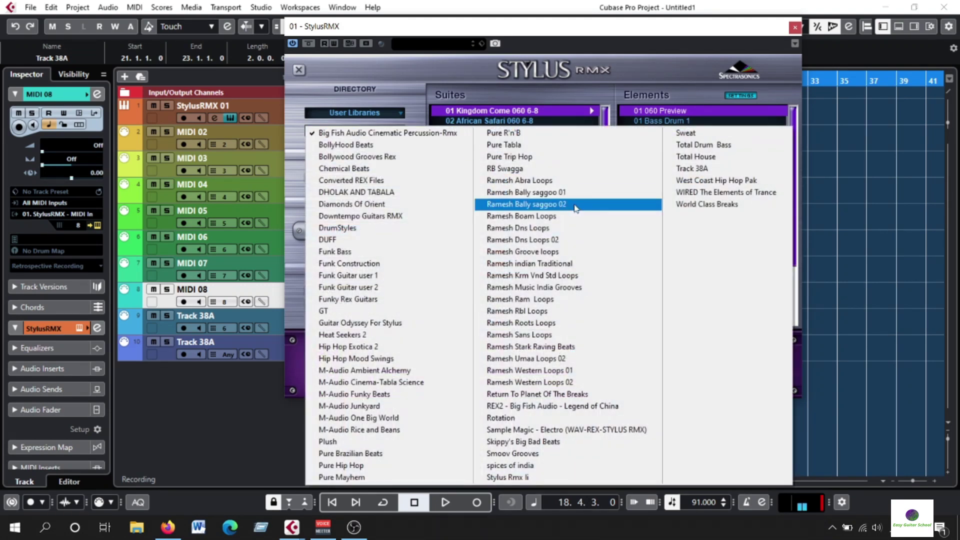
{"action": "left_click", "coordinate": [558, 229]}
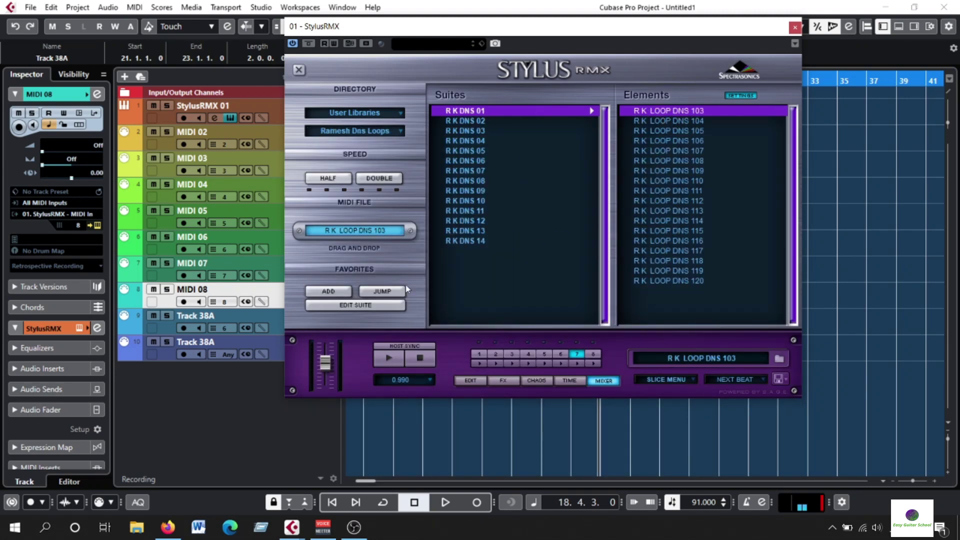
{"action": "left_click", "coordinate": [377, 134]}
{"action": "left_click", "coordinate": [541, 242]}
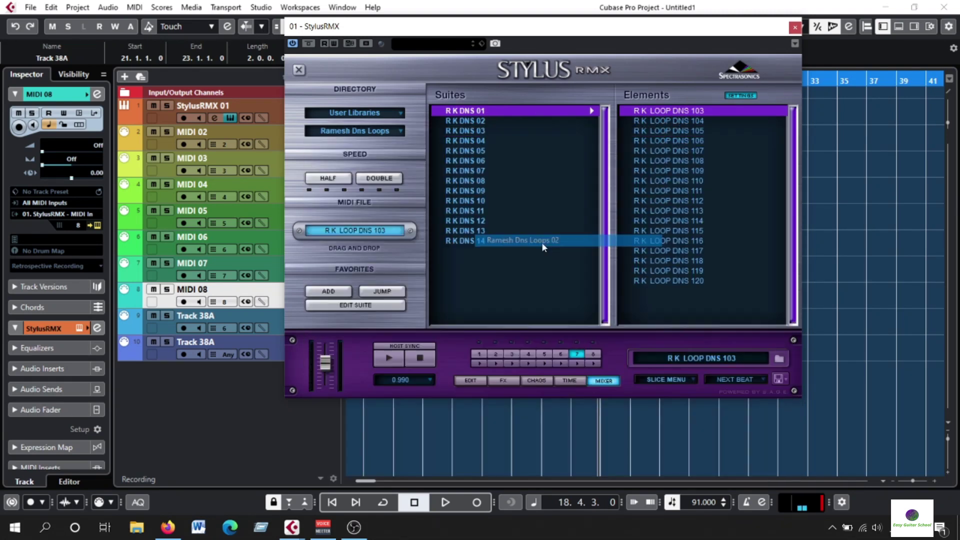
- Load the Ramesh Bally saggoo 02 library into part 7, audition its elements and choose Track 38M
{"action": "left_click", "coordinate": [381, 133]}
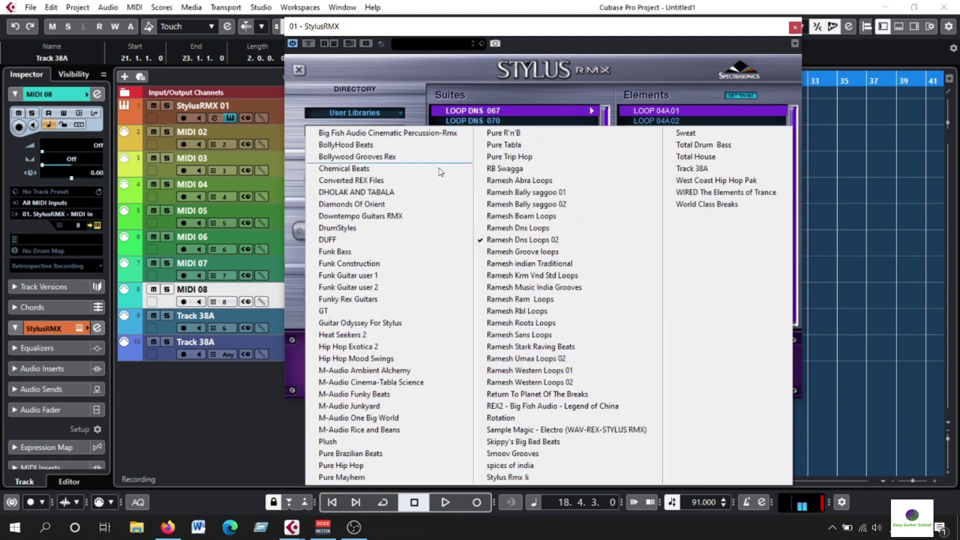
{"action": "left_click", "coordinate": [552, 205]}
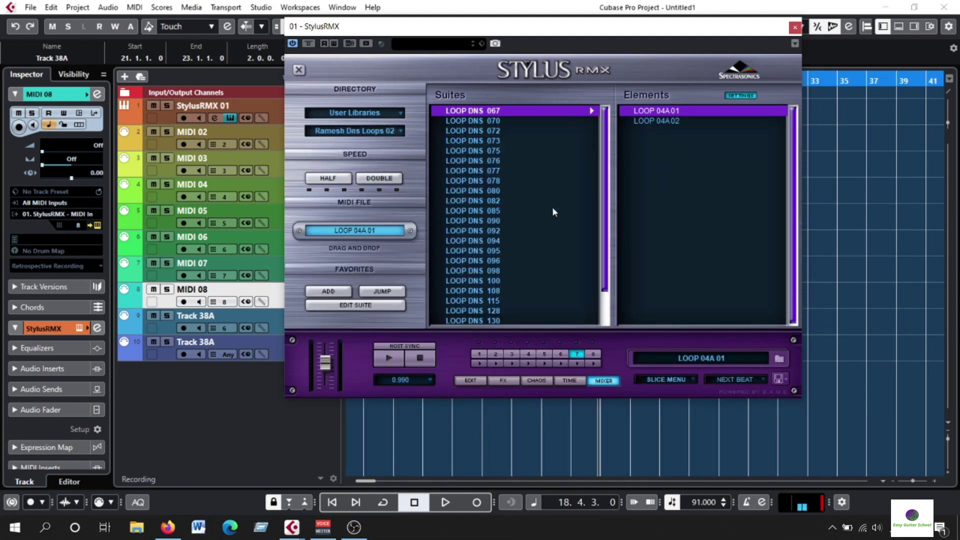
{"action": "left_click", "coordinate": [385, 360]}
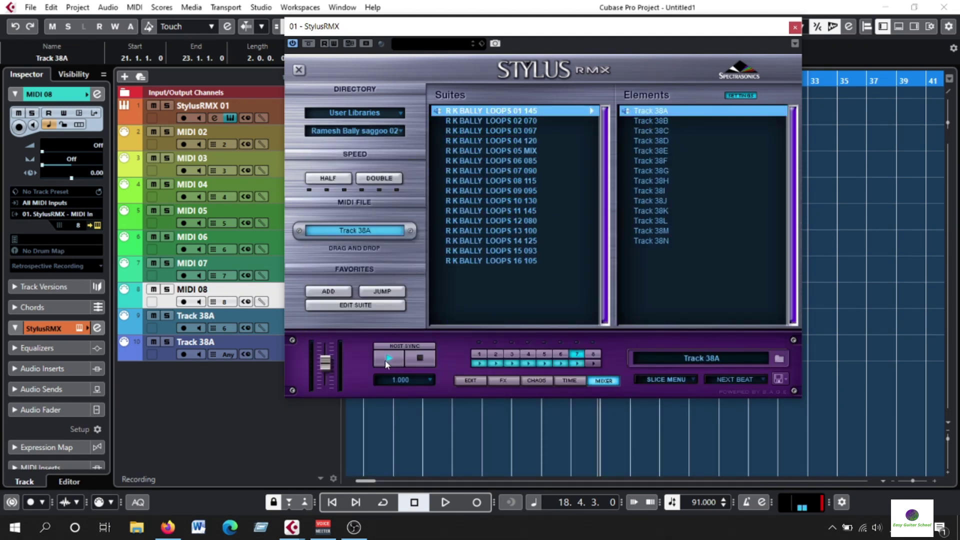
{"action": "left_click", "coordinate": [658, 245]}
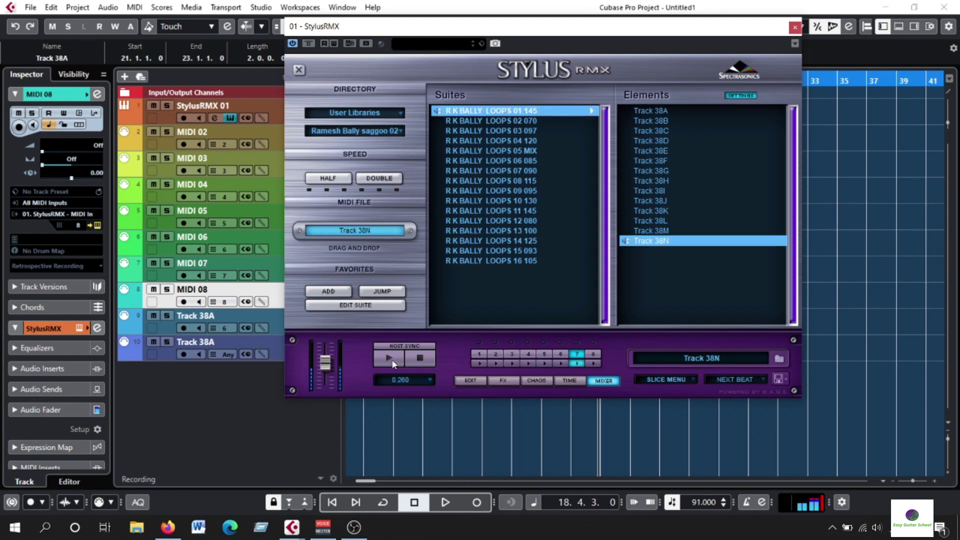
{"action": "left_click", "coordinate": [655, 233]}
{"action": "left_click", "coordinate": [611, 382]}
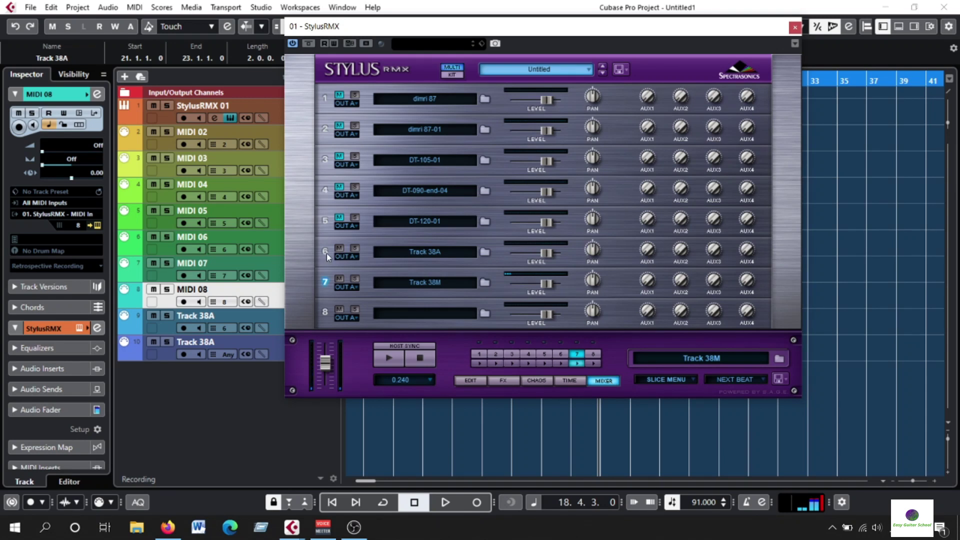
{"action": "left_click", "coordinate": [444, 285]}
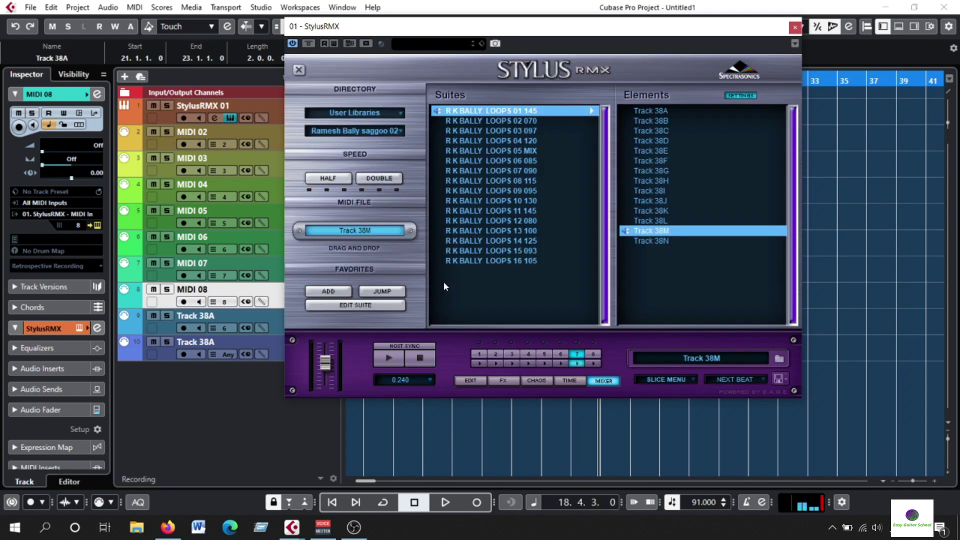
{"action": "left_click", "coordinate": [421, 361]}
- Place part 7's Track 38M MIDI file in the project and move the clip onto the MIDI 07 track at bar 23
{"action": "left_click_drag", "start_coordinate": [465, 29], "coordinate": [429, 84]}
{"action": "left_click", "coordinate": [567, 437]}
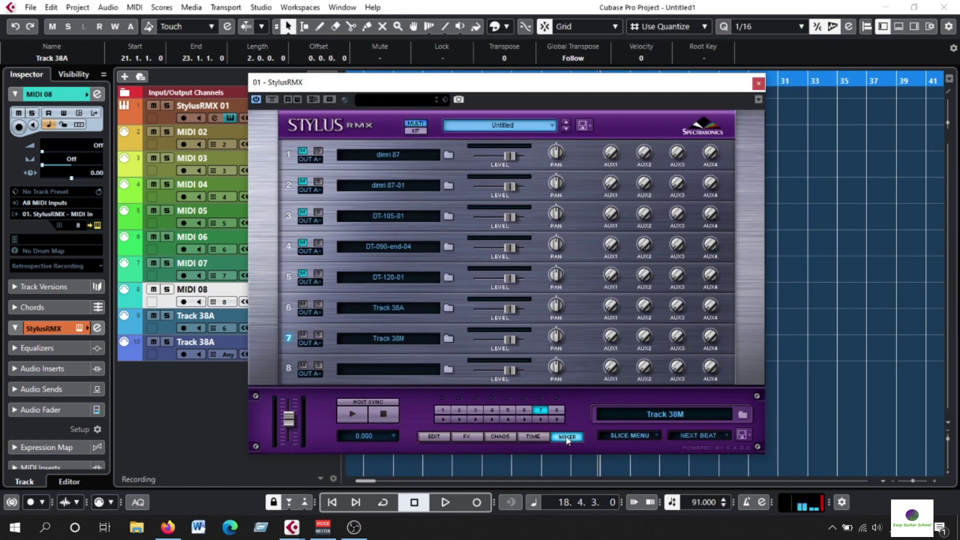
{"action": "left_click", "coordinate": [434, 436]}
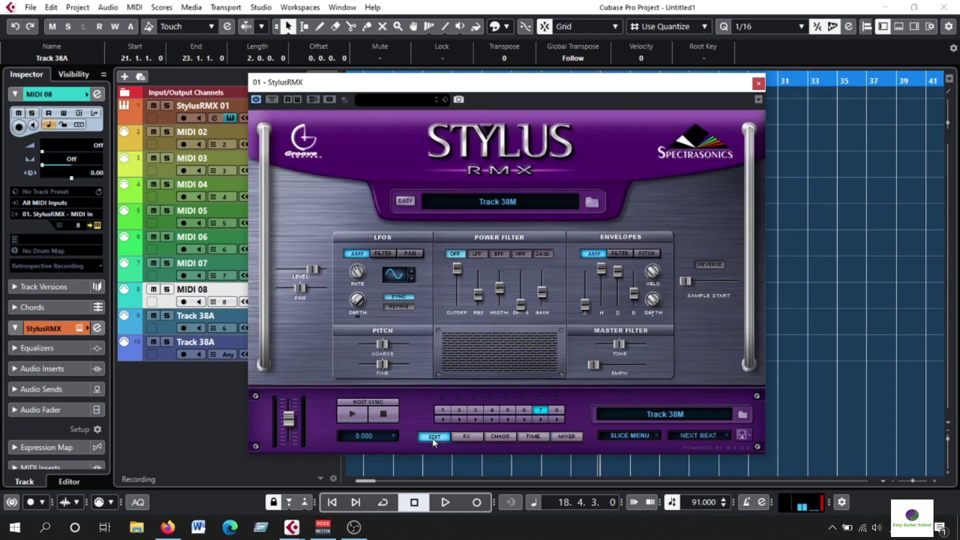
{"action": "left_click", "coordinate": [510, 204]}
{"action": "left_click_drag", "start_coordinate": [503, 90], "coordinate": [369, 288]}
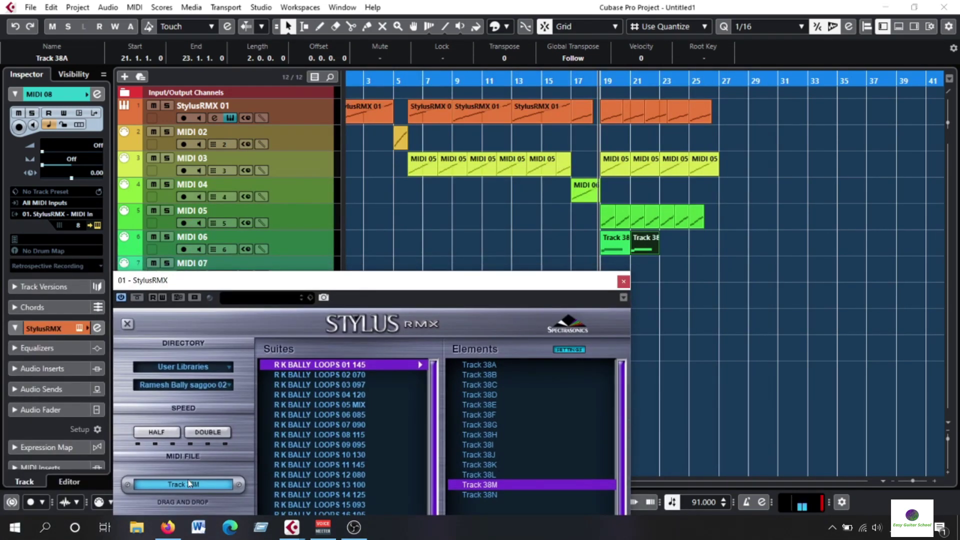
{"action": "left_click_drag", "start_coordinate": [628, 294], "coordinate": [665, 270]}
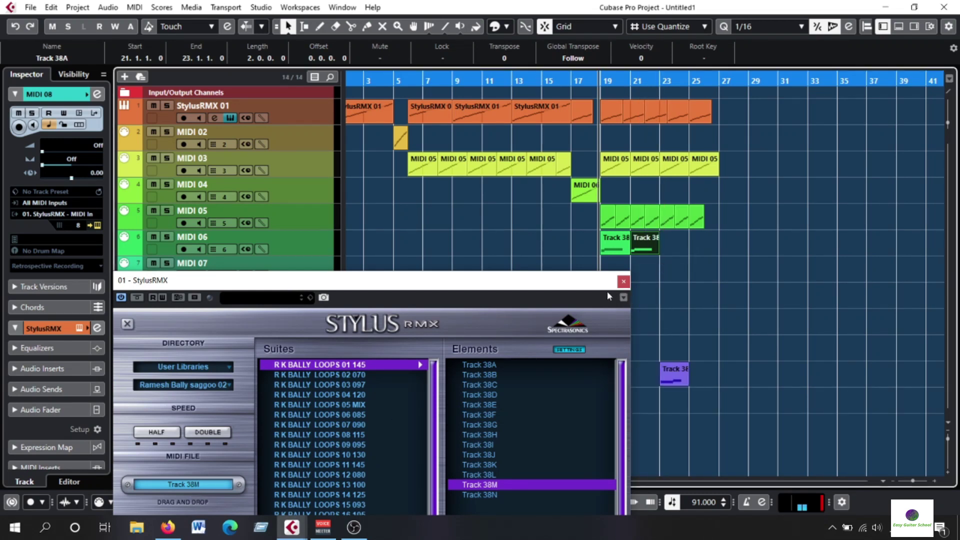
{"action": "left_click_drag", "start_coordinate": [550, 281], "coordinate": [524, 440]}
{"action": "left_click_drag", "start_coordinate": [671, 384], "coordinate": [670, 265]}
- Unmute parts 1 to 5 in the StylusRMX mixer and play the arrangement from just before bar 17
{"action": "left_click_drag", "start_coordinate": [670, 80], "coordinate": [537, 81]}
{"action": "left_click_drag", "start_coordinate": [483, 442], "coordinate": [674, 59]}
{"action": "left_click", "coordinate": [596, 409]}
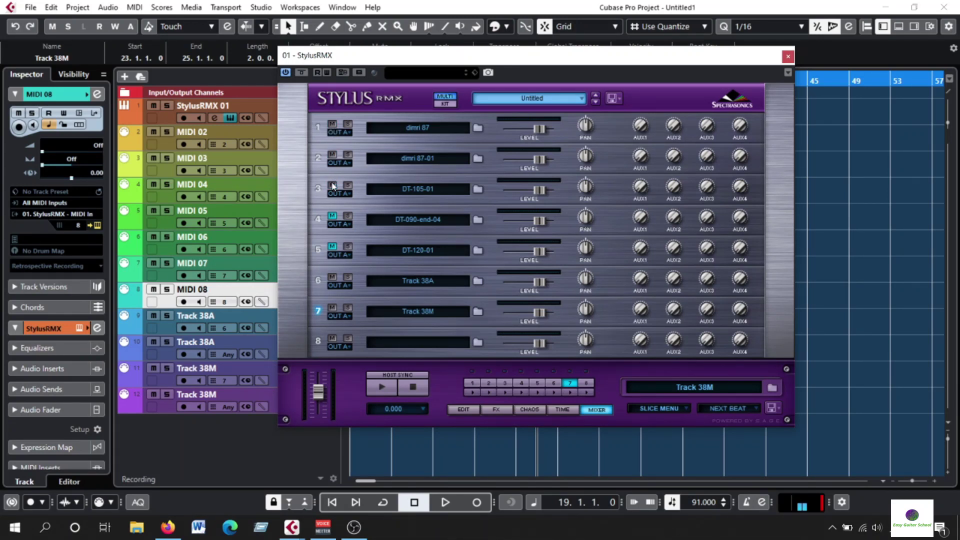
{"action": "left_click_drag", "start_coordinate": [787, 67], "coordinate": [434, 220]}
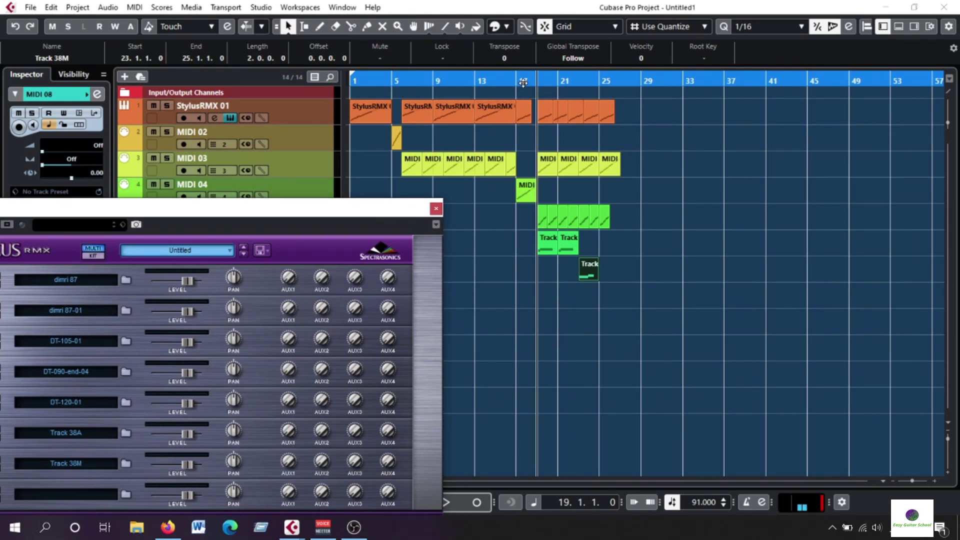
{"action": "left_click", "coordinate": [510, 85]}
{"action": "key", "text": "space"}
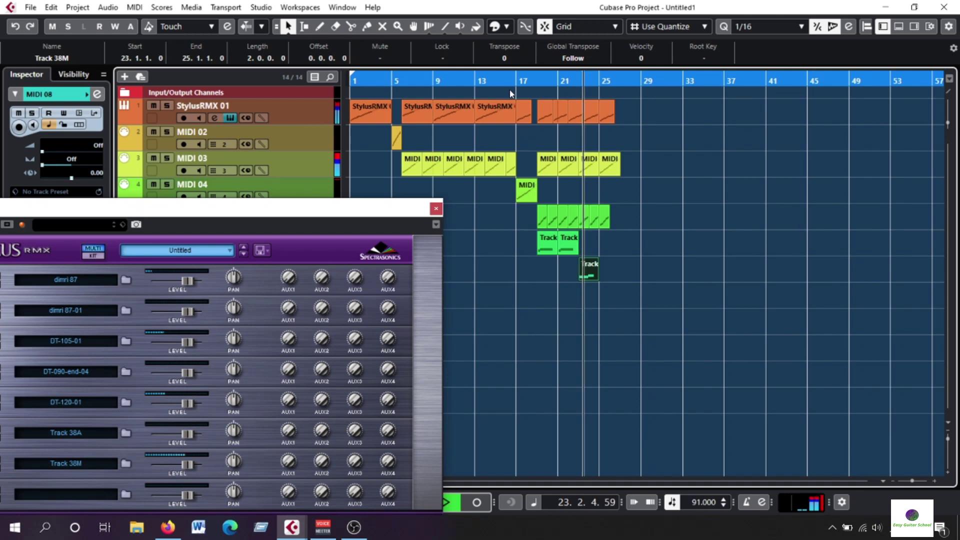
{"action": "key", "text": "space"}
- Shift the Track 38M clip on the MIDI 07 track to start at 22.3.1.0 and play that passage
{"action": "left_click_drag", "start_coordinate": [571, 85], "coordinate": [631, 266]}
{"action": "left_click_drag", "start_coordinate": [636, 79], "coordinate": [609, 60]}
{"action": "key", "text": "space"}
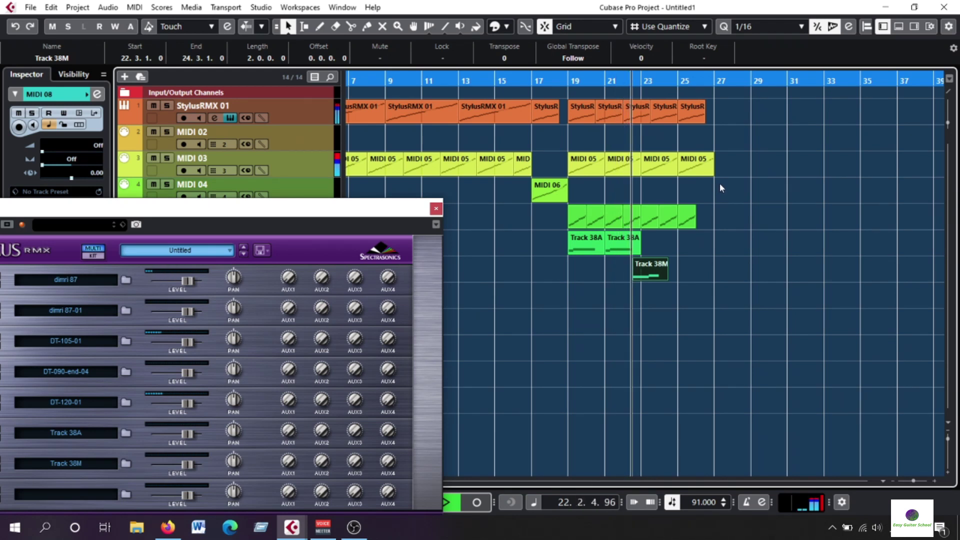
{"action": "key", "text": "space"}
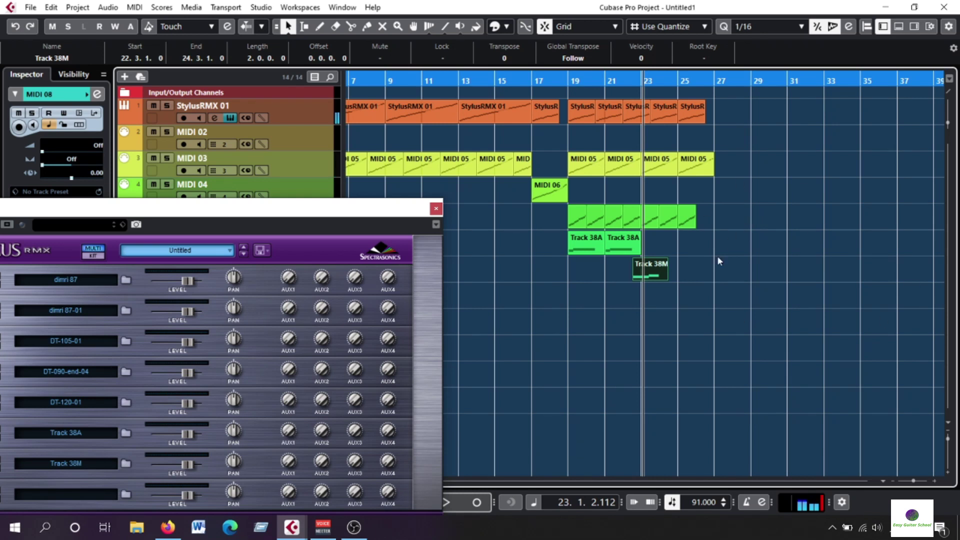
- Solo part 1 in the StylusRMX mixer and adjust its level, pan and Aux sends while the arrangement plays
{"action": "left_click_drag", "start_coordinate": [294, 200], "coordinate": [674, 150]}
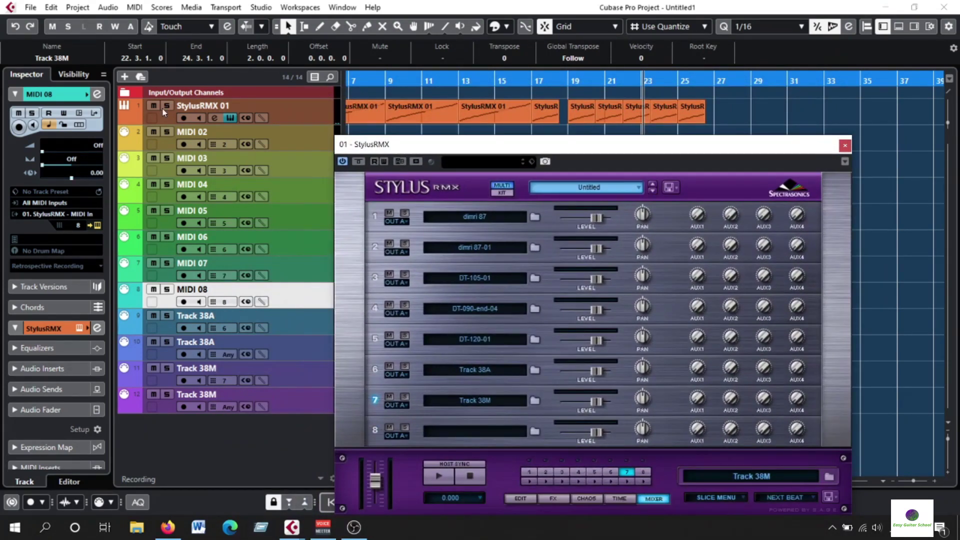
{"action": "left_click", "coordinate": [404, 214]}
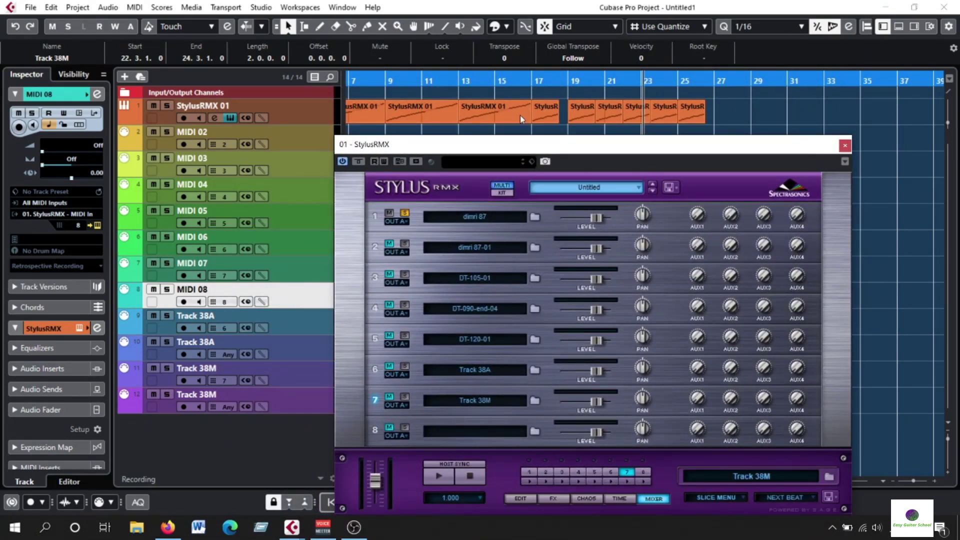
{"action": "scroll", "coordinate": [505, 80], "scroll_direction": "left", "scroll_amount": 3}
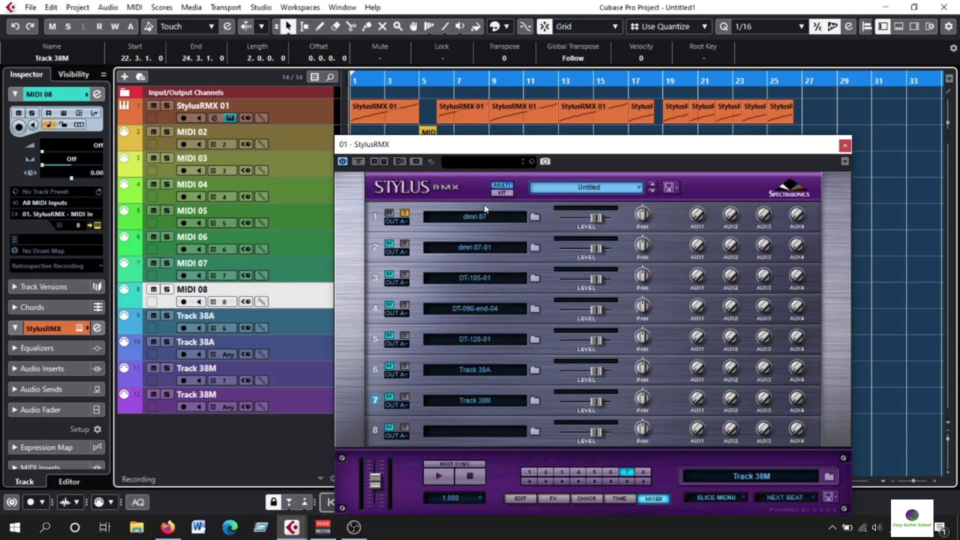
{"action": "left_click_drag", "start_coordinate": [597, 218], "coordinate": [652, 288]}
{"action": "left_click_drag", "start_coordinate": [644, 187], "coordinate": [647, 168]}
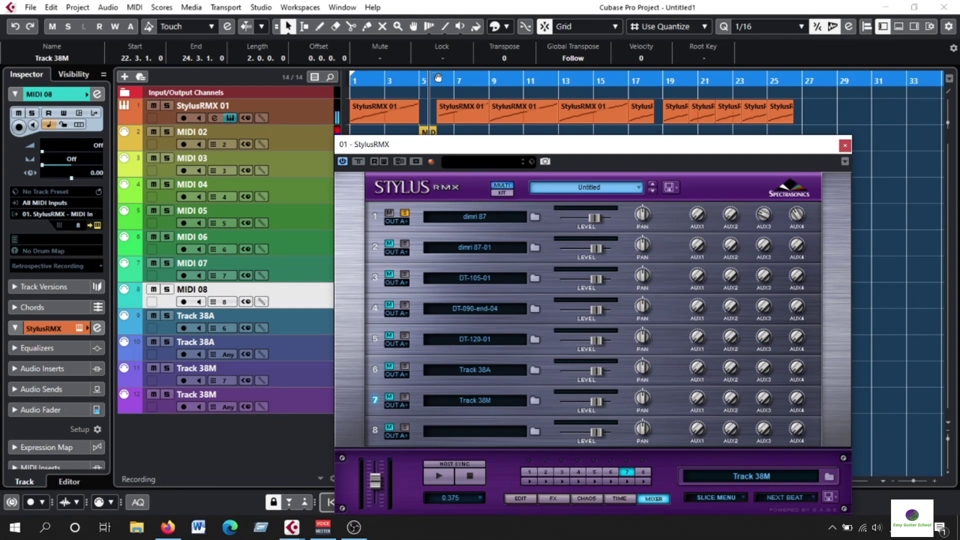
{"action": "left_click_drag", "start_coordinate": [795, 215], "coordinate": [794, 239]}
{"action": "left_click_drag", "start_coordinate": [731, 215], "coordinate": [745, 144]}
{"action": "left_click_drag", "start_coordinate": [694, 216], "coordinate": [695, 170]}
- Open the loop browser for part 8 and look through the Core Library and EXP Libraries directories
{"action": "left_click_drag", "start_coordinate": [592, 153], "coordinate": [566, 230]}
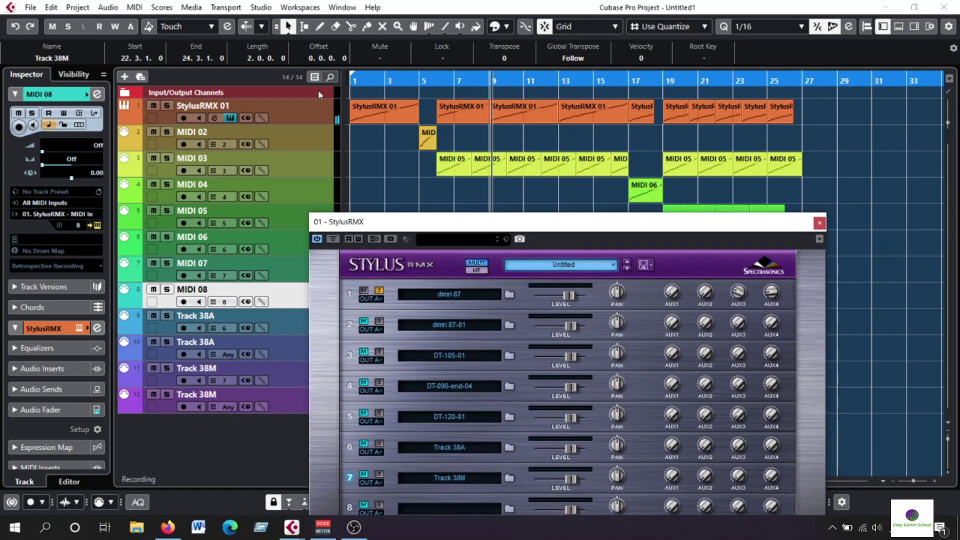
{"action": "left_click_drag", "start_coordinate": [474, 216], "coordinate": [480, 72]}
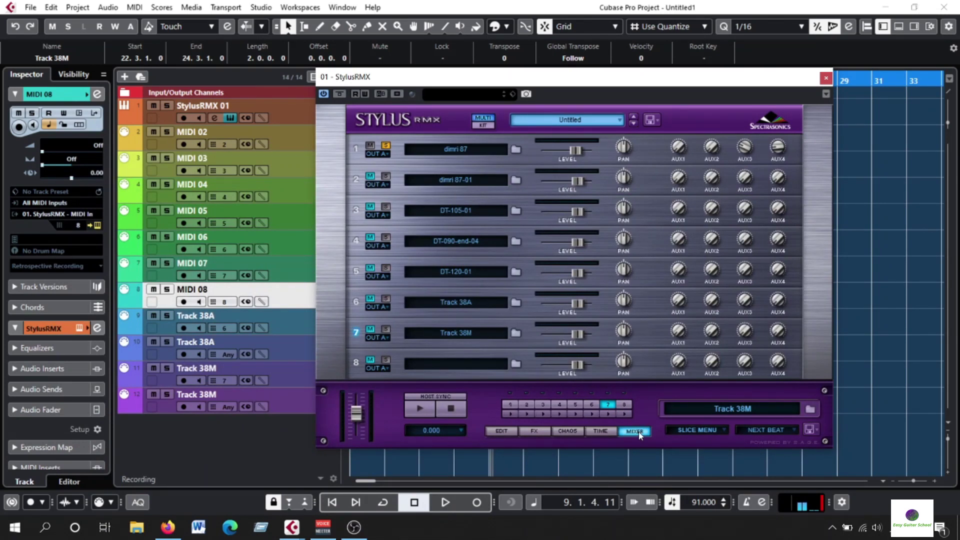
{"action": "left_click", "coordinate": [486, 366]}
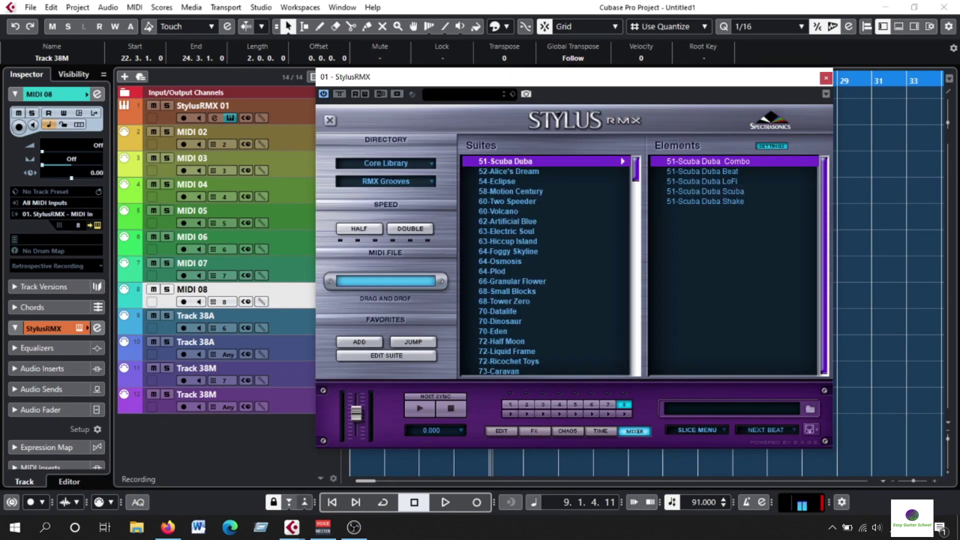
{"action": "left_click", "coordinate": [402, 164]}
{"action": "left_click", "coordinate": [401, 164]}
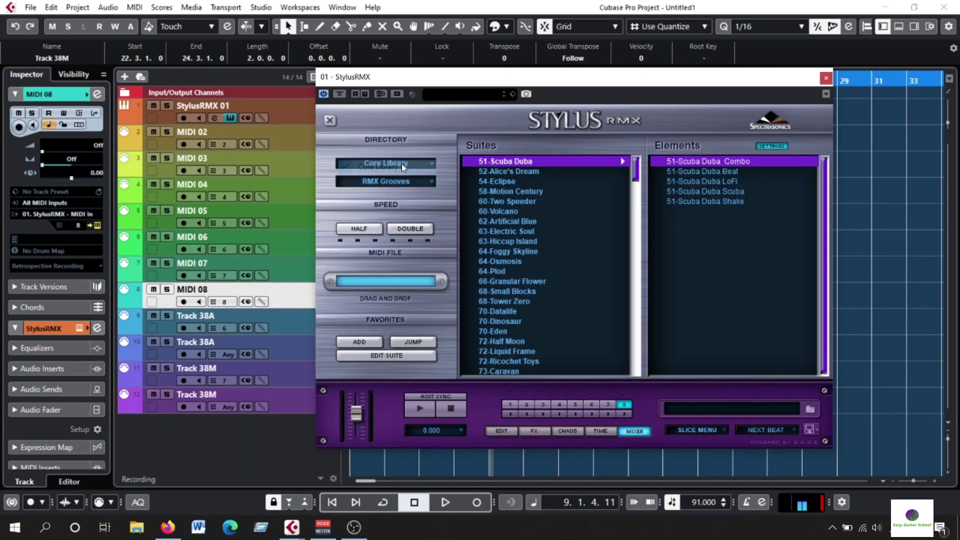
{"action": "left_click", "coordinate": [401, 164]}
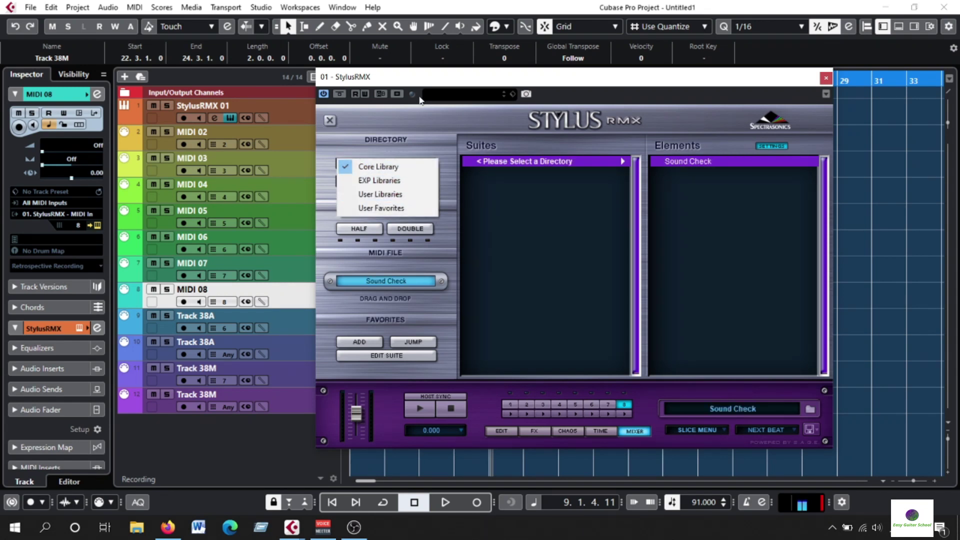
{"action": "left_click", "coordinate": [414, 111]}
{"action": "left_click", "coordinate": [405, 168]}
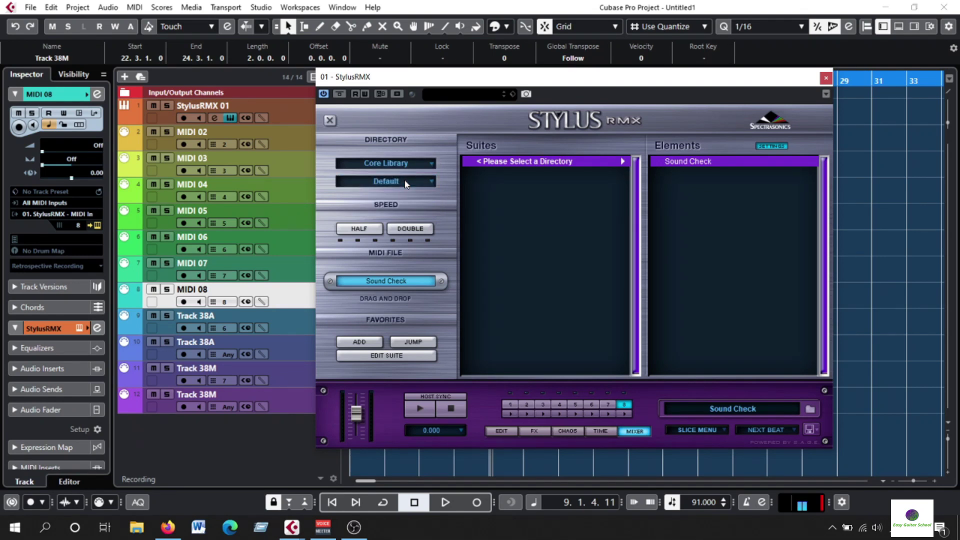
{"action": "left_click", "coordinate": [407, 179]}
{"action": "left_click", "coordinate": [408, 184]}
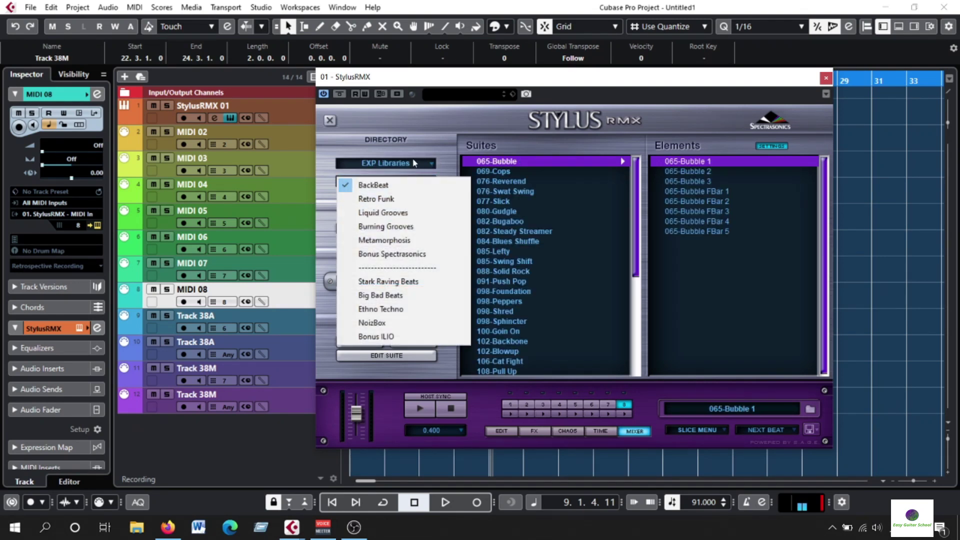
- Load 73-Bongos from the Core Library's Groove Elements into part 8 and preview it
{"action": "left_click", "coordinate": [414, 163]}
{"action": "left_click", "coordinate": [404, 194]}
{"action": "left_click", "coordinate": [407, 164]}
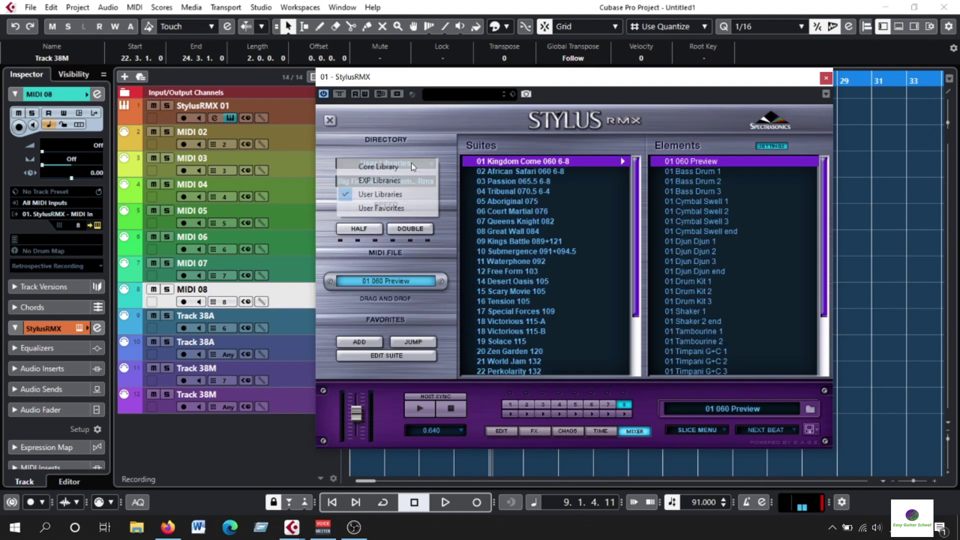
{"action": "left_click", "coordinate": [407, 167]}
{"action": "left_click", "coordinate": [407, 181]}
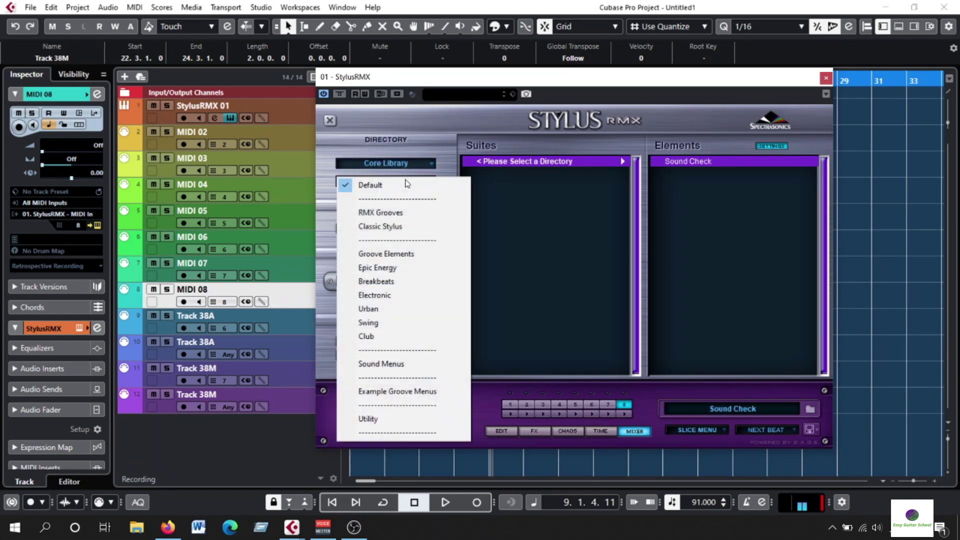
{"action": "left_click", "coordinate": [395, 253]}
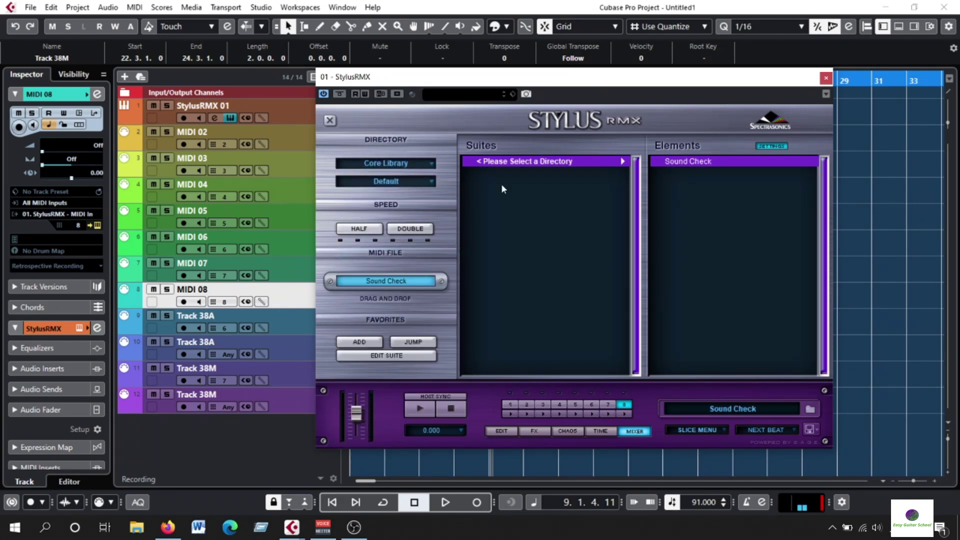
{"action": "left_click", "coordinate": [423, 411]}
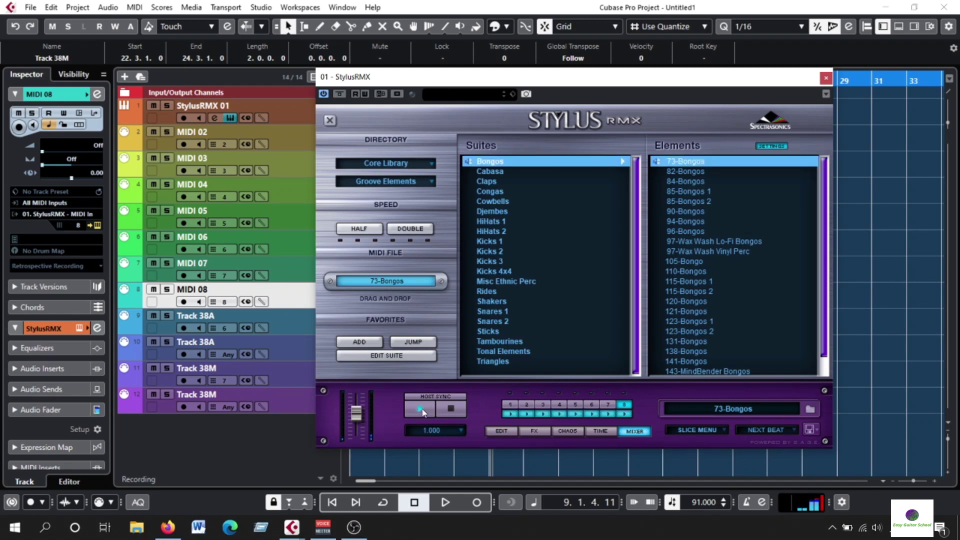
{"action": "left_click", "coordinate": [422, 411]}
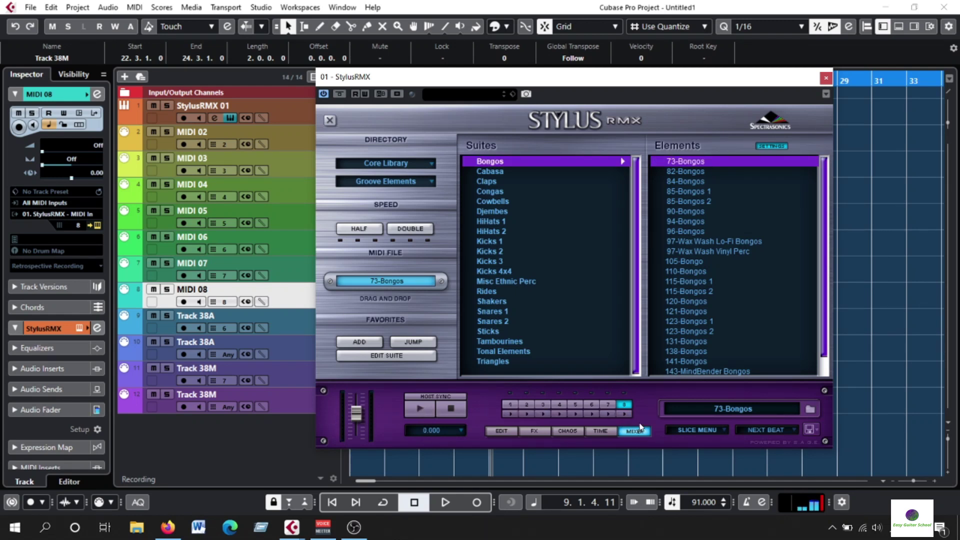
- Unsolo part 1 in the StylusRMX mixer, then play all eight parts together and stop them
{"action": "left_click", "coordinate": [635, 432]}
{"action": "left_click", "coordinate": [384, 147]}
{"action": "left_click", "coordinate": [420, 409]}
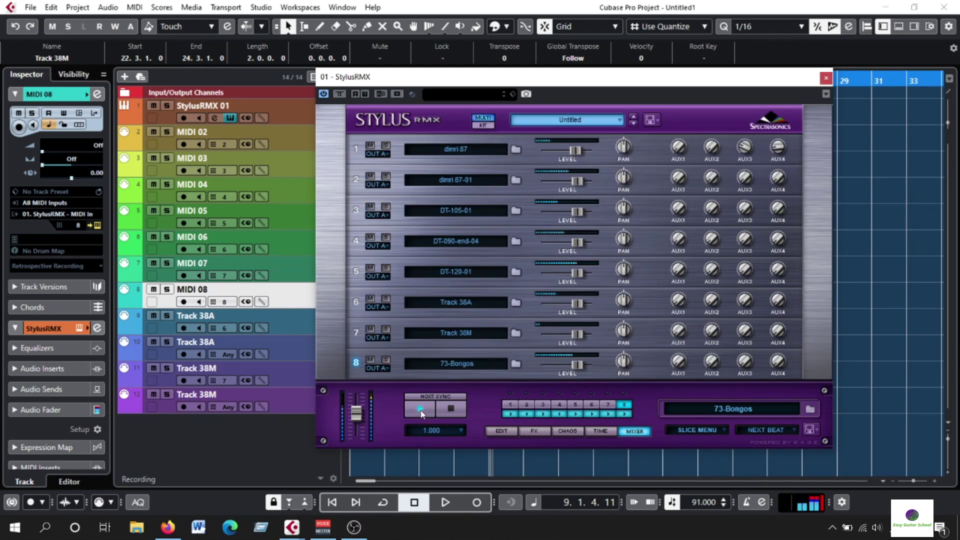
{"action": "left_click", "coordinate": [386, 361]}
{"action": "left_click", "coordinate": [386, 361]}
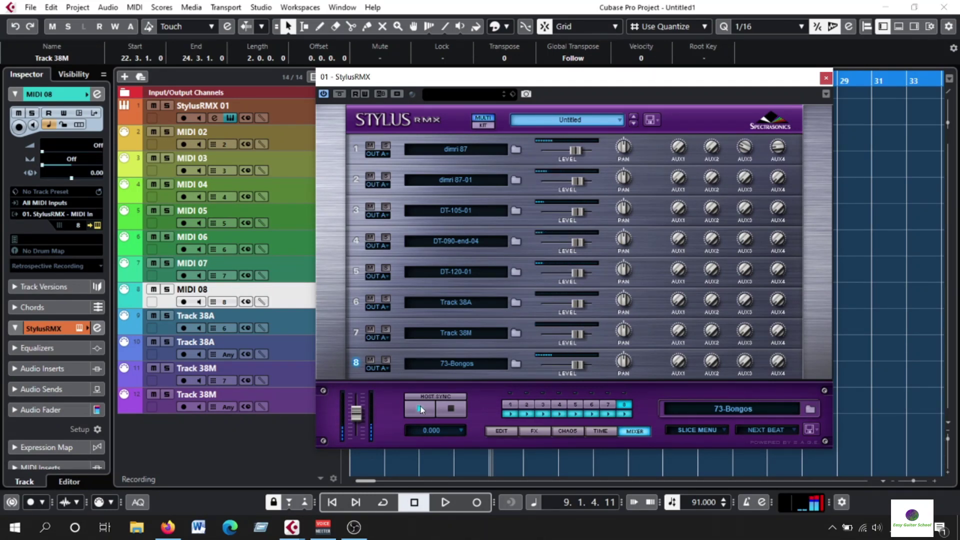
{"action": "left_click", "coordinate": [452, 409]}
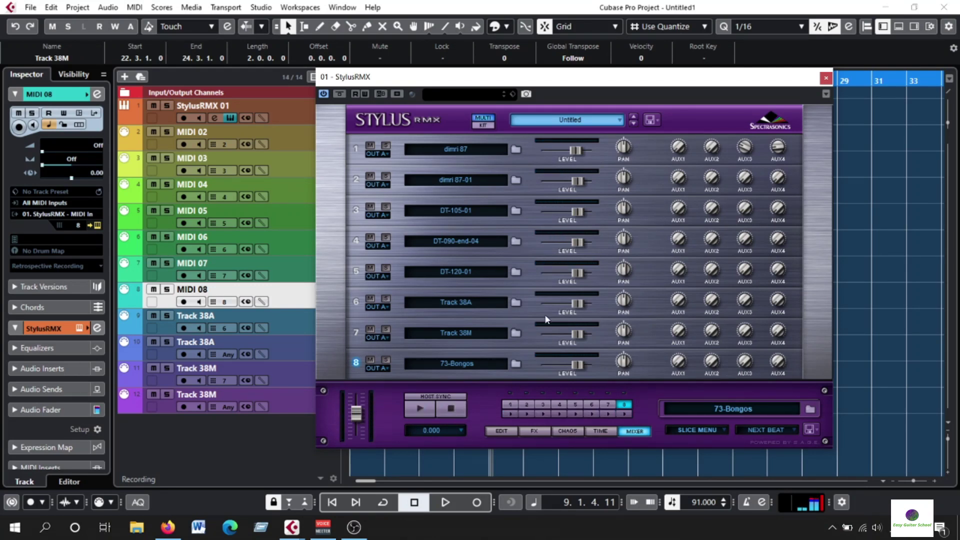
- Reopen part 8's loop browser and switch its directory to the DUFF collection in User Libraries
{"action": "left_click_drag", "start_coordinate": [564, 81], "coordinate": [538, 139]}
{"action": "left_click", "coordinate": [465, 380]}
{"action": "left_click_drag", "start_coordinate": [582, 97], "coordinate": [543, 54]}
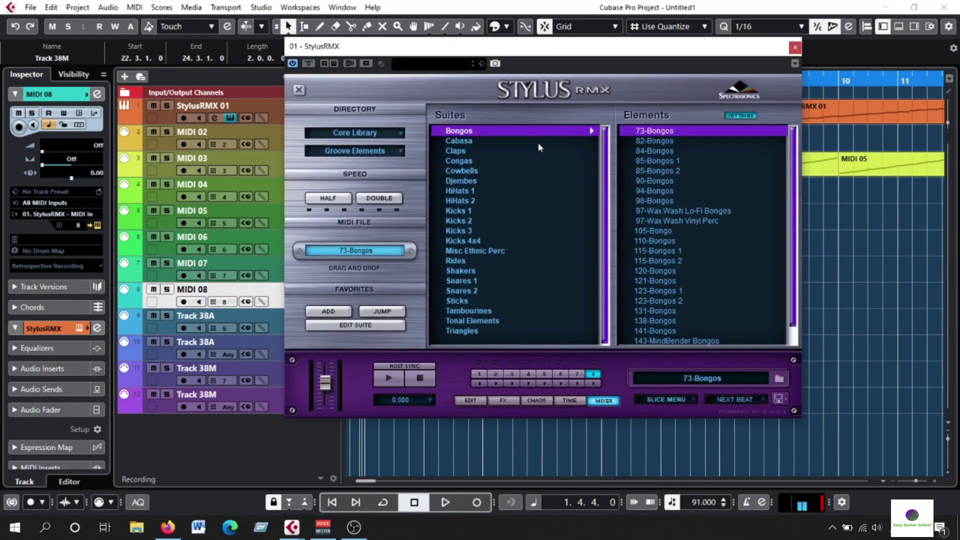
{"action": "left_click_drag", "start_coordinate": [757, 49], "coordinate": [810, 247]}
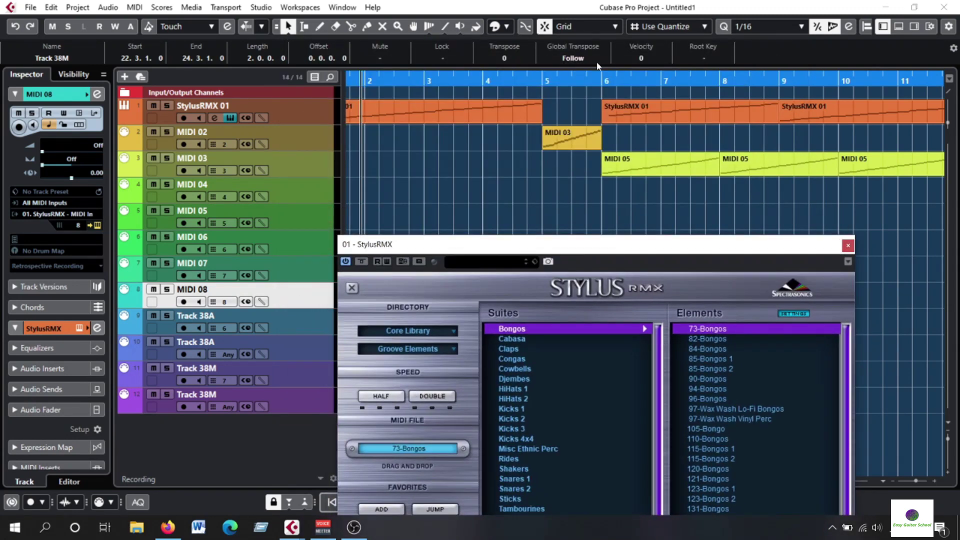
{"action": "left_click_drag", "start_coordinate": [552, 82], "coordinate": [549, 30]}
{"action": "left_click_drag", "start_coordinate": [536, 252], "coordinate": [579, 73]}
{"action": "left_click", "coordinate": [496, 152]}
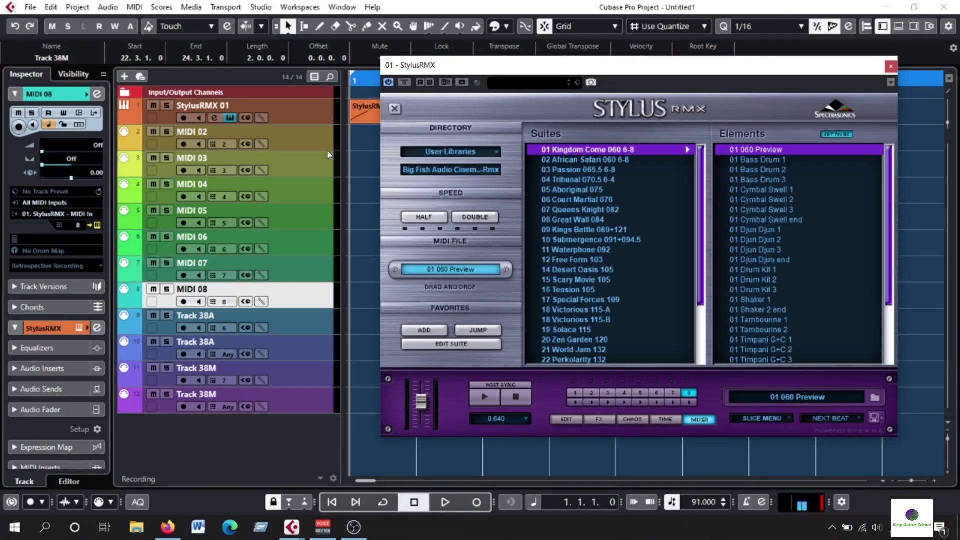
{"action": "left_click", "coordinate": [465, 173]}
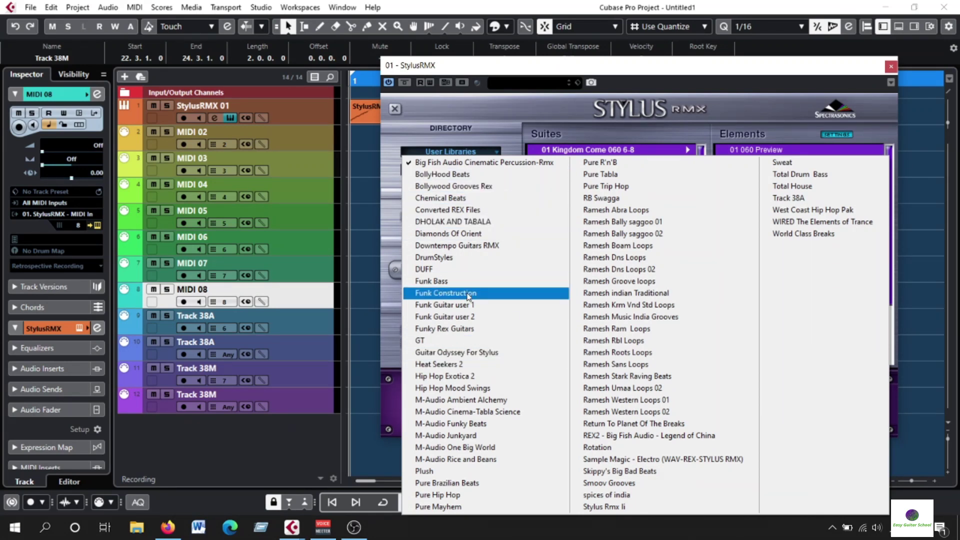
{"action": "left_click", "coordinate": [470, 258]}
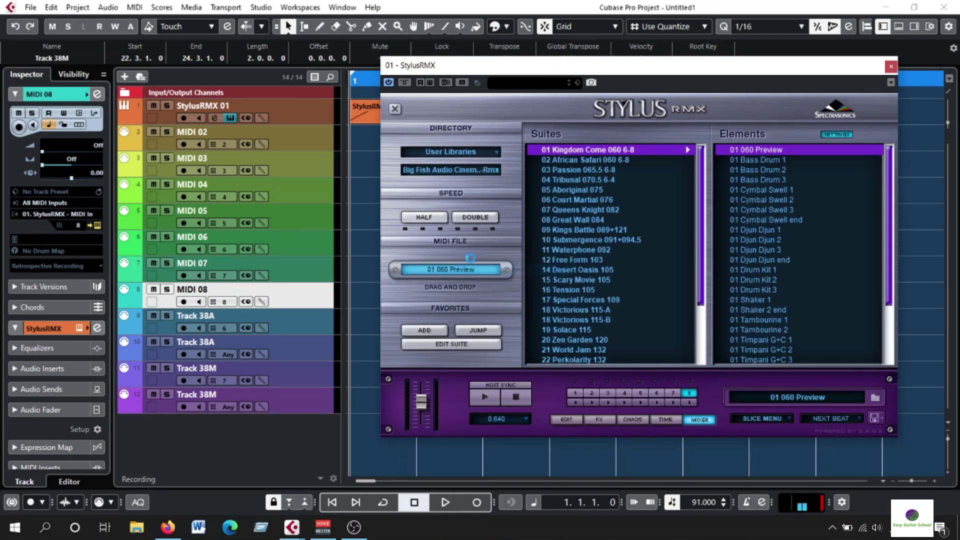
- Solo part 8 and audition the loops DUFF-080-01, DUFF-090-01 and DUFF-090-02
{"action": "left_click", "coordinate": [699, 420]}
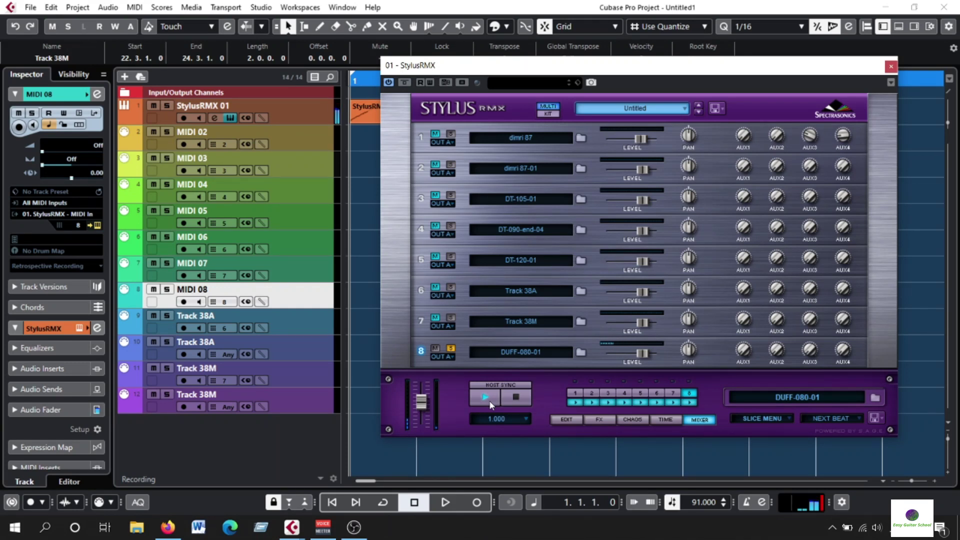
{"action": "left_click", "coordinate": [523, 356]}
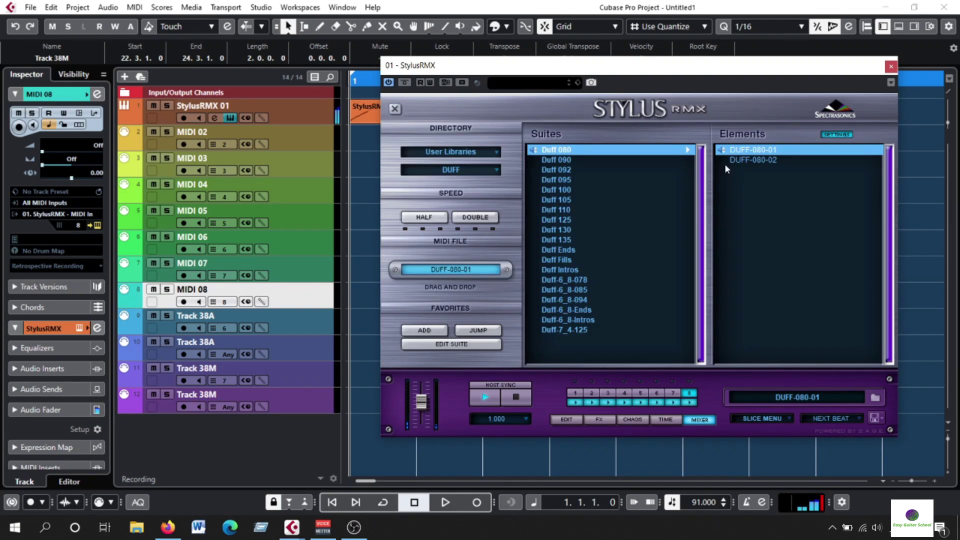
{"action": "left_click", "coordinate": [600, 160]}
{"action": "left_click", "coordinate": [487, 400]}
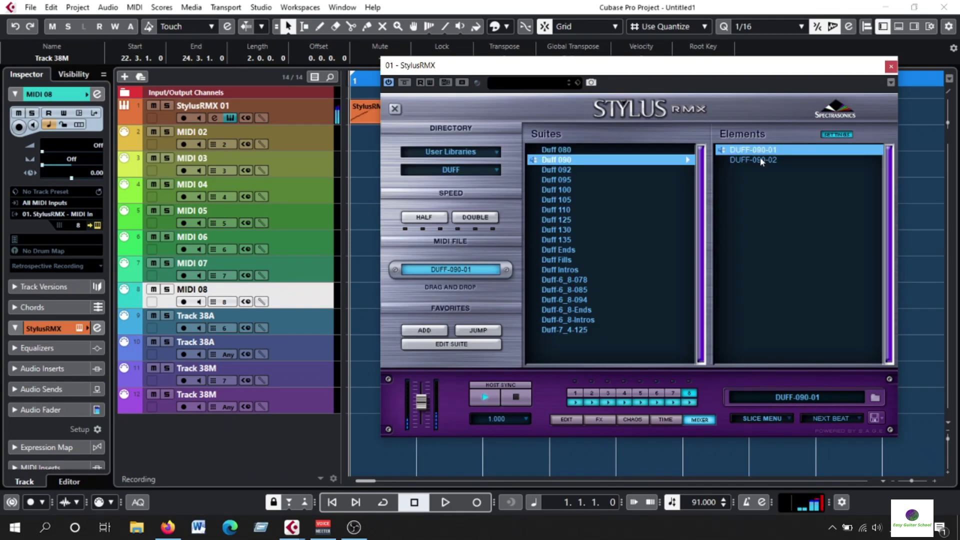
{"action": "left_click", "coordinate": [760, 160]}
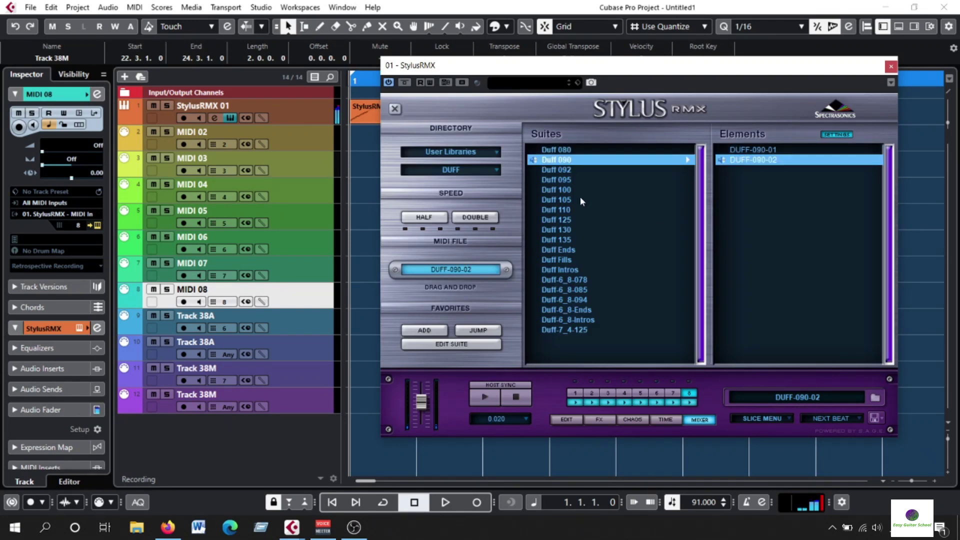
- Audition DUFF-092-01, then choose DUFF-095-01 from the Duff 095 suite for part 8 and stop the preview
{"action": "left_click", "coordinate": [564, 171]}
{"action": "left_click", "coordinate": [488, 397]}
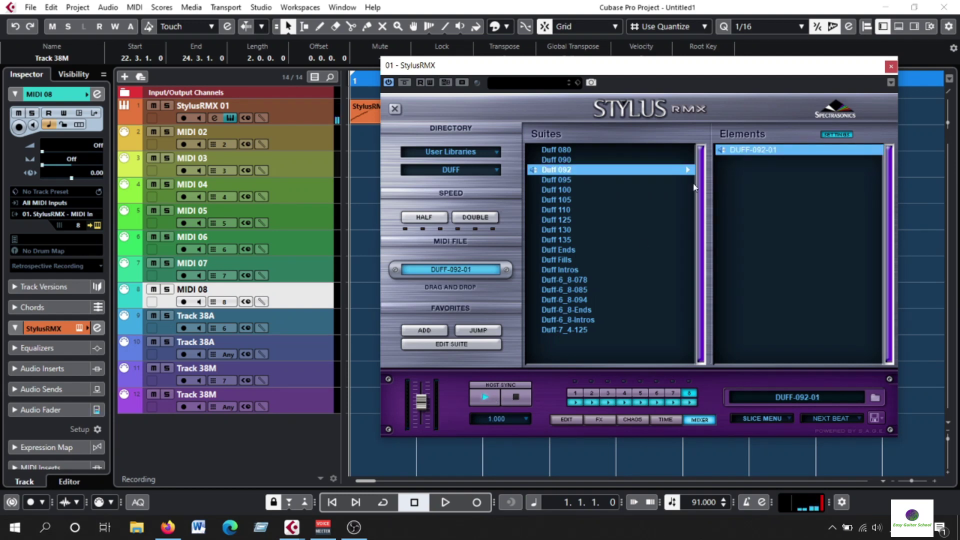
{"action": "key", "text": "Down"}
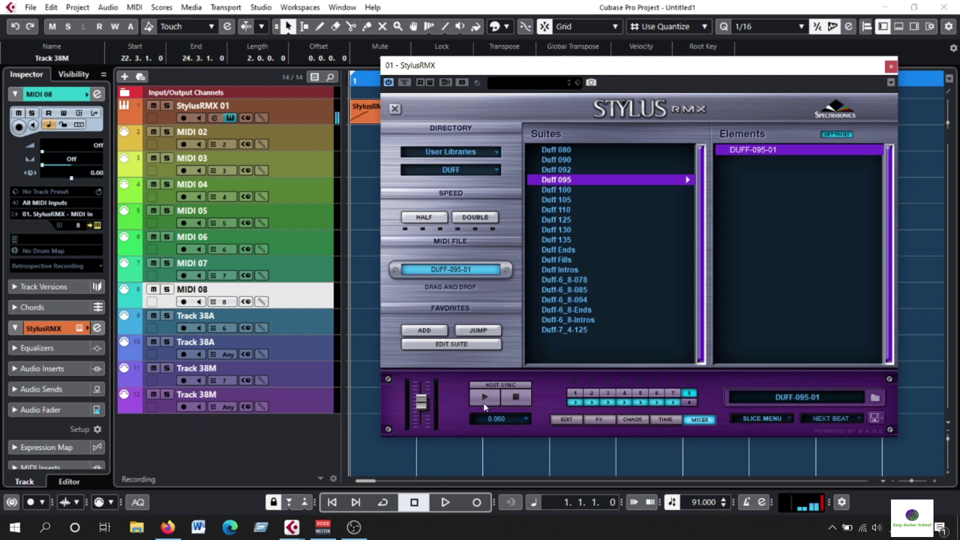
{"action": "left_click", "coordinate": [520, 403]}
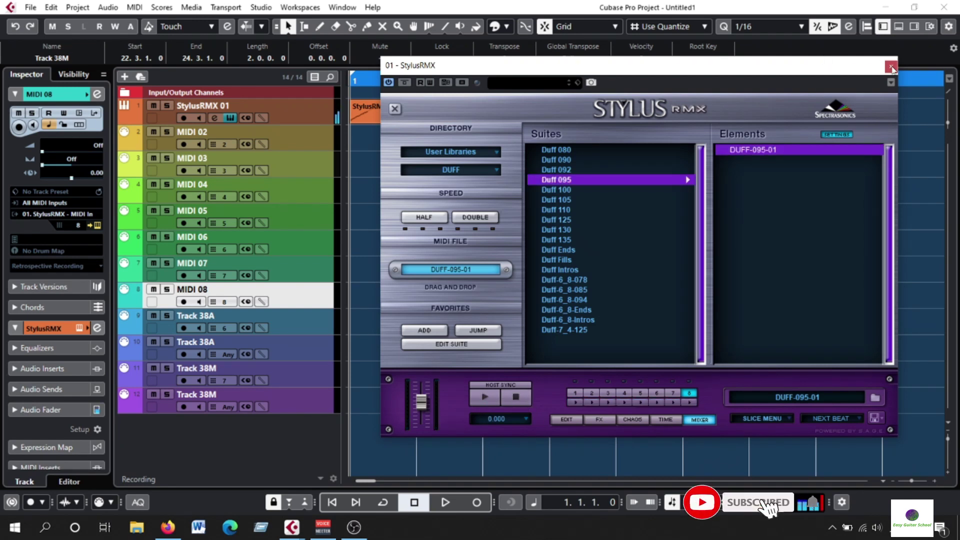
- Unsolo part 8 in the StylusRMX mixer and play the arrangement from the beginning
{"action": "left_click", "coordinate": [700, 420]}
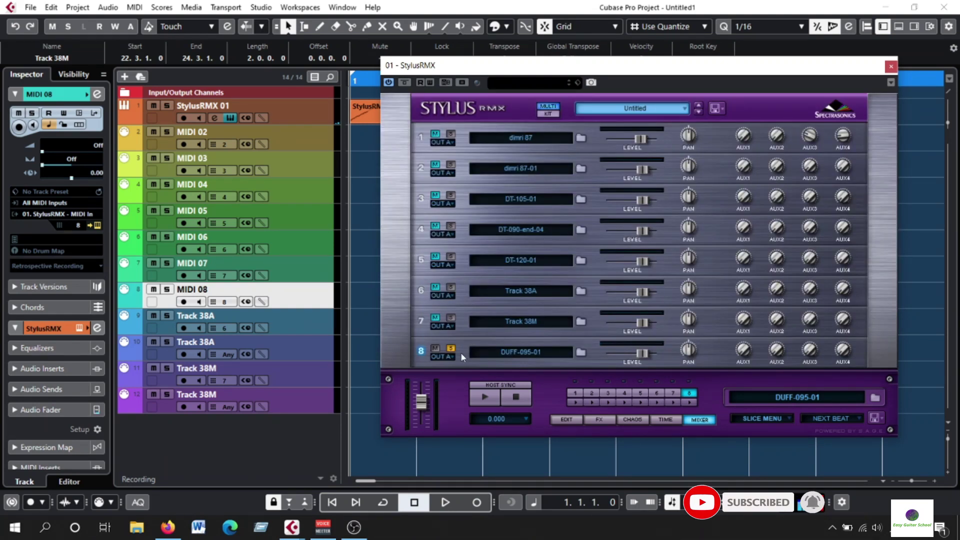
{"action": "left_click_drag", "start_coordinate": [713, 76], "coordinate": [593, 406]}
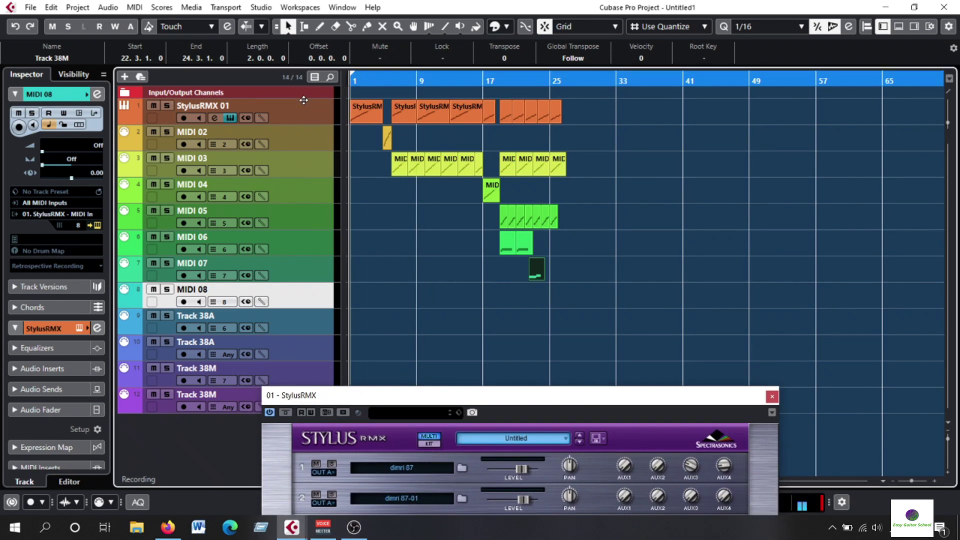
{"action": "key", "text": "h"}
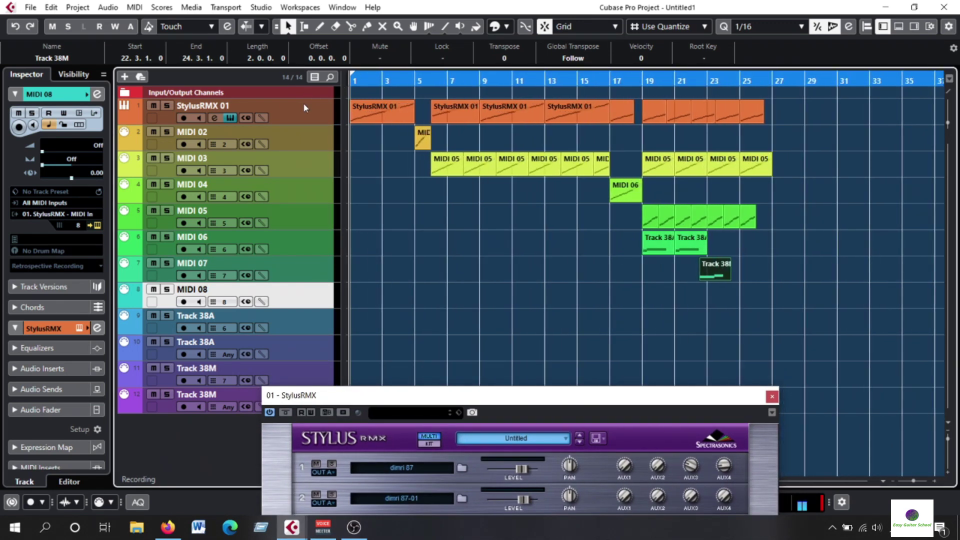
{"action": "key", "text": "space"}
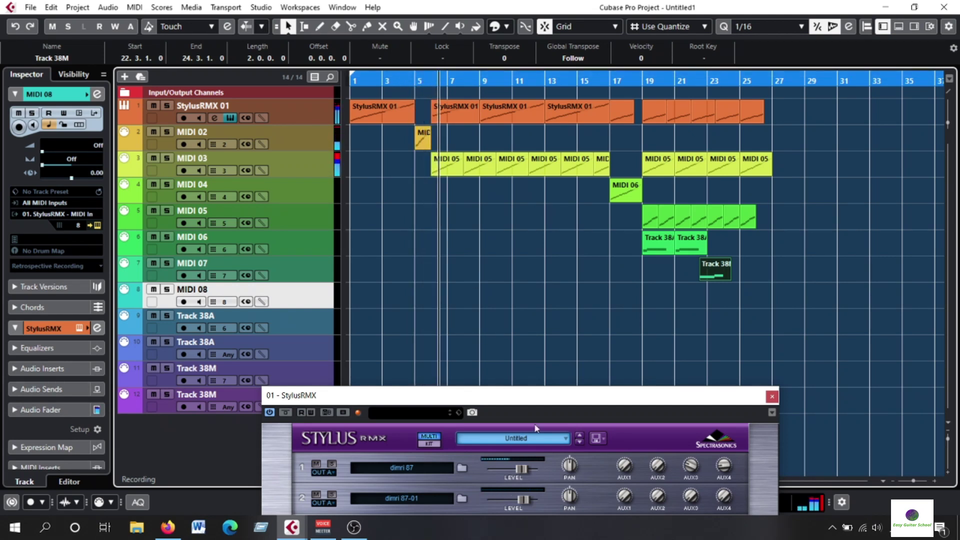
- Continue playback from just before bar 17, stop it, and bring the full StylusRMX mixer into view
{"action": "left_click_drag", "start_coordinate": [581, 402], "coordinate": [547, 283]}
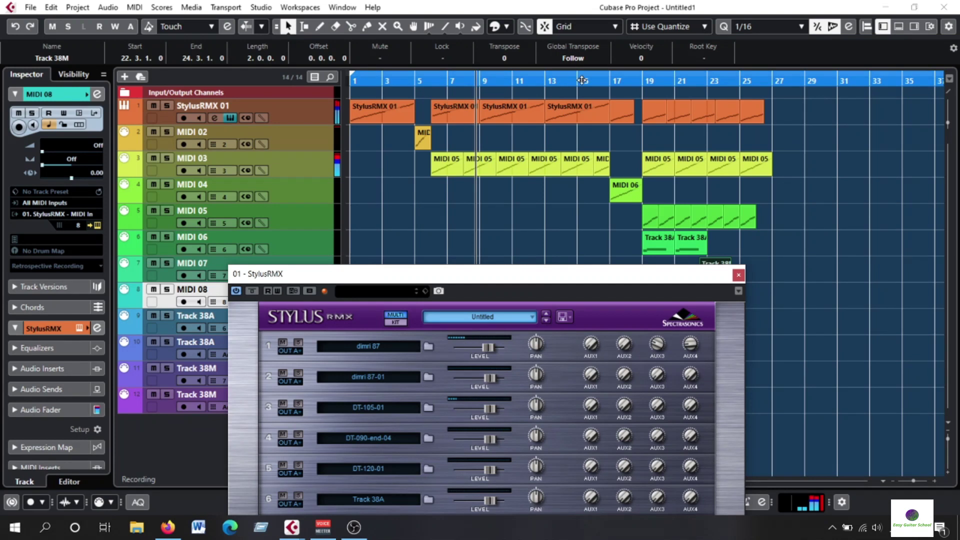
{"action": "left_click", "coordinate": [607, 78]}
{"action": "left_click", "coordinate": [657, 110]}
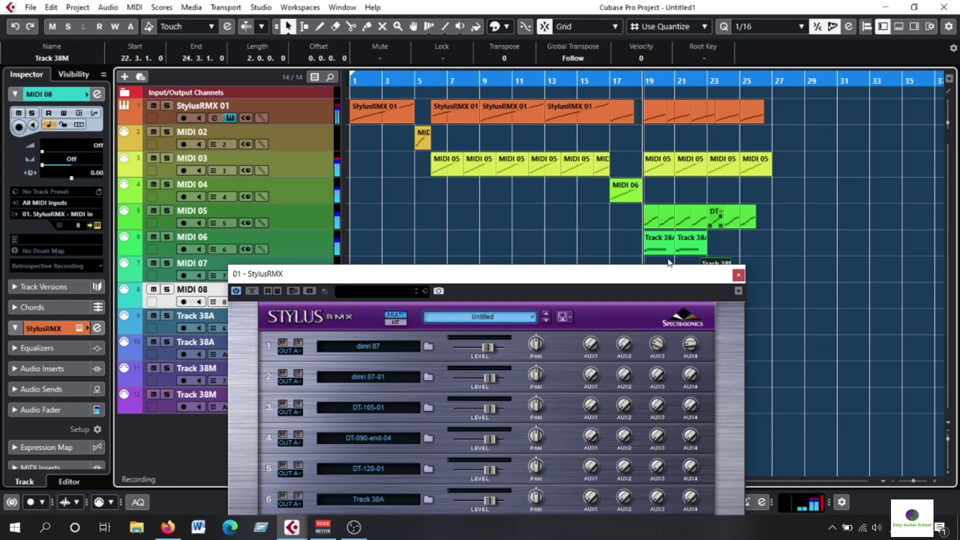
{"action": "left_click_drag", "start_coordinate": [628, 276], "coordinate": [705, 60]}
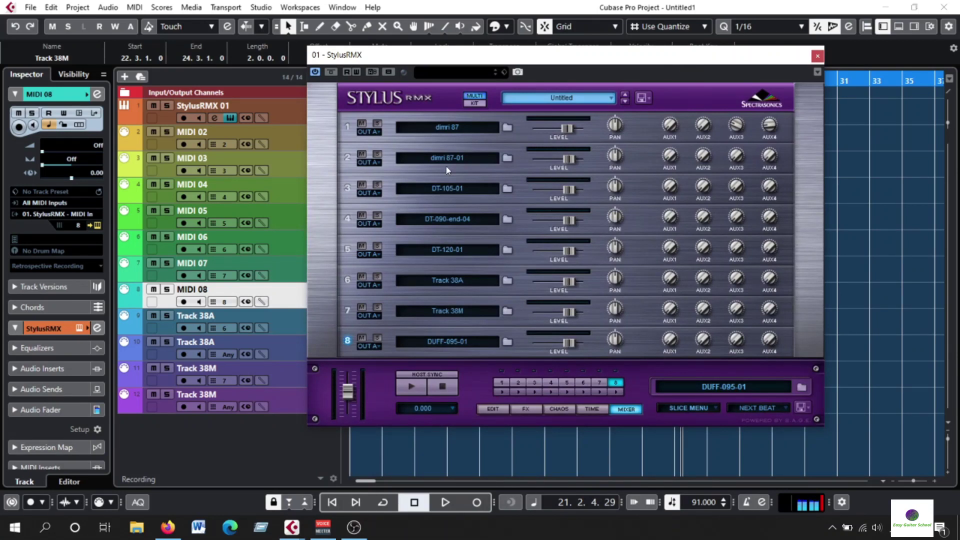
{"action": "left_click_drag", "start_coordinate": [648, 60], "coordinate": [653, 37]}
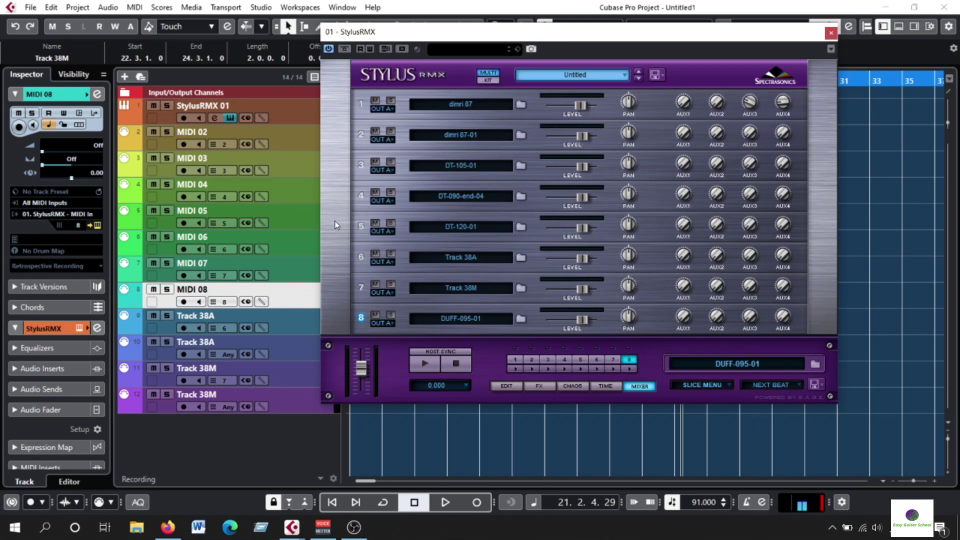
- Uncover the arrangement behind the StylusRMX window to review all the placed loops, and close the plug-in
{"action": "left_click_drag", "start_coordinate": [745, 39], "coordinate": [761, 316]}
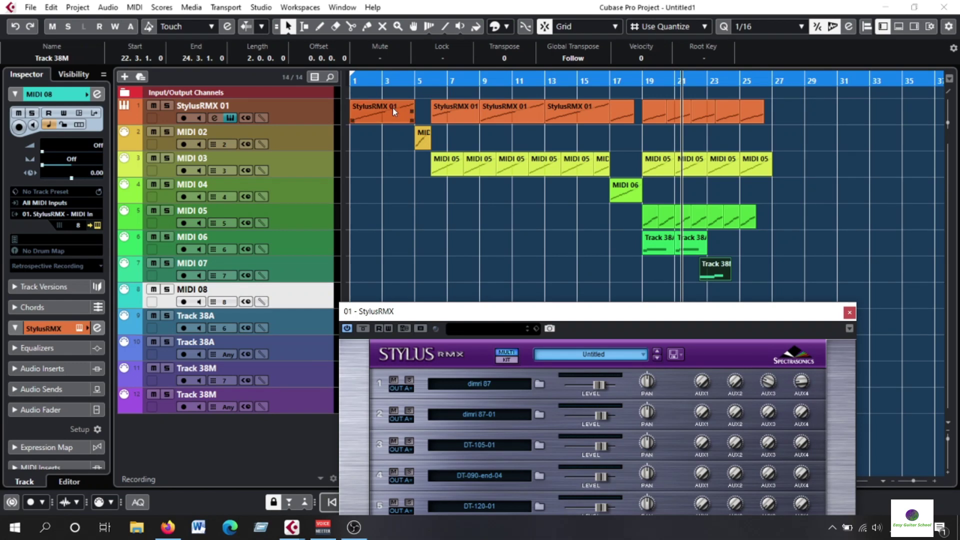
{"action": "left_click_drag", "start_coordinate": [384, 80], "coordinate": [340, 84]}
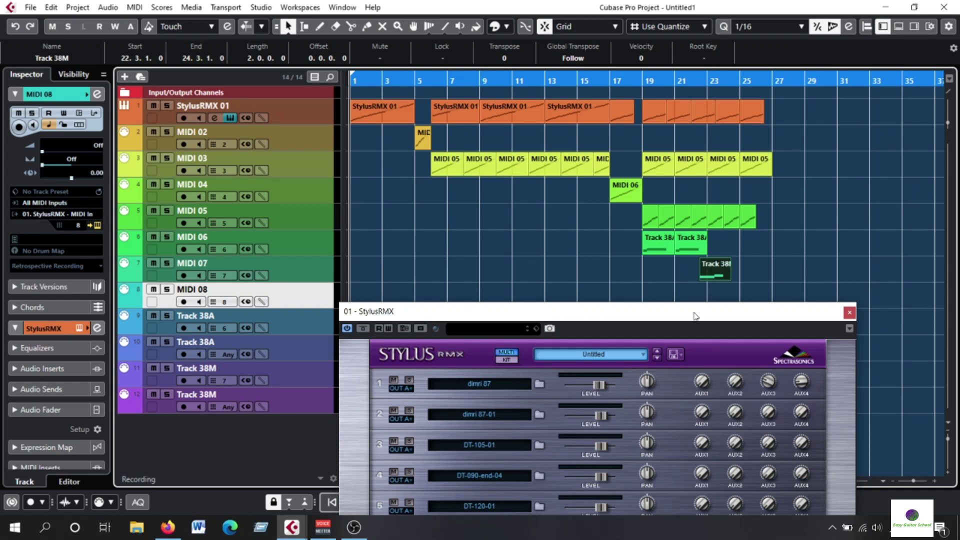
{"action": "left_click_drag", "start_coordinate": [694, 316], "coordinate": [691, 118]}
{"action": "left_click", "coordinate": [847, 116]}
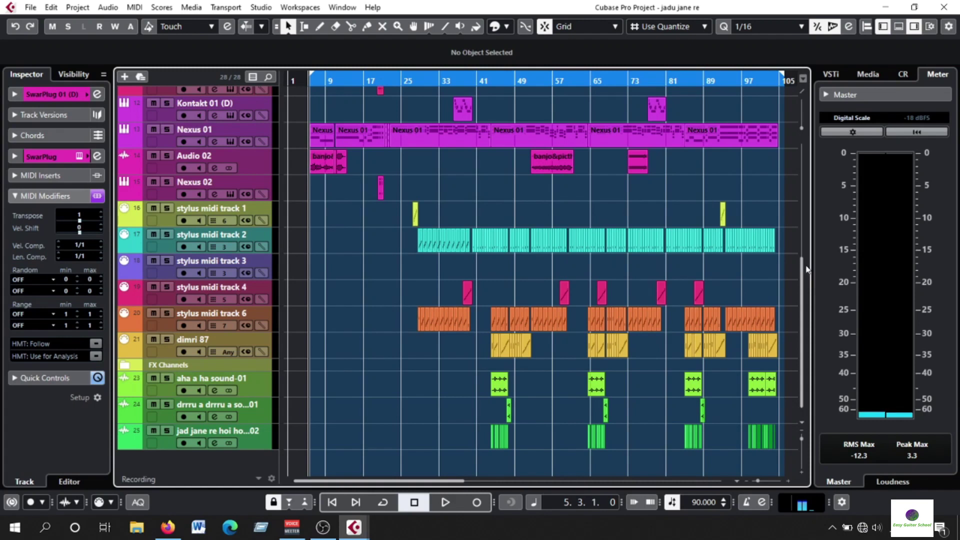
- In the jadu jane re project, open the StylusRMX 01 instrument, view its eight-part mixer, and close the plug-in
{"action": "left_click_drag", "start_coordinate": [801, 270], "coordinate": [814, 152]}
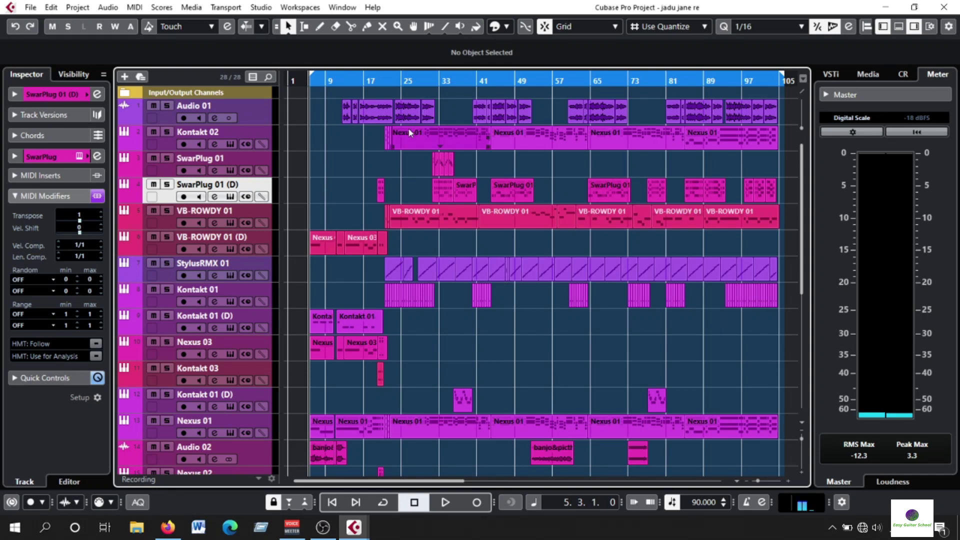
{"action": "scroll", "coordinate": [307, 104], "scroll_direction": "up", "scroll_amount": 3, "text": "ctrl"}
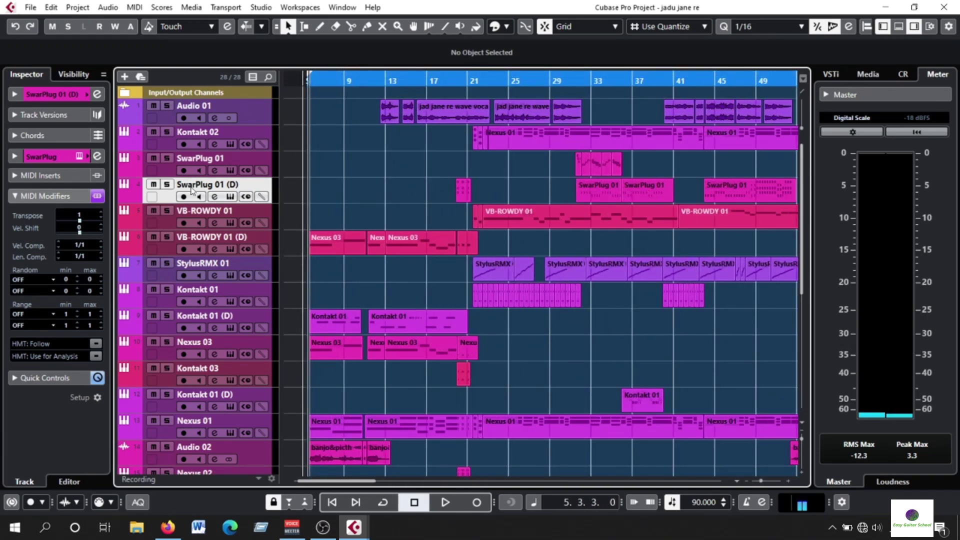
{"action": "left_click", "coordinate": [230, 275]}
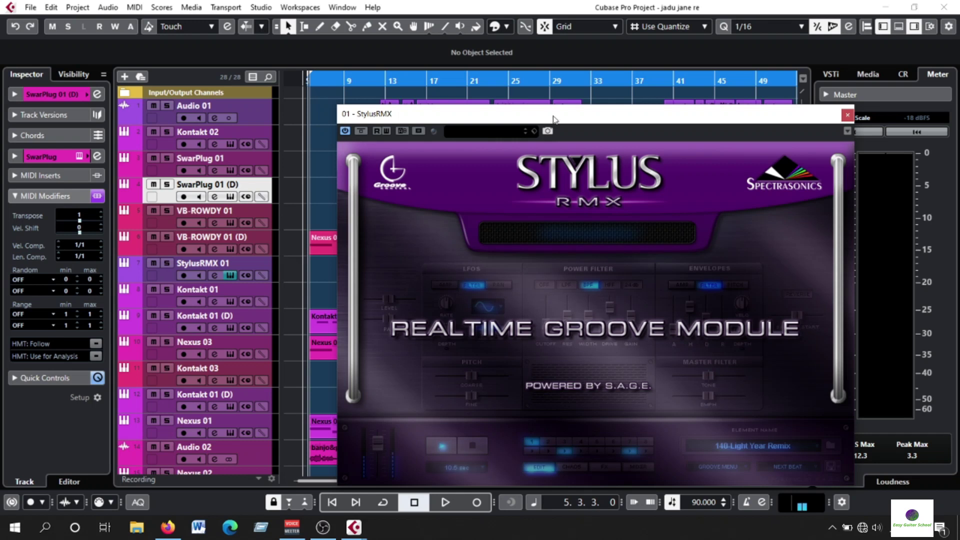
{"action": "left_click_drag", "start_coordinate": [553, 119], "coordinate": [466, 79]}
{"action": "left_click", "coordinate": [526, 197]}
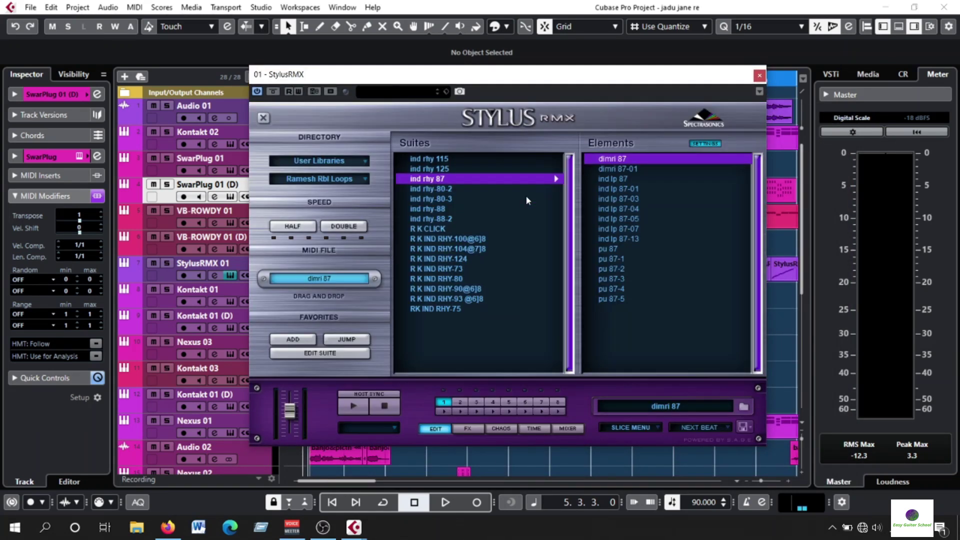
{"action": "left_click", "coordinate": [568, 429]}
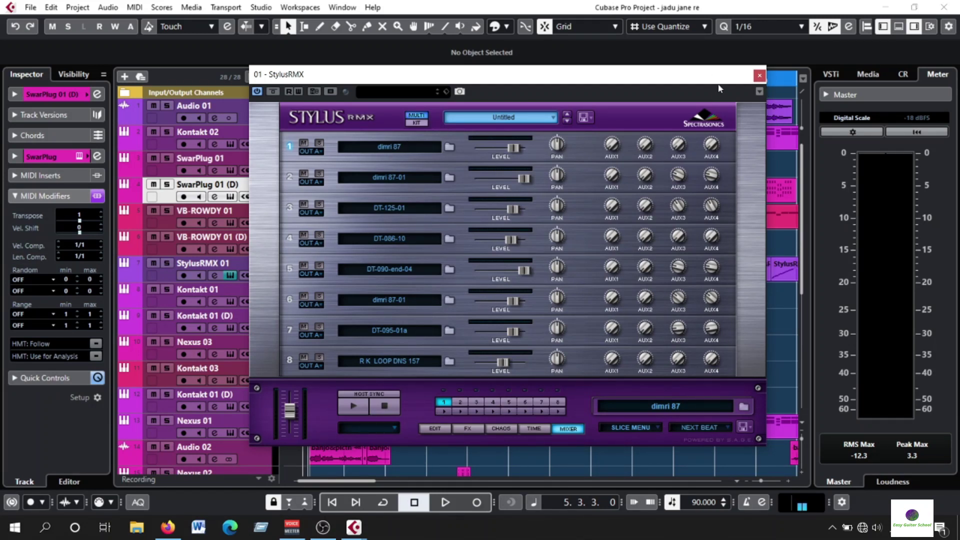
{"action": "left_click", "coordinate": [759, 76]}
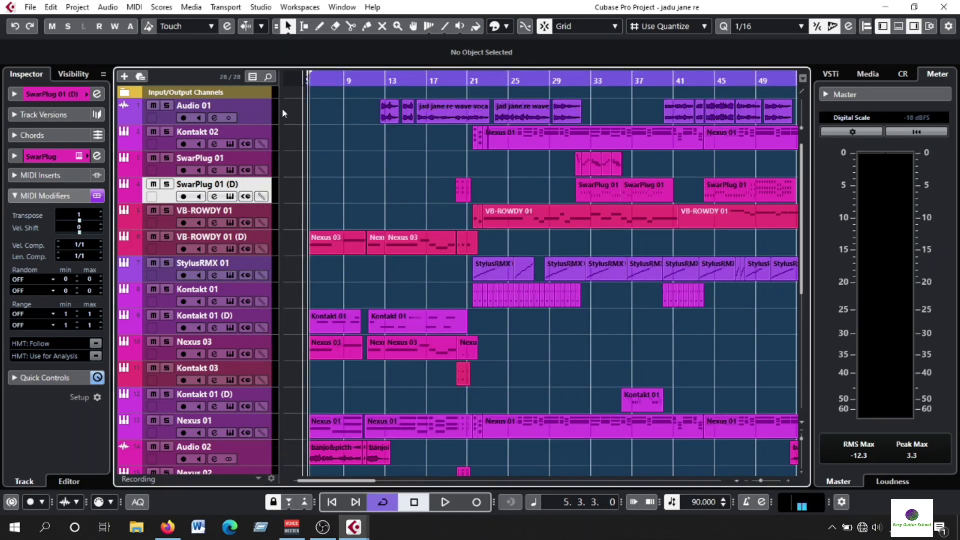
- Play the song from about bar 5 with Audio 01 muted, skip to about bar 18, and unmute Audio 01
{"action": "left_click_drag", "start_coordinate": [321, 81], "coordinate": [307, 85]}
{"action": "key", "text": "space"}
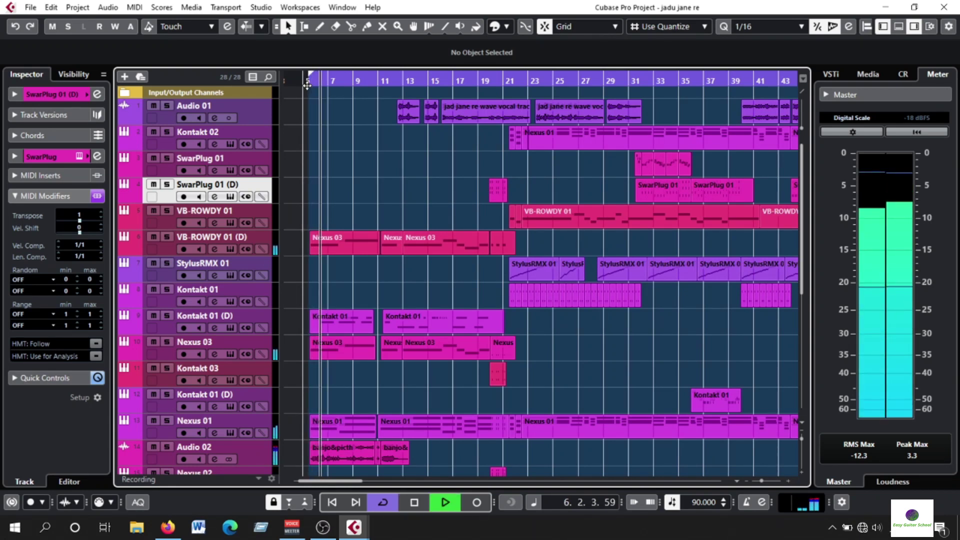
{"action": "left_click", "coordinate": [152, 106]}
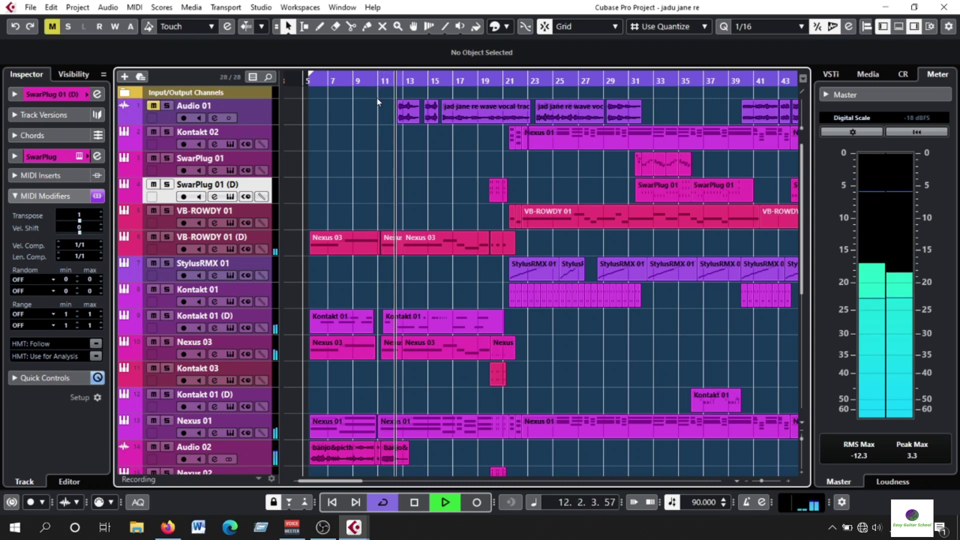
{"action": "left_click", "coordinate": [466, 80]}
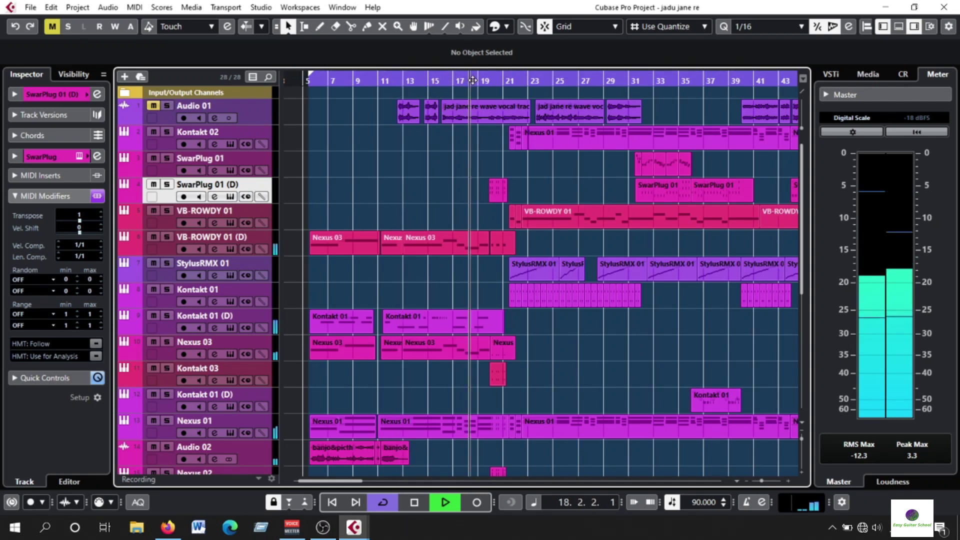
{"action": "left_click", "coordinate": [153, 107]}
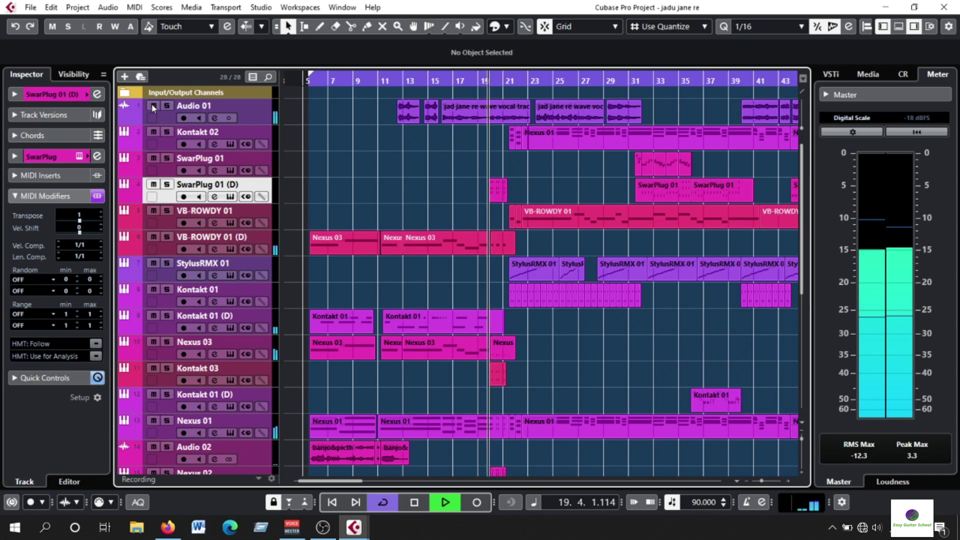
- Set the Audio 01 channel's volume to -16.8 in its channel settings and close them
{"action": "left_click", "coordinate": [214, 118]}
{"action": "mouse_move", "coordinate": [845, 272]}
{"action": "left_mouse_down"}
{"action": "mouse_move", "coordinate": [845, 303]}
{"action": "mouse_move", "coordinate": [847, 289]}
{"action": "left_mouse_up"}
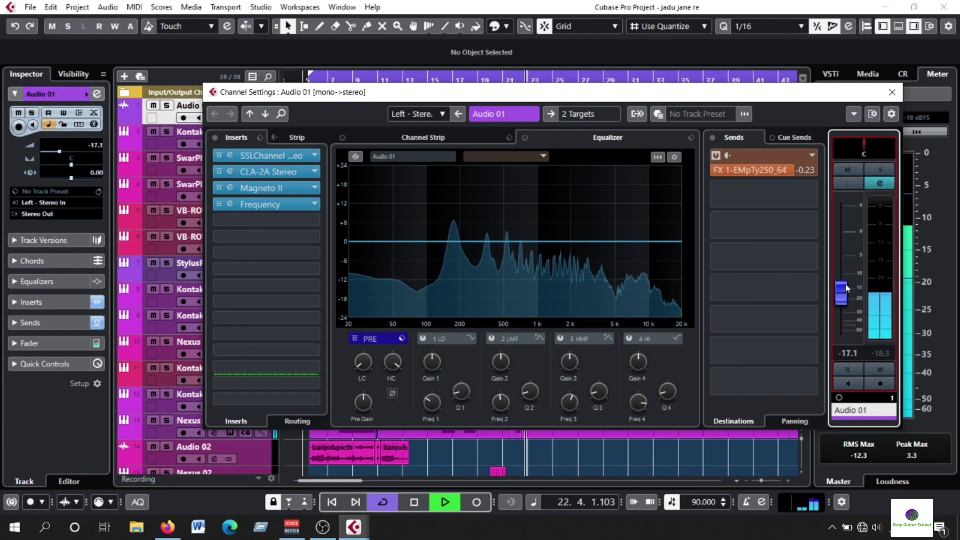
{"action": "left_click_drag", "start_coordinate": [840, 92], "coordinate": [665, 97]}
{"action": "left_click", "coordinate": [718, 98]}
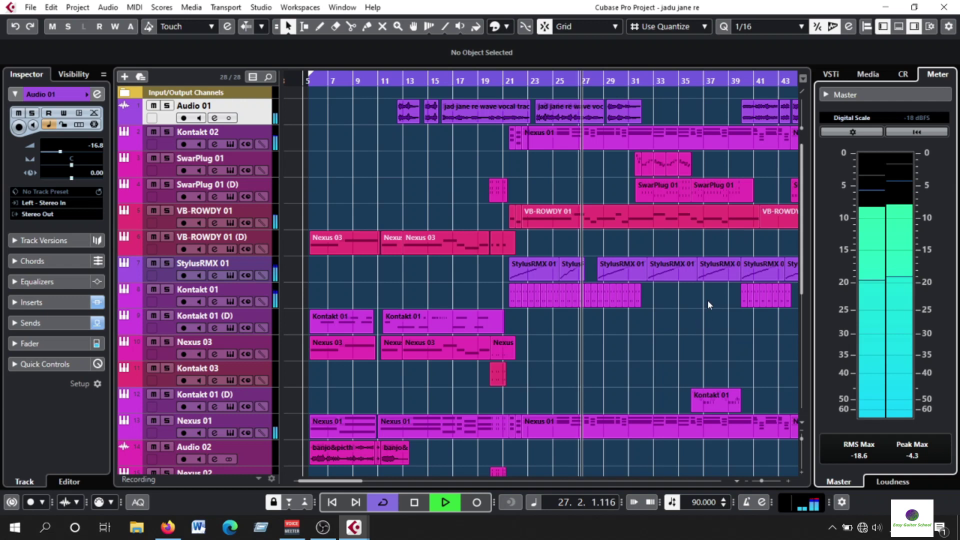
- Let the song play on to about bar 40 while viewing the arrangement, and stop playback
{"action": "mouse_move", "coordinate": [803, 193]}
{"action": "left_mouse_down"}
{"action": "mouse_move", "coordinate": [806, 229]}
{"action": "mouse_move", "coordinate": [806, 194]}
{"action": "mouse_move", "coordinate": [806, 202]}
{"action": "left_mouse_up"}
{"action": "scroll", "coordinate": [805, 198], "scroll_direction": "up", "scroll_amount": 1}
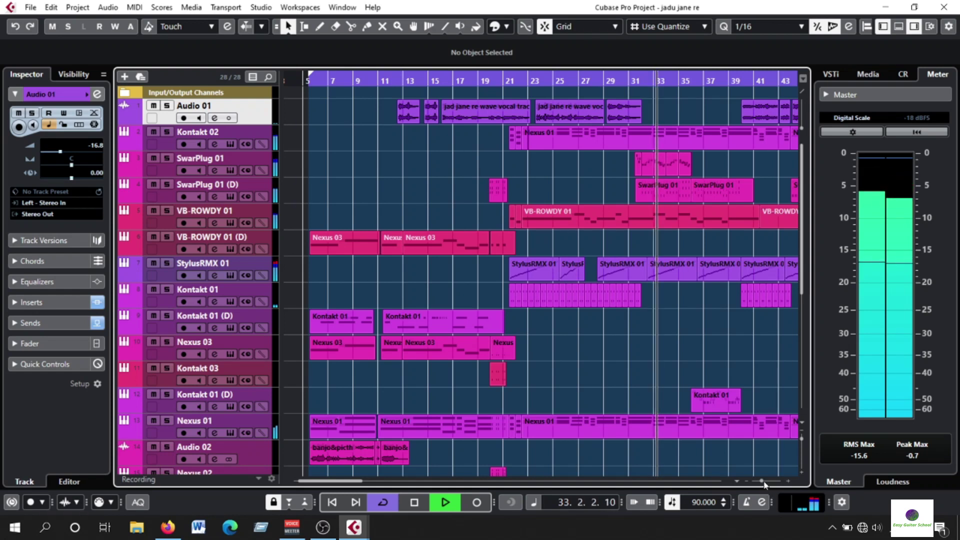
{"action": "left_click_drag", "start_coordinate": [764, 482], "coordinate": [764, 483]}
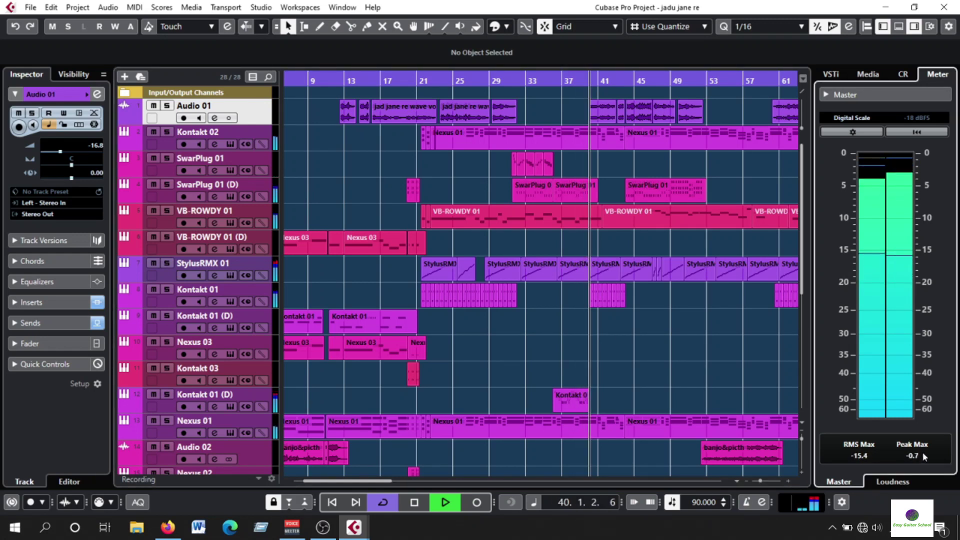
{"action": "key", "text": "space"}
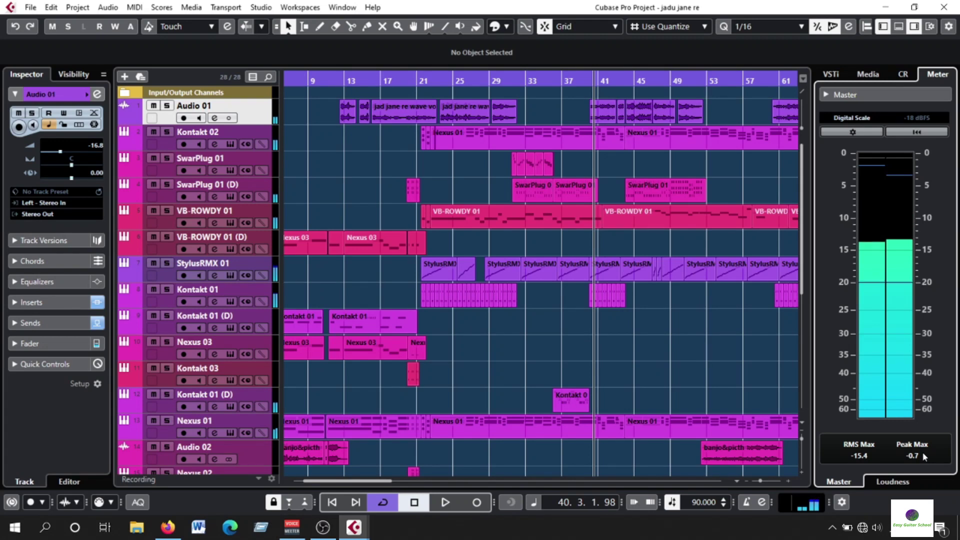
- Resume playback from about bar 39 and follow the arrangement along the timeline
{"action": "left_click_drag", "start_coordinate": [583, 80], "coordinate": [584, 90]}
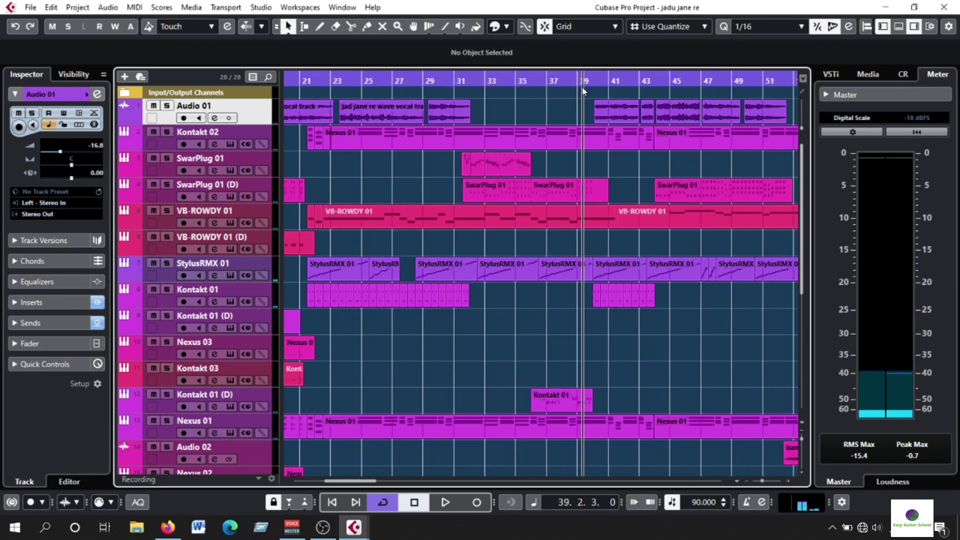
{"action": "key", "text": "space"}
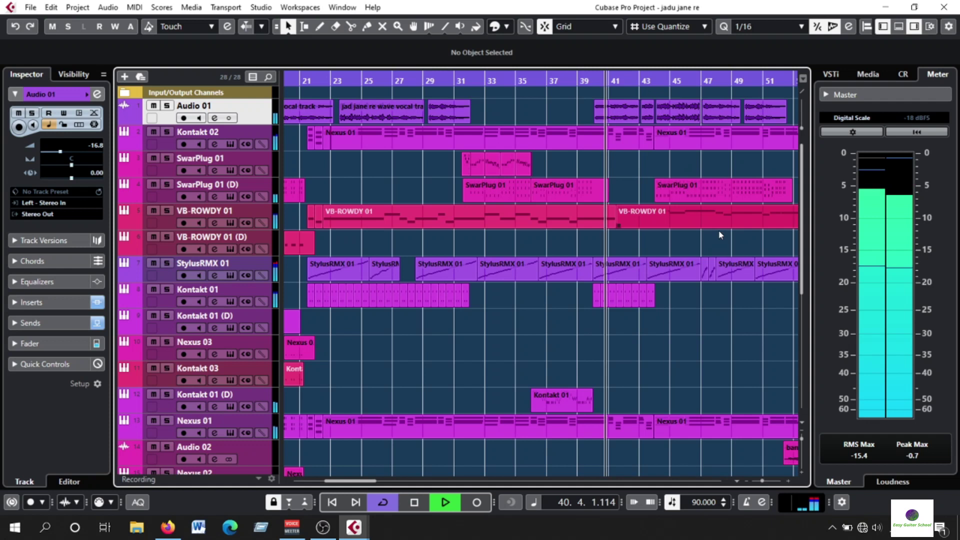
{"action": "scroll", "coordinate": [806, 261], "scroll_direction": "down", "scroll_amount": 1}
{"action": "scroll", "coordinate": [805, 262], "scroll_direction": "up", "scroll_amount": 2}
{"action": "left_click_drag", "start_coordinate": [357, 481], "coordinate": [365, 481]}
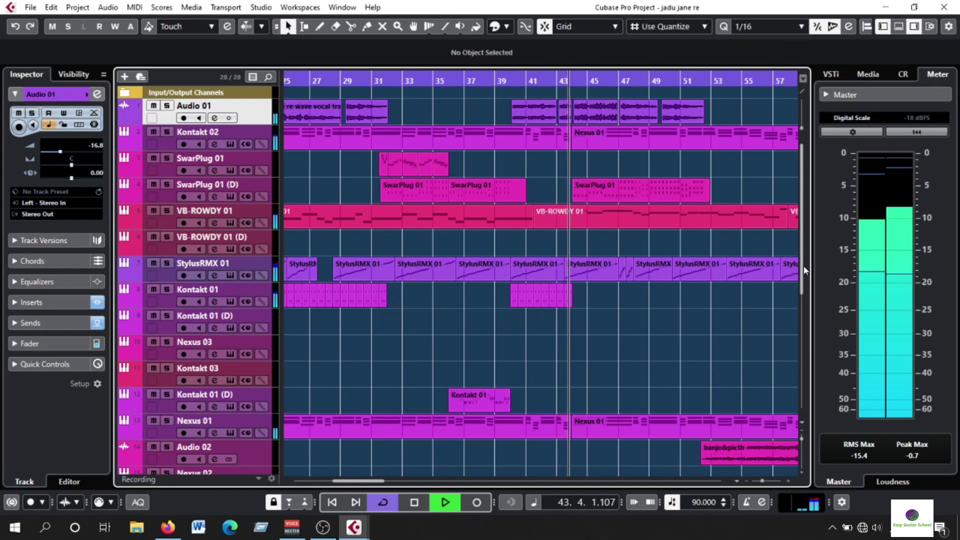
- Set the aha a ha sound-01 channel's volume to 0.59 in its channel settings and close them
{"action": "left_click_drag", "start_coordinate": [805, 270], "coordinate": [810, 368]}
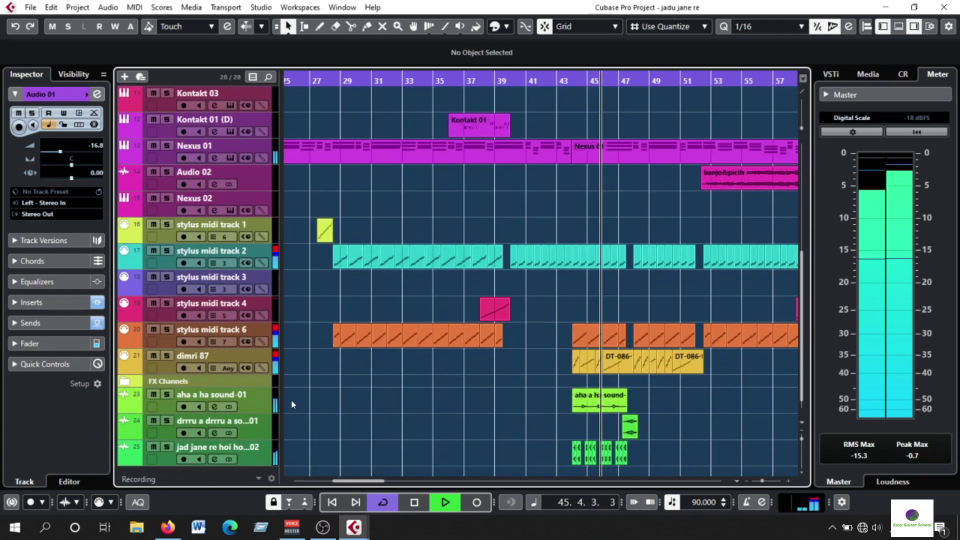
{"action": "left_click", "coordinate": [215, 407]}
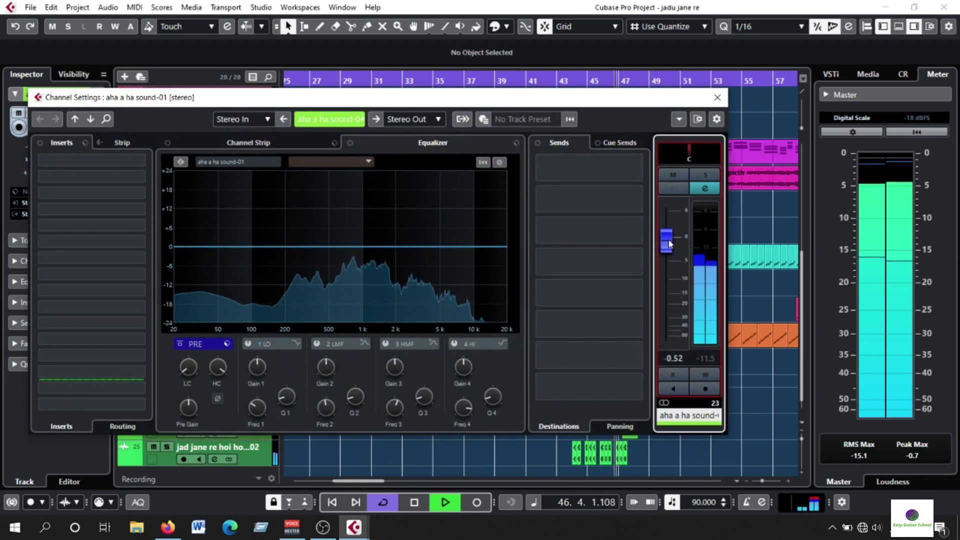
{"action": "left_click", "coordinate": [717, 97]}
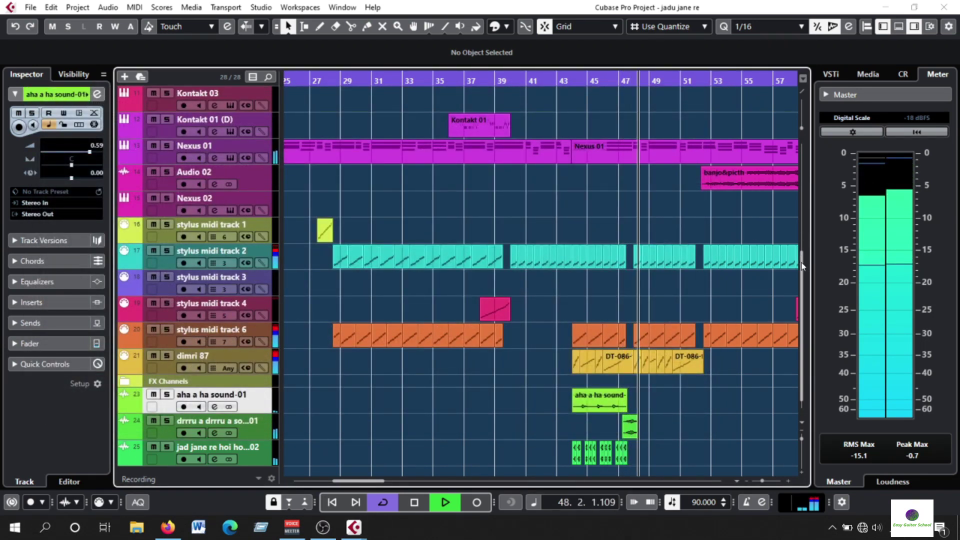
- Examine the instrument and stylus MIDI tracks while the song plays to about bar 60, and stop playback
{"action": "left_click_drag", "start_coordinate": [804, 265], "coordinate": [806, 184]}
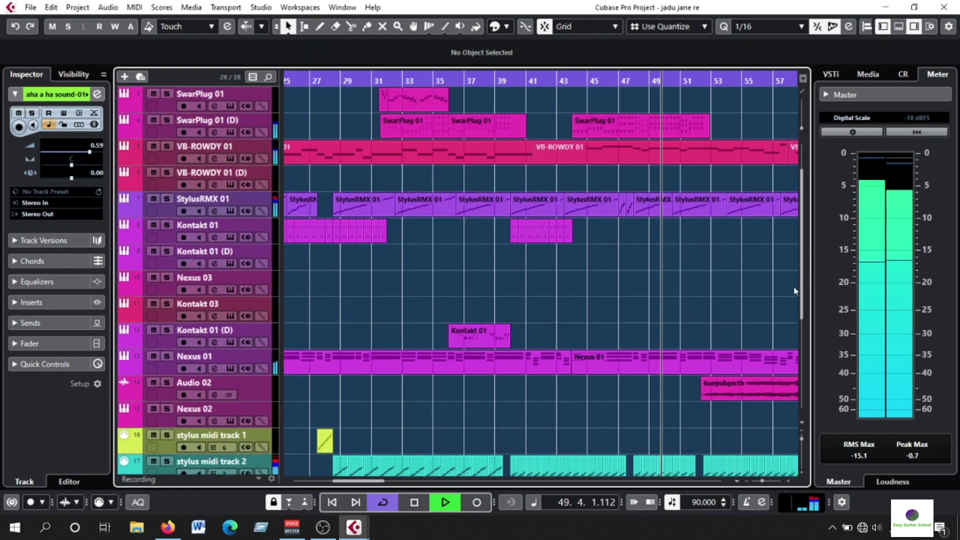
{"action": "left_click_drag", "start_coordinate": [383, 481], "coordinate": [401, 481]}
{"action": "left_click_drag", "start_coordinate": [804, 268], "coordinate": [805, 284]}
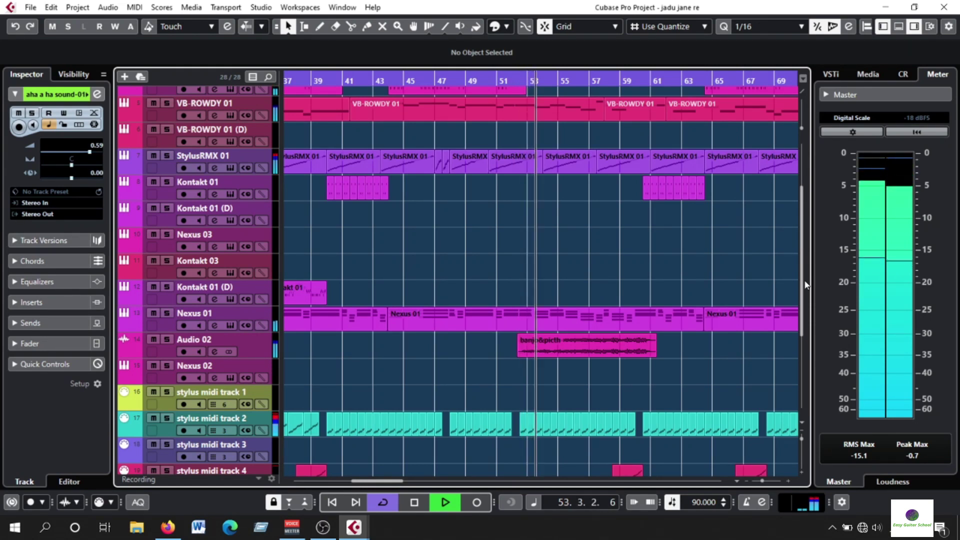
{"action": "left_click_drag", "start_coordinate": [806, 285], "coordinate": [806, 210]}
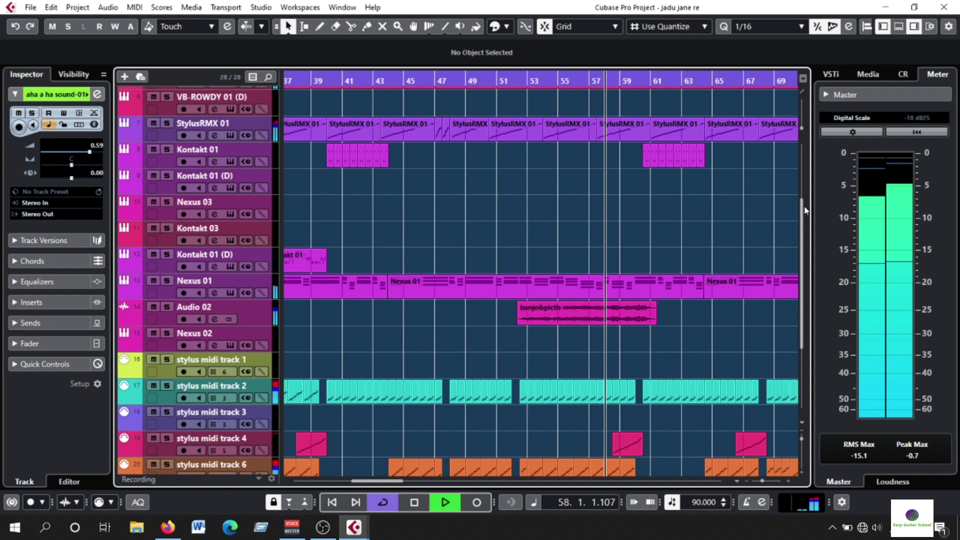
{"action": "left_click_drag", "start_coordinate": [806, 210], "coordinate": [802, 223]}
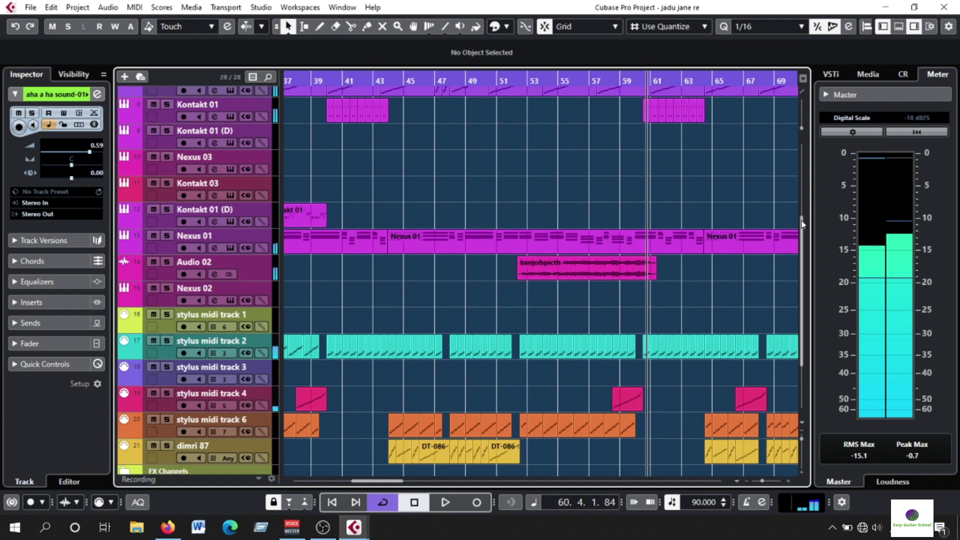
{"action": "left_click_drag", "start_coordinate": [802, 224], "coordinate": [810, 150]}
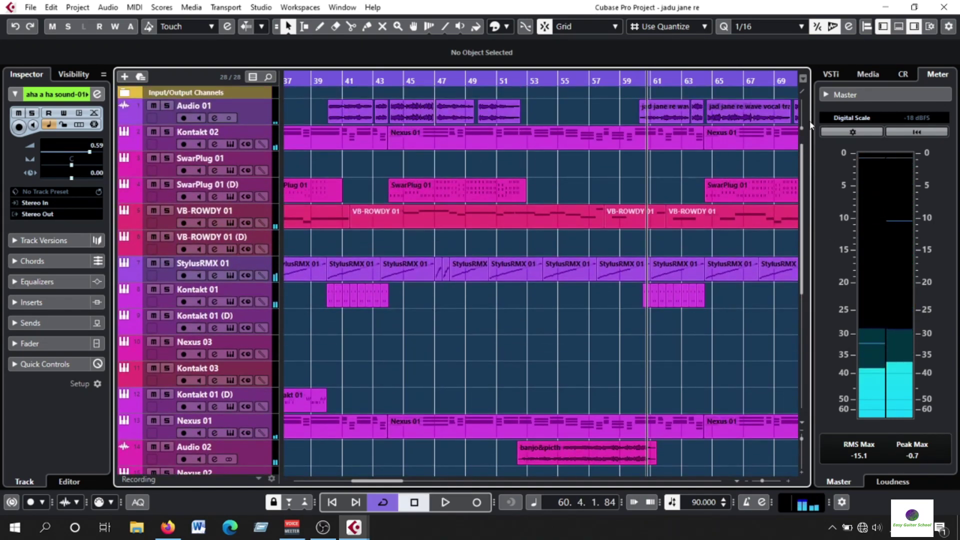
- Reopen StylusRMX 01, show the edit page for the dimri 87 part, and close the plug-in
{"action": "left_click", "coordinate": [228, 274]}
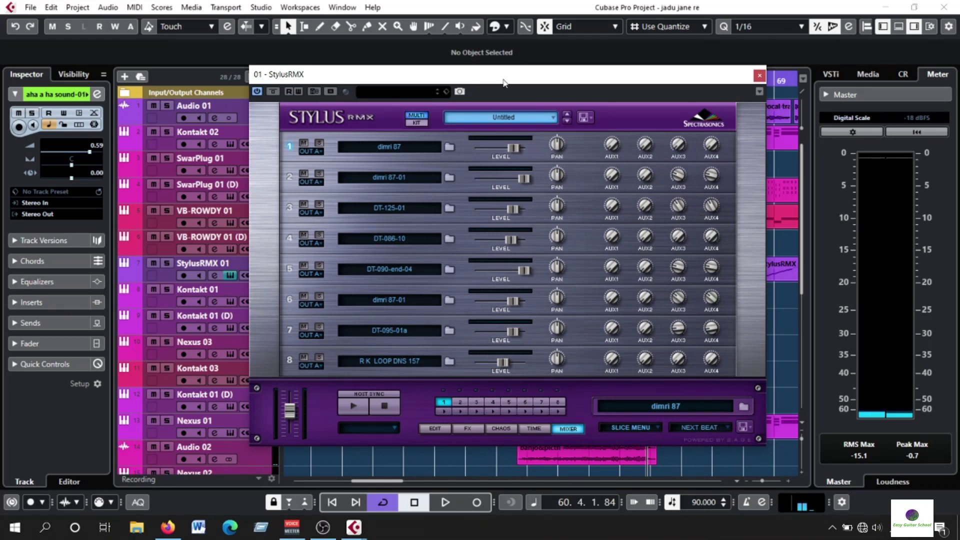
{"action": "left_click", "coordinate": [435, 429]}
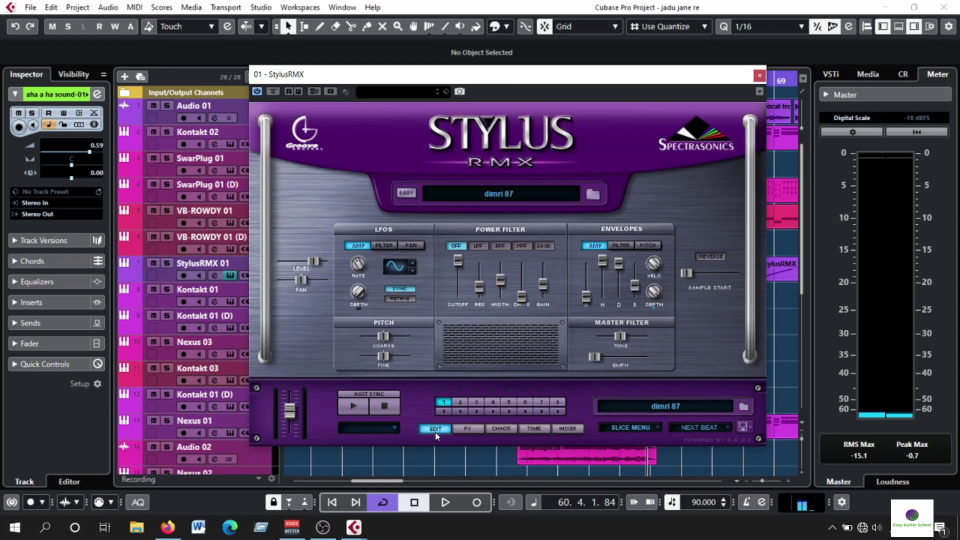
{"action": "left_click", "coordinate": [759, 76]}
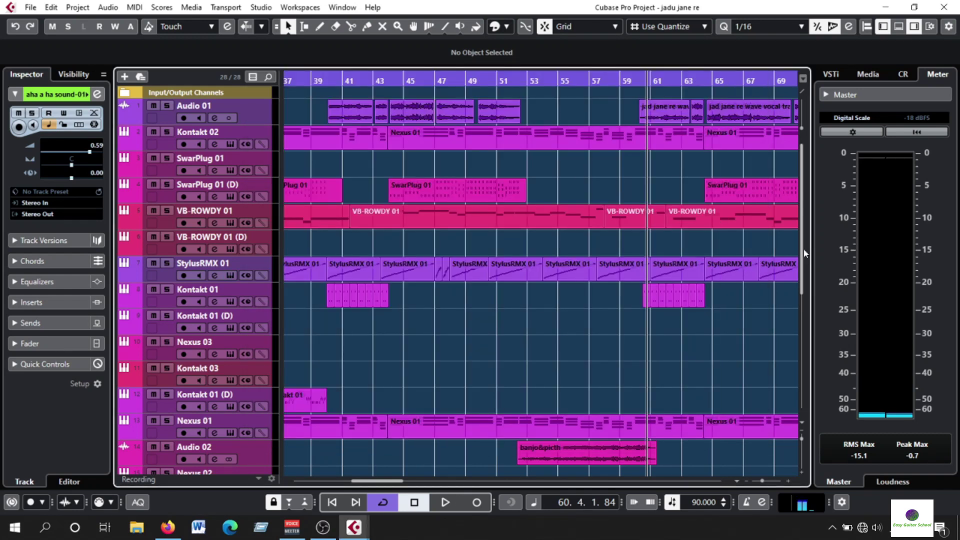
- Move the playhead back to about bar 5, near the beginning of the song
{"action": "scroll", "coordinate": [805, 252], "scroll_direction": "down", "scroll_amount": 1}
{"action": "left_click_drag", "start_coordinate": [588, 80], "coordinate": [458, 70]}
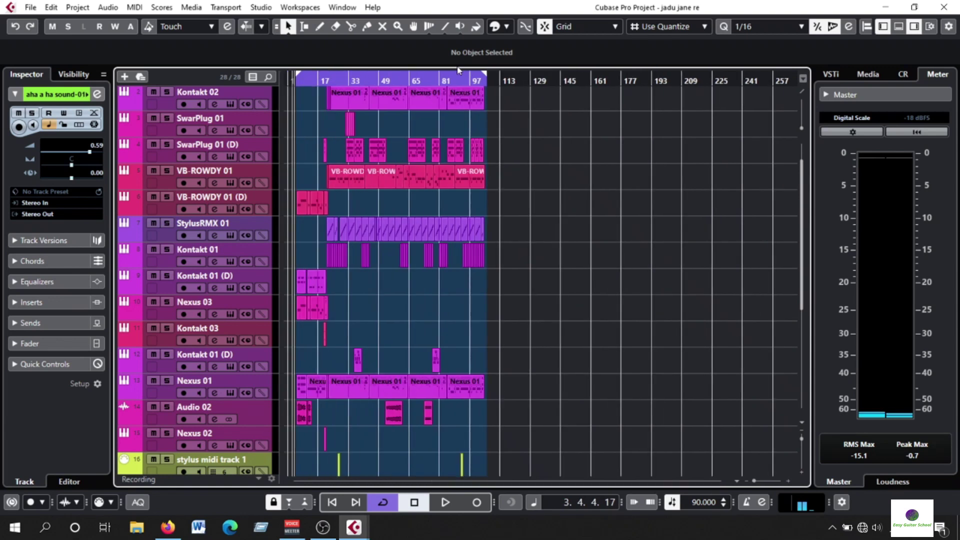
{"action": "left_click_drag", "start_coordinate": [299, 81], "coordinate": [319, 113]}
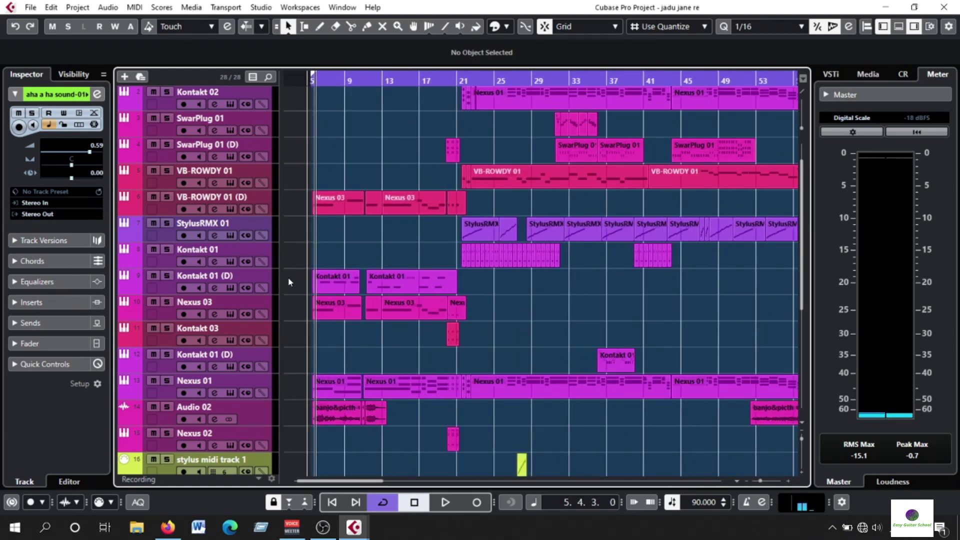